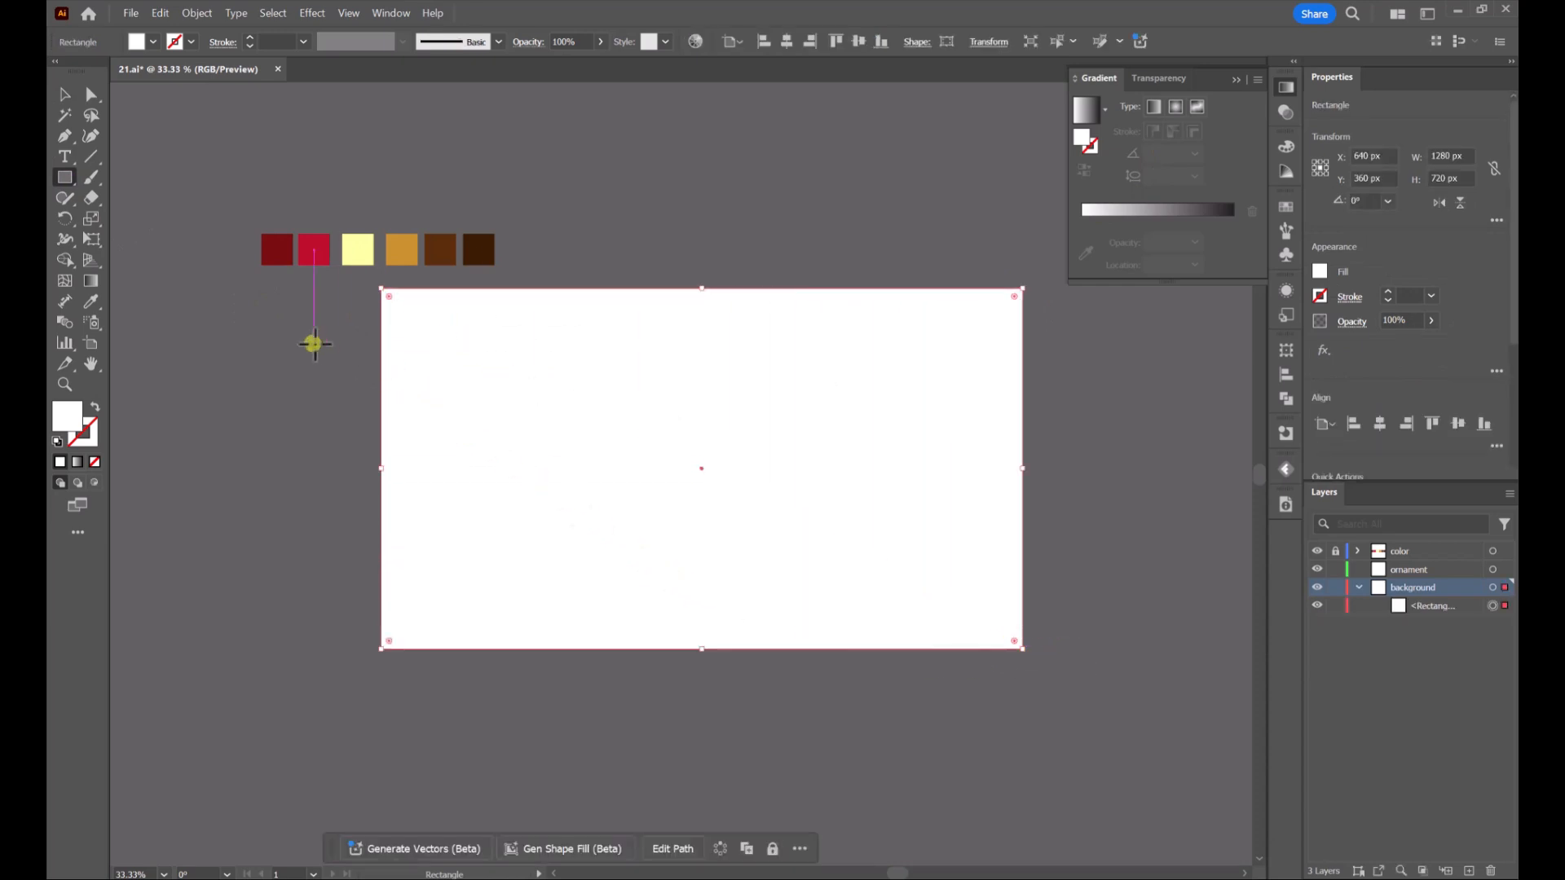
# Fill the background rectangle with a linear gradient running from the bright red swatch colour to the dark red swatch colour.
pyautogui.click(77, 463)
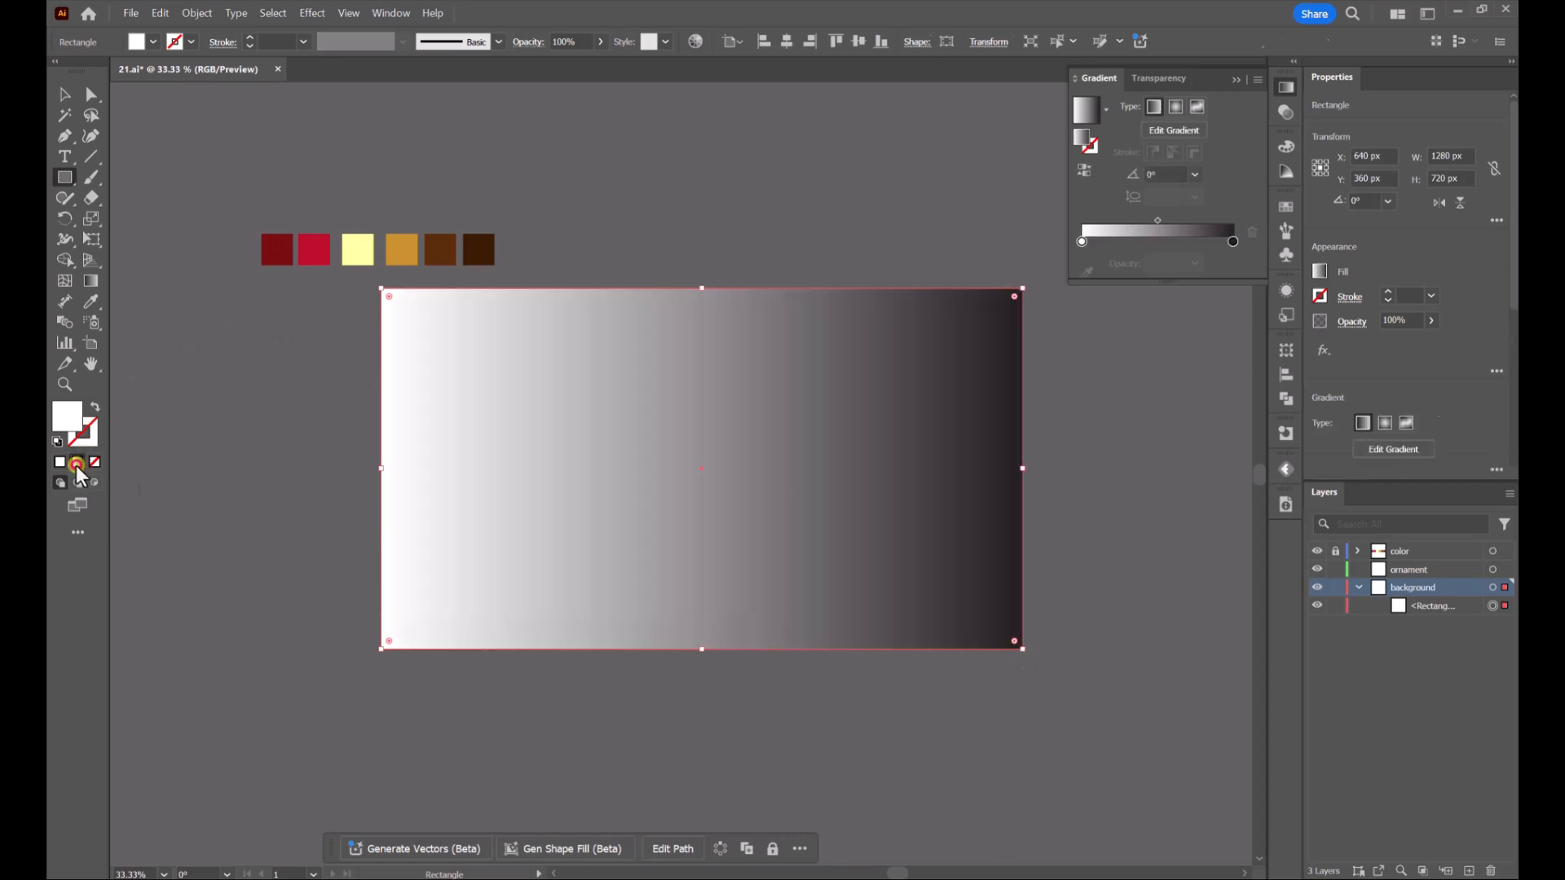
pyautogui.click(1083, 247)
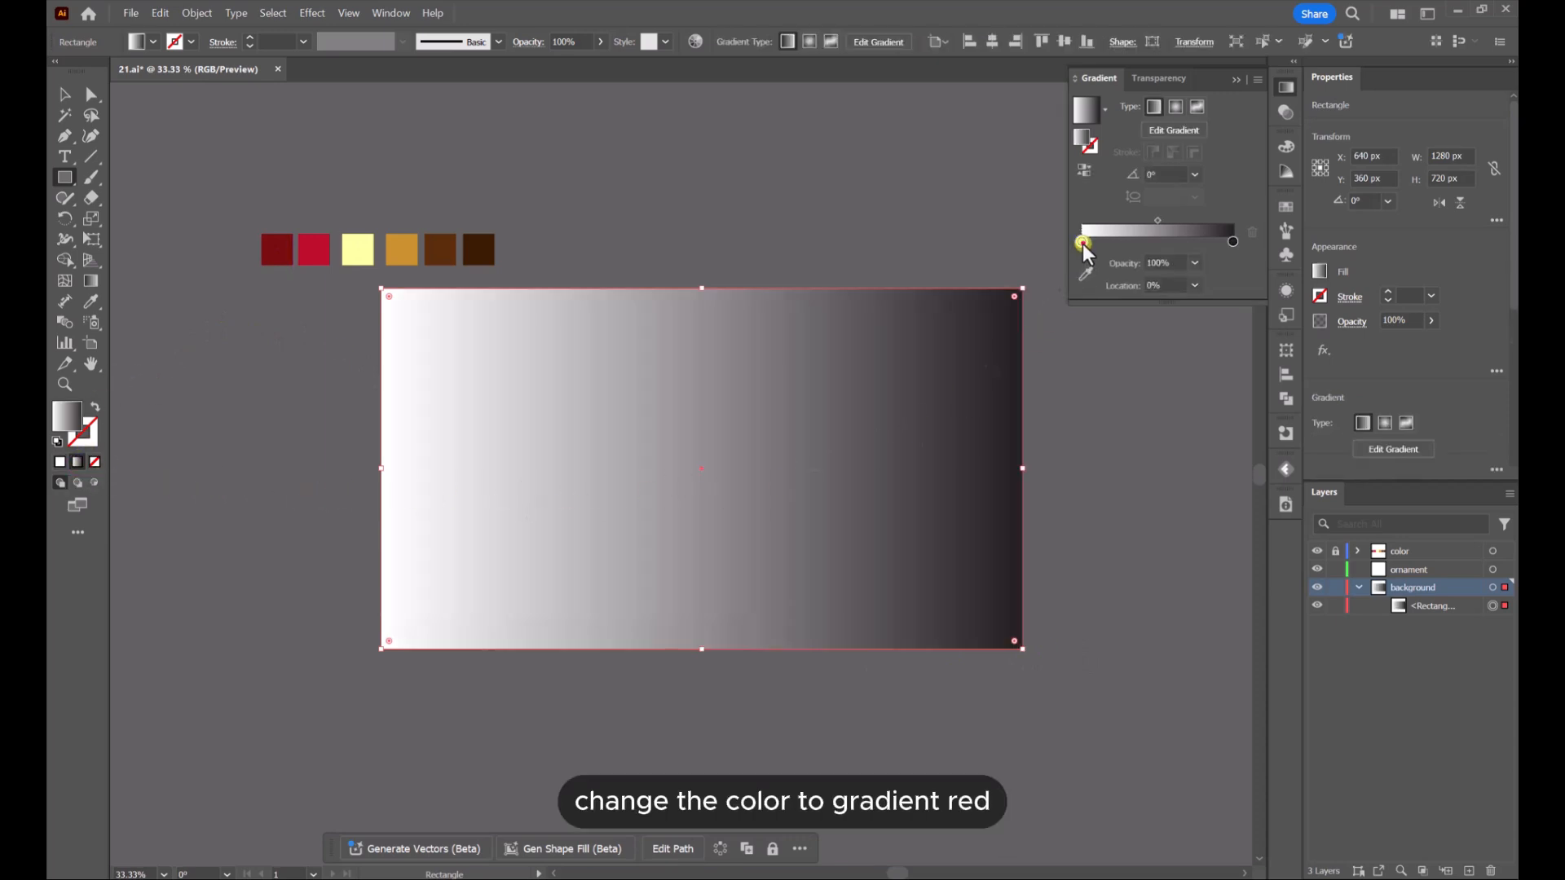
pyautogui.click(1085, 276)
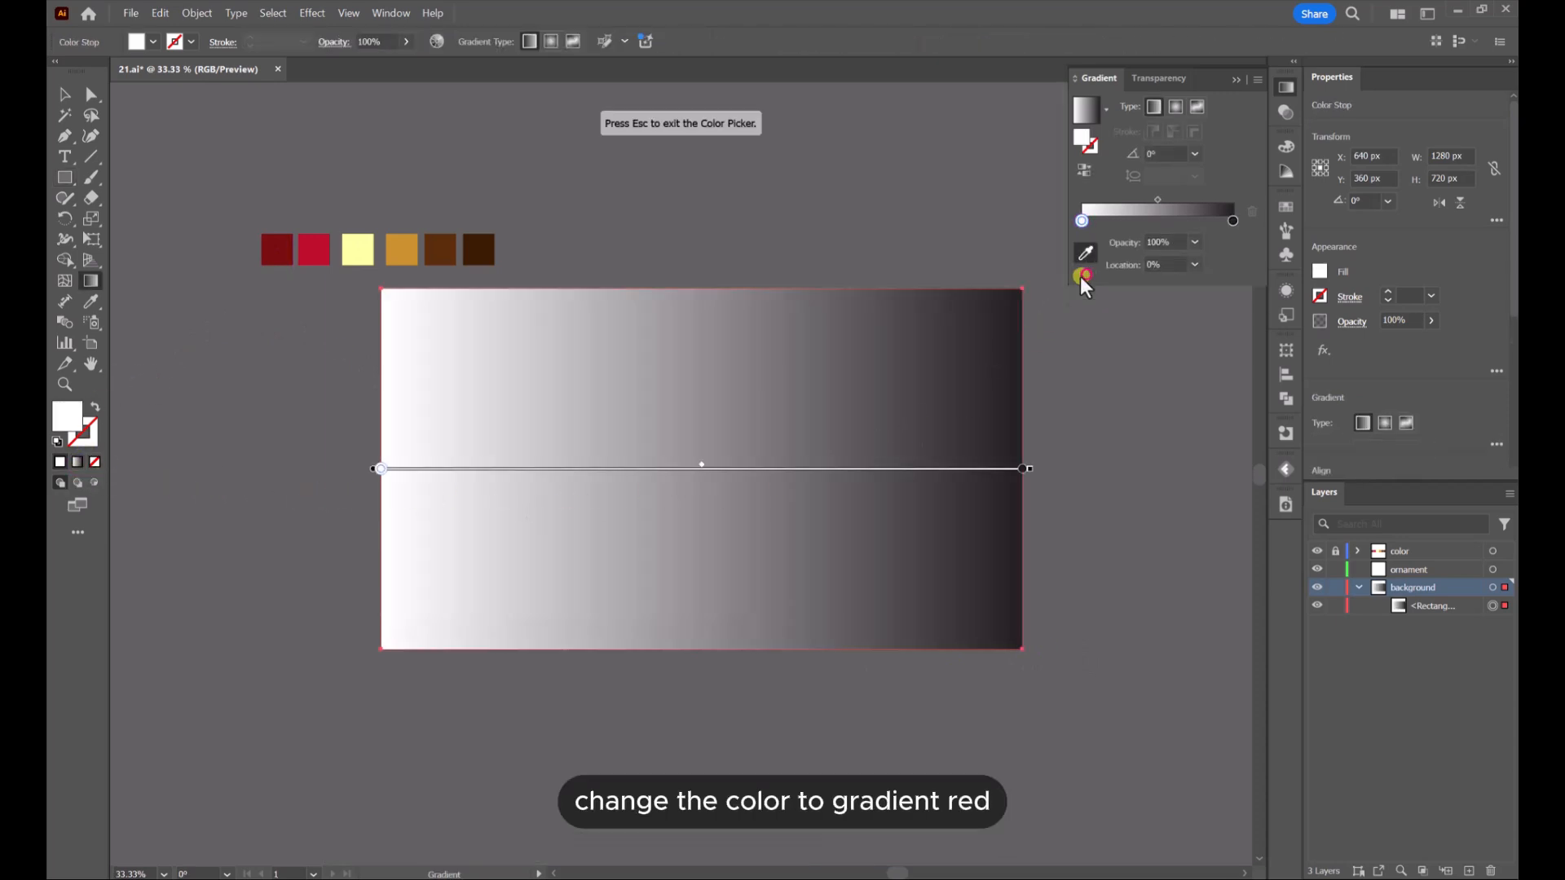
pyautogui.click(315, 249)
pyautogui.click(1232, 221)
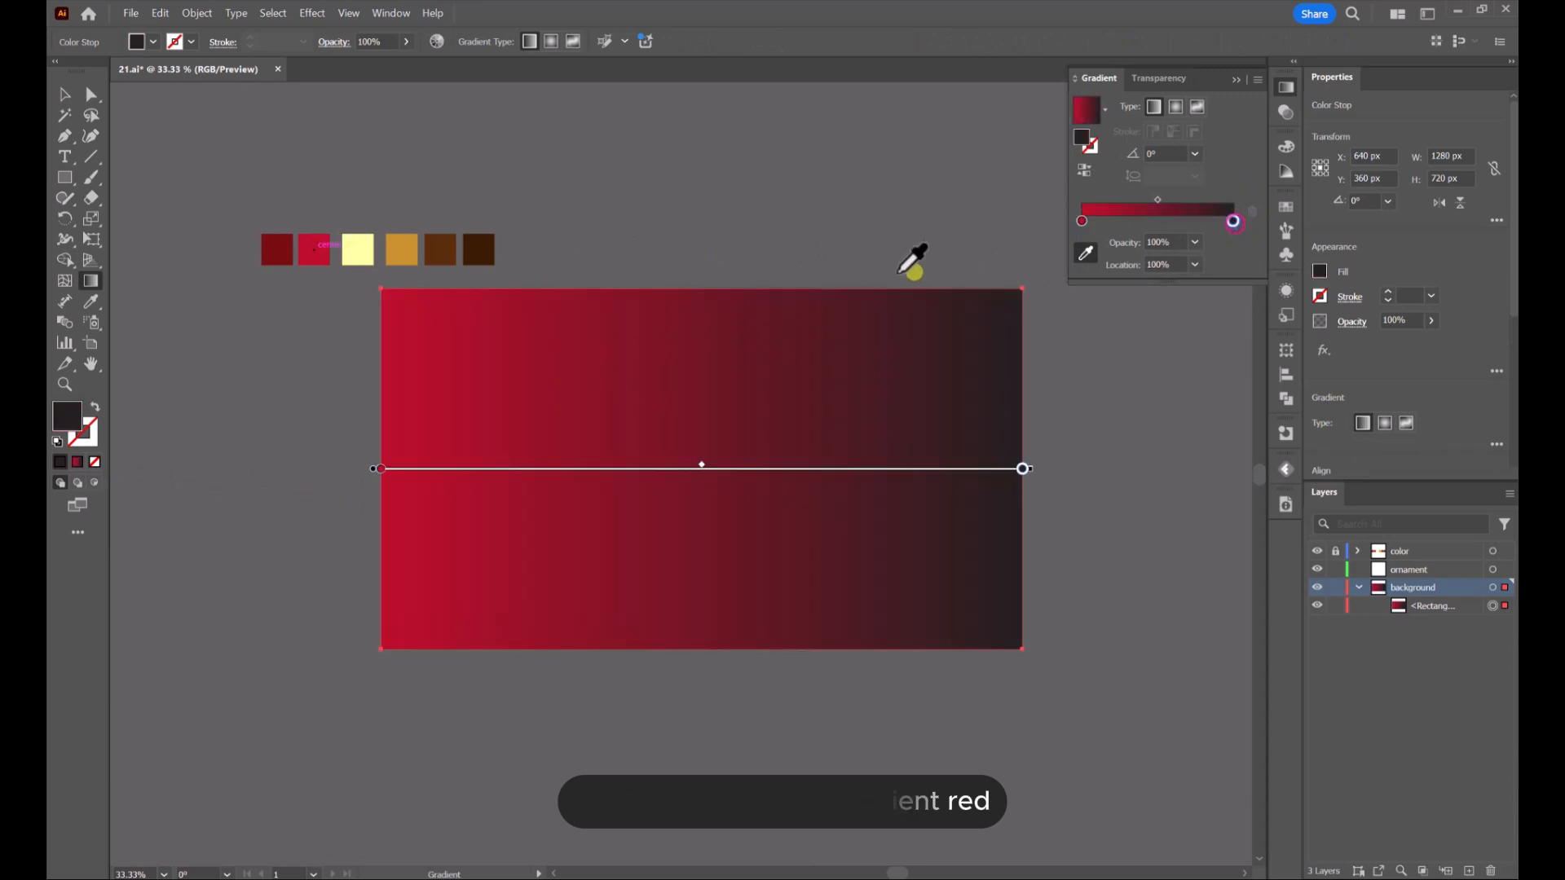
pyautogui.click(291, 253)
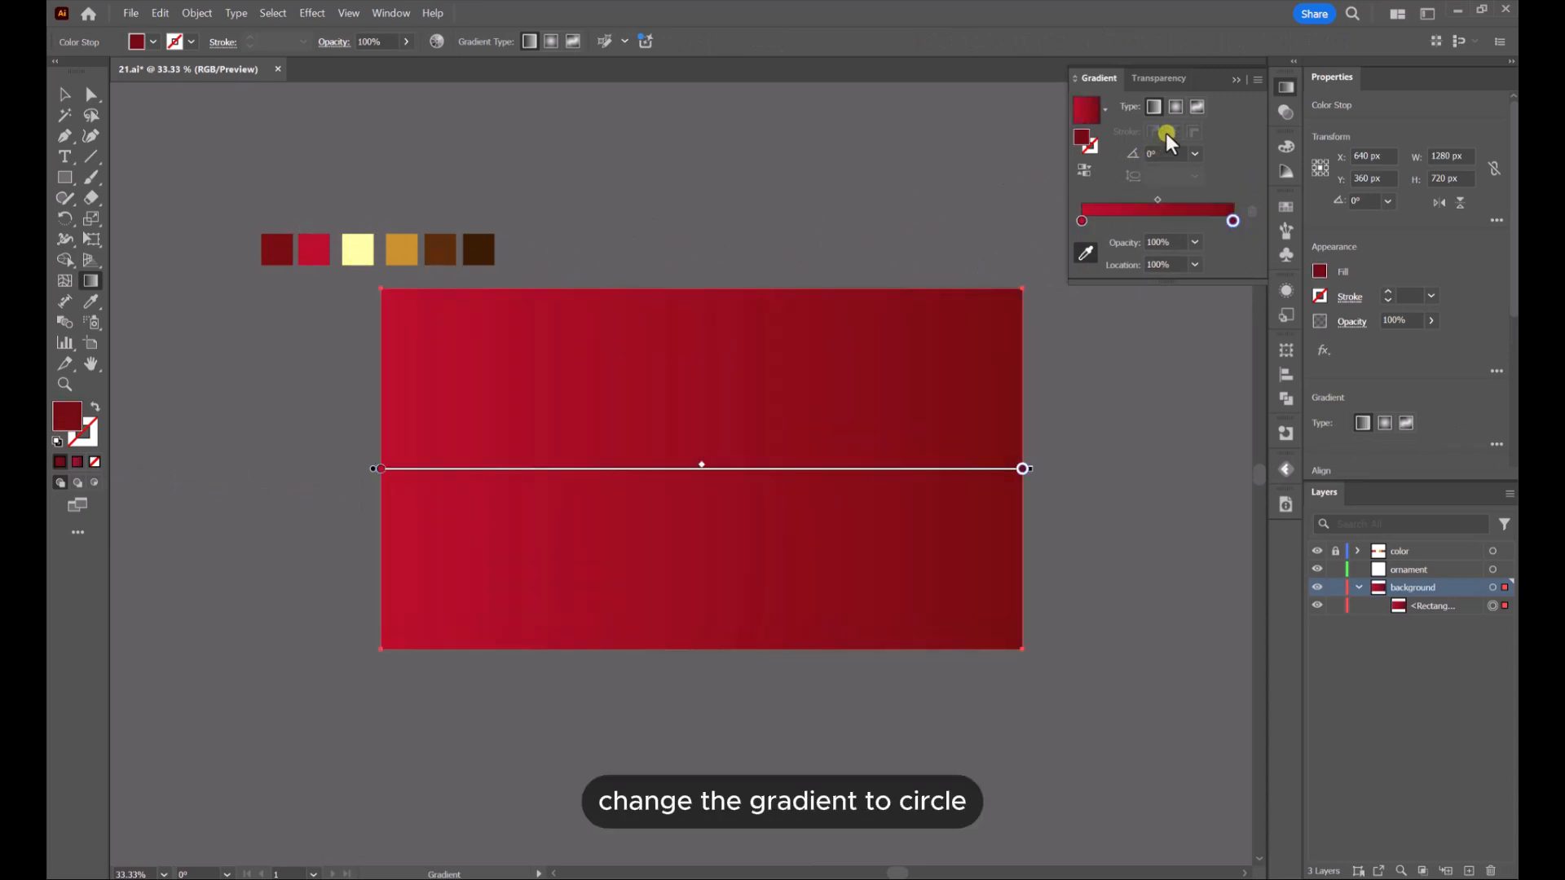
# Make the background gradient radial, flatten it to an aspect ratio of about 72.6%, and widen it beyond the rectangle's edge.
pyautogui.click(1177, 111)
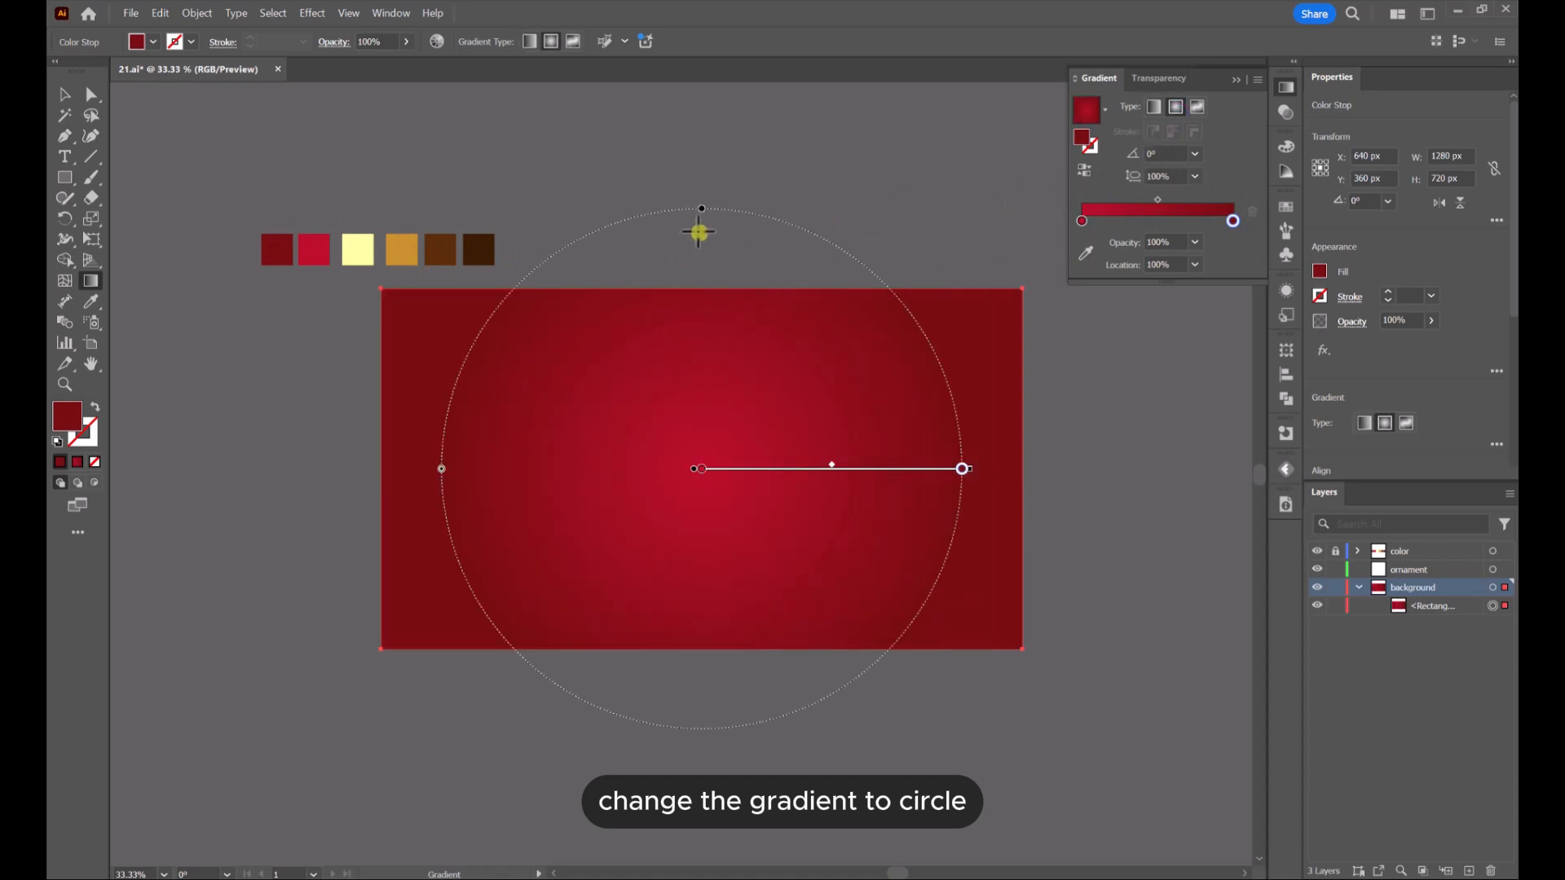
pyautogui.moveTo(702, 206); pyautogui.dragTo(709, 281)
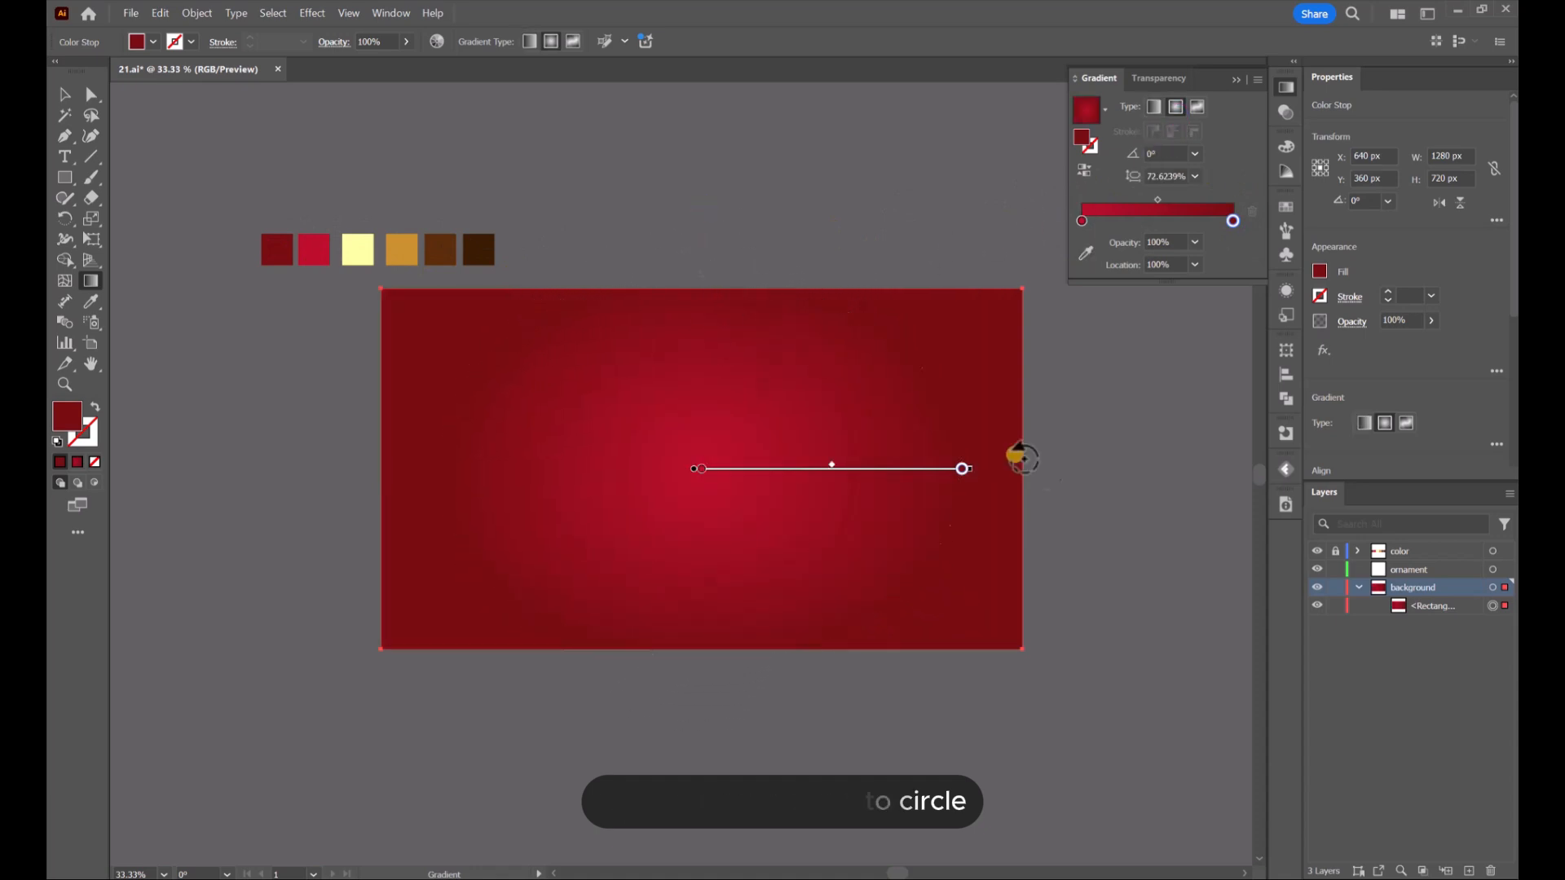
pyautogui.moveTo(967, 470); pyautogui.dragTo(1042, 469)
pyautogui.click(65, 94)
pyautogui.click(723, 239)
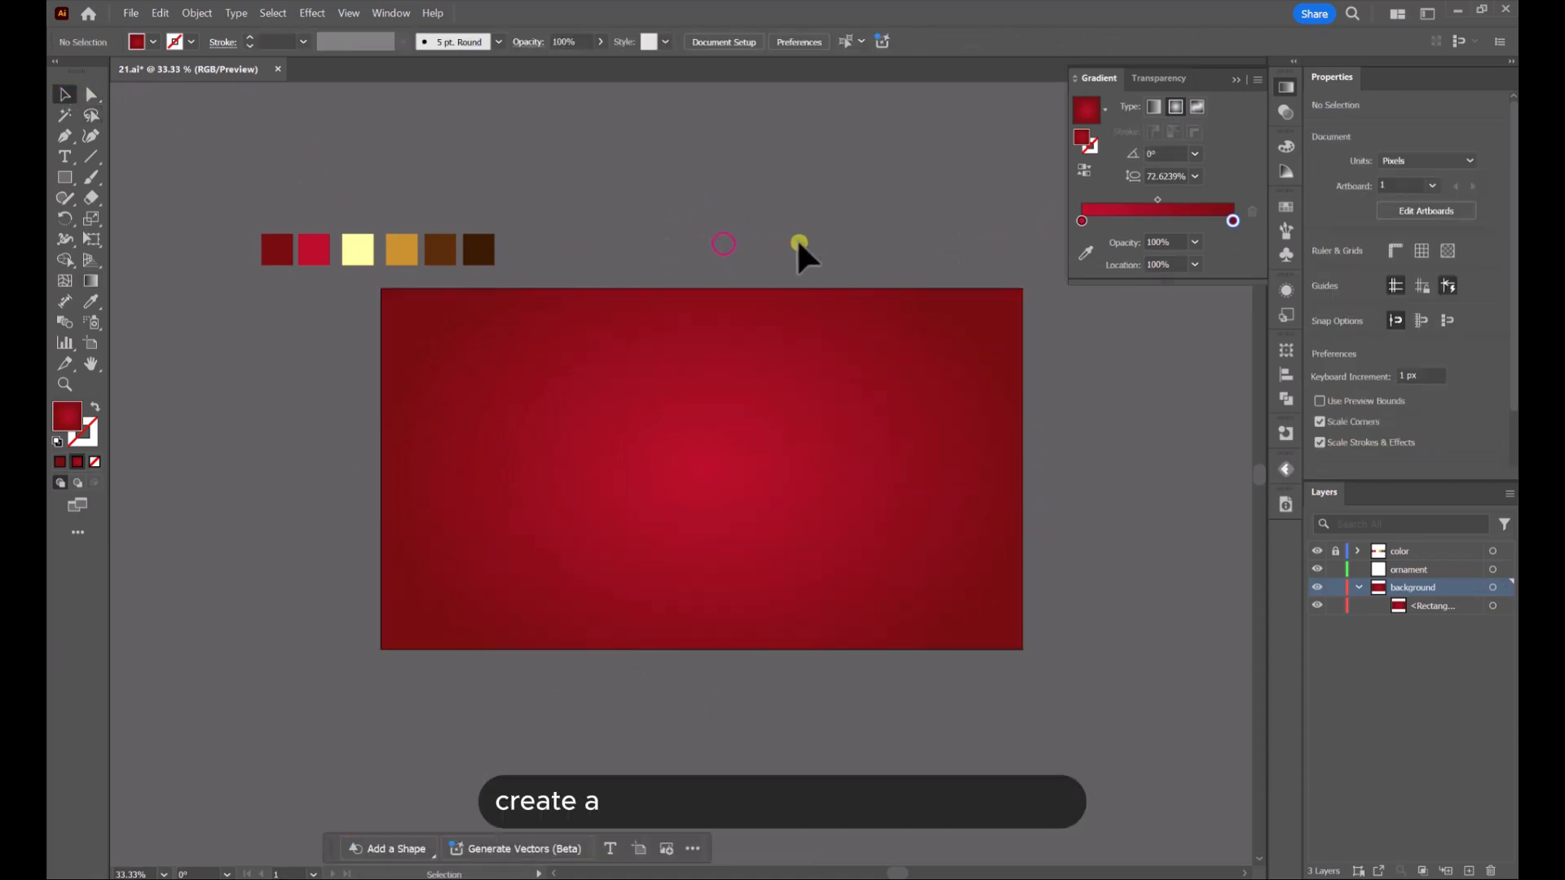
# Draw a tall rectangle about 254 by 929 px across the middle of the background, extending past its upper and lower edges.
pyautogui.click(66, 177)
pyautogui.moveTo(694, 235); pyautogui.dragTo(821, 698)
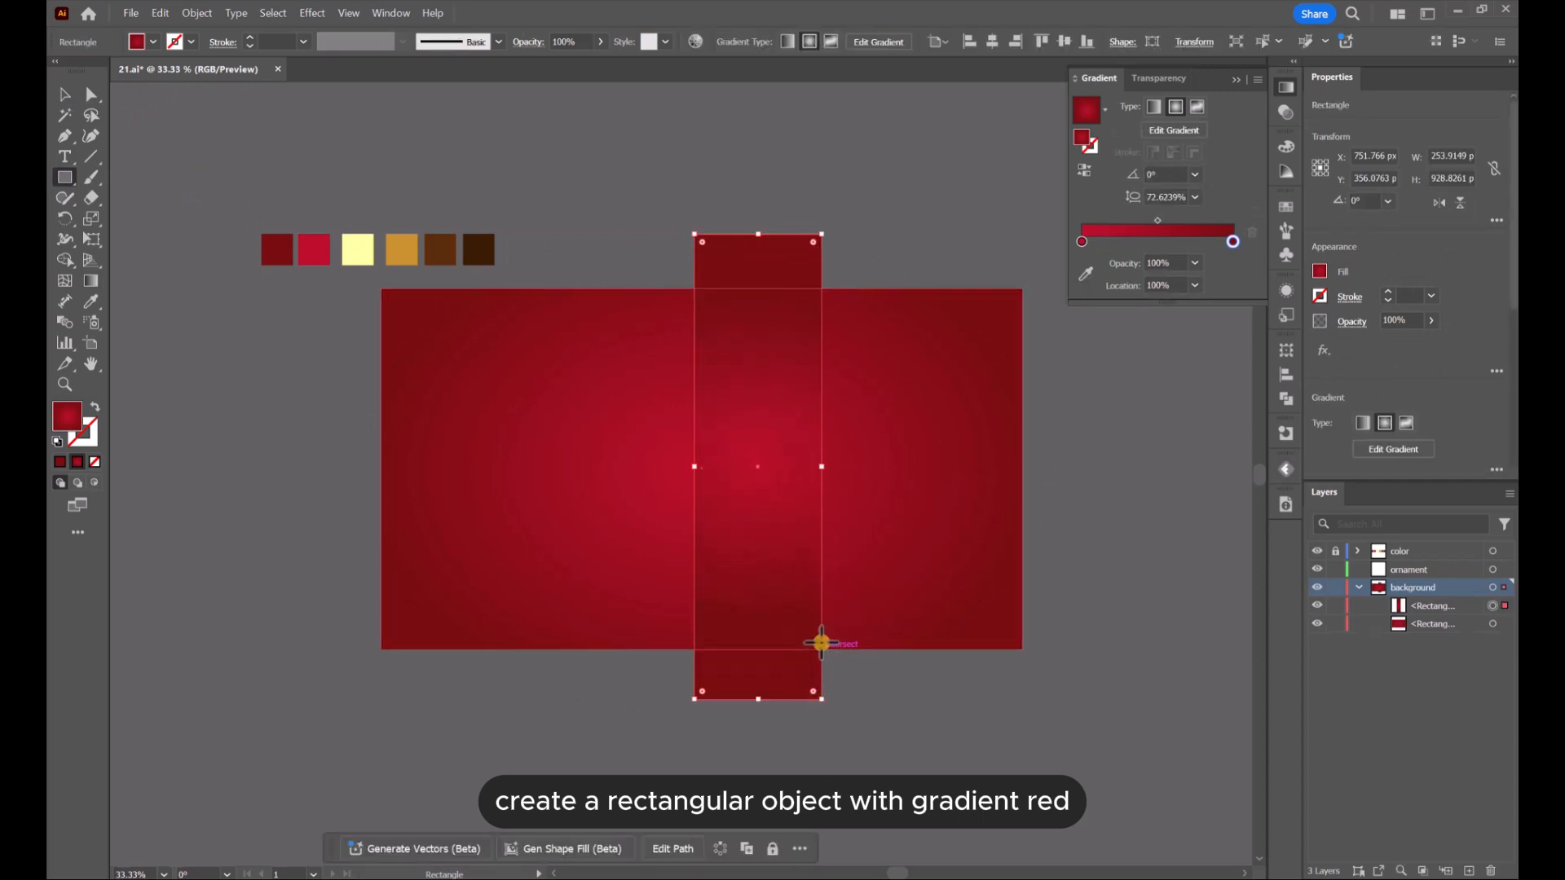
pyautogui.click(59, 95)
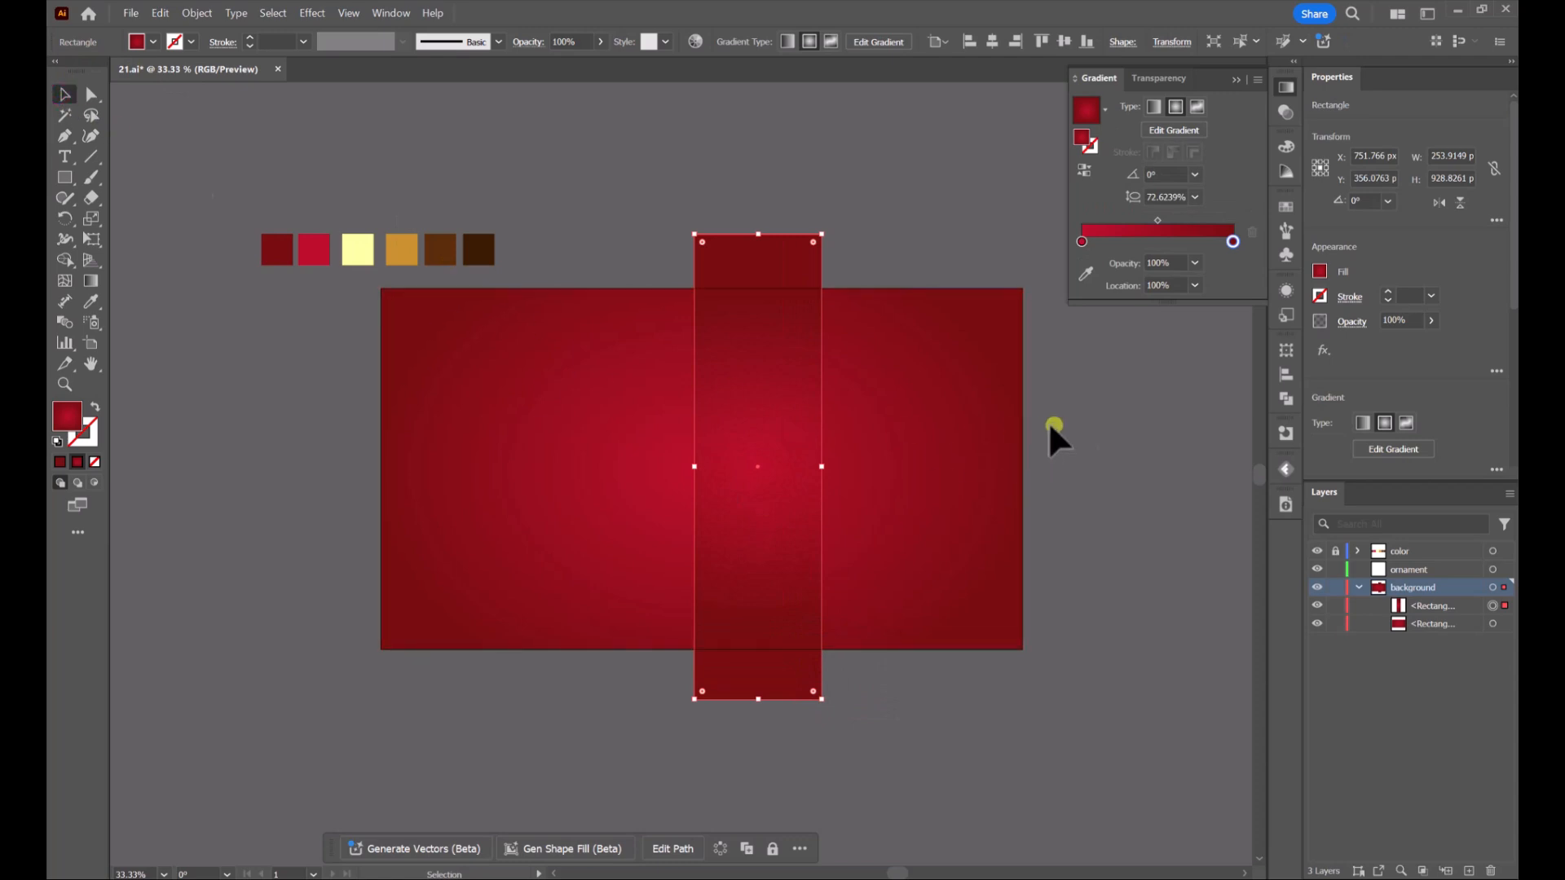
# Rotate the tall rectangle by -30 degrees.
pyautogui.click(1387, 202)
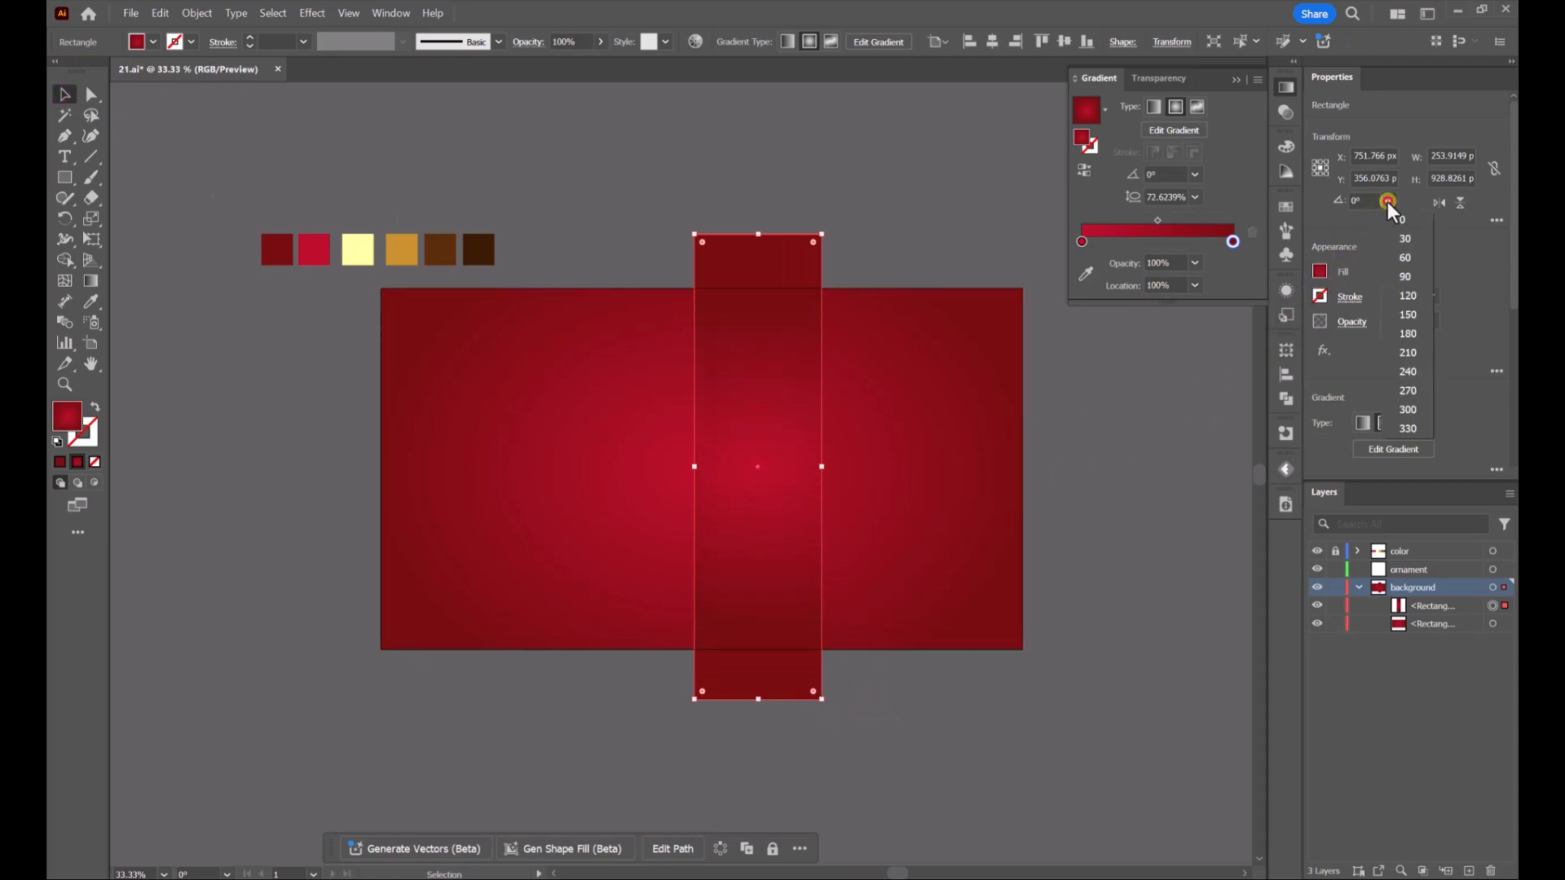
pyautogui.click(1372, 200)
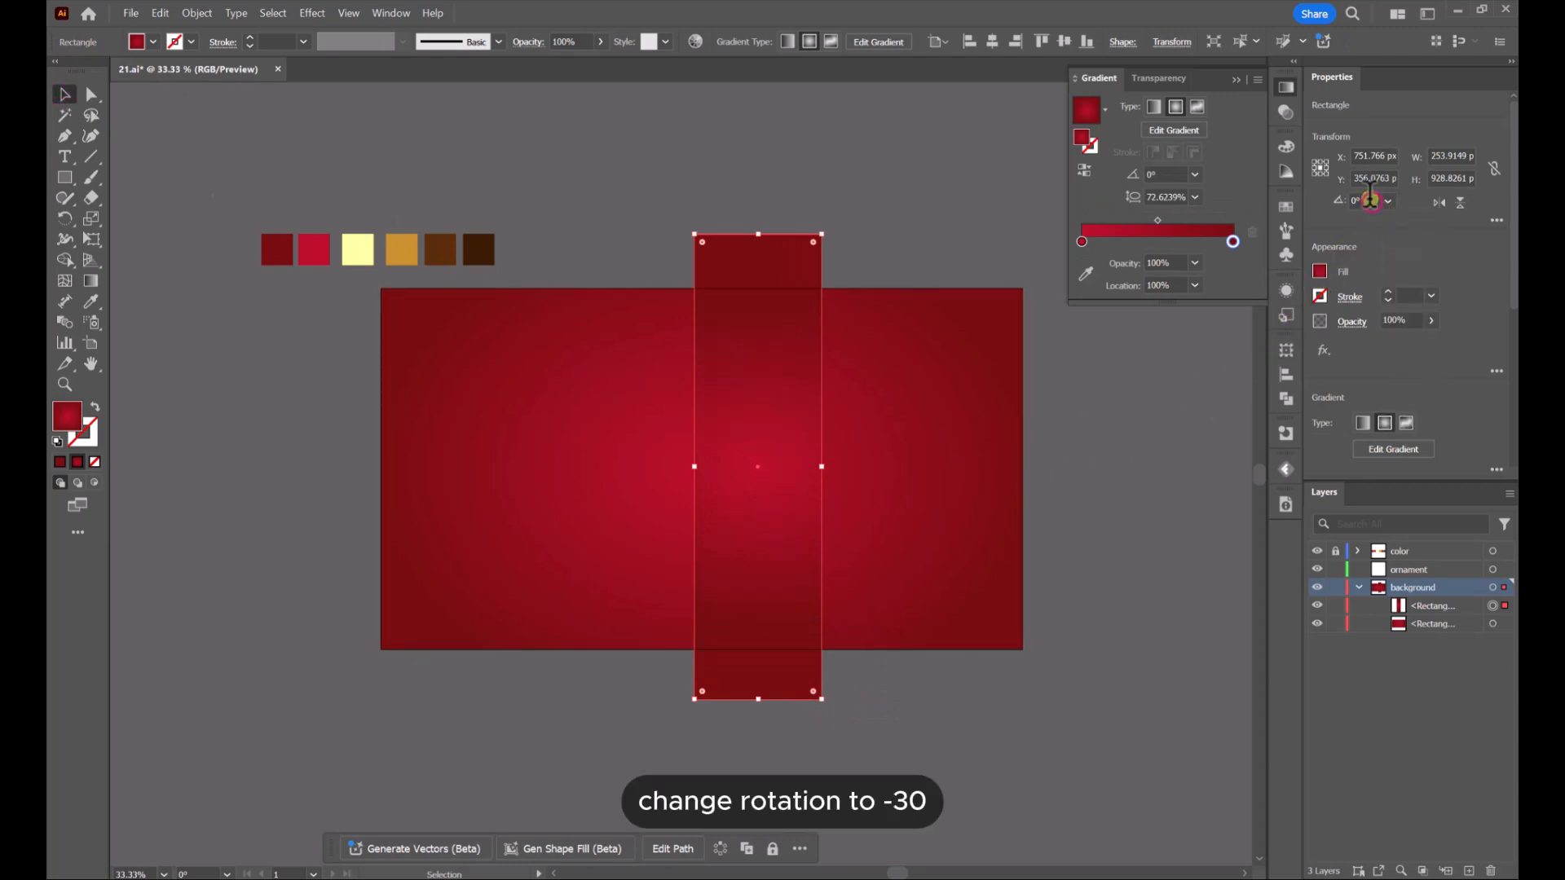
pyautogui.moveTo(1372, 197); pyautogui.dragTo(1339, 198)
pyautogui.write('-')
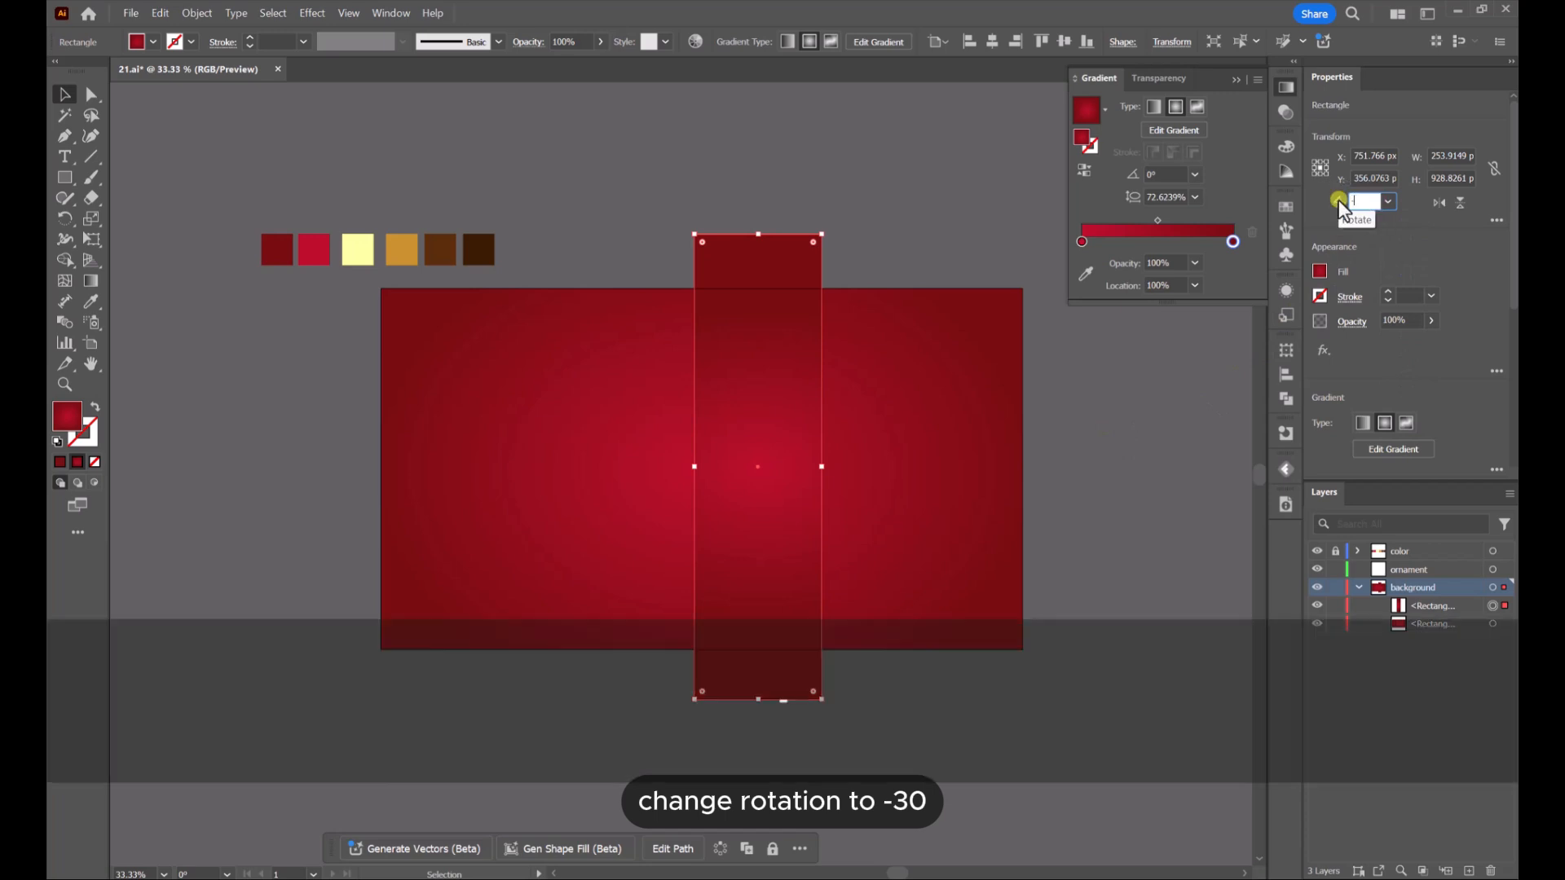
pyautogui.write('30')
pyautogui.press('Return')
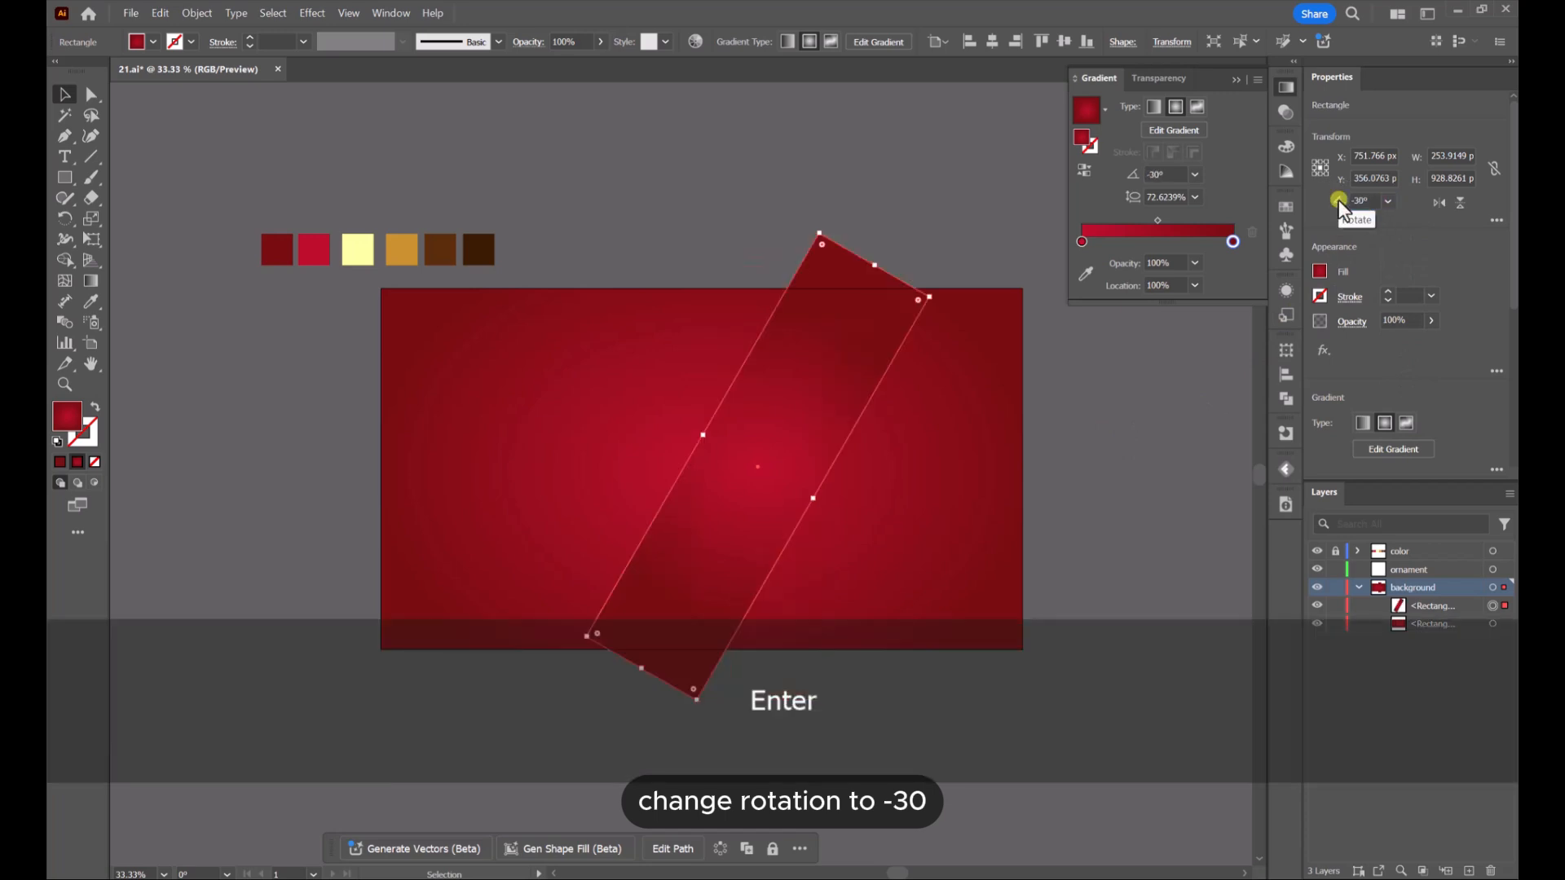
pyautogui.click(794, 188)
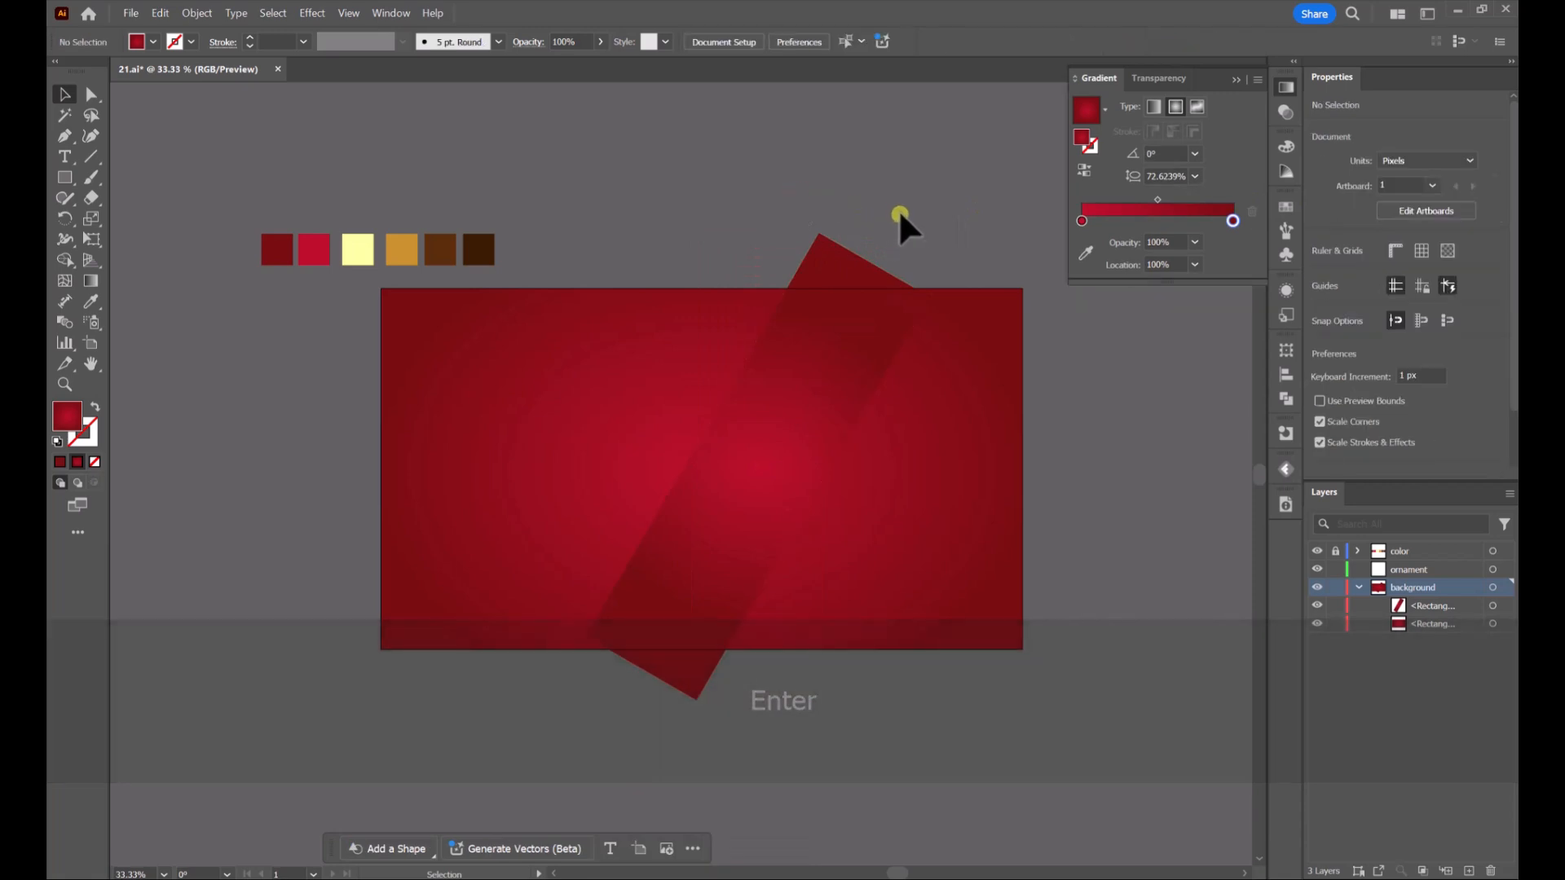
# Lengthen the tilted strip and move it across the background's right edge, to about X 1151 px, Y 491 px.
pyautogui.press('space')
pyautogui.moveTo(903, 217); pyautogui.dragTo(1004, 291)
pyautogui.click(774, 269)
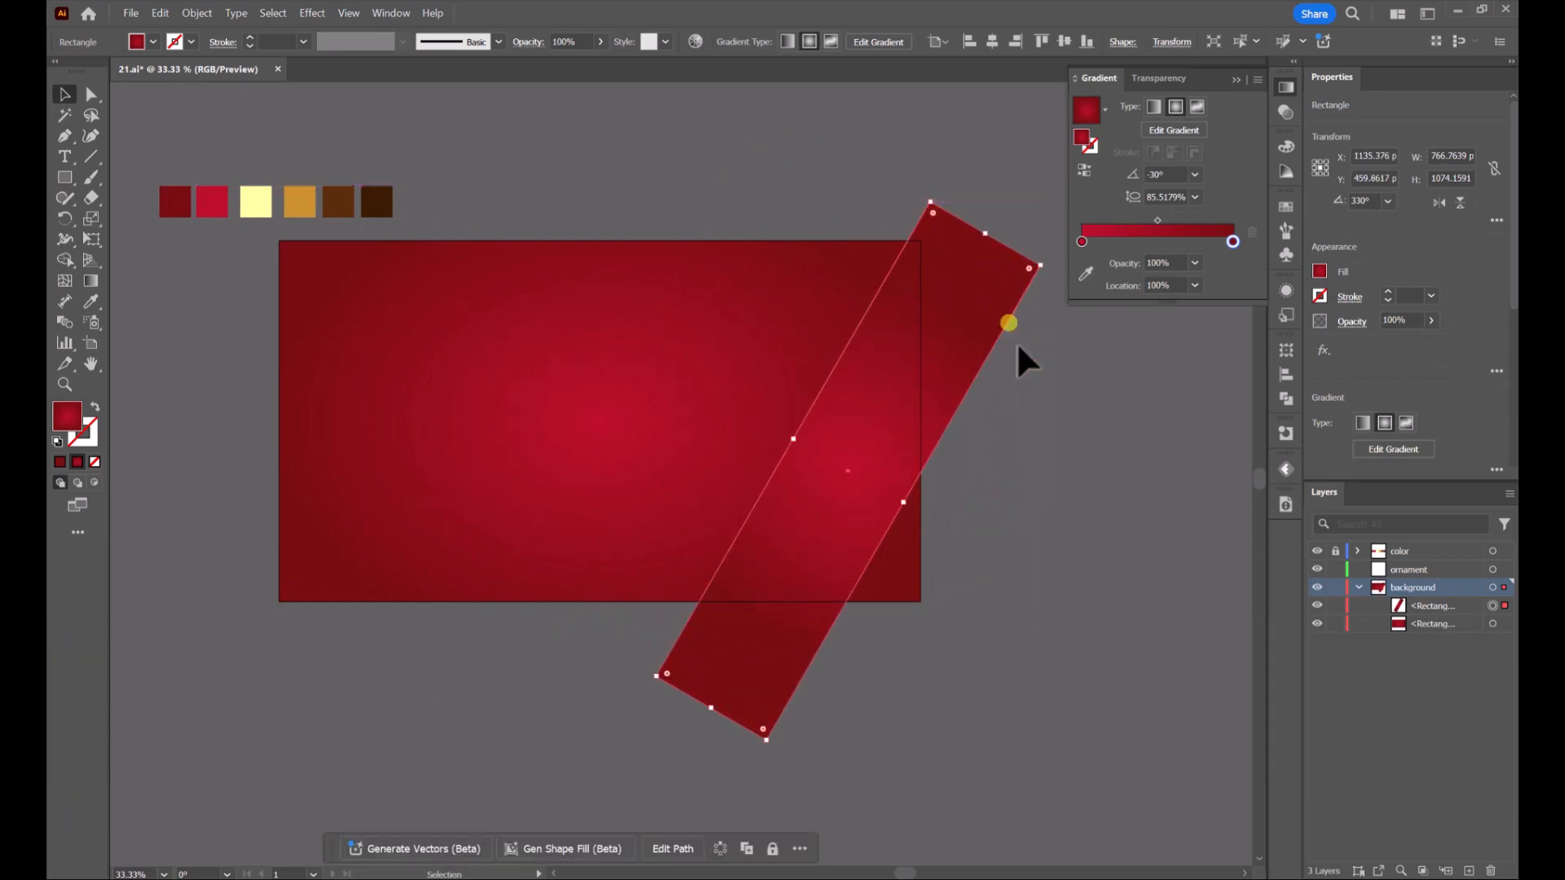
pyautogui.click(1074, 453)
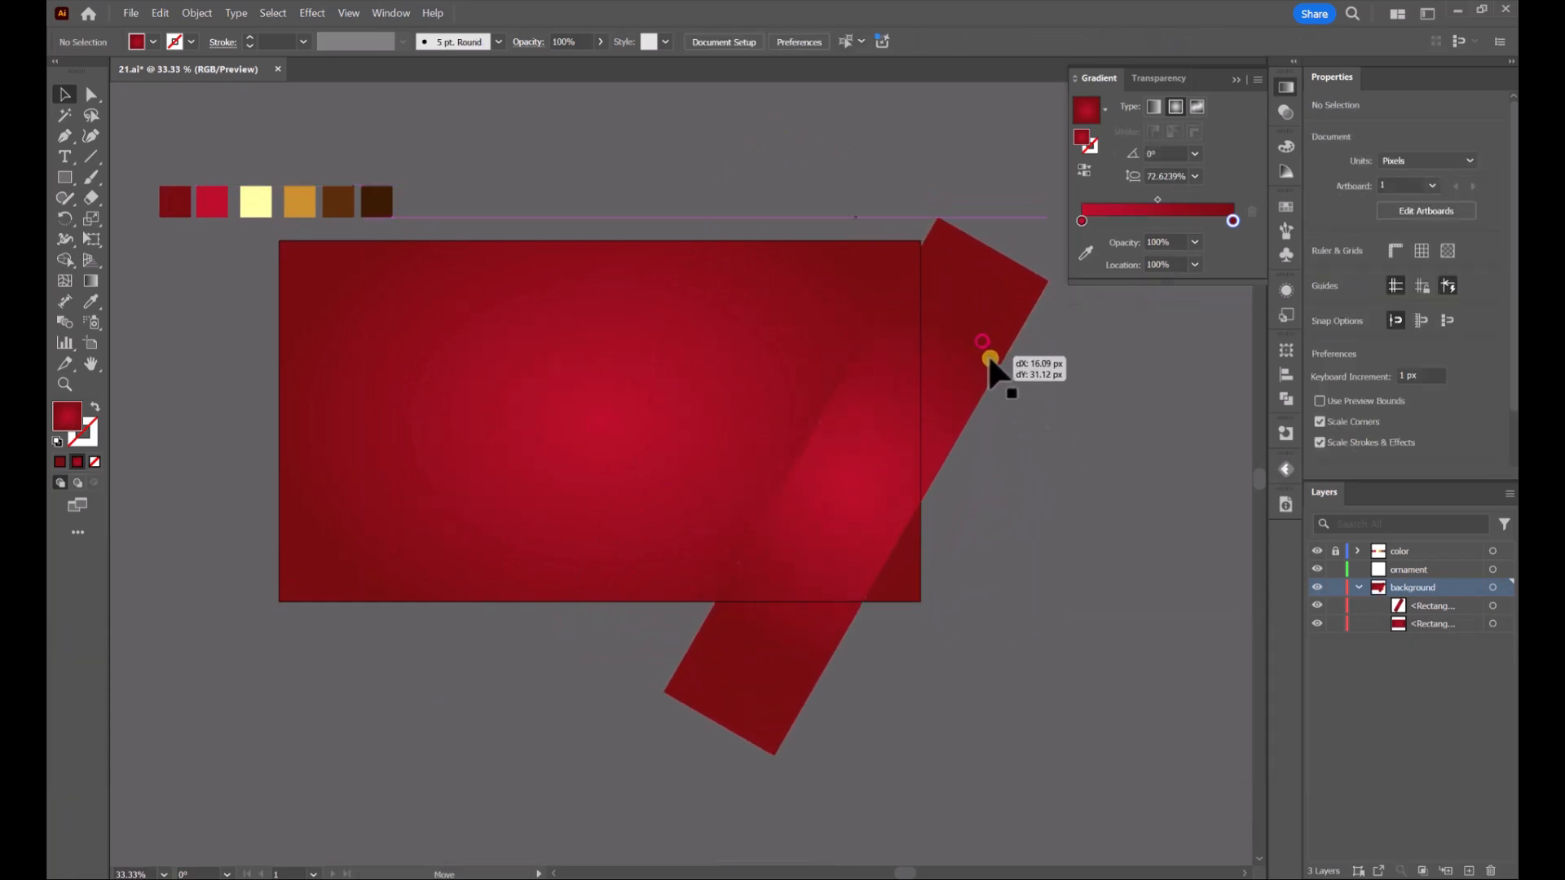
pyautogui.click(987, 359)
# Shift the strip's radial gradient centre toward its left long edge, shorten its radius, and stretch its aspect ratio to about 133%.
pyautogui.click(93, 282)
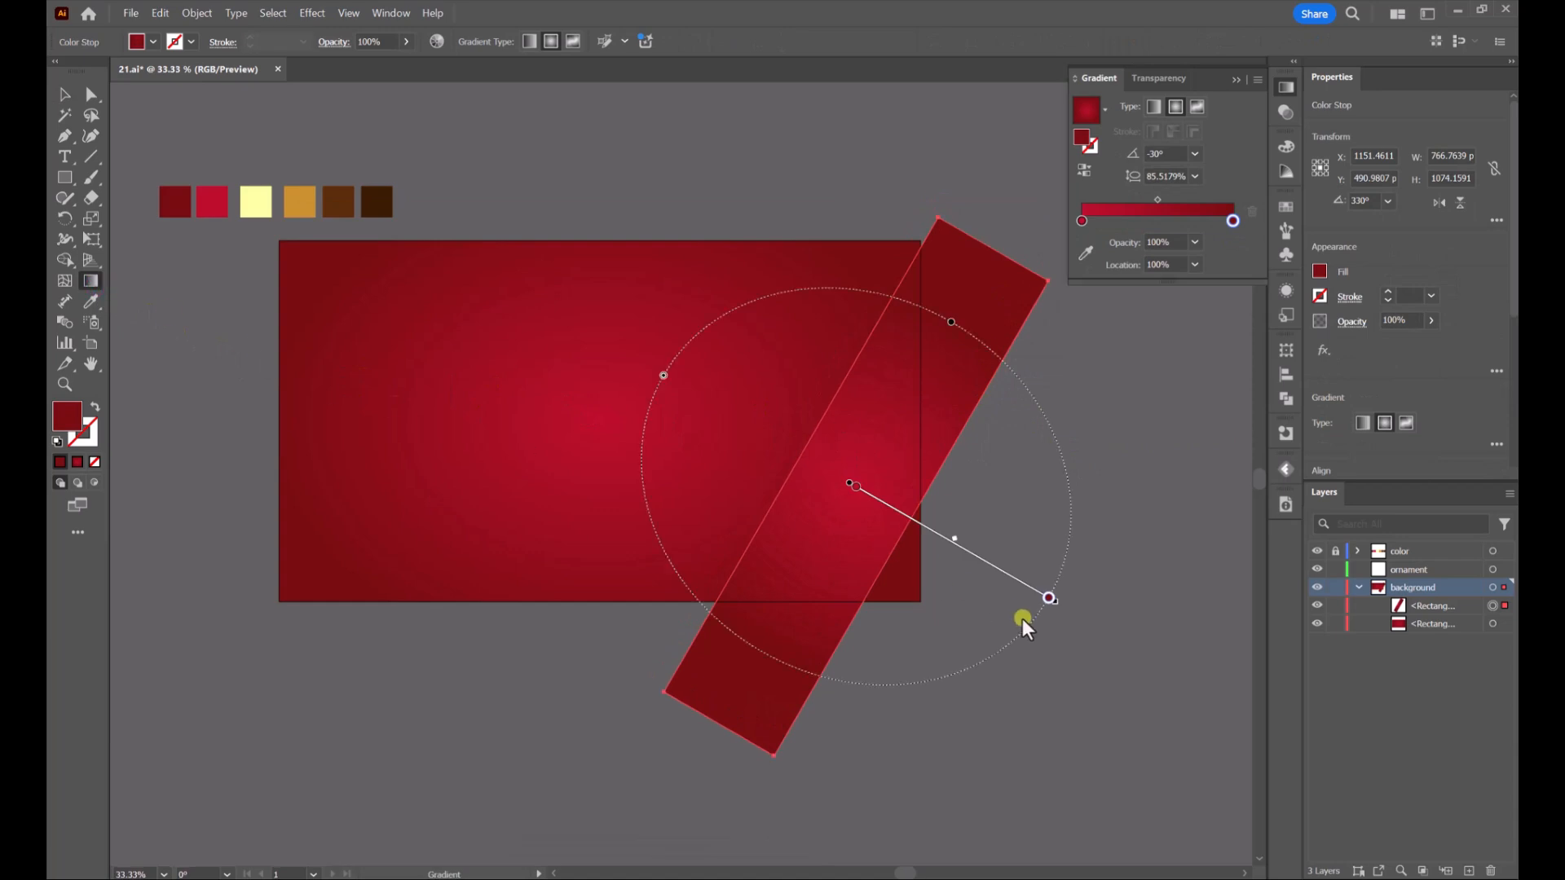
pyautogui.moveTo(985, 565); pyautogui.dragTo(947, 543)
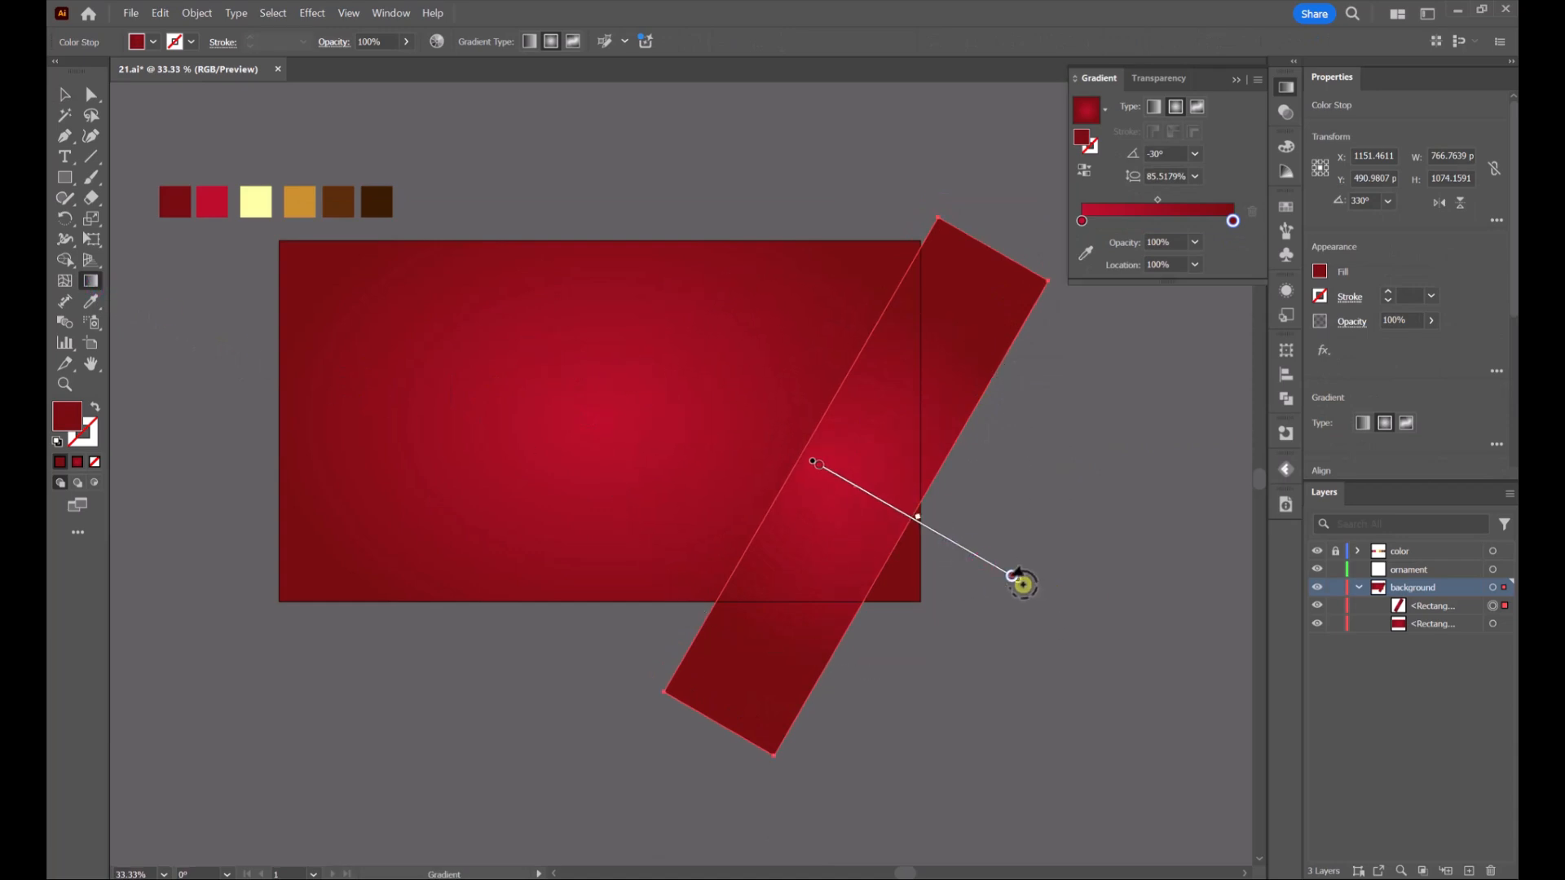
pyautogui.moveTo(1014, 576); pyautogui.dragTo(978, 557)
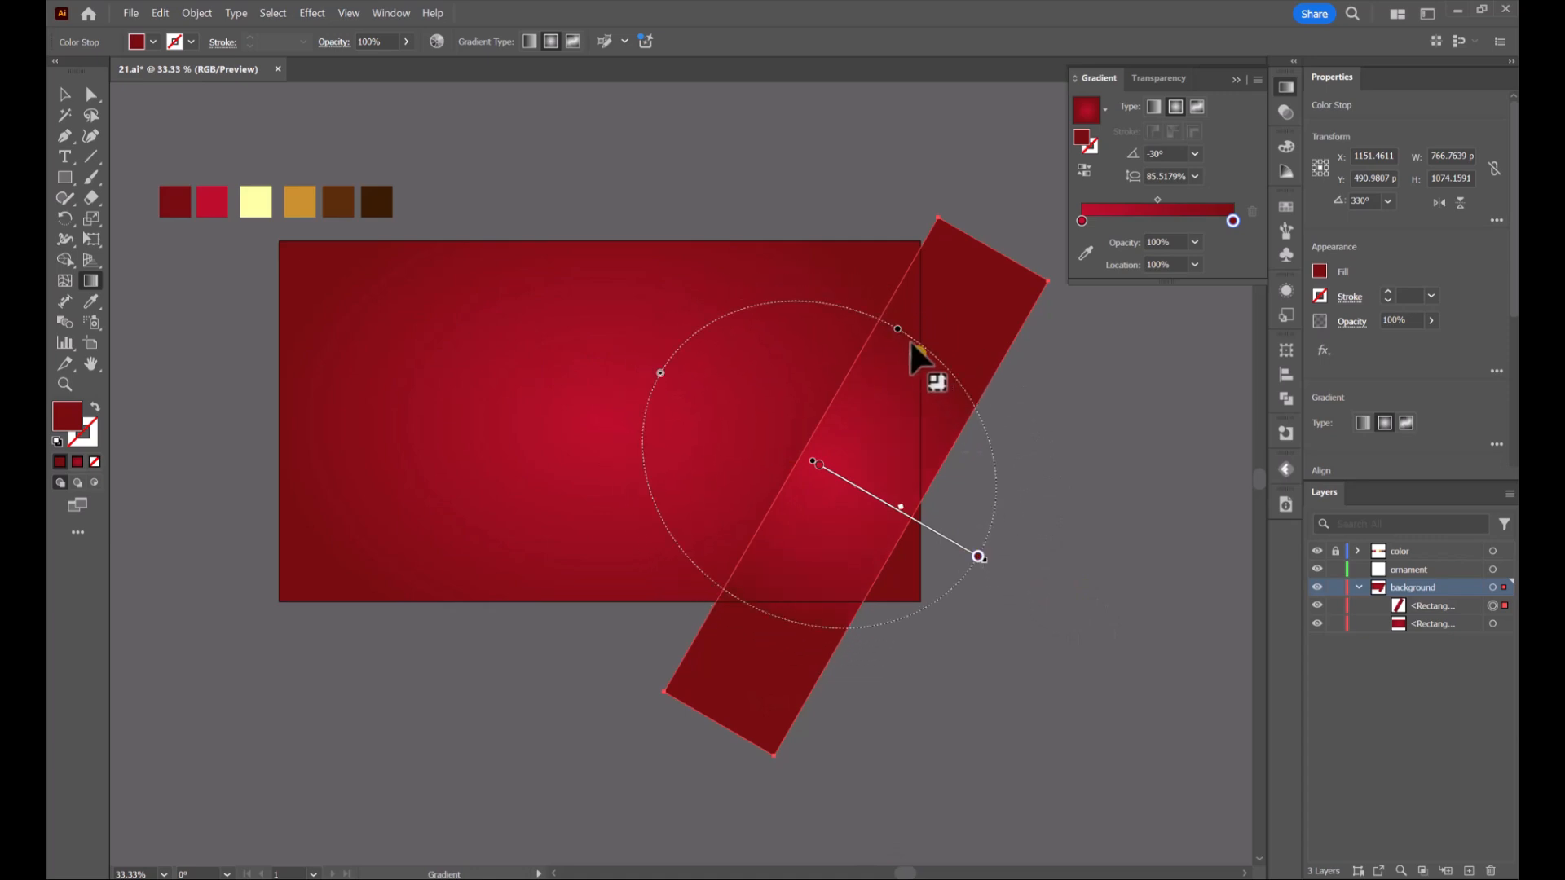
pyautogui.moveTo(897, 330); pyautogui.dragTo(945, 284)
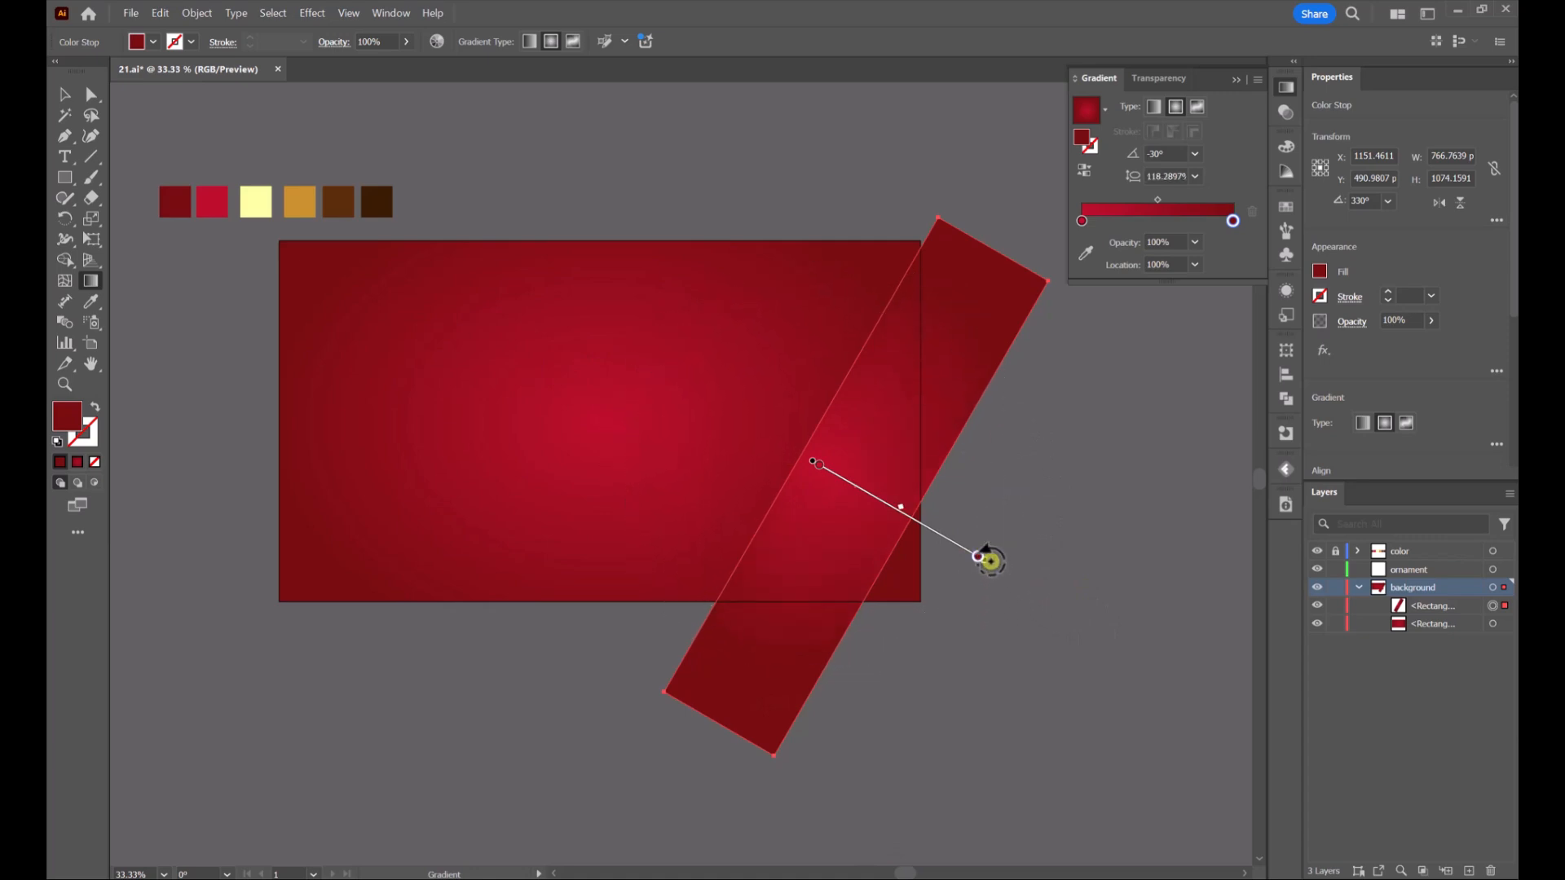
pyautogui.moveTo(980, 557); pyautogui.dragTo(939, 534)
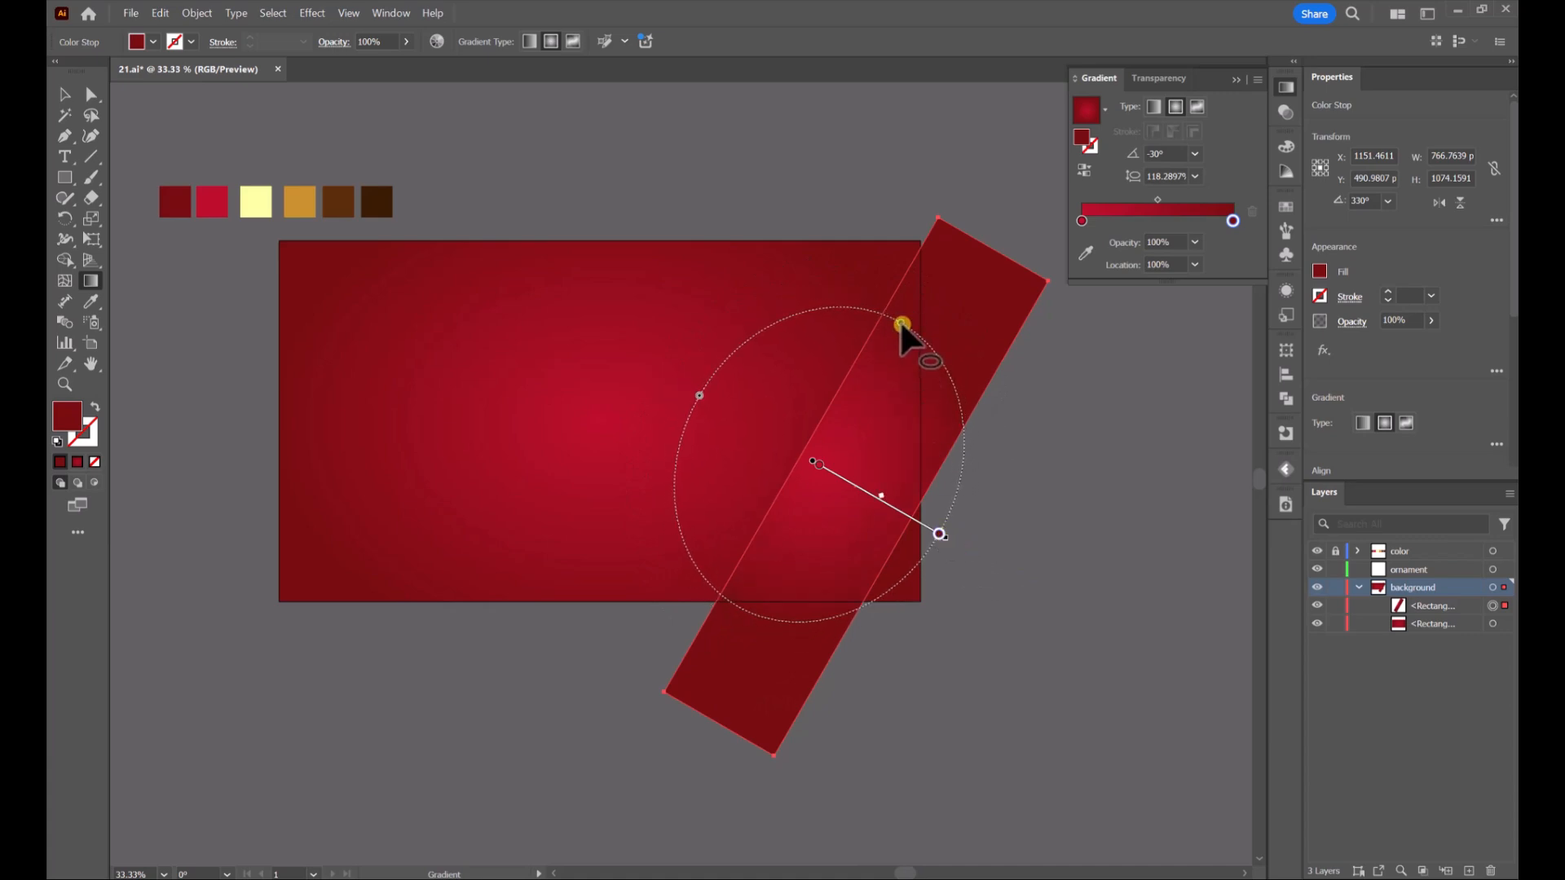
pyautogui.moveTo(901, 326); pyautogui.dragTo(914, 315)
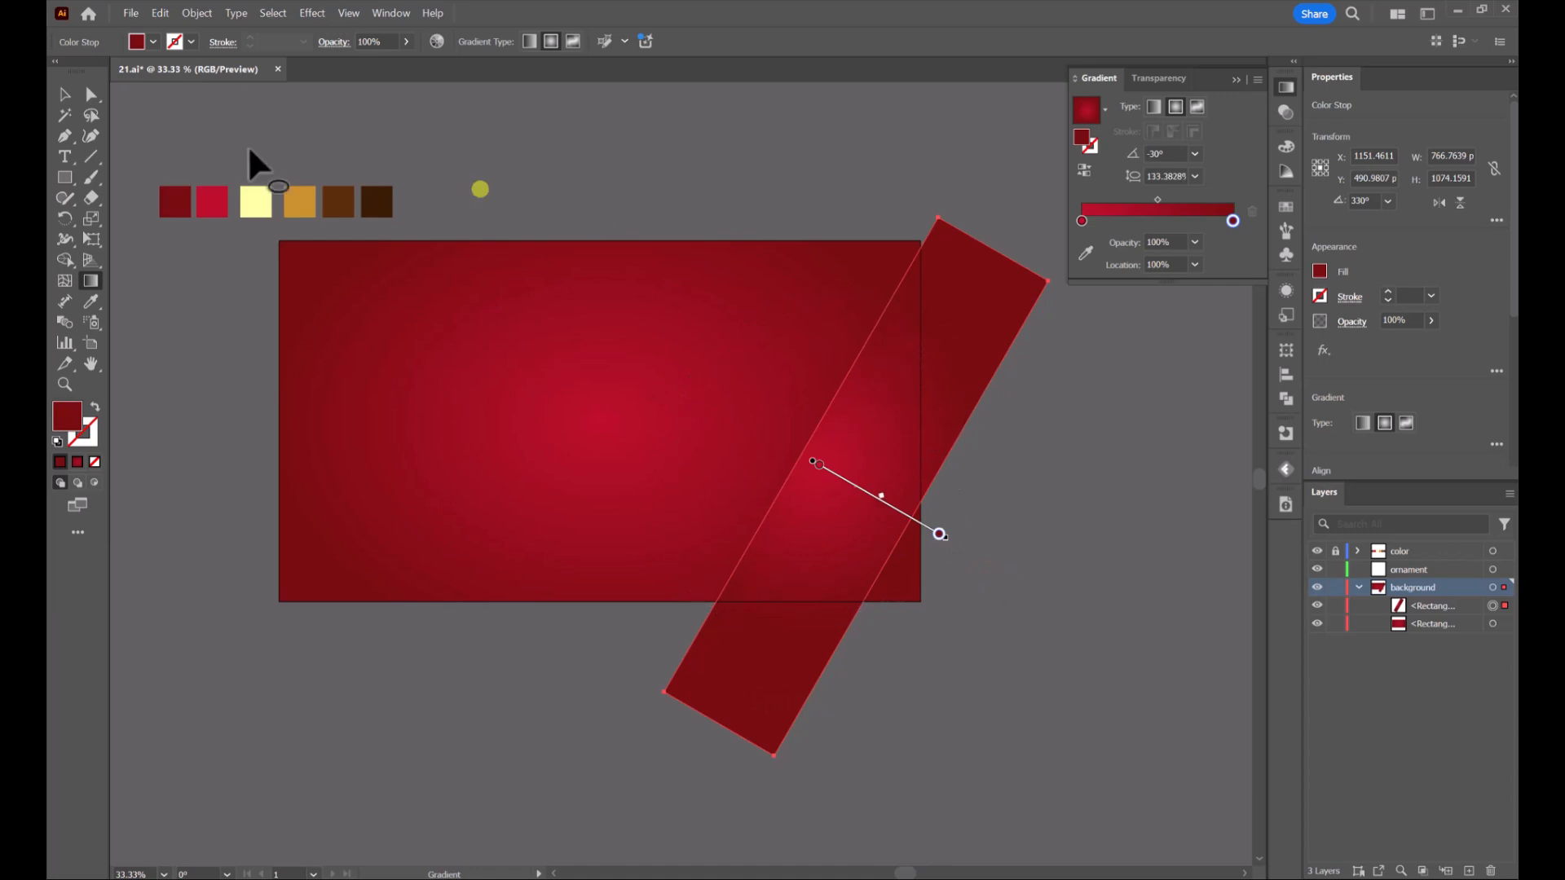
pyautogui.click(64, 95)
pyautogui.click(832, 157)
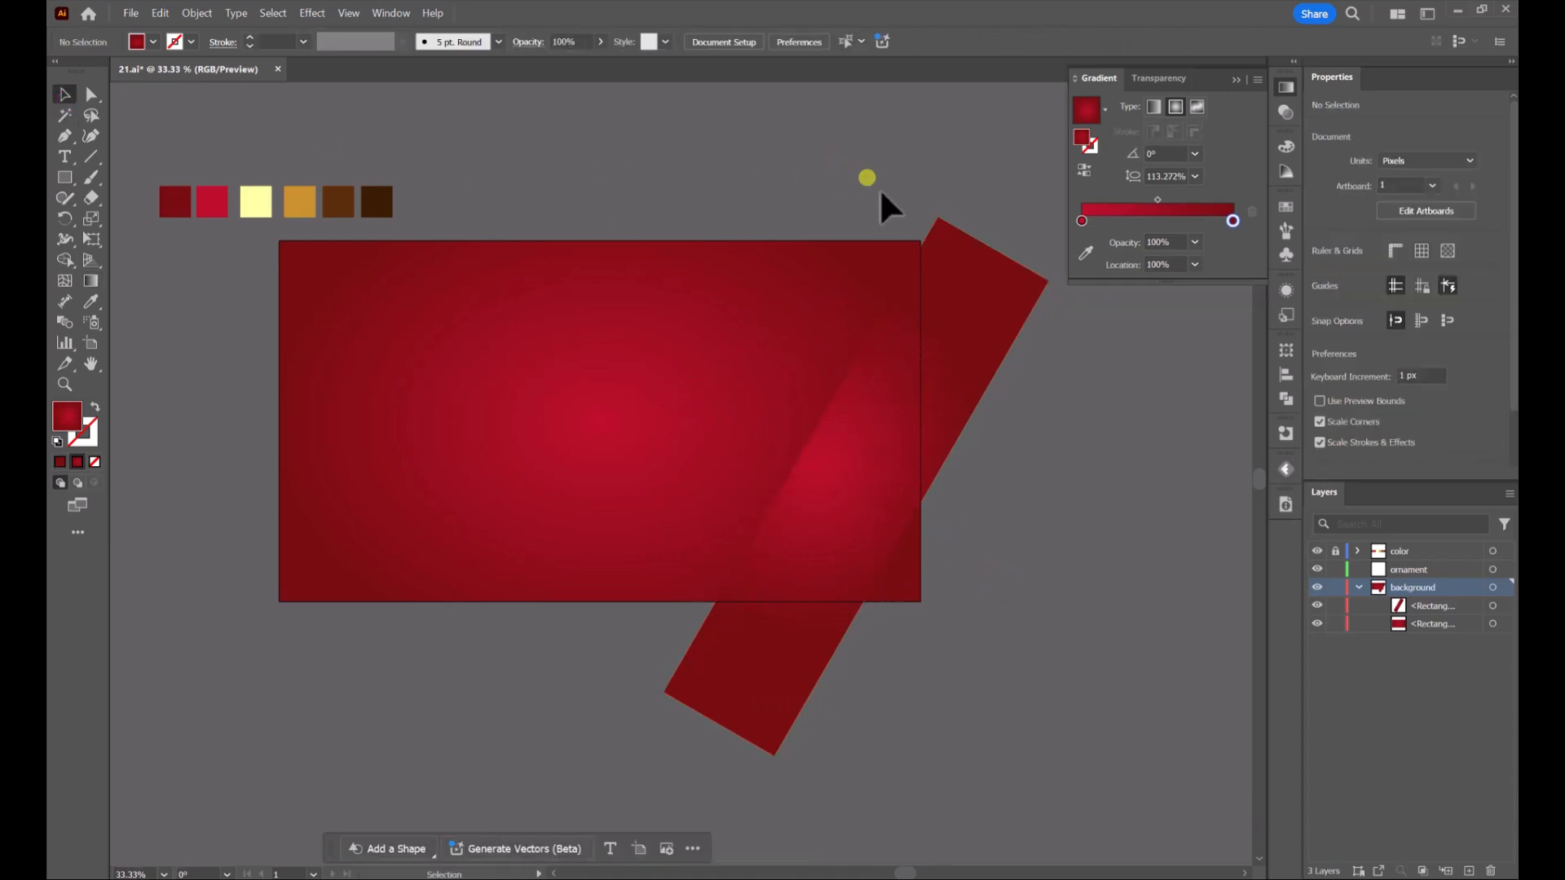
# Duplicate the tilted strip and offset the copy down and to the right, to about X 1280 px, Y 565 px.
pyautogui.click(996, 349)
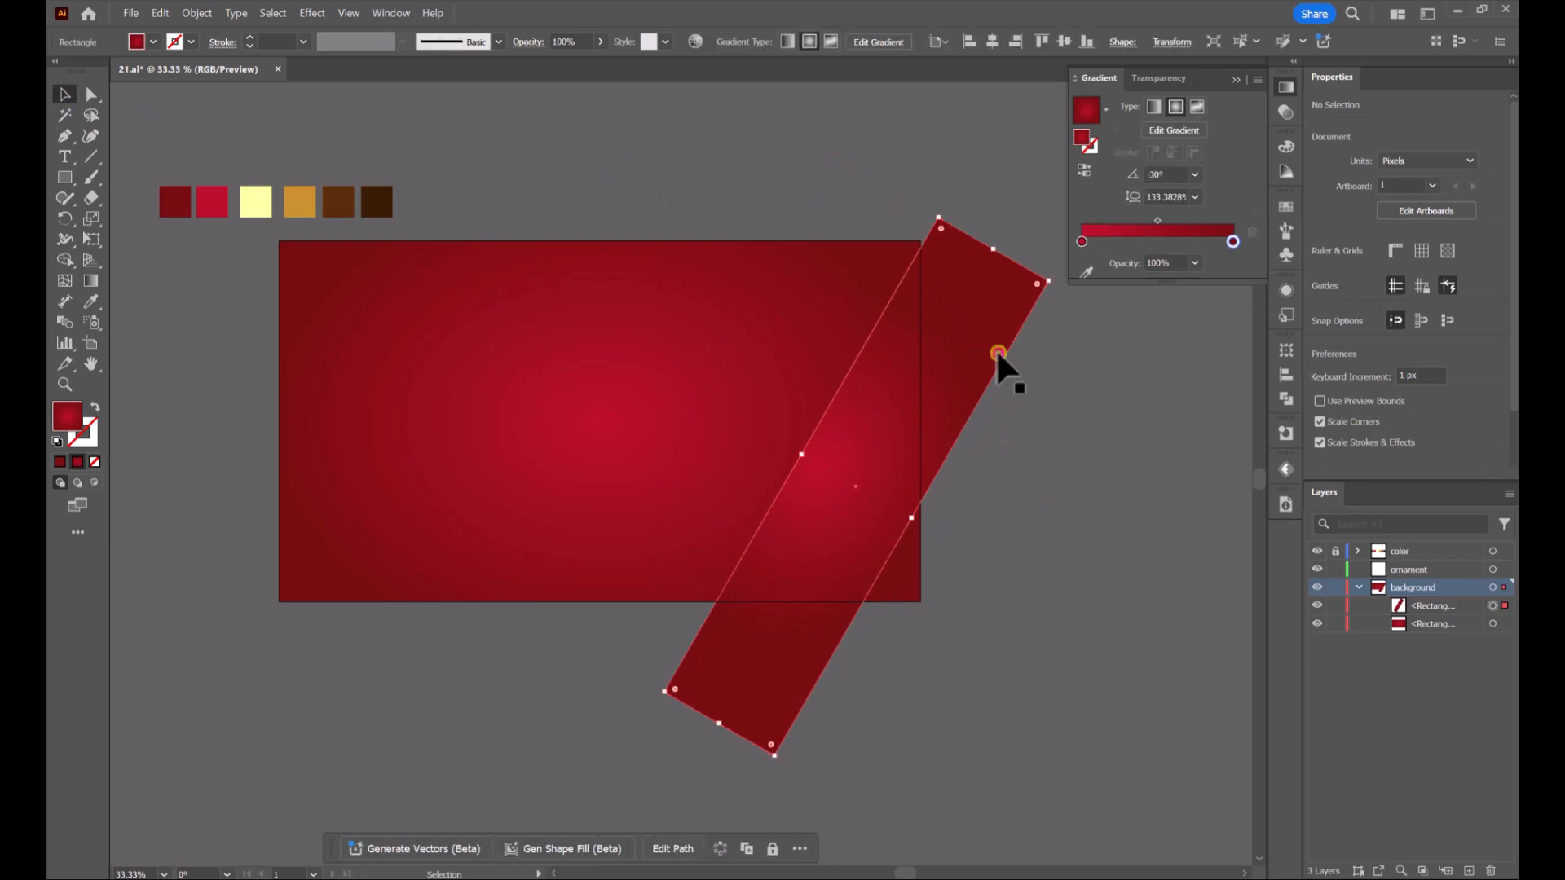
pyautogui.rightClick(987, 343)
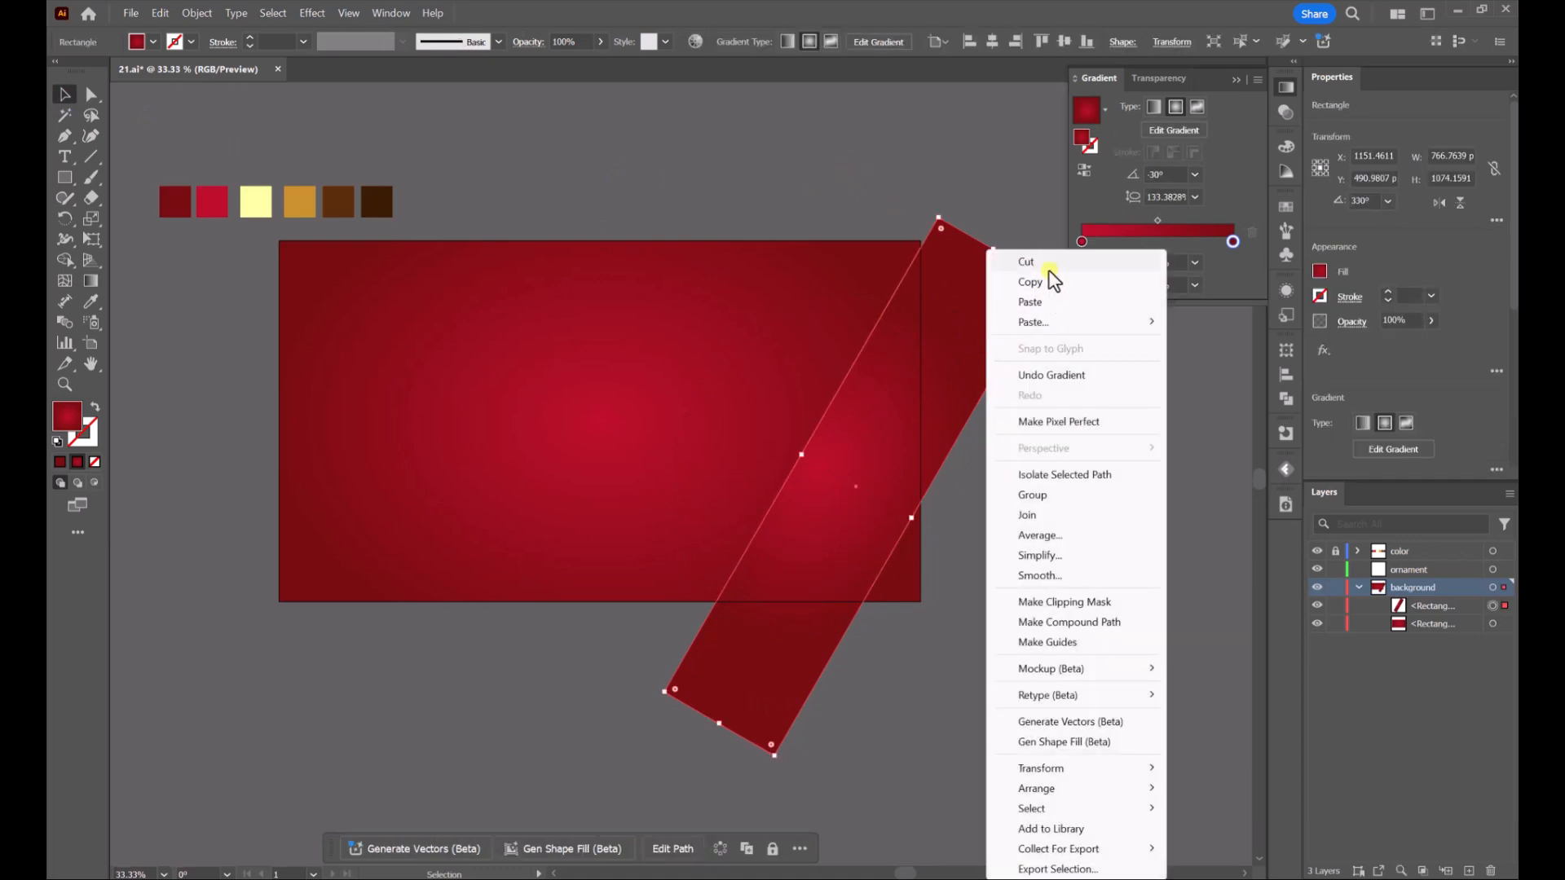
pyautogui.rightClick(938, 318)
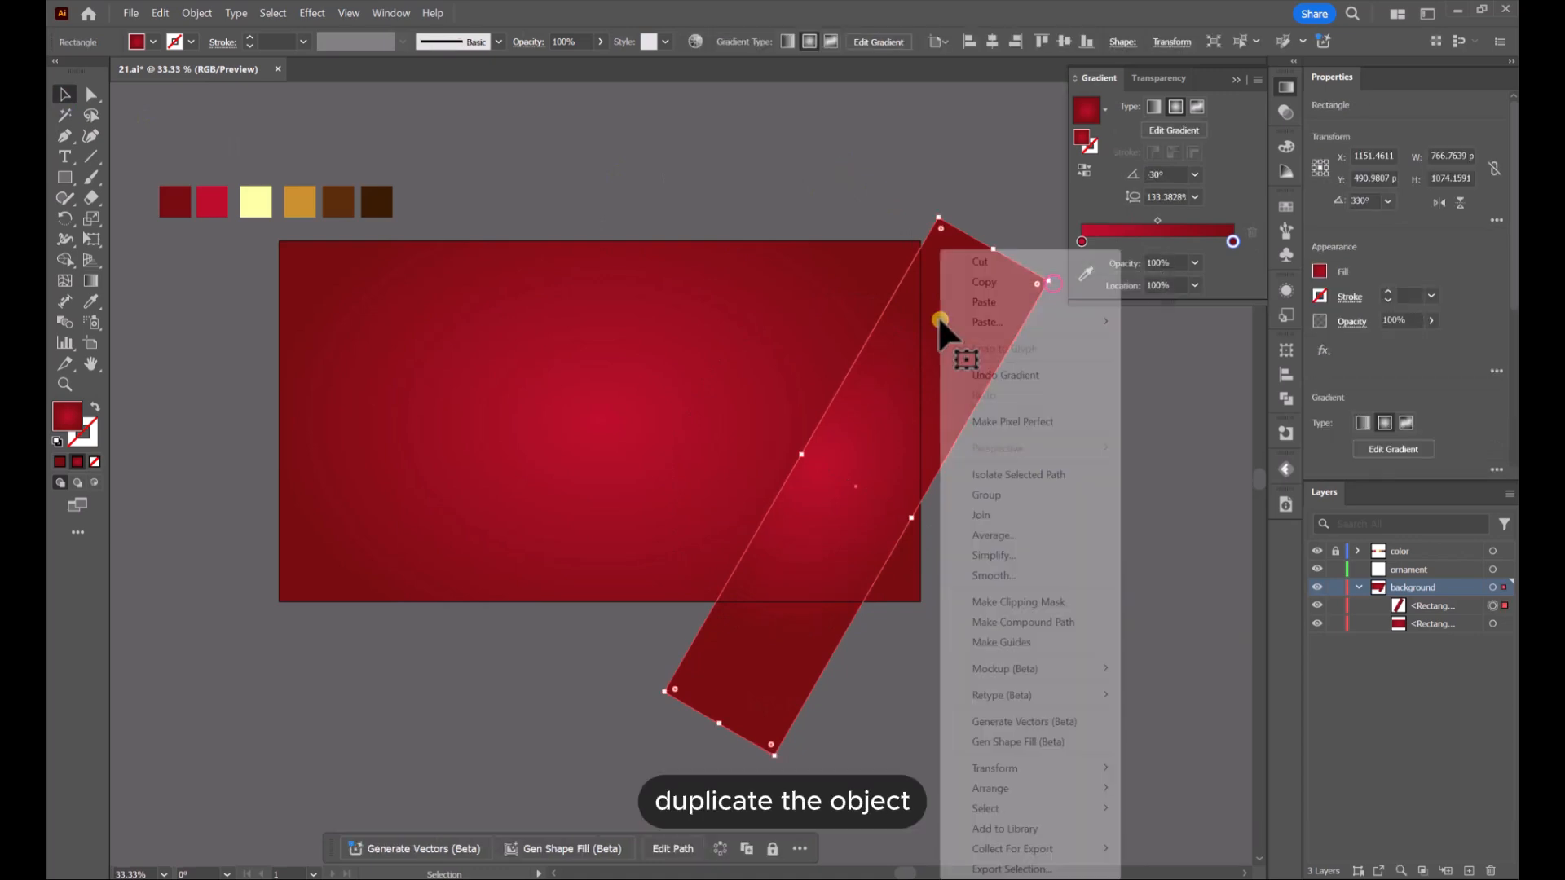
pyautogui.click(1030, 325)
pyautogui.click(1180, 326)
pyautogui.moveTo(878, 394); pyautogui.dragTo(1002, 457)
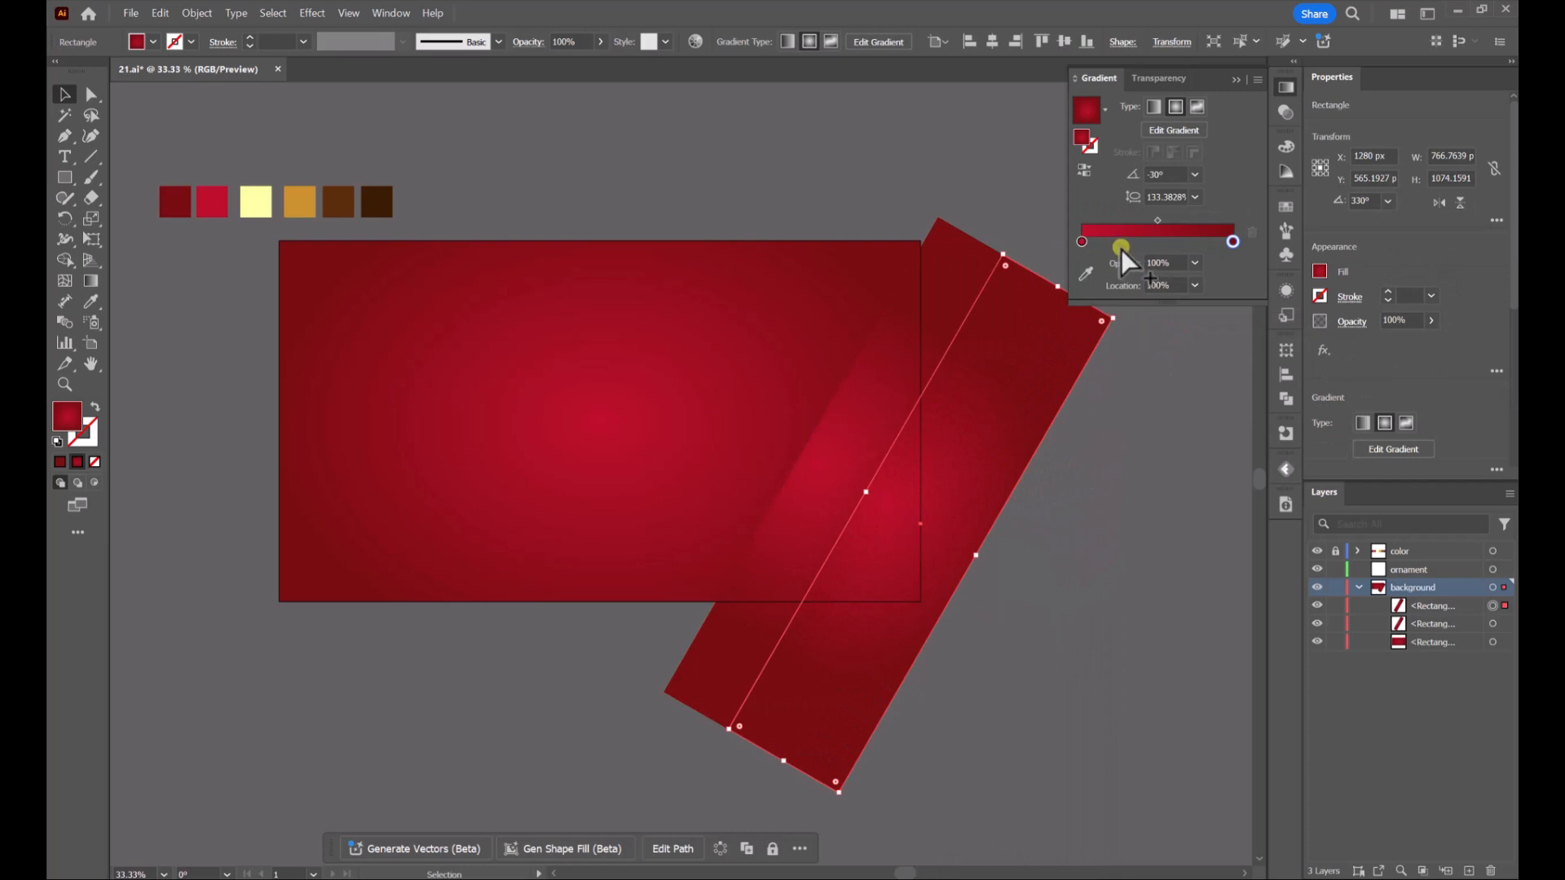
# Give the strip copy a linear gradient from dark brown to pale yellow, running lengthwise upward at about 60 degrees.
pyautogui.click(1153, 108)
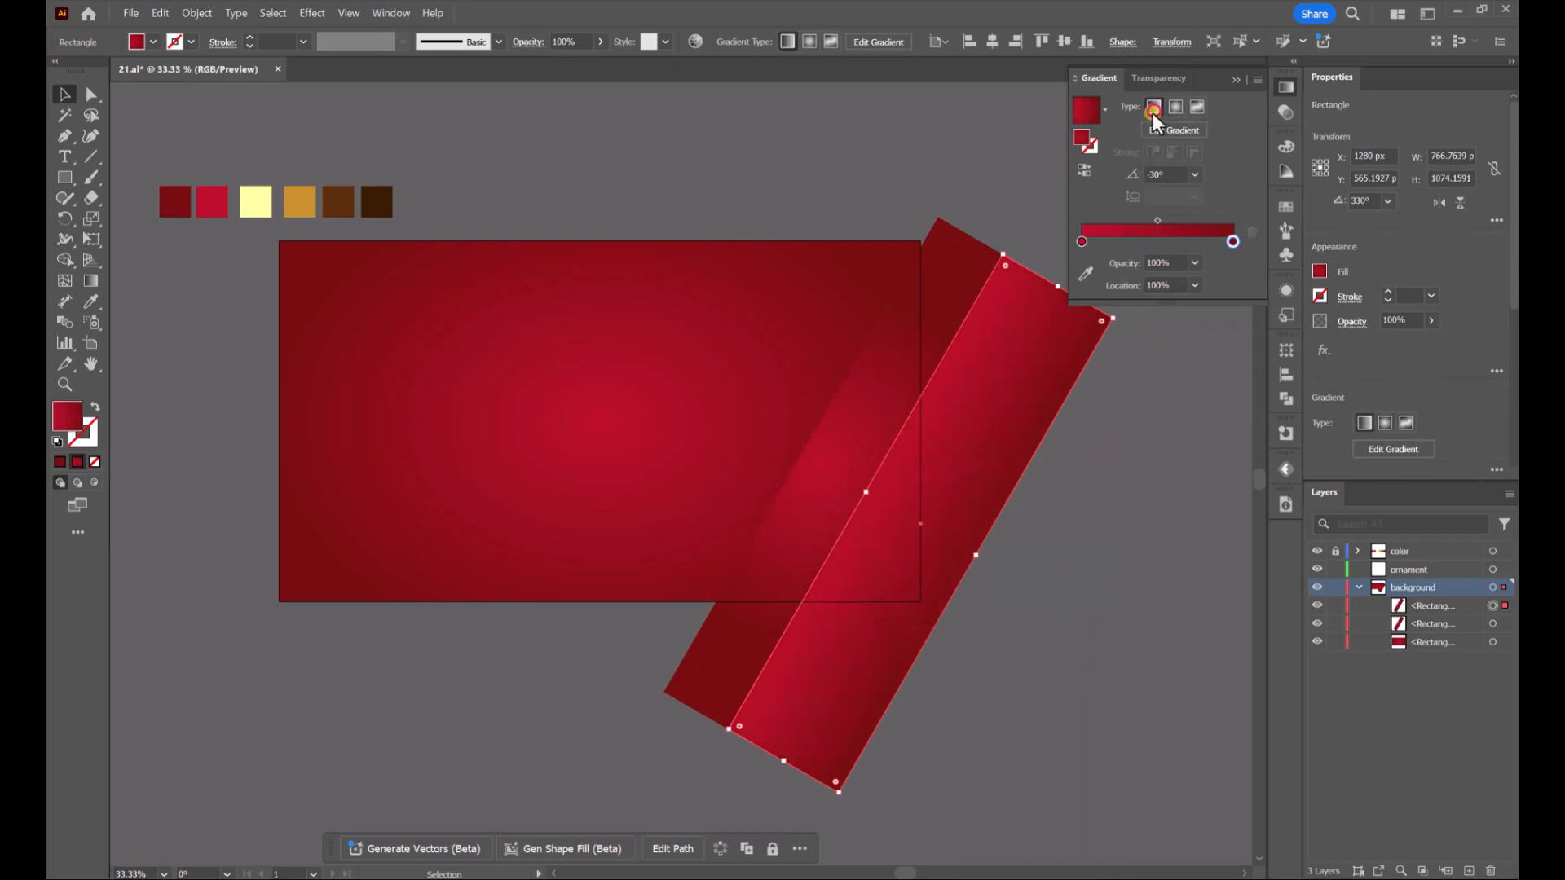
pyautogui.click(1086, 274)
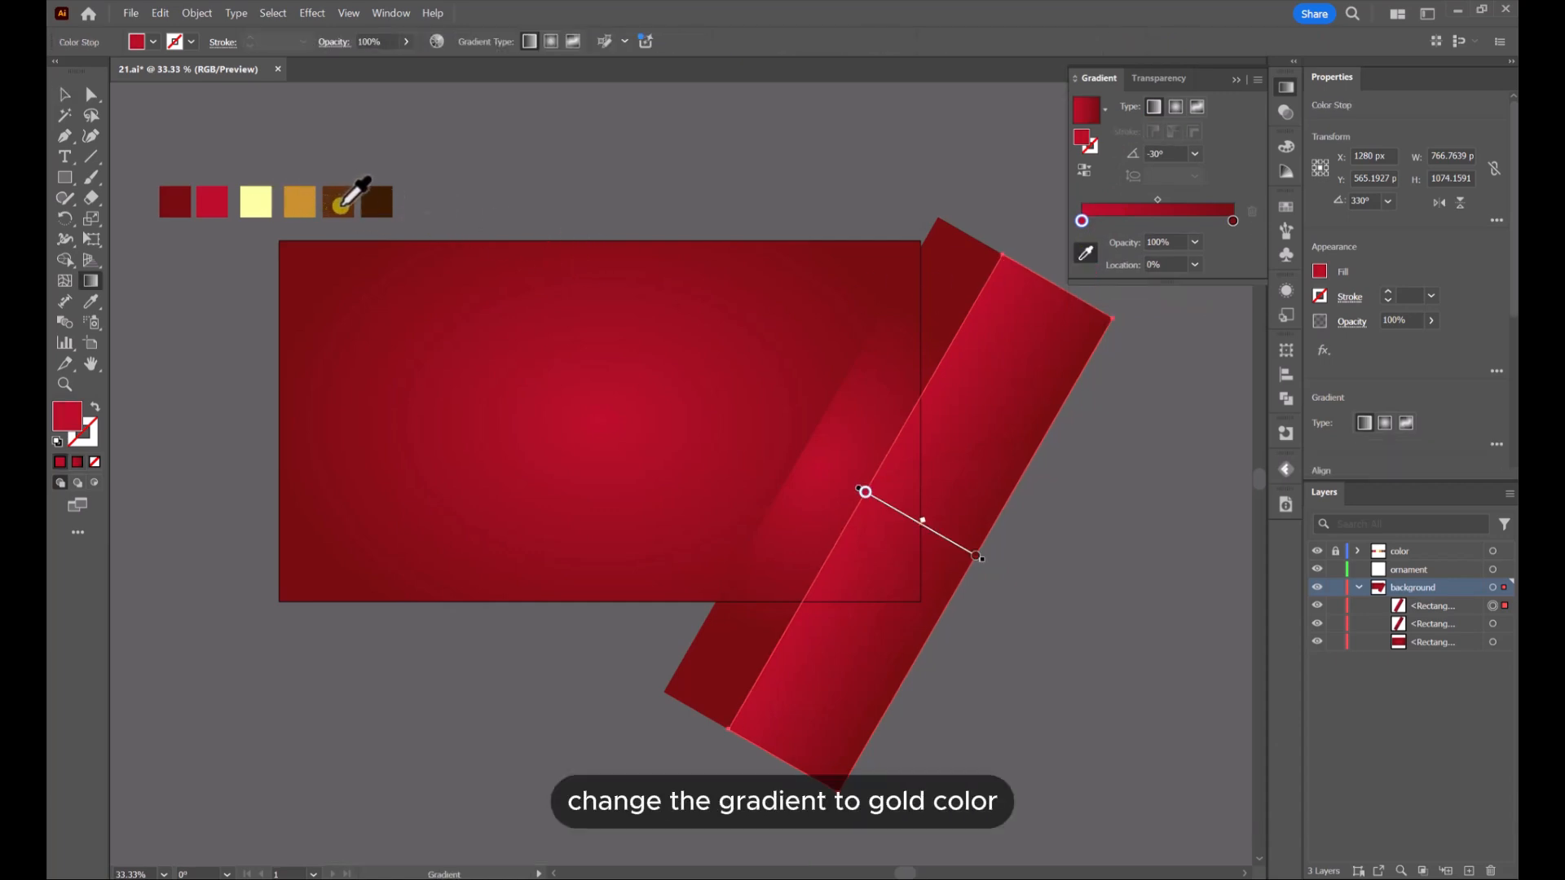
pyautogui.click(374, 202)
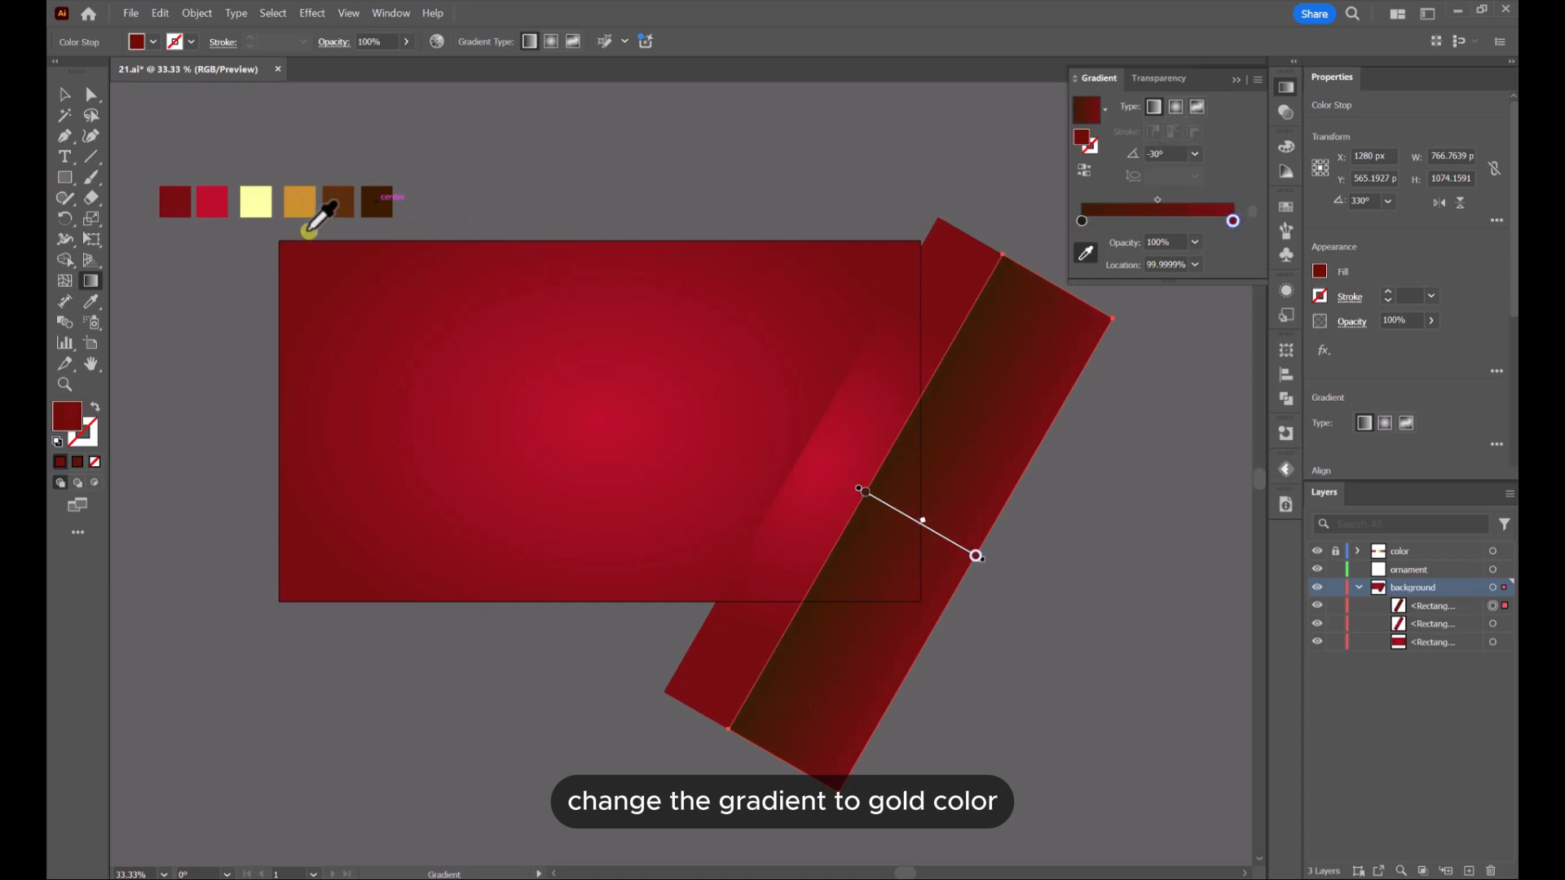
pyautogui.click(268, 197)
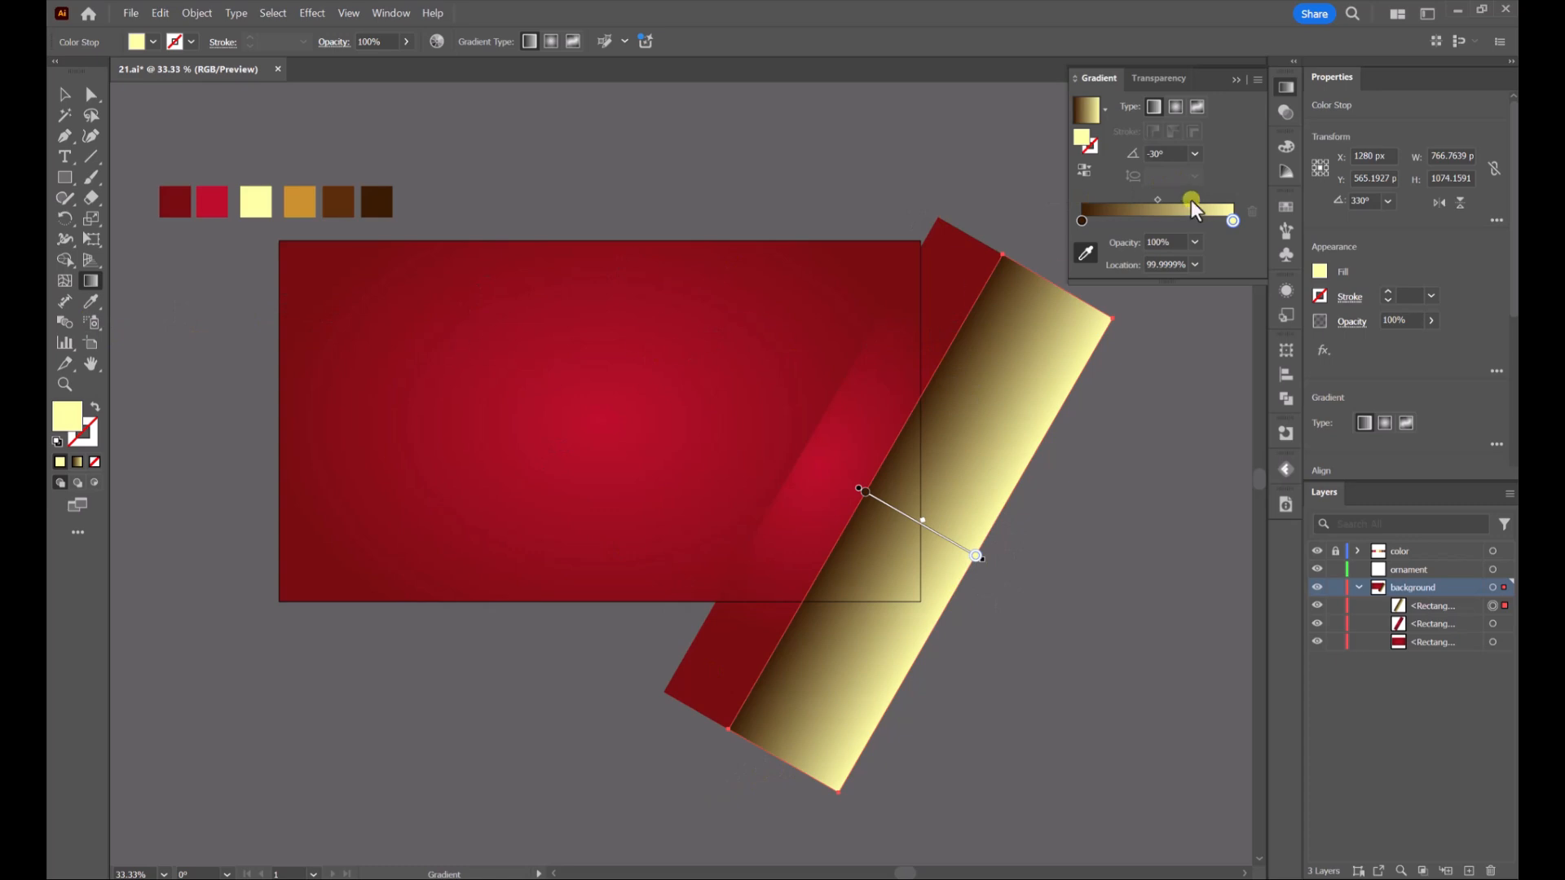
pyautogui.click(1088, 262)
pyautogui.moveTo(780, 761); pyautogui.dragTo(1057, 285)
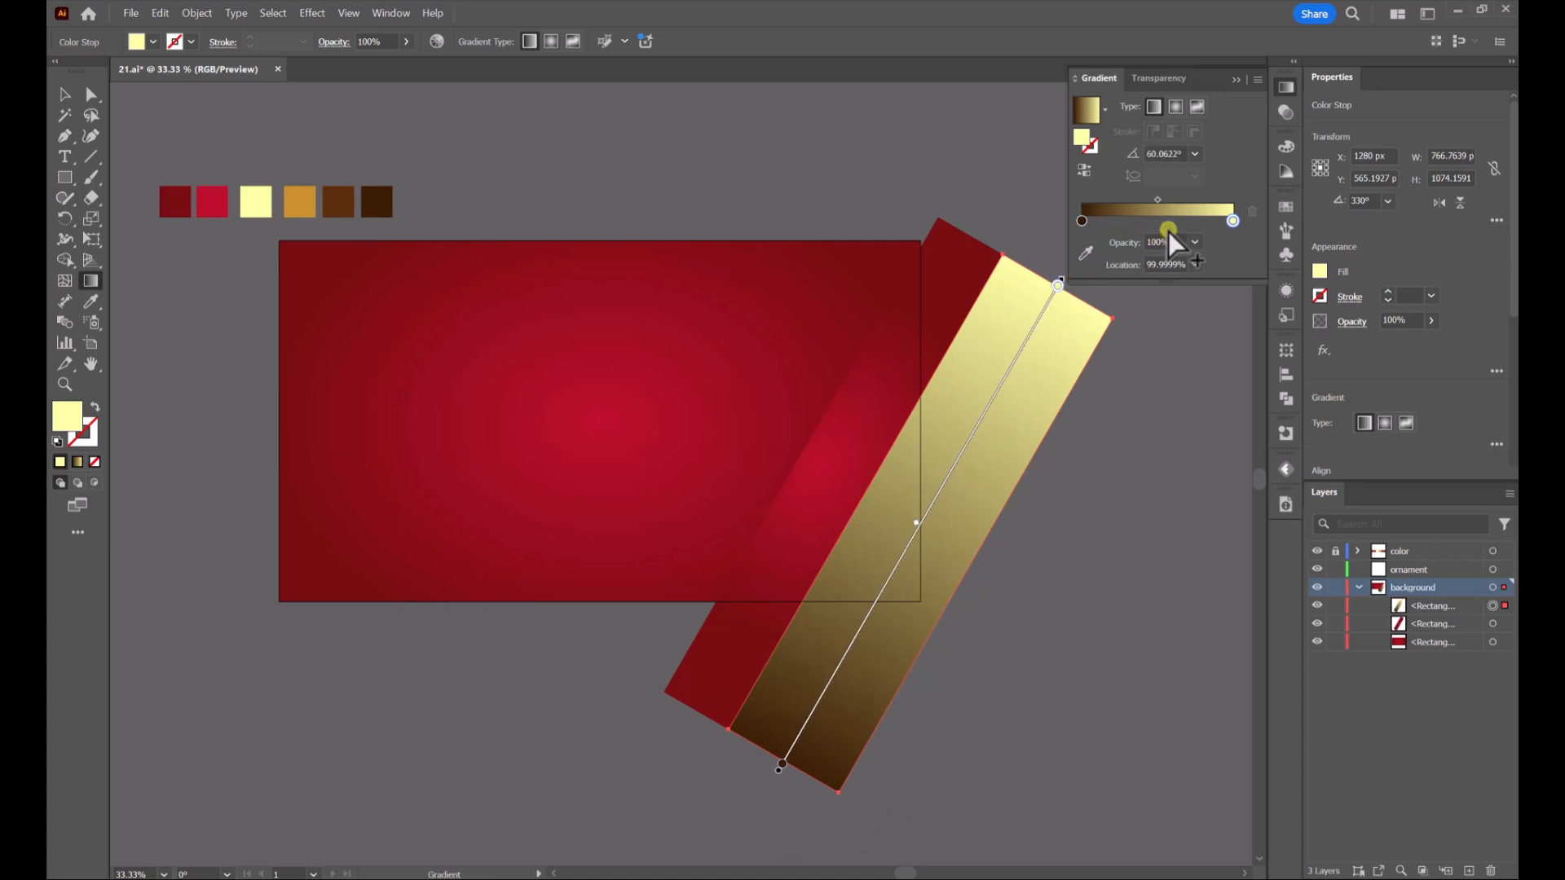
# In the strip copy's gradient, move the pale yellow stop to about 48% and add a dark brown stop at about 99%.
pyautogui.moveTo(1229, 222); pyautogui.dragTo(1154, 223)
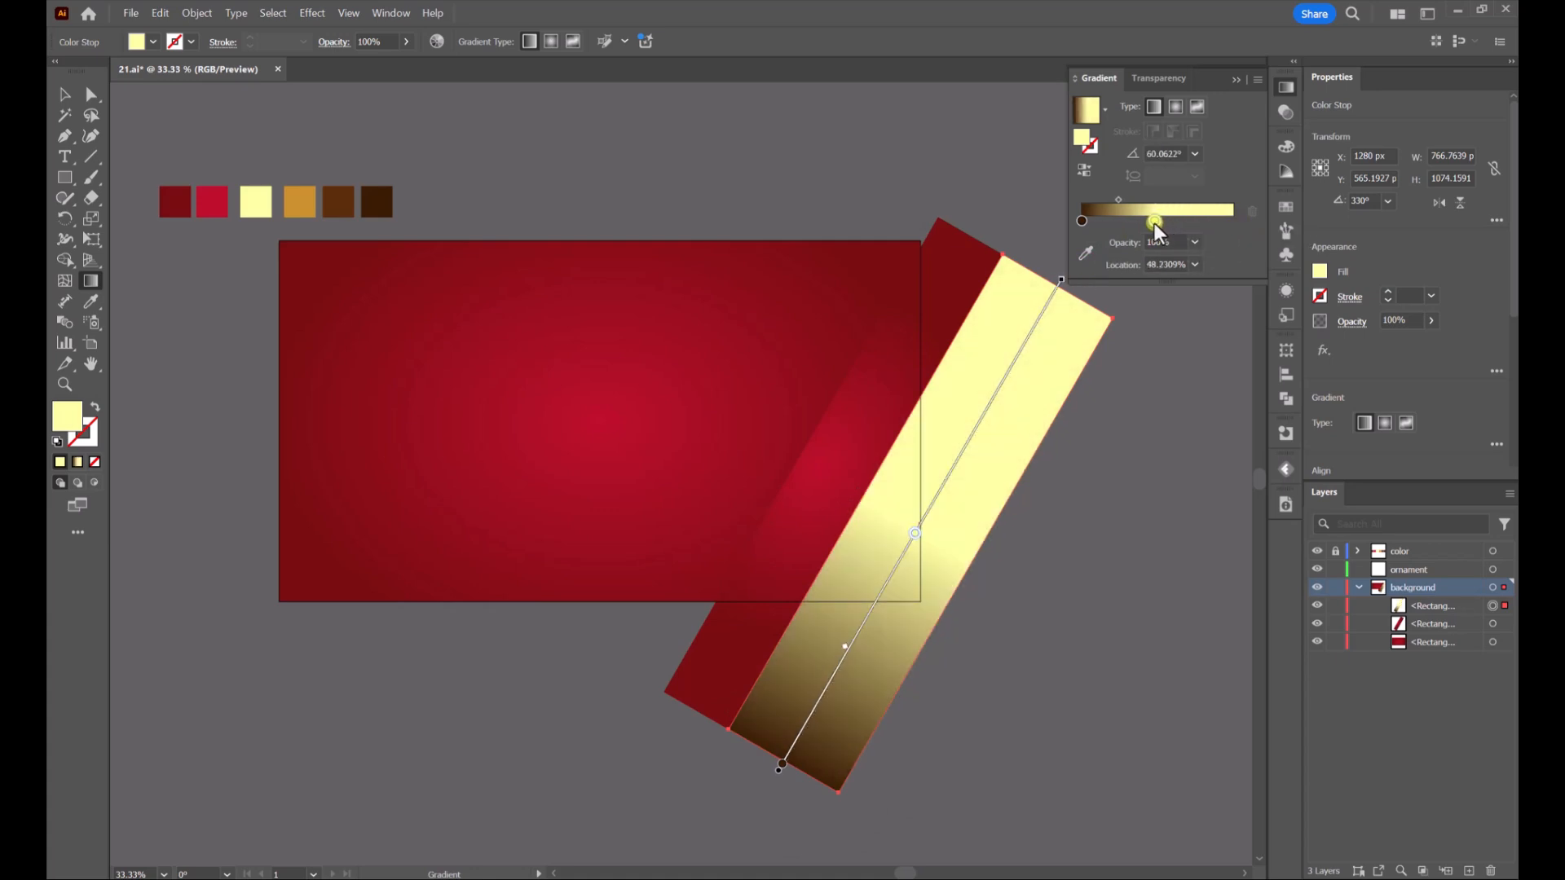
pyautogui.click(1232, 222)
pyautogui.click(1085, 254)
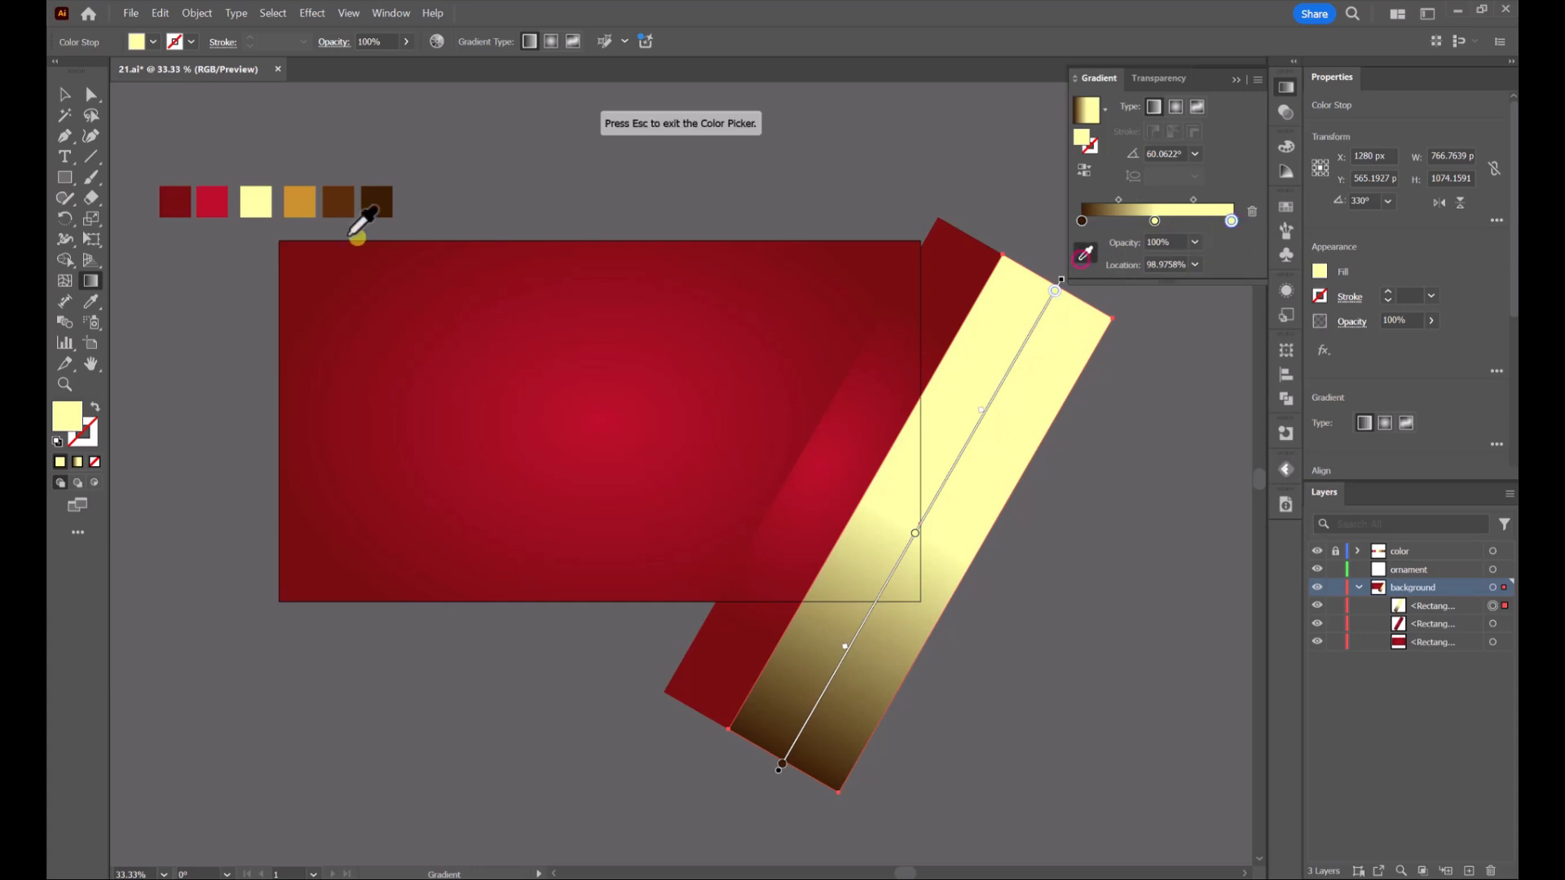
pyautogui.click(377, 201)
pyautogui.scroll(1, 1066, 190)
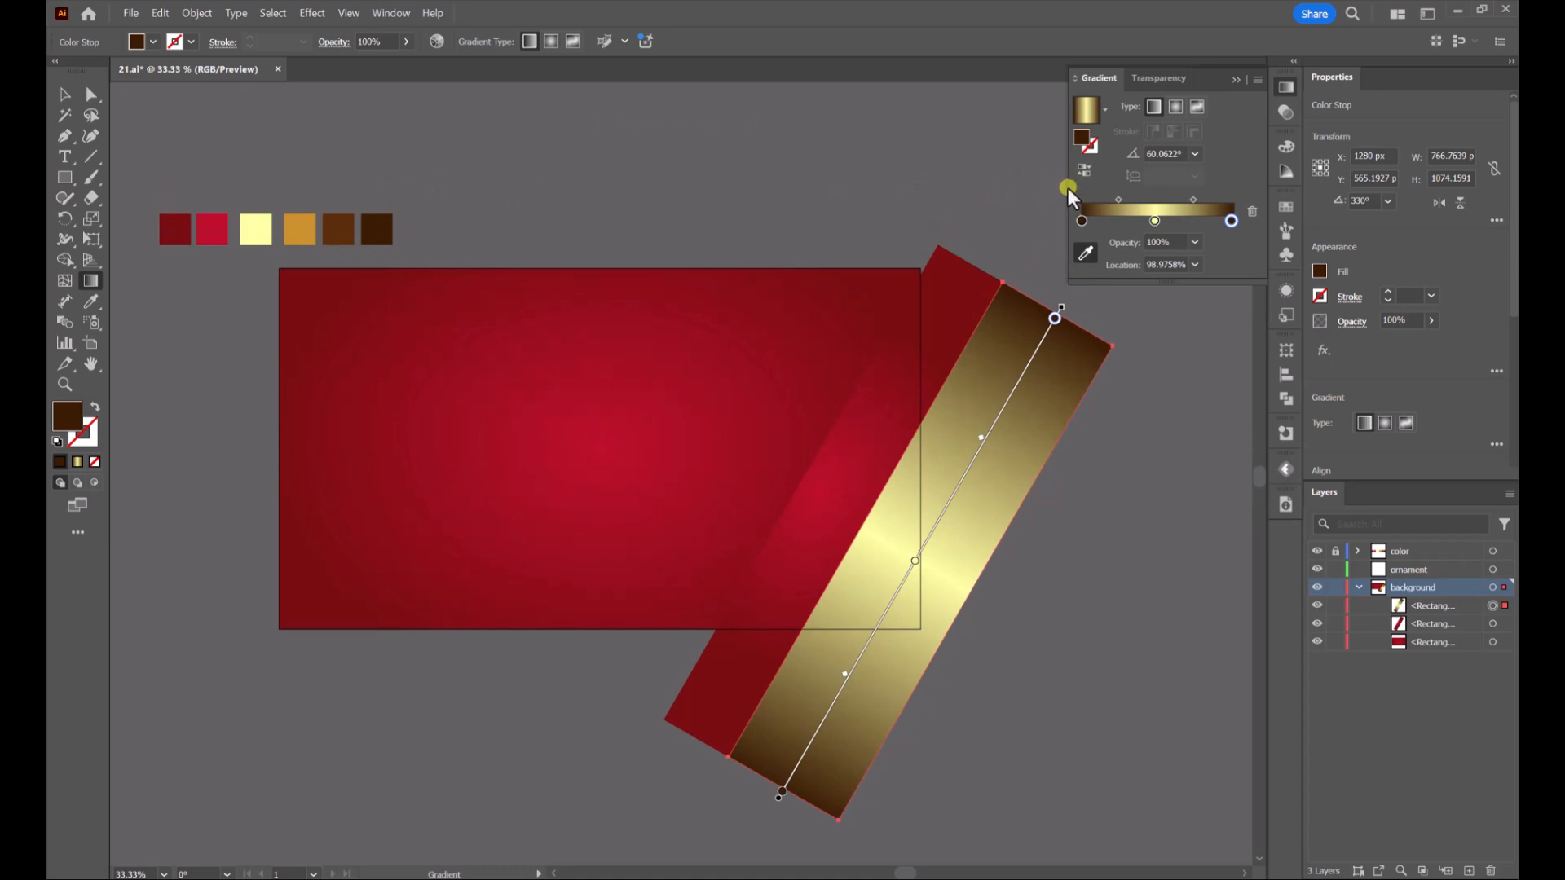
# Add a golden stop at about 36% and a brown stop at about 17% to the strip's gradient, sampling the palette swatches.
pyautogui.moveTo(1068, 188); pyautogui.dragTo(754, 188)
pyautogui.click(873, 223)
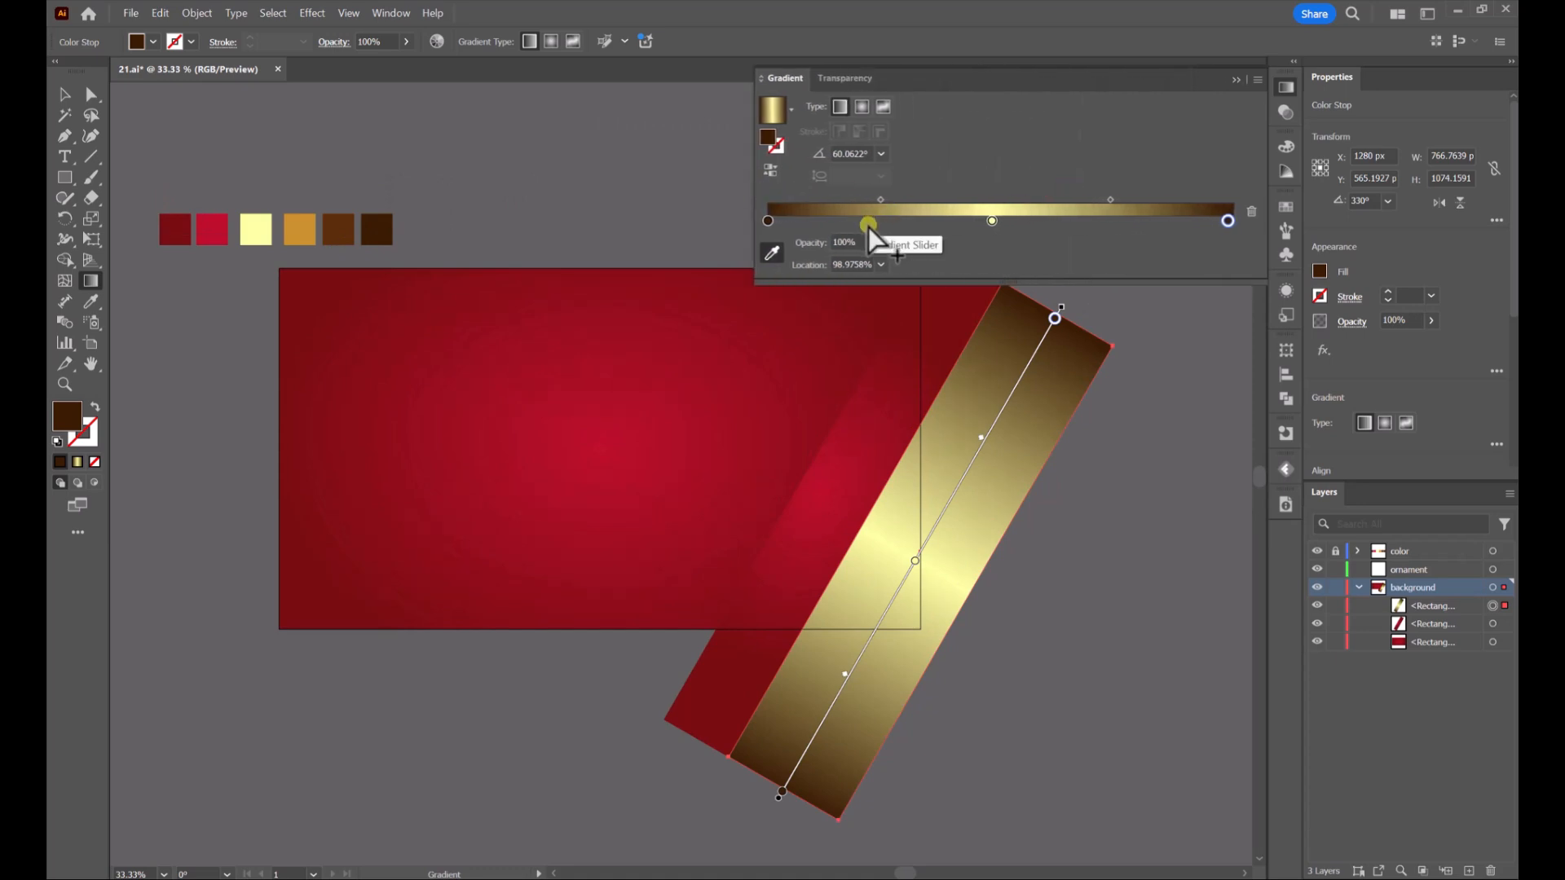
pyautogui.click(771, 253)
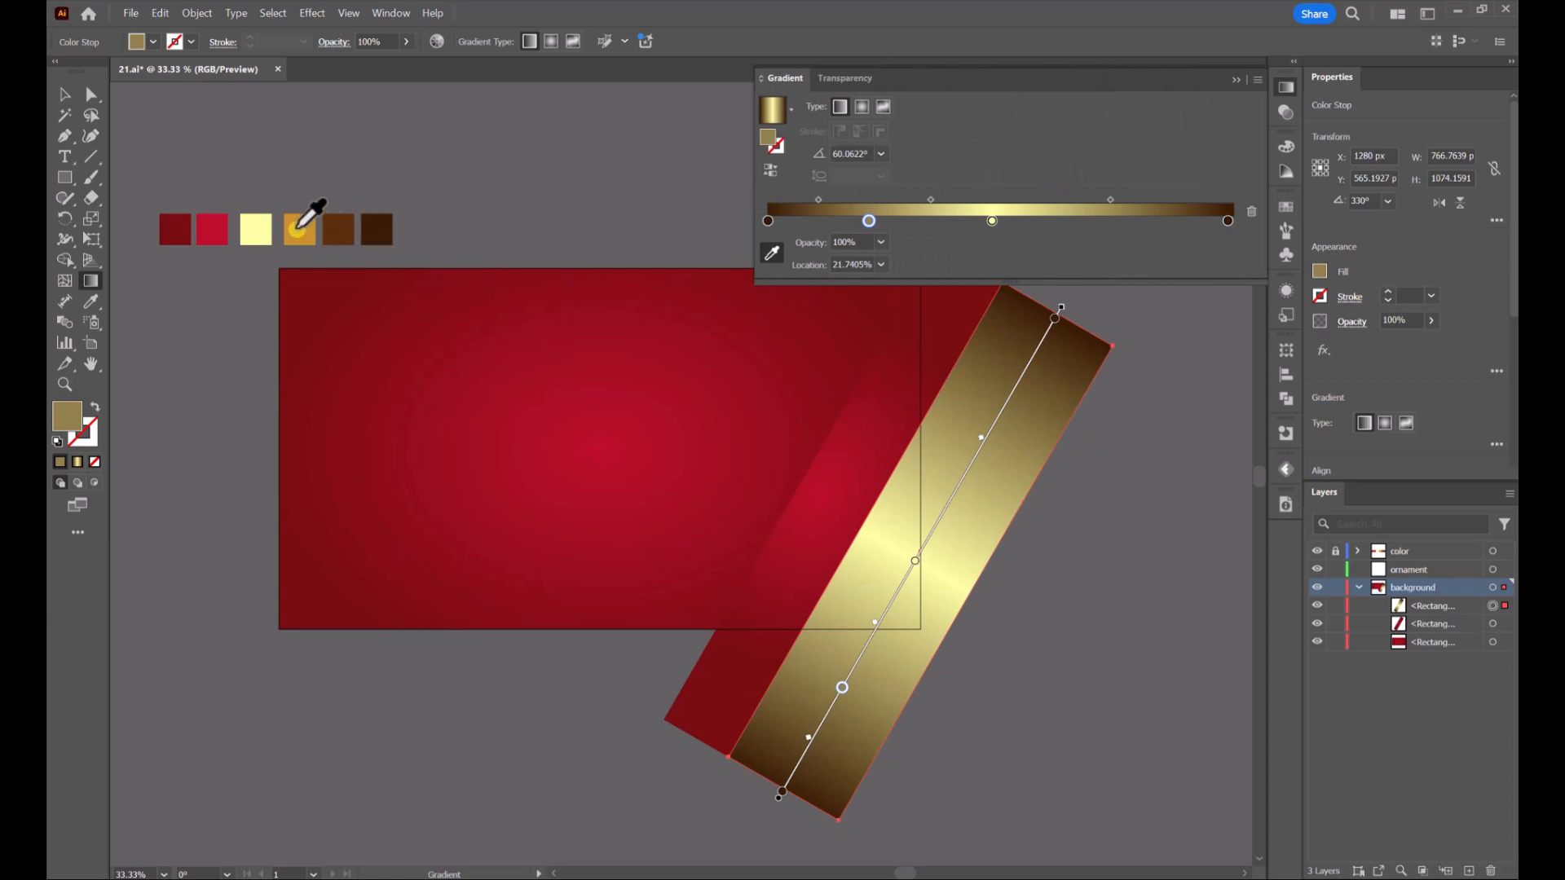
pyautogui.click(298, 228)
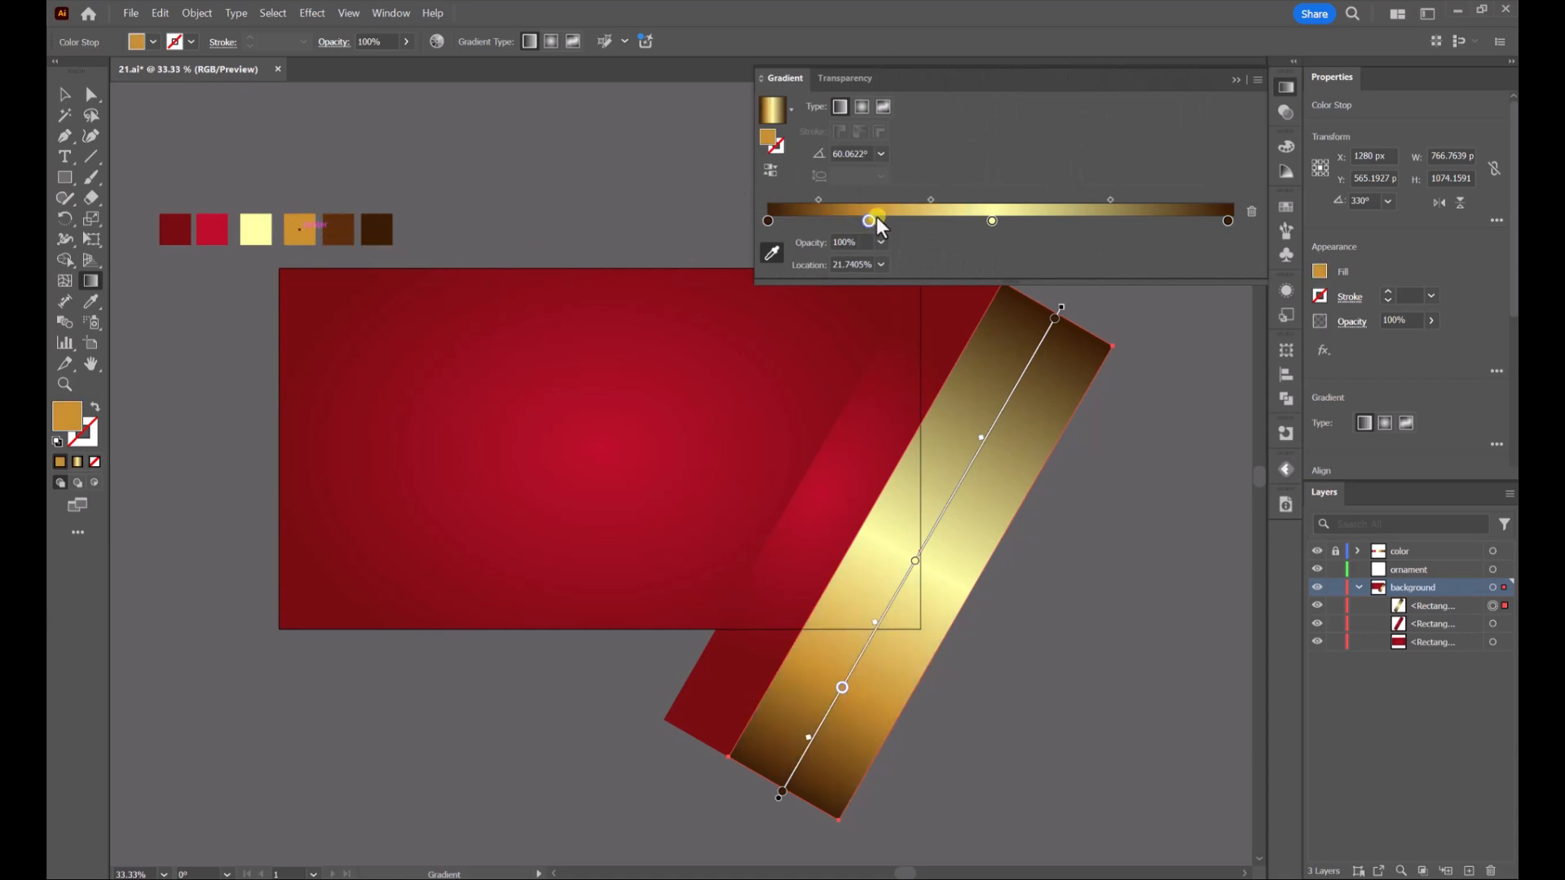
pyautogui.moveTo(872, 221); pyautogui.dragTo(936, 221)
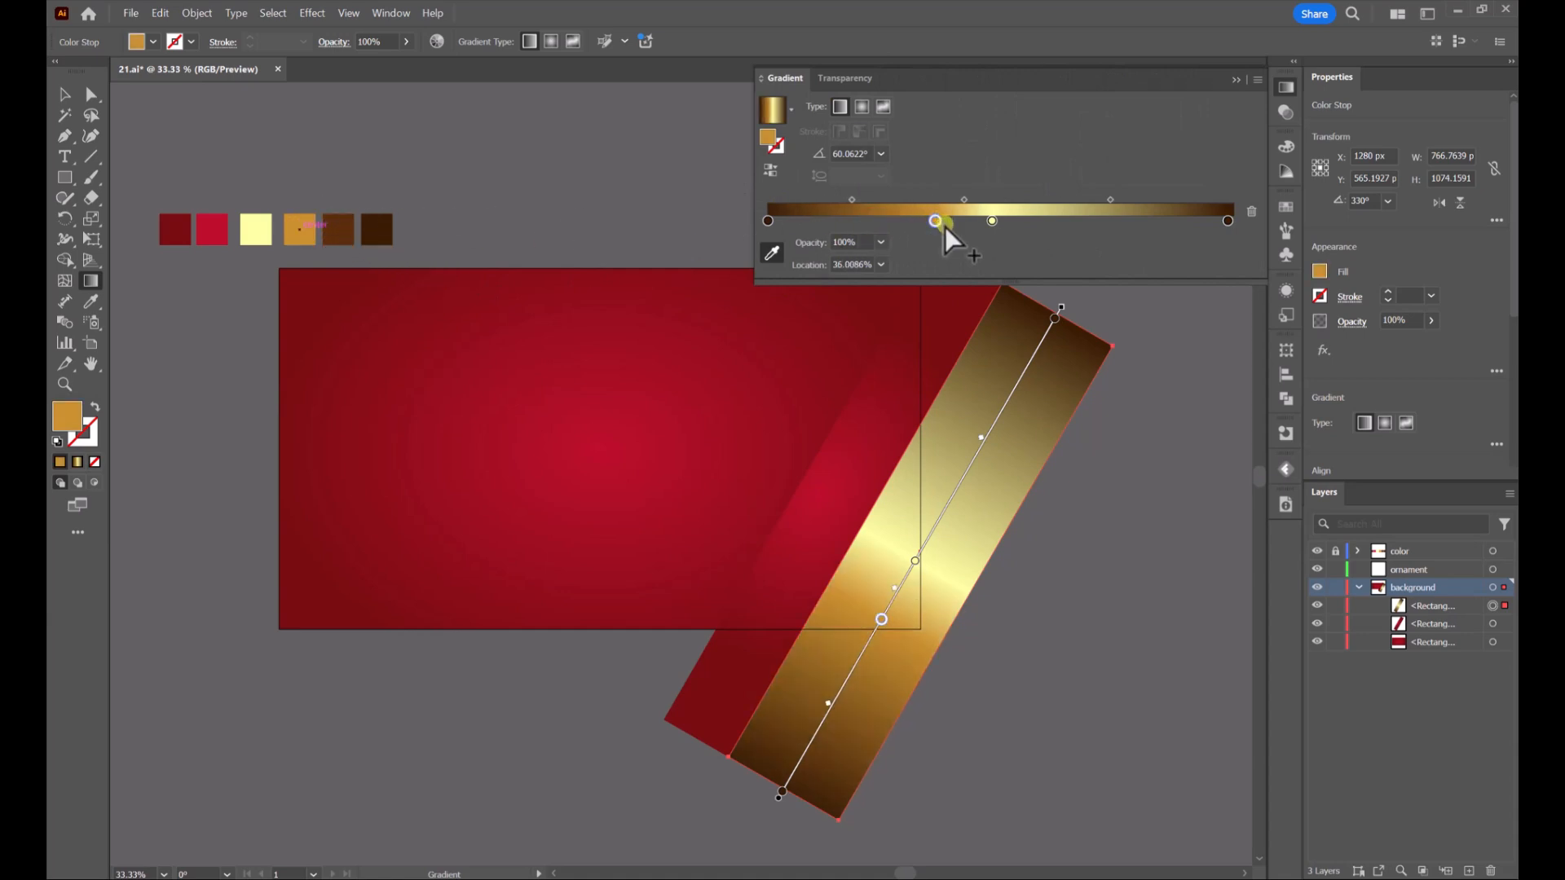
pyautogui.click(846, 226)
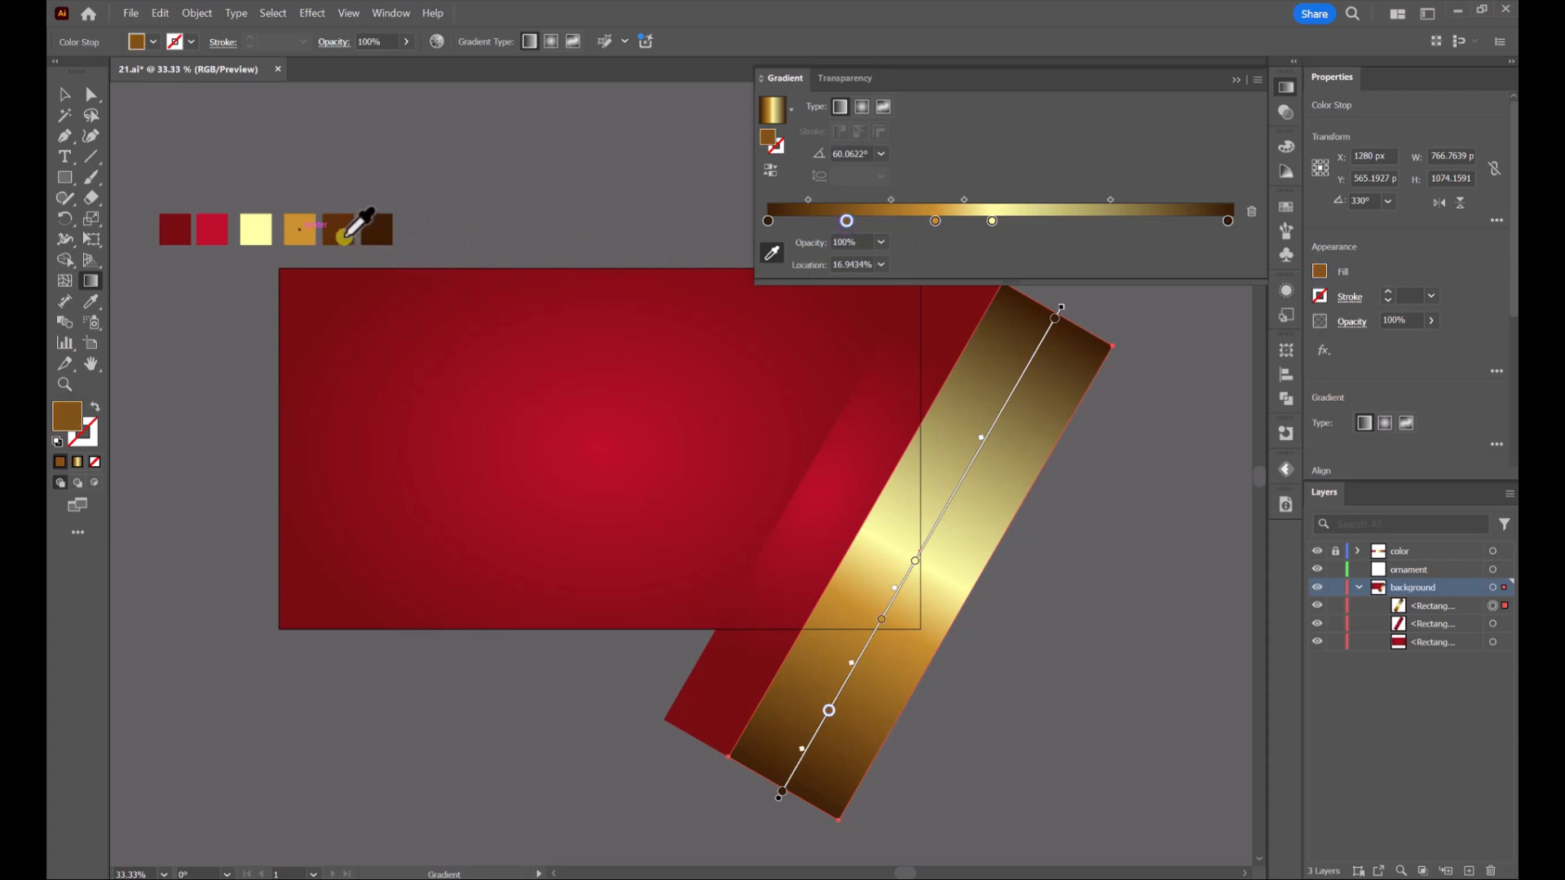
pyautogui.click(343, 235)
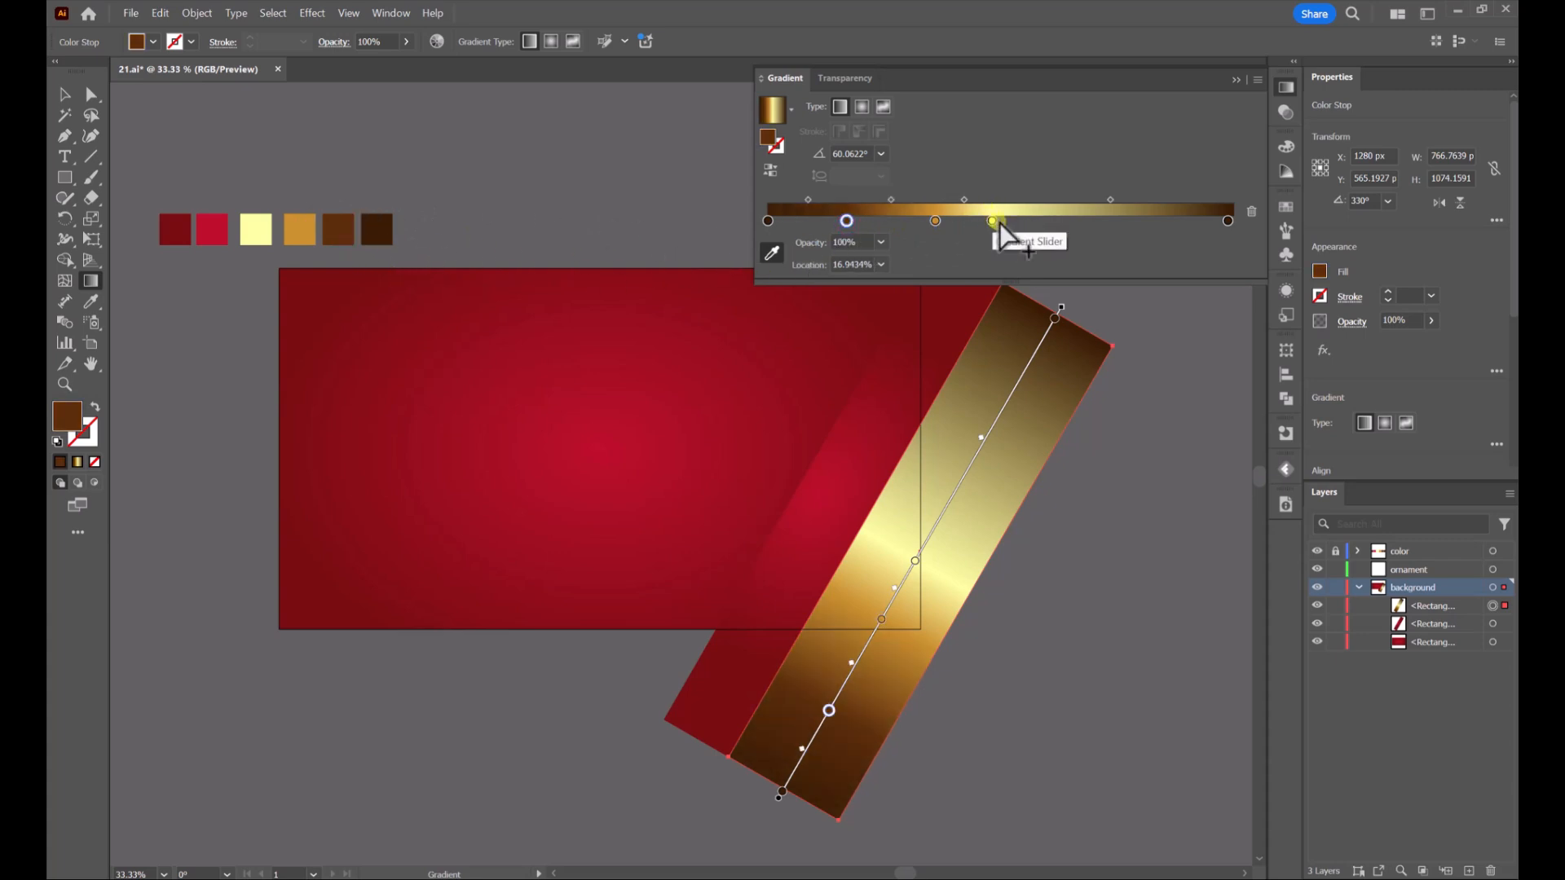
# Shift the pale yellow stop to about 42% and the golden stop before it, and duplicate brown, yellow and golden stops across the gradient's far half.
pyautogui.click(977, 224)
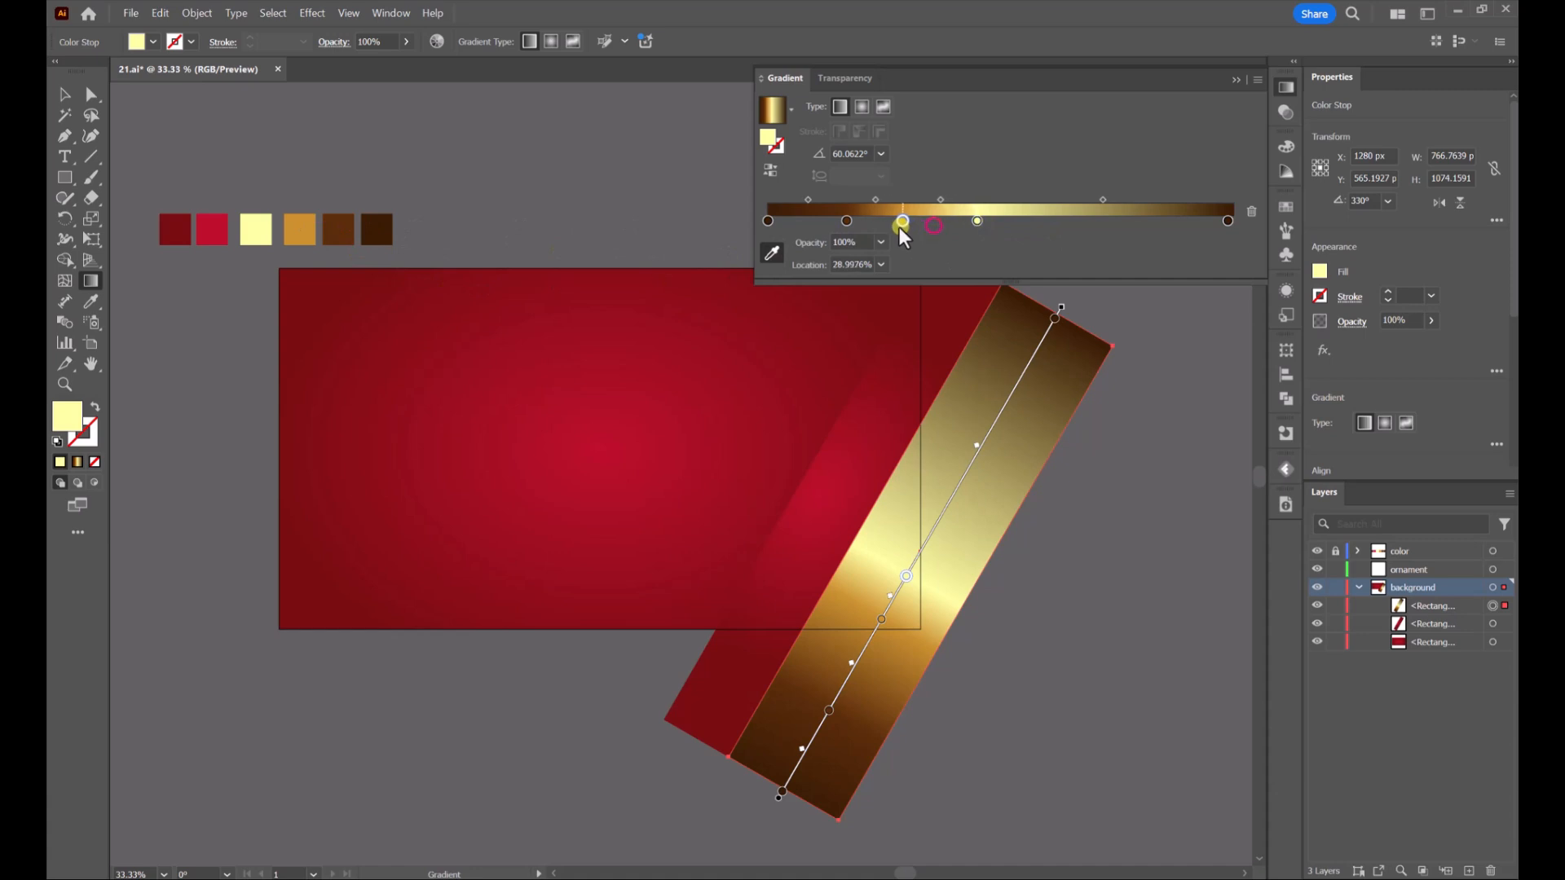
pyautogui.moveTo(977, 222); pyautogui.dragTo(962, 223)
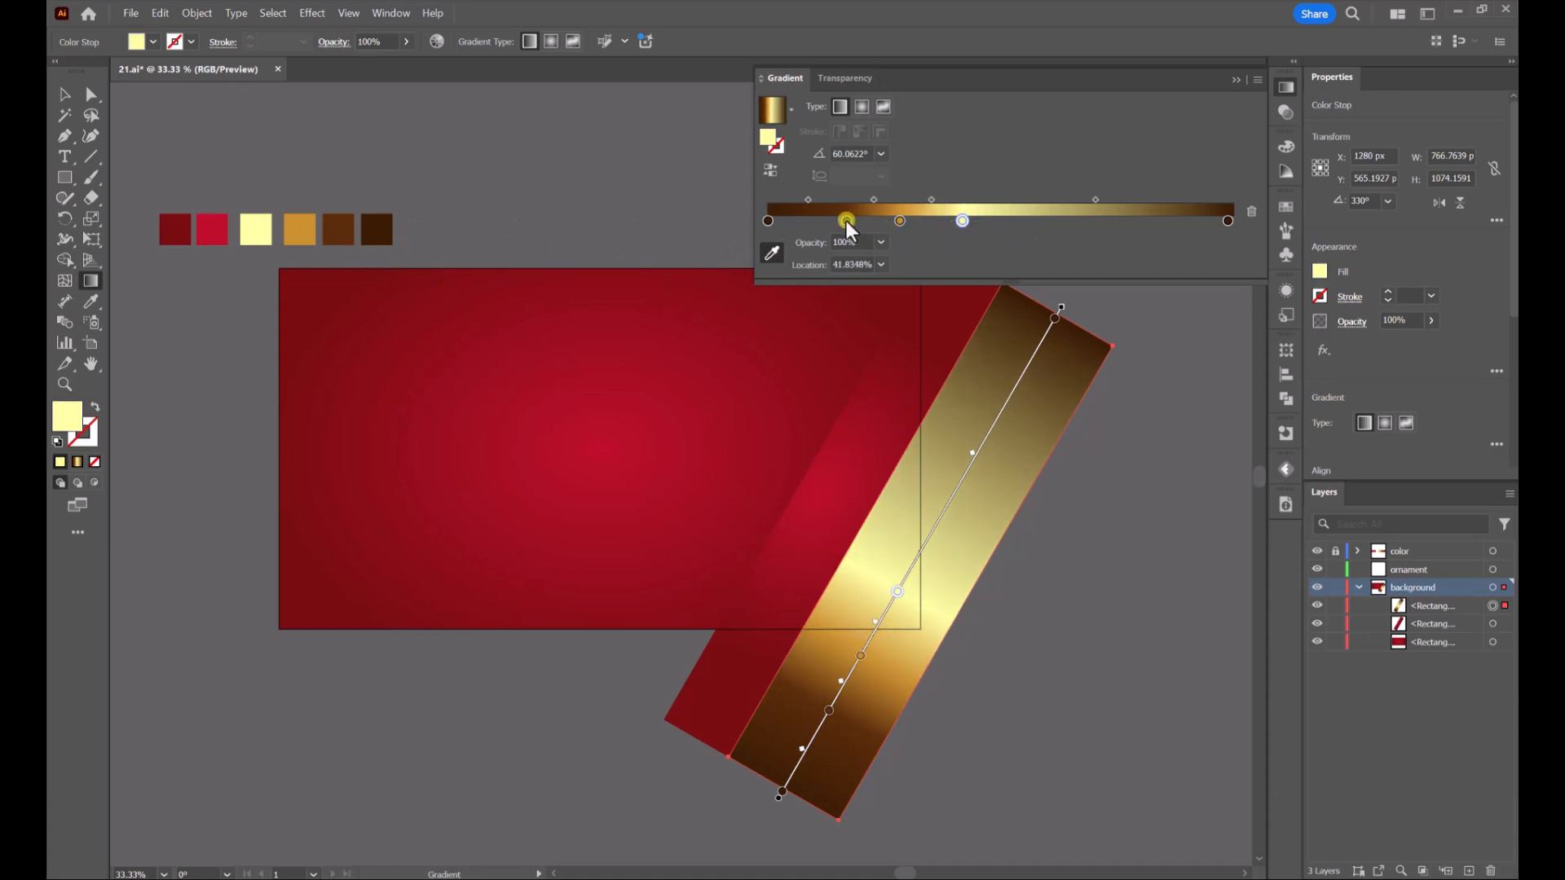
pyautogui.press('alt')
pyautogui.moveTo(846, 222); pyautogui.dragTo(1148, 221)
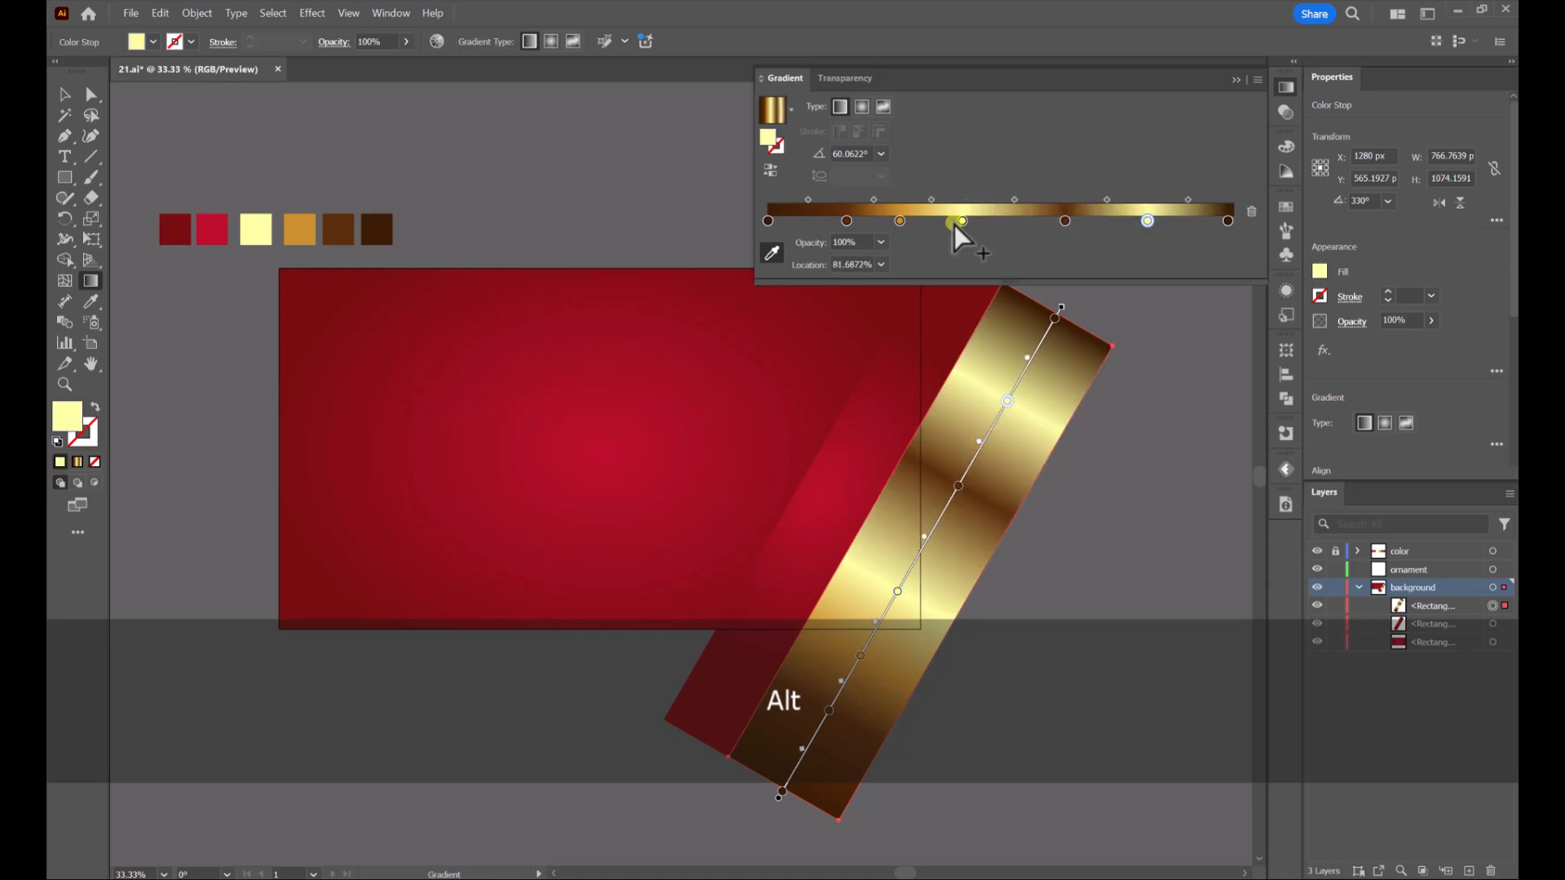
pyautogui.moveTo(962, 221); pyautogui.dragTo(1172, 223)
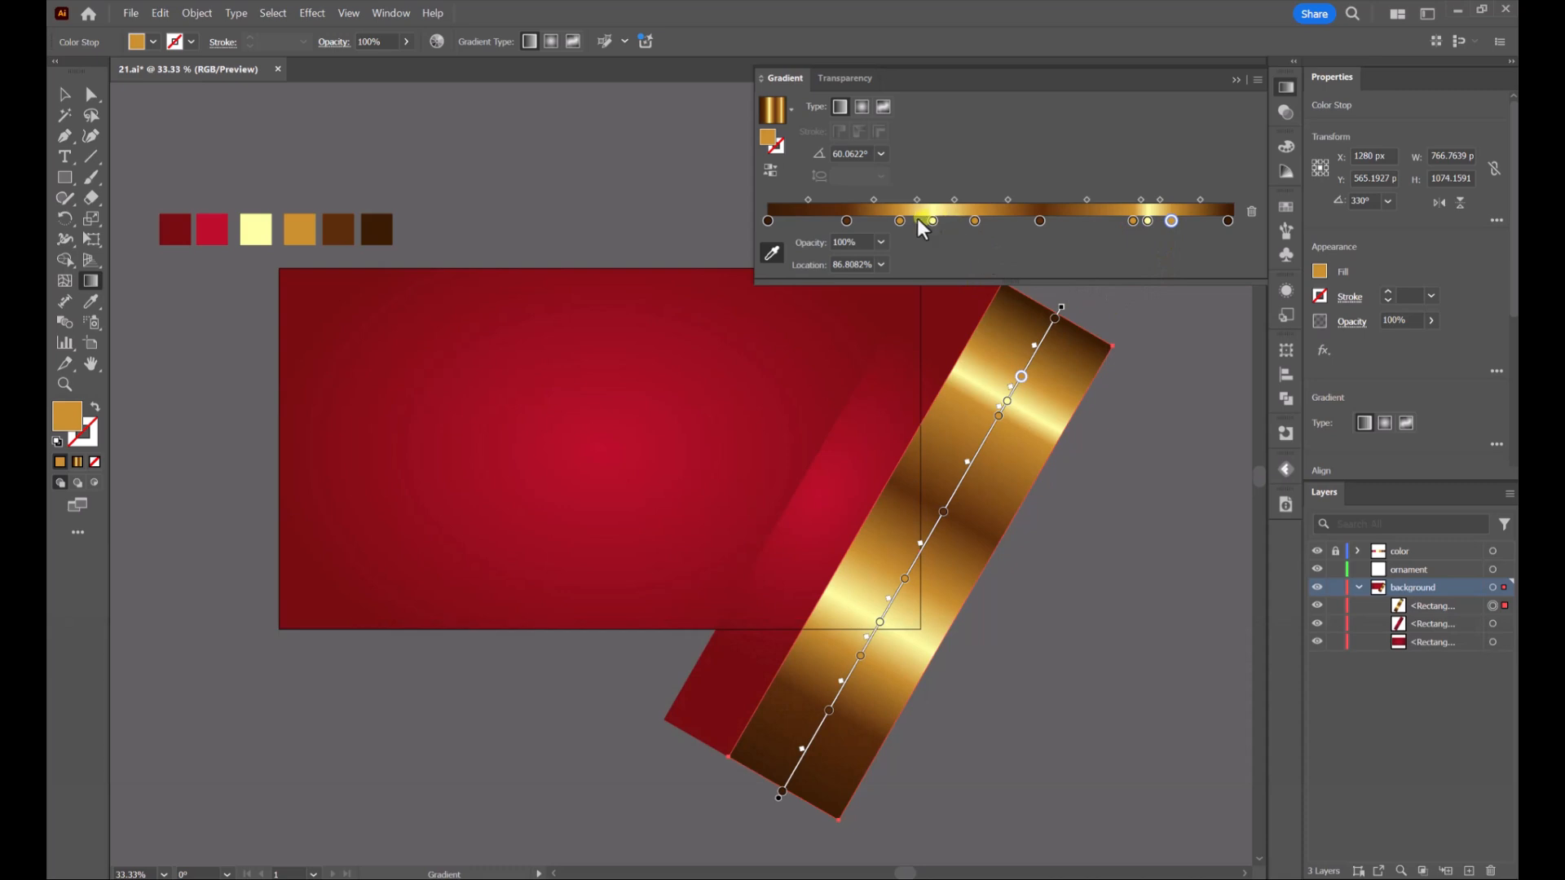
# Rebalance the gradient's stops into two gold highlights, with brown at about 50% and golden stops at about 41% and 82%.
pyautogui.moveTo(931, 221); pyautogui.dragTo(912, 223)
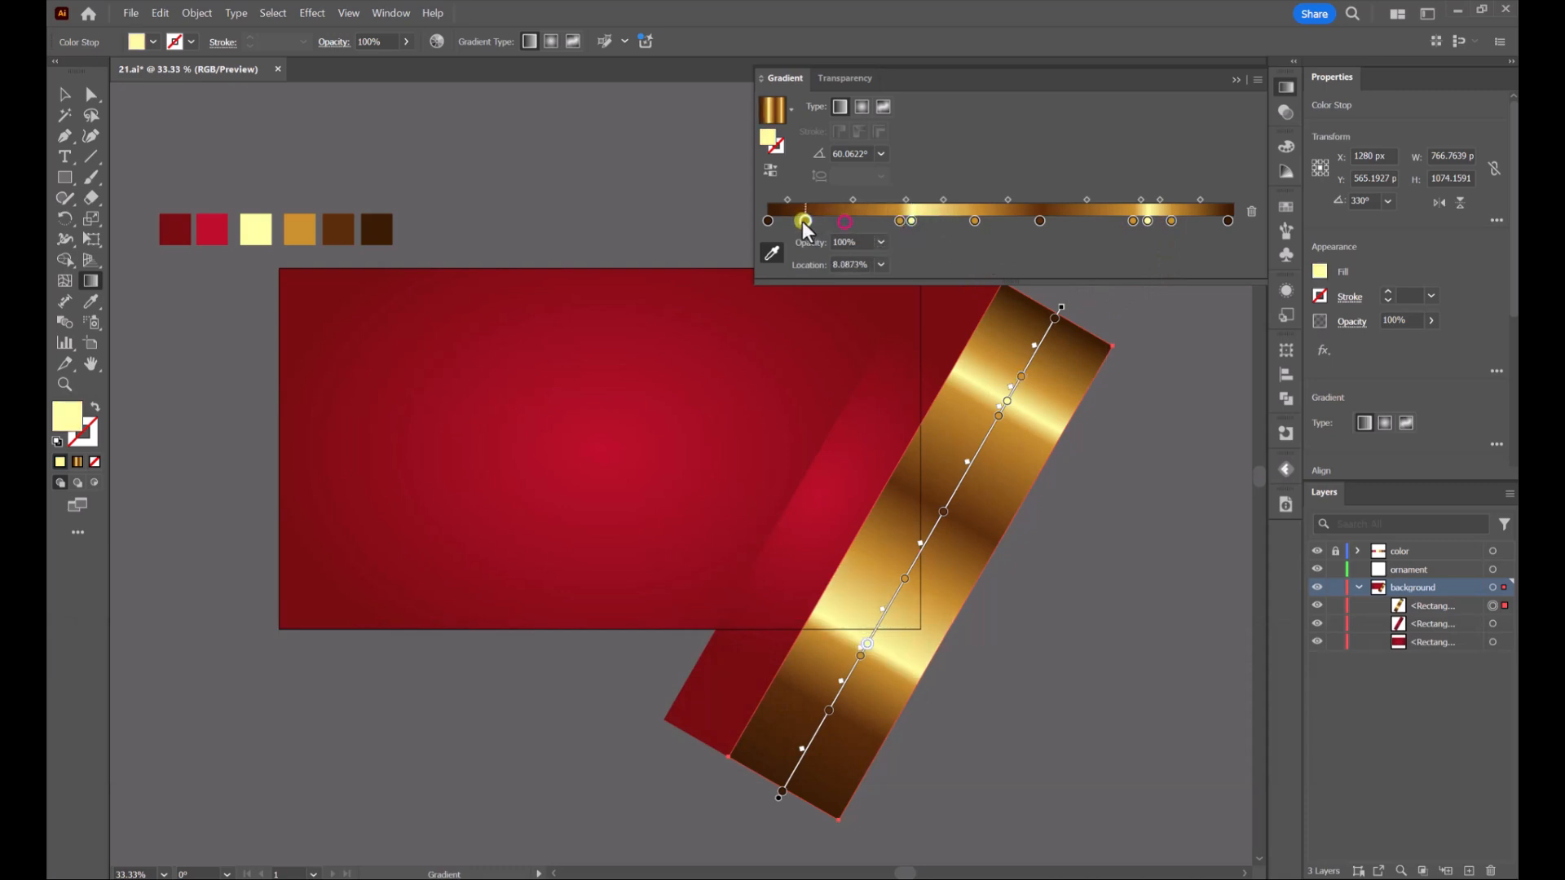
pyautogui.click(804, 221)
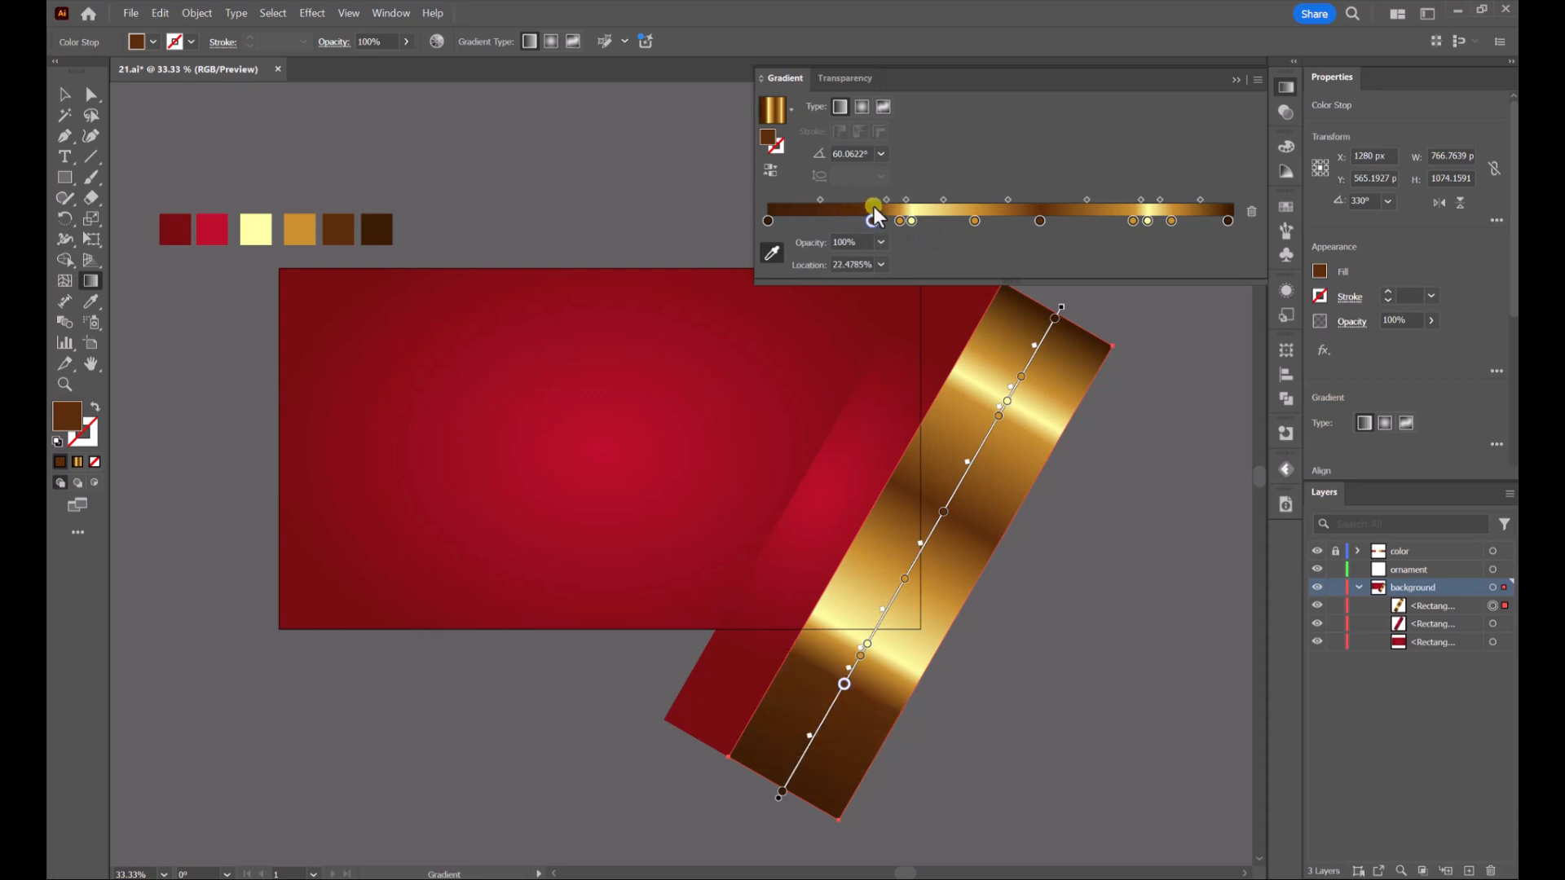
pyautogui.moveTo(870, 220); pyautogui.dragTo(958, 221)
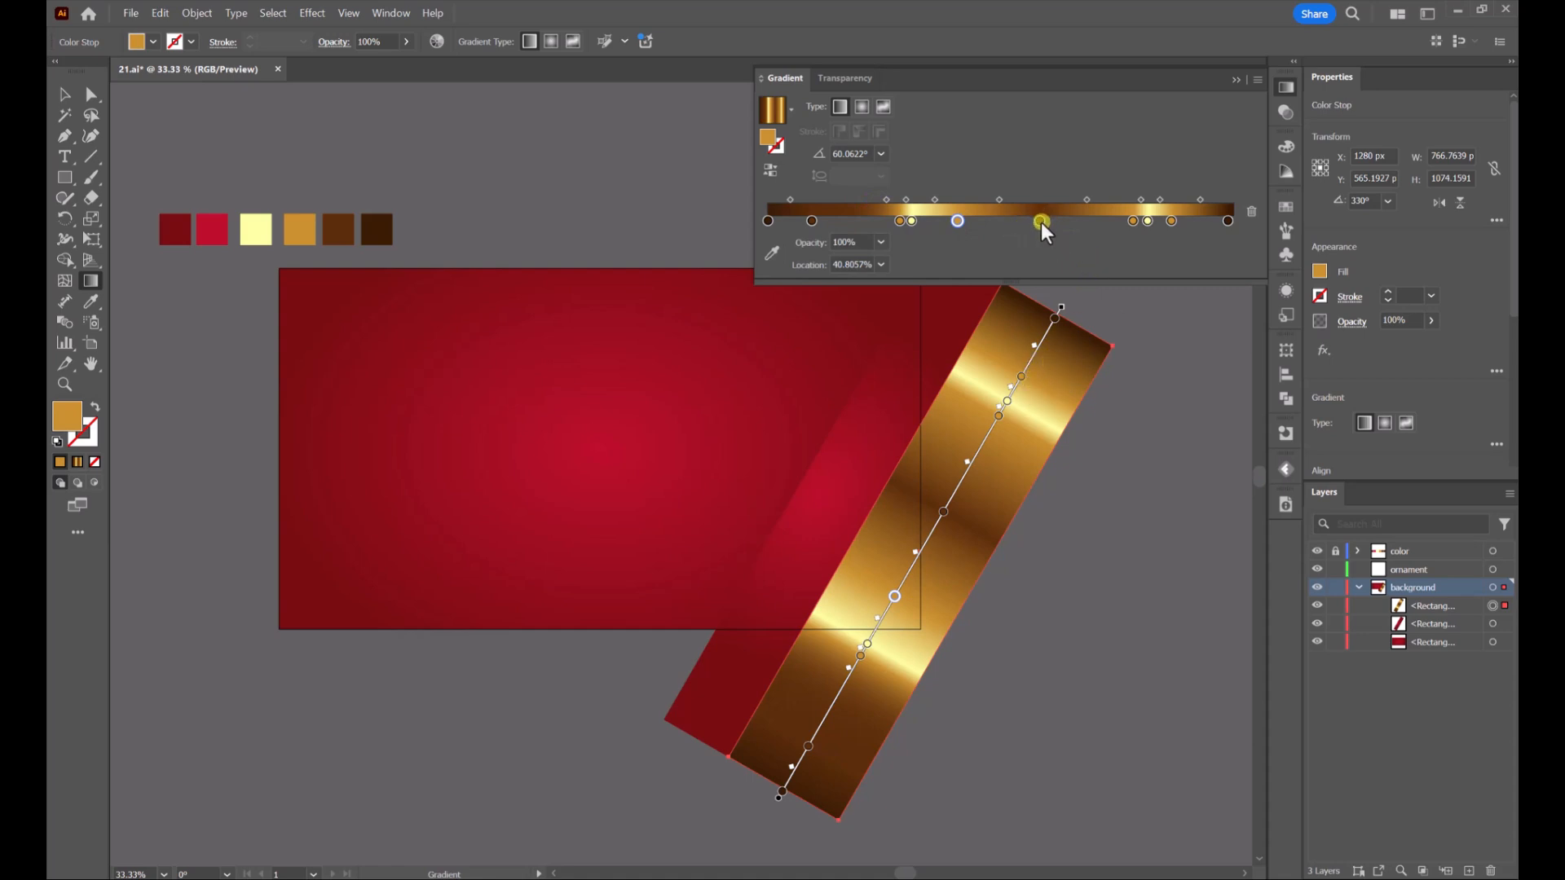
pyautogui.moveTo(1040, 221); pyautogui.dragTo(1003, 225)
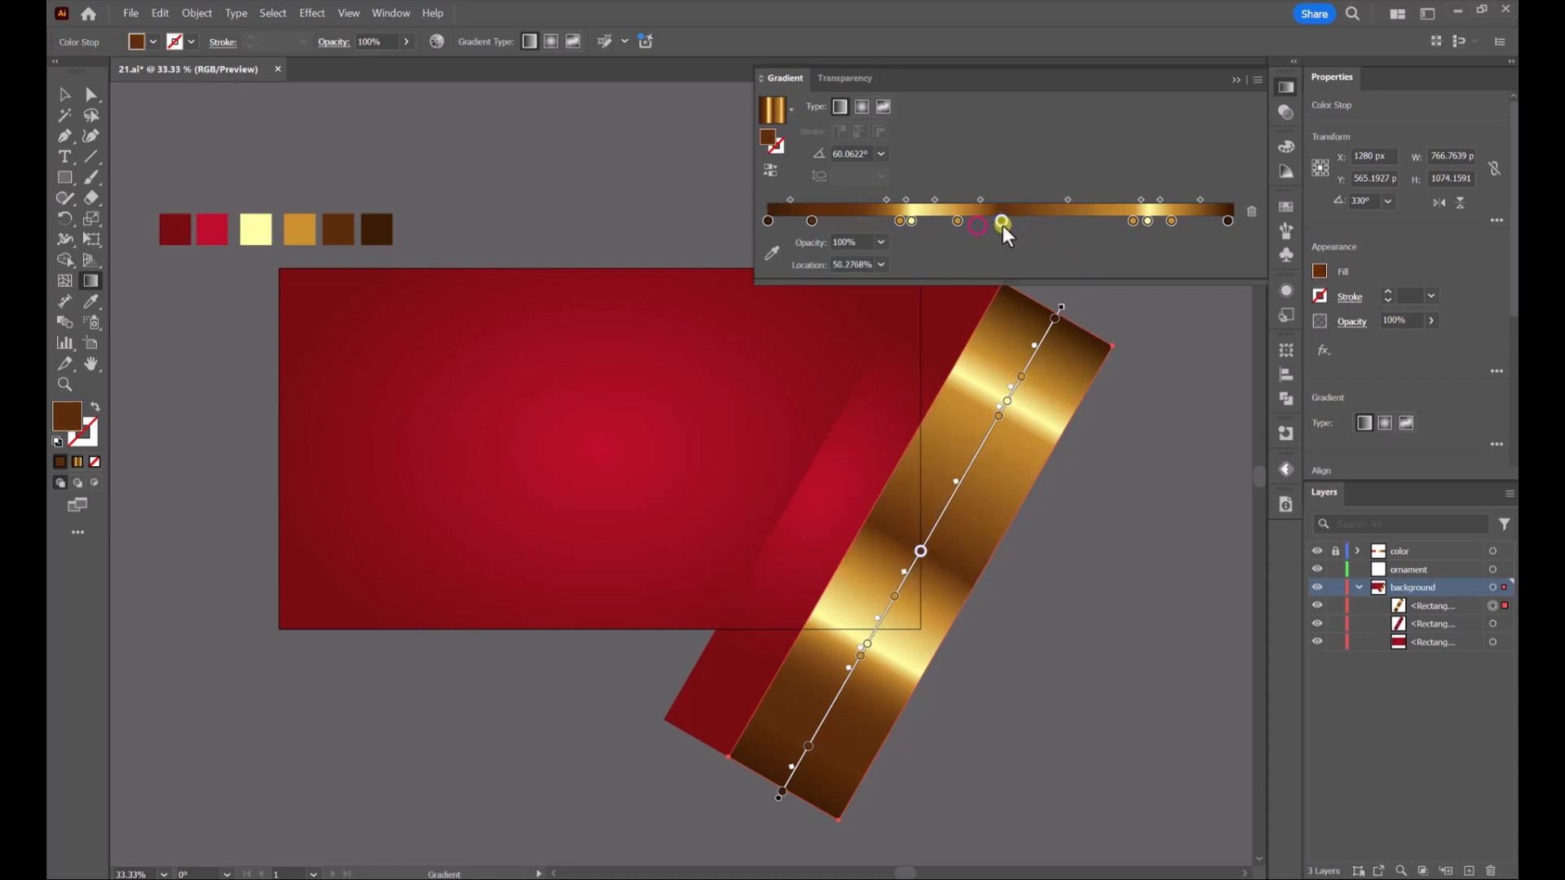
pyautogui.moveTo(1135, 220)
pyautogui.mouseDown()
pyautogui.moveTo(1053, 222)
pyautogui.moveTo(1129, 199)
pyautogui.moveTo(1147, 221)
pyautogui.moveTo(1091, 222)
pyautogui.moveTo(1147, 221)
pyautogui.mouseUp()
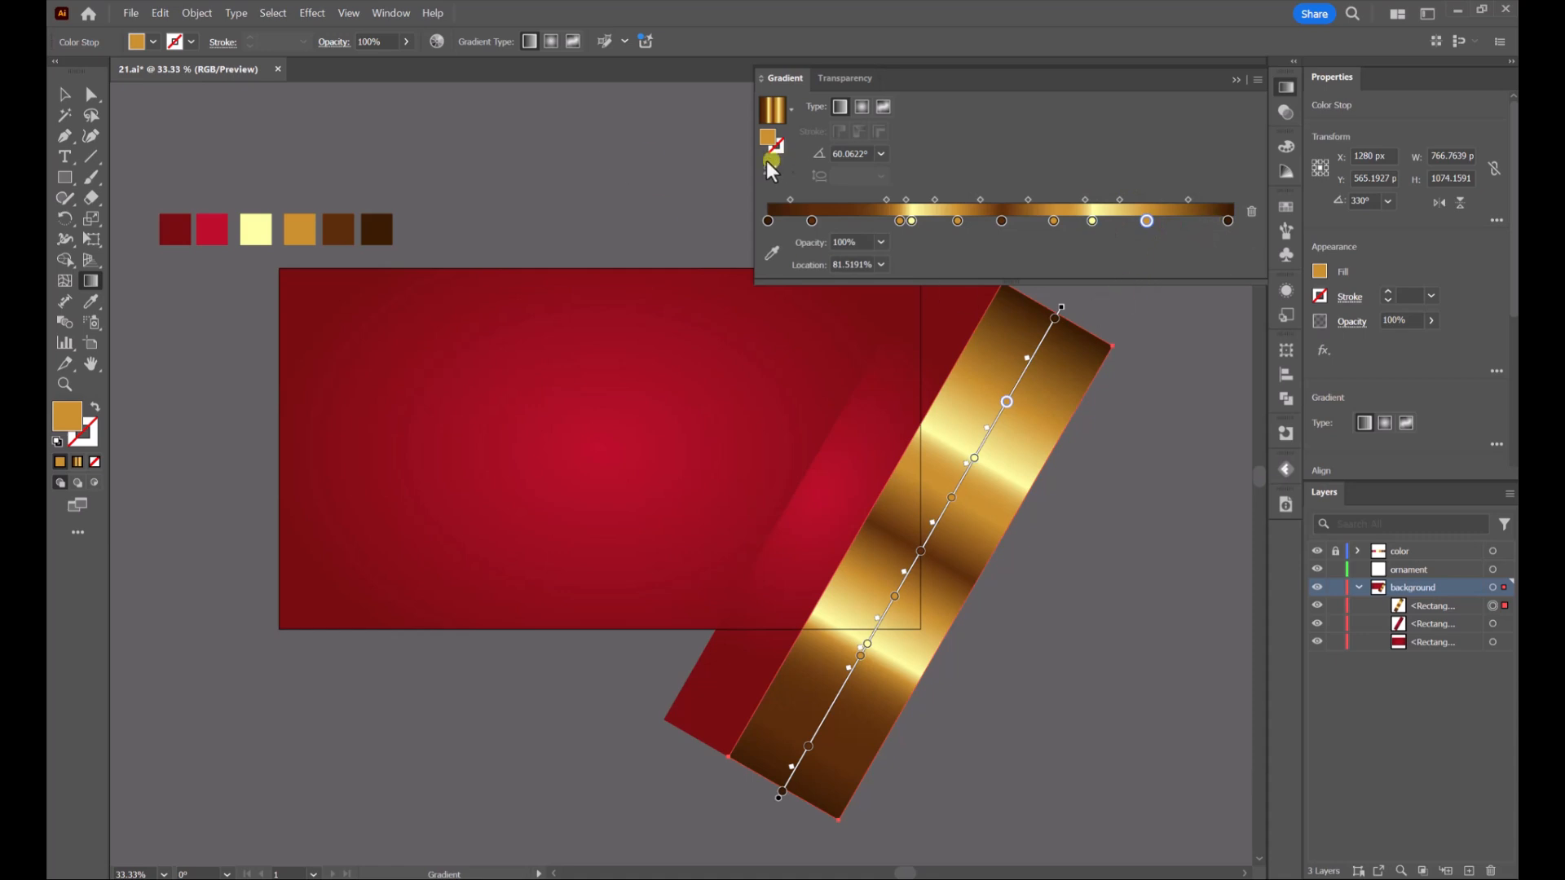
pyautogui.moveTo(751, 161); pyautogui.dragTo(1221, 196)
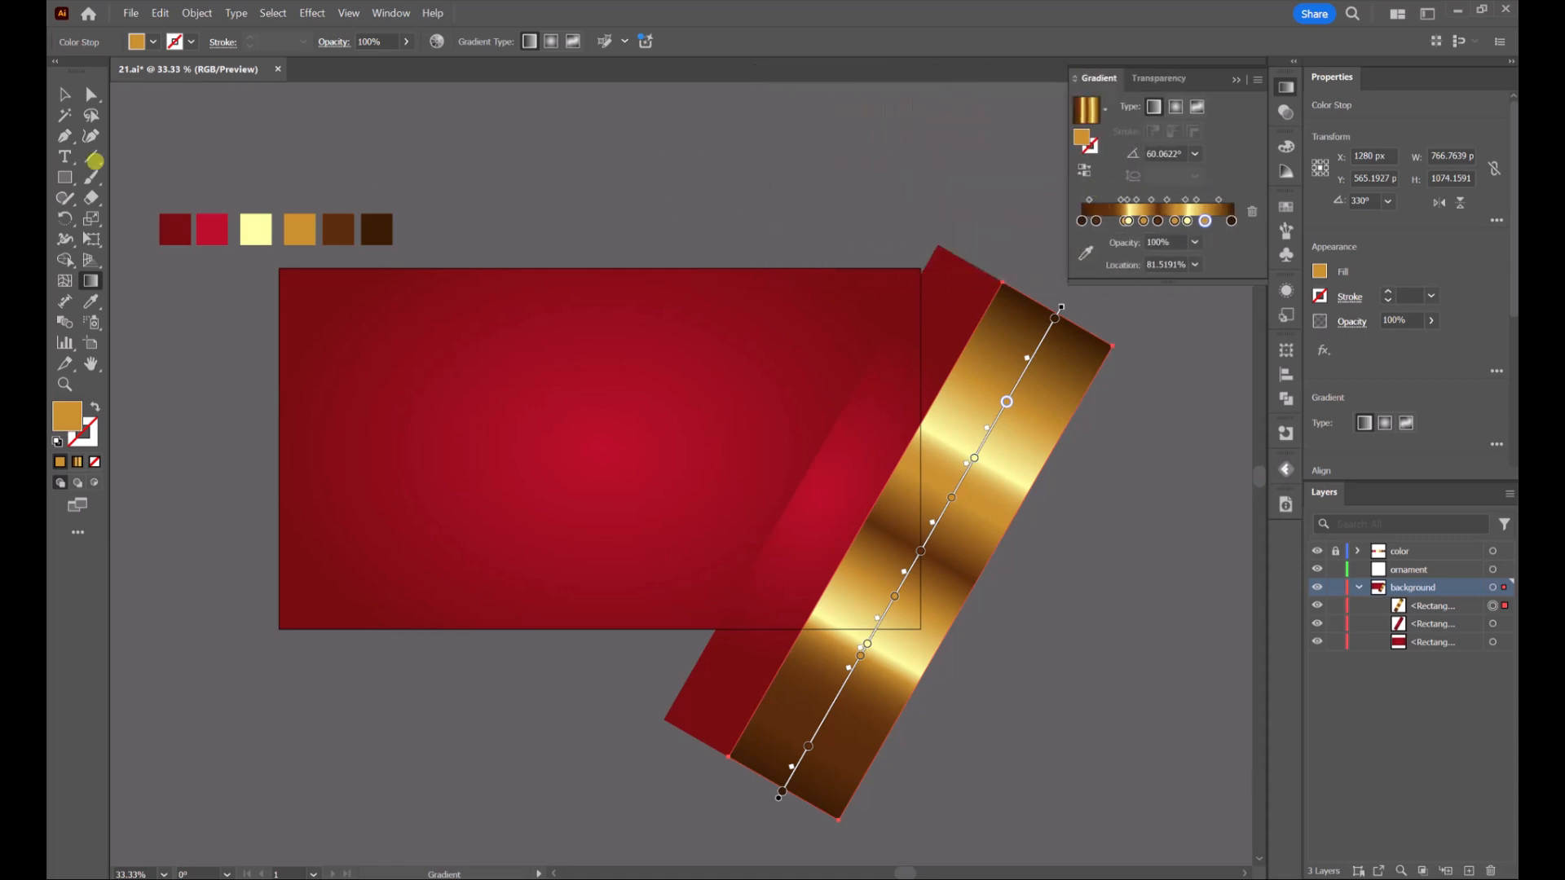
# Shift the gold strip slightly up and left, and move the red strip to about X 1090 px, Y 455 px.
pyautogui.press('v')
pyautogui.click(828, 172)
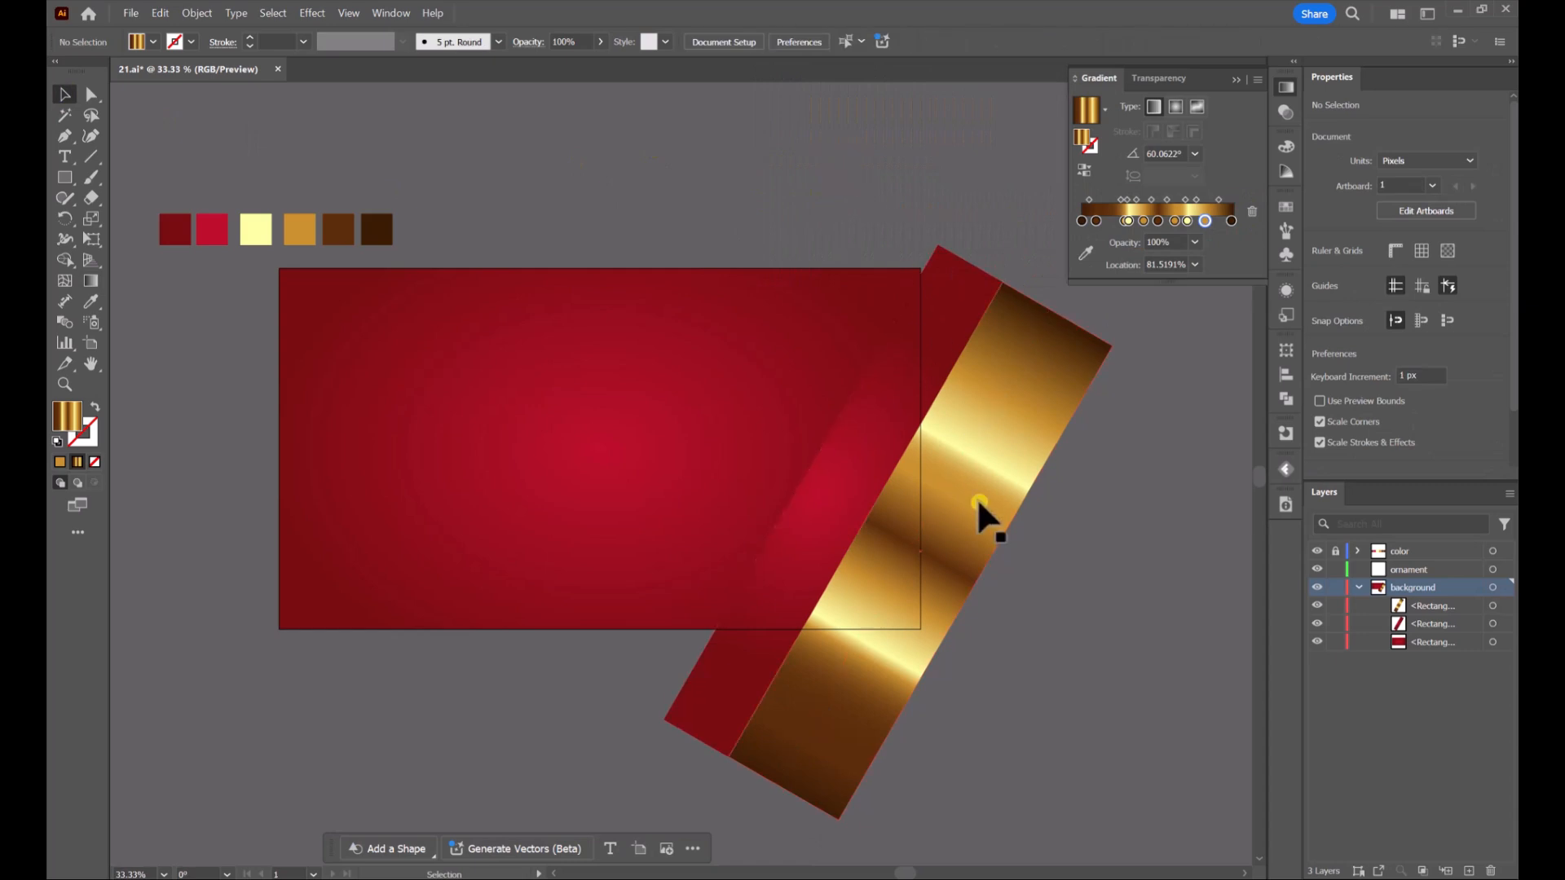
pyautogui.moveTo(977, 497)
pyautogui.mouseDown()
pyautogui.moveTo(936, 511)
pyautogui.moveTo(883, 481)
pyautogui.moveTo(955, 502)
pyautogui.mouseUp()
pyautogui.moveTo(891, 409); pyautogui.dragTo(856, 382)
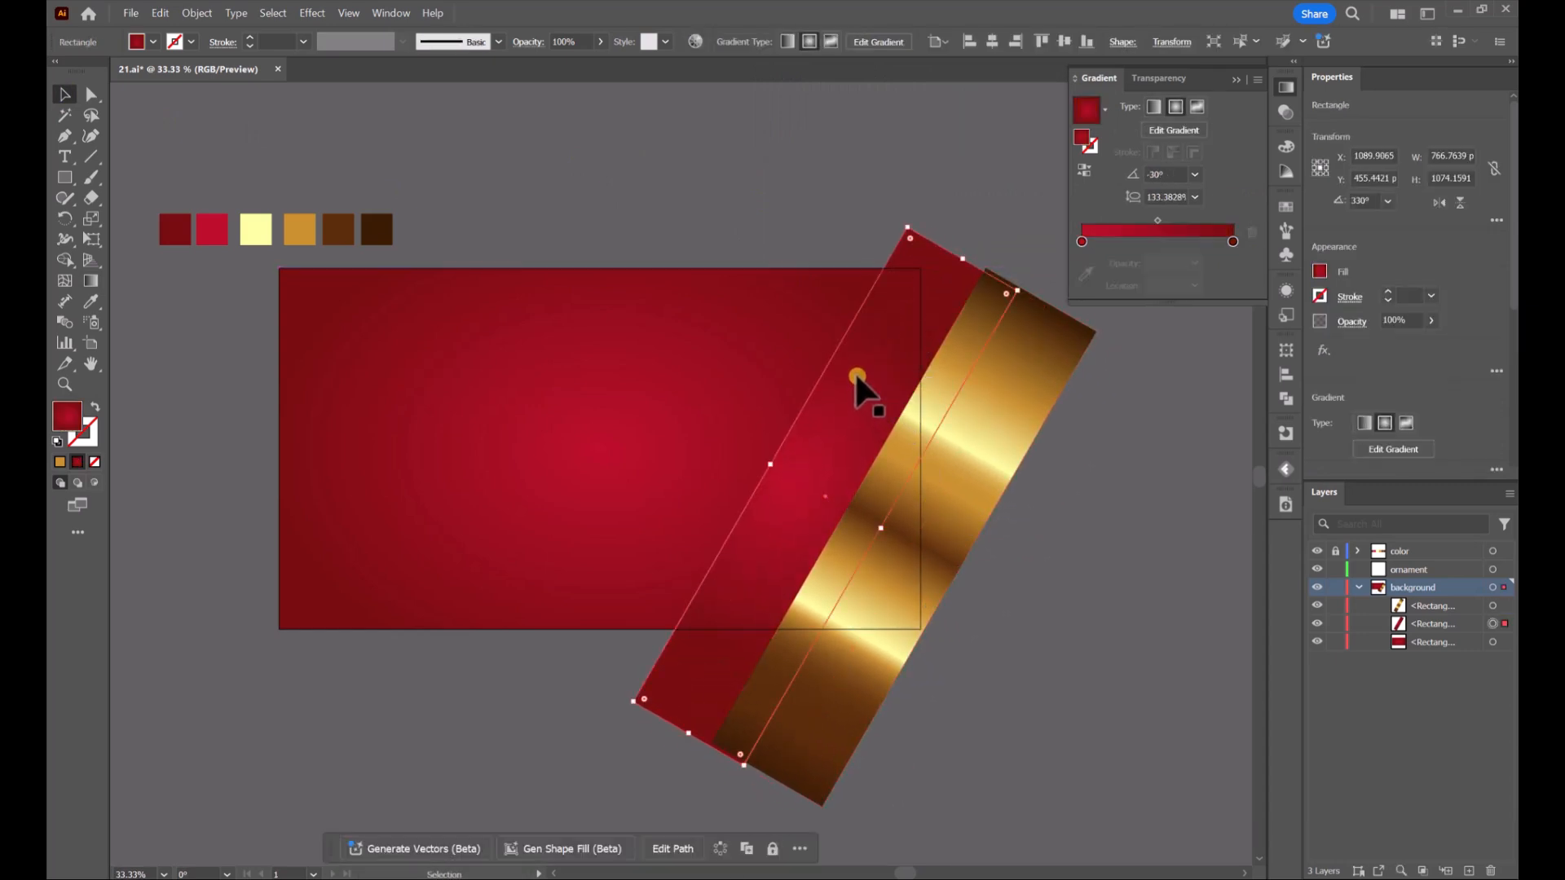
# Duplicate the red strip in place, move the copy to about X 1280 px, Y 537 px, and leave the gold strip partly uncovered beside it.
pyautogui.hotkey('ctrl', 'c')
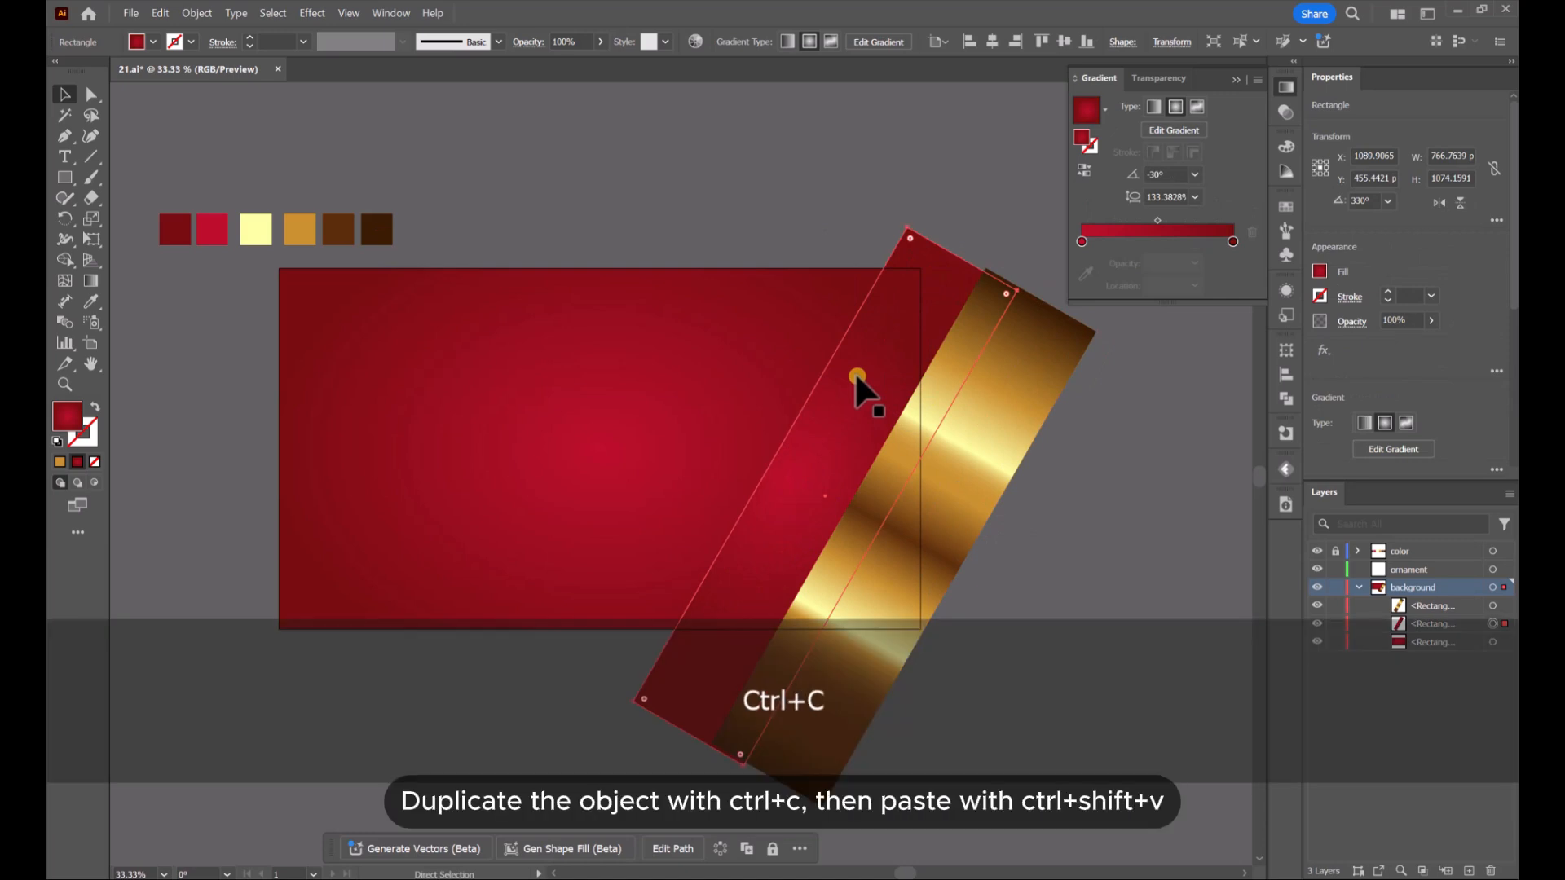
pyautogui.press('shift')
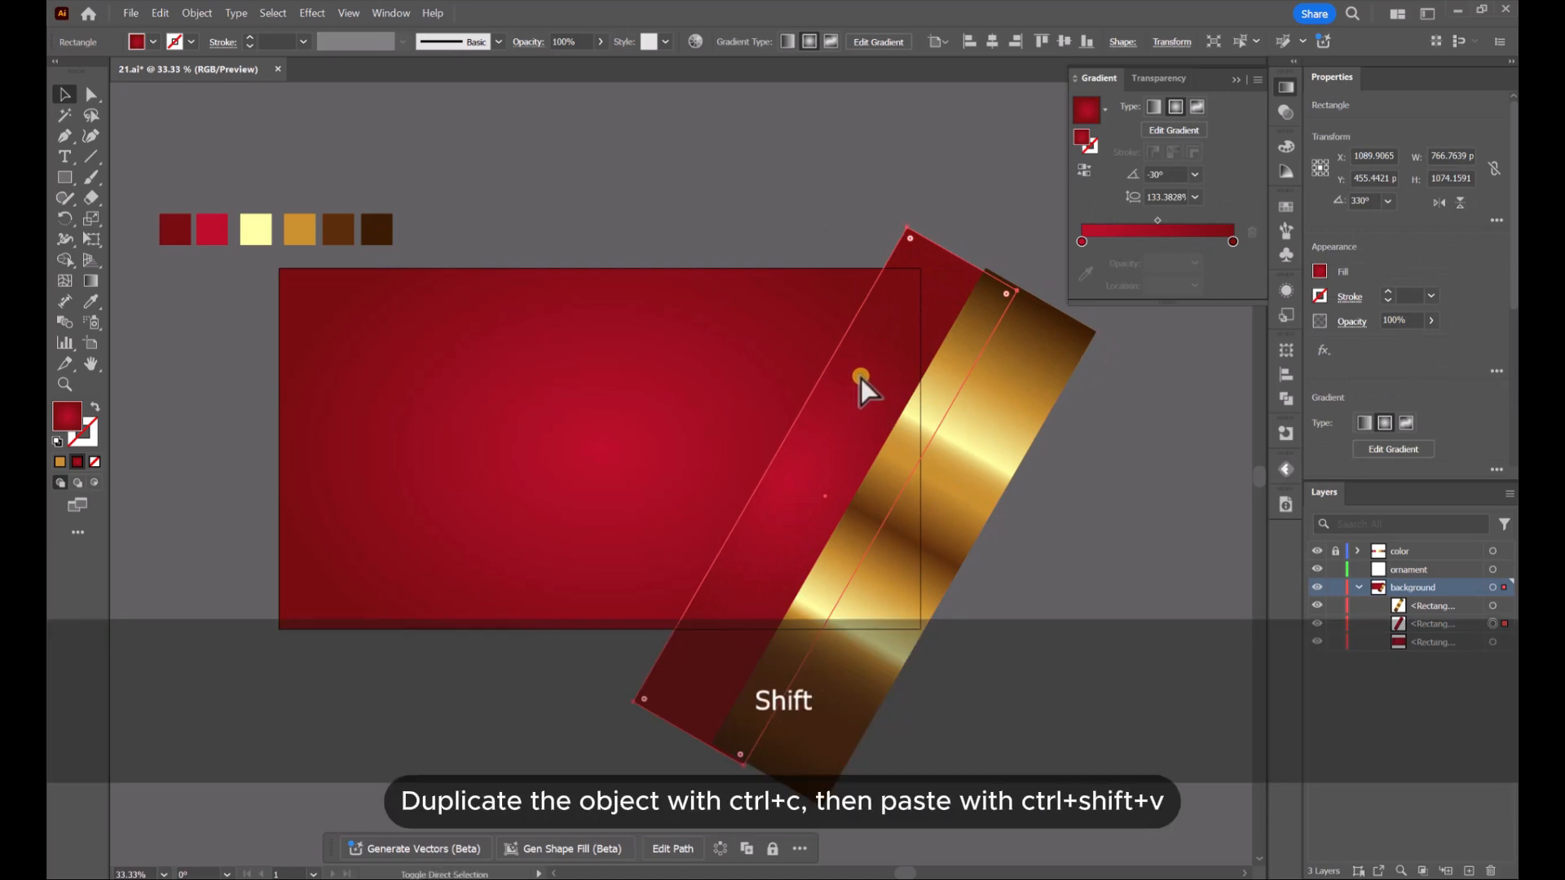
pyautogui.hotkey('ctrl', 'shift', 'v')
pyautogui.moveTo(864, 383); pyautogui.dragTo(865, 426)
pyautogui.moveTo(992, 493)
pyautogui.mouseDown()
pyautogui.moveTo(937, 465)
pyautogui.moveTo(992, 483)
pyautogui.mouseUp()
pyautogui.click(1110, 475)
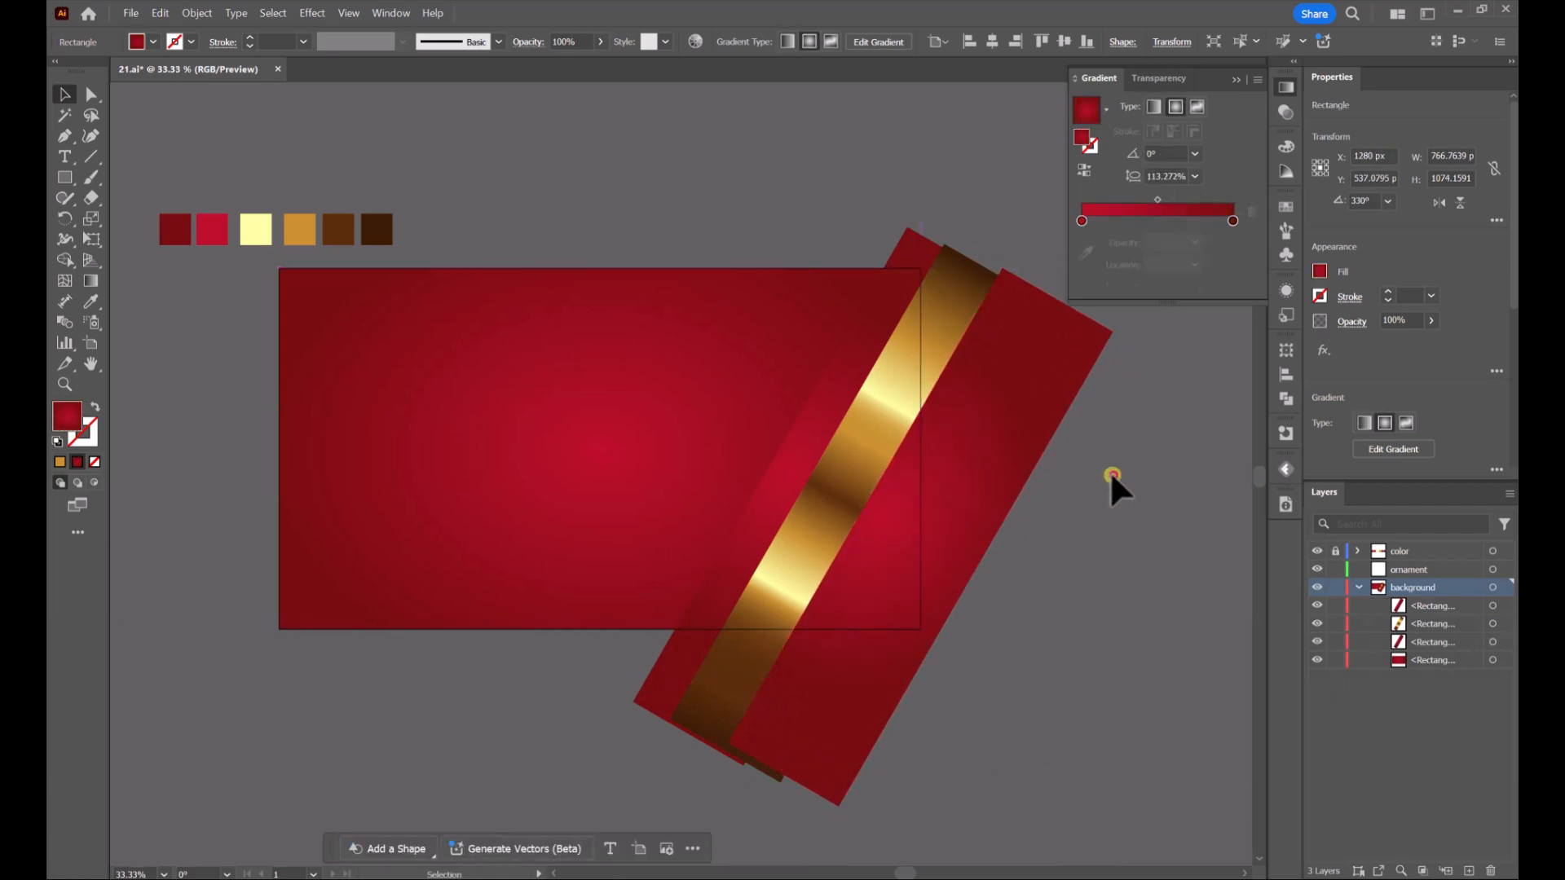
# Duplicate the rightmost red strip and place the copy behind the other strips at about X 1021 px, Y 416 px.
pyautogui.click(999, 479)
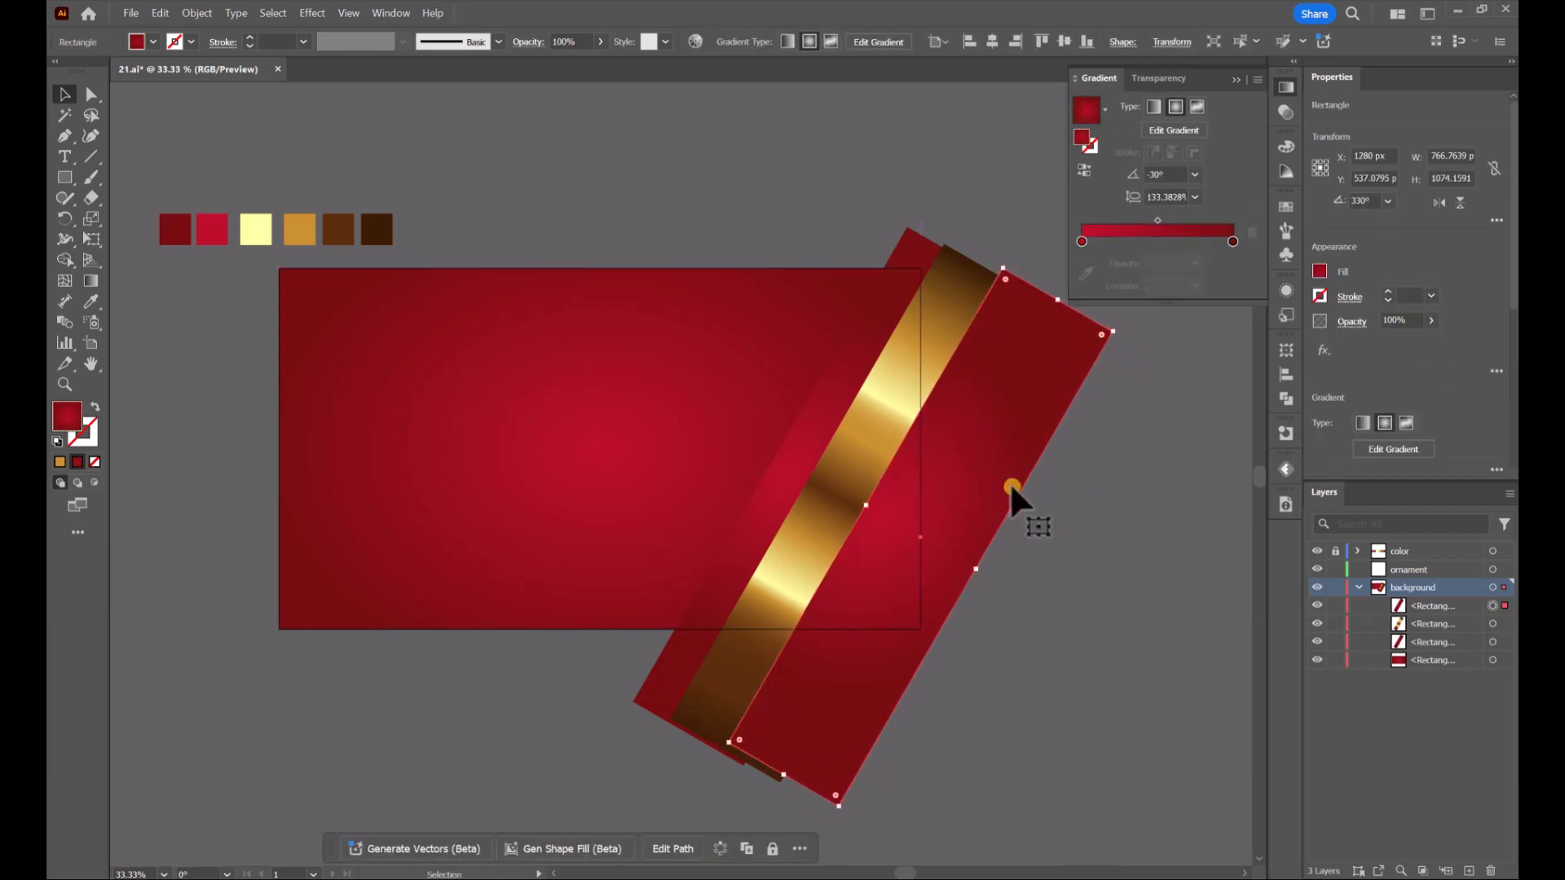
pyautogui.hotkey('ctrl', 'c')
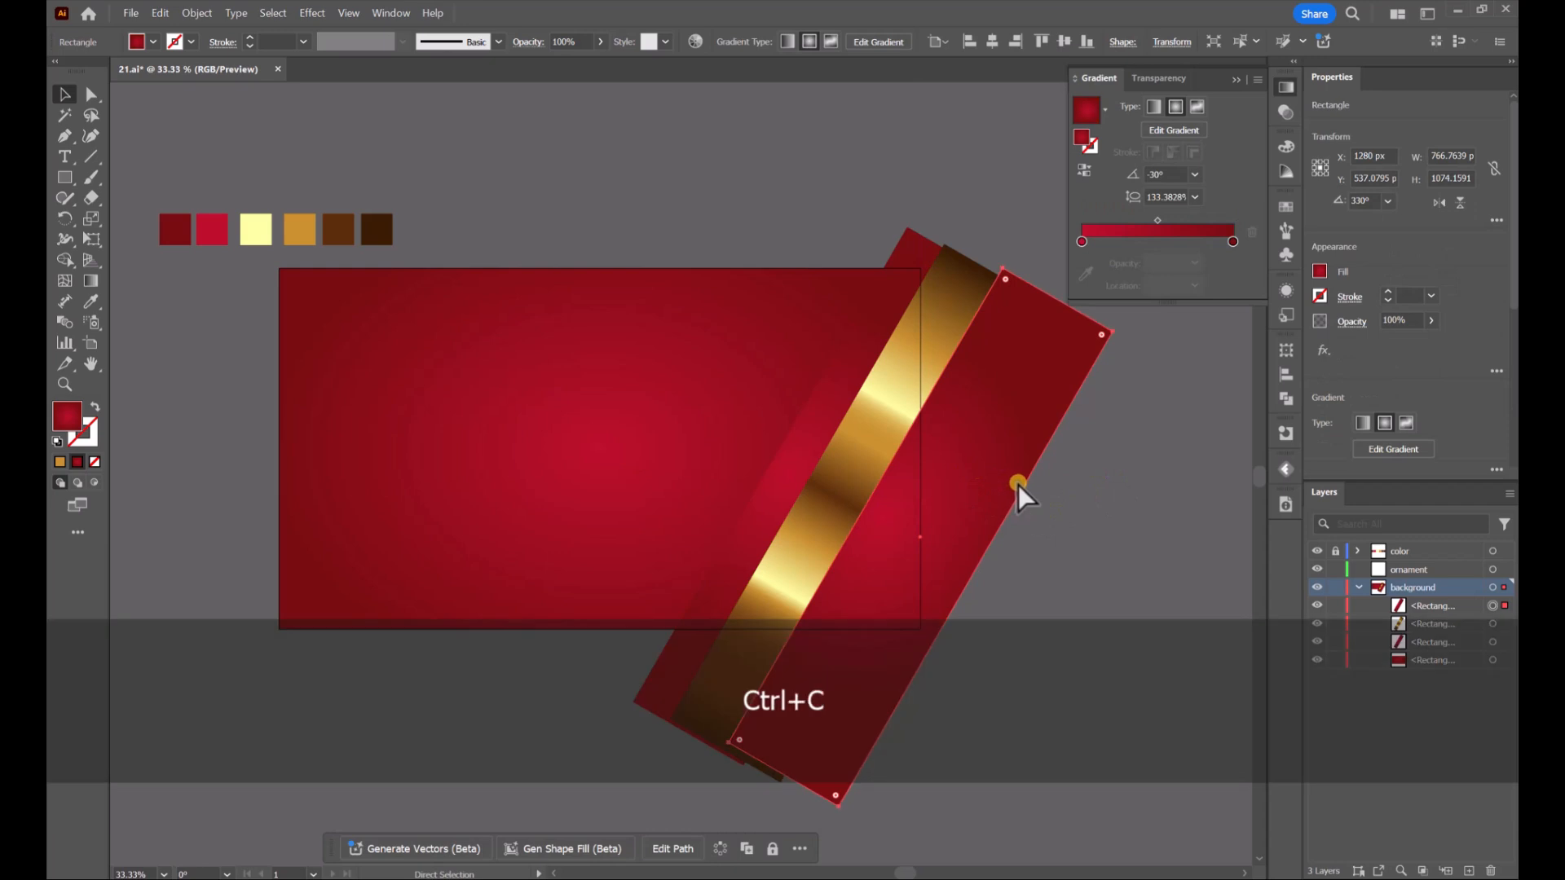
pyautogui.hotkey('ctrl', 'v')
pyautogui.moveTo(802, 436); pyautogui.dragTo(840, 421)
pyautogui.moveTo(1426, 604); pyautogui.dragTo(1422, 656)
pyautogui.click(1097, 576)
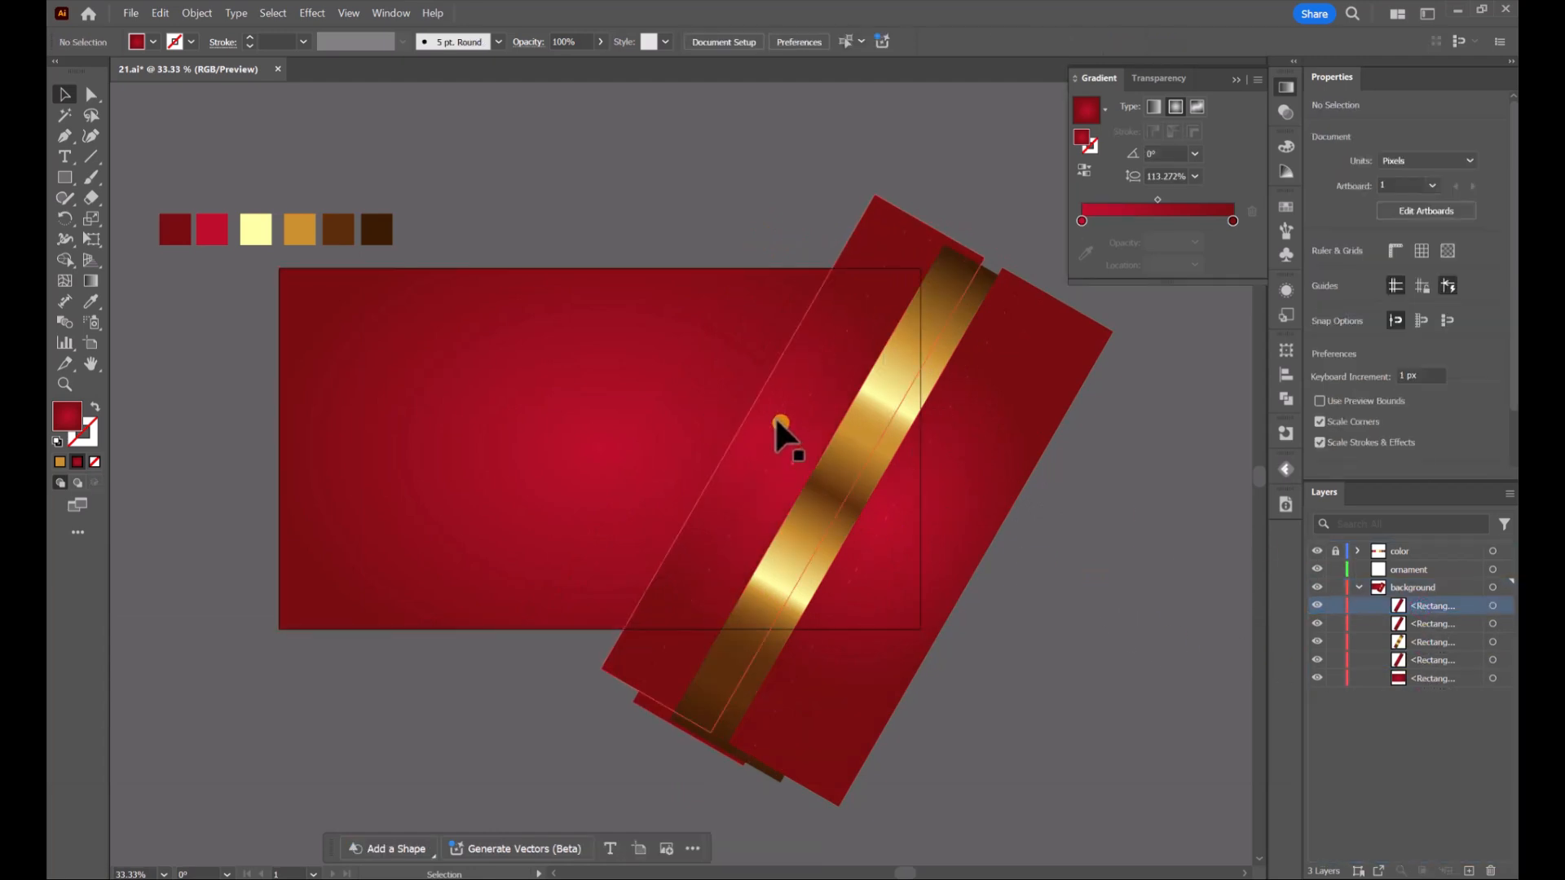
pyautogui.moveTo(775, 425)
pyautogui.mouseDown()
pyautogui.moveTo(784, 437)
pyautogui.moveTo(766, 430)
pyautogui.mouseUp()
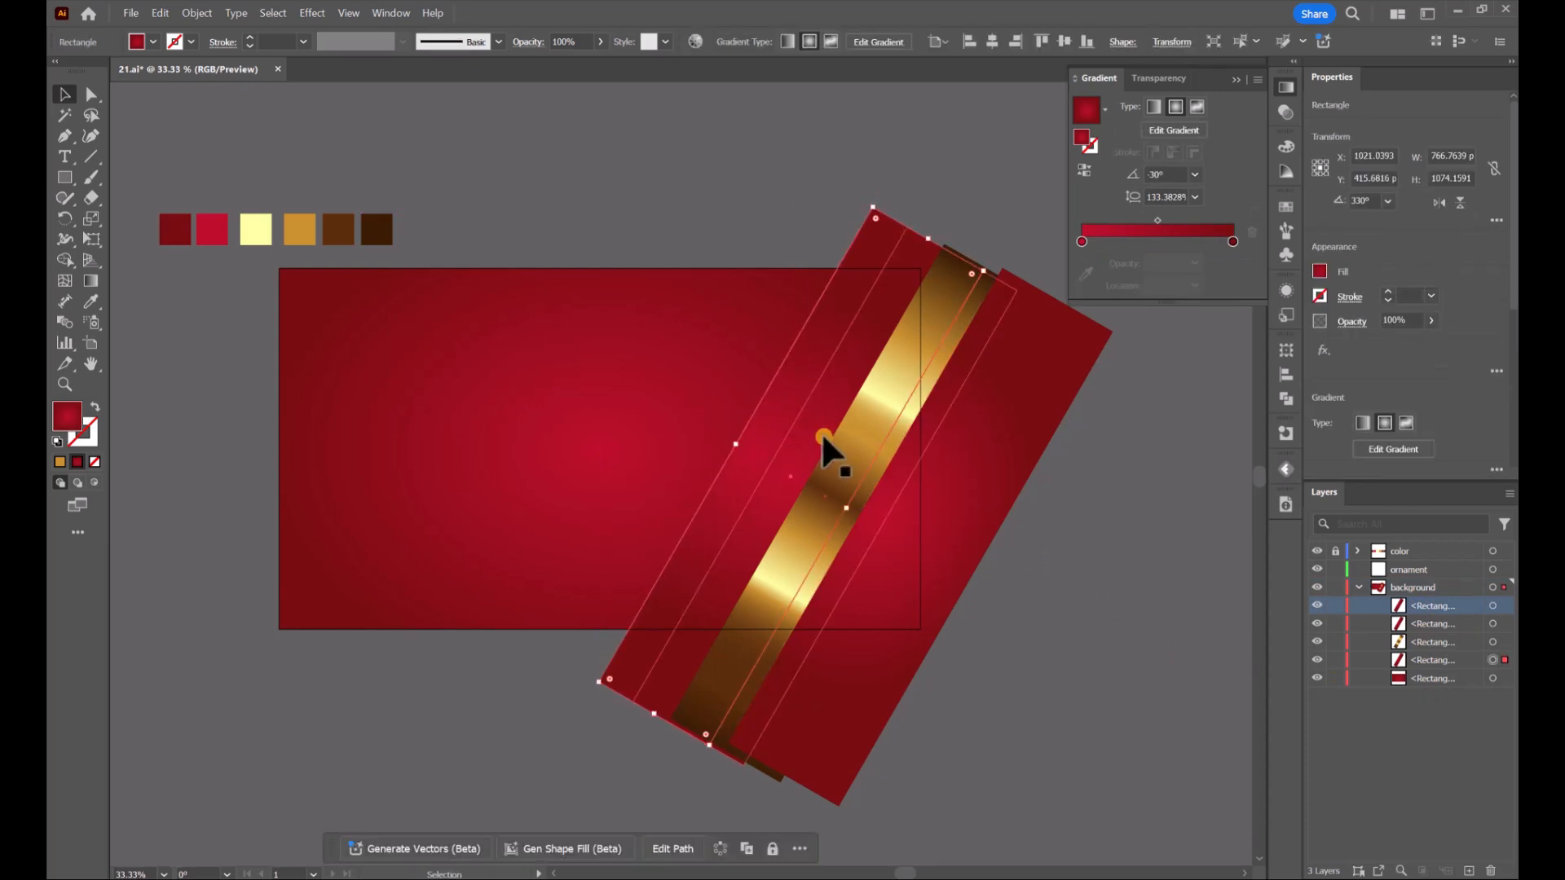
pyautogui.click(799, 430)
# Duplicate the gold strip and layer the copy just above the leftmost red strip, leaving a thin gold band exposed.
pyautogui.click(871, 453)
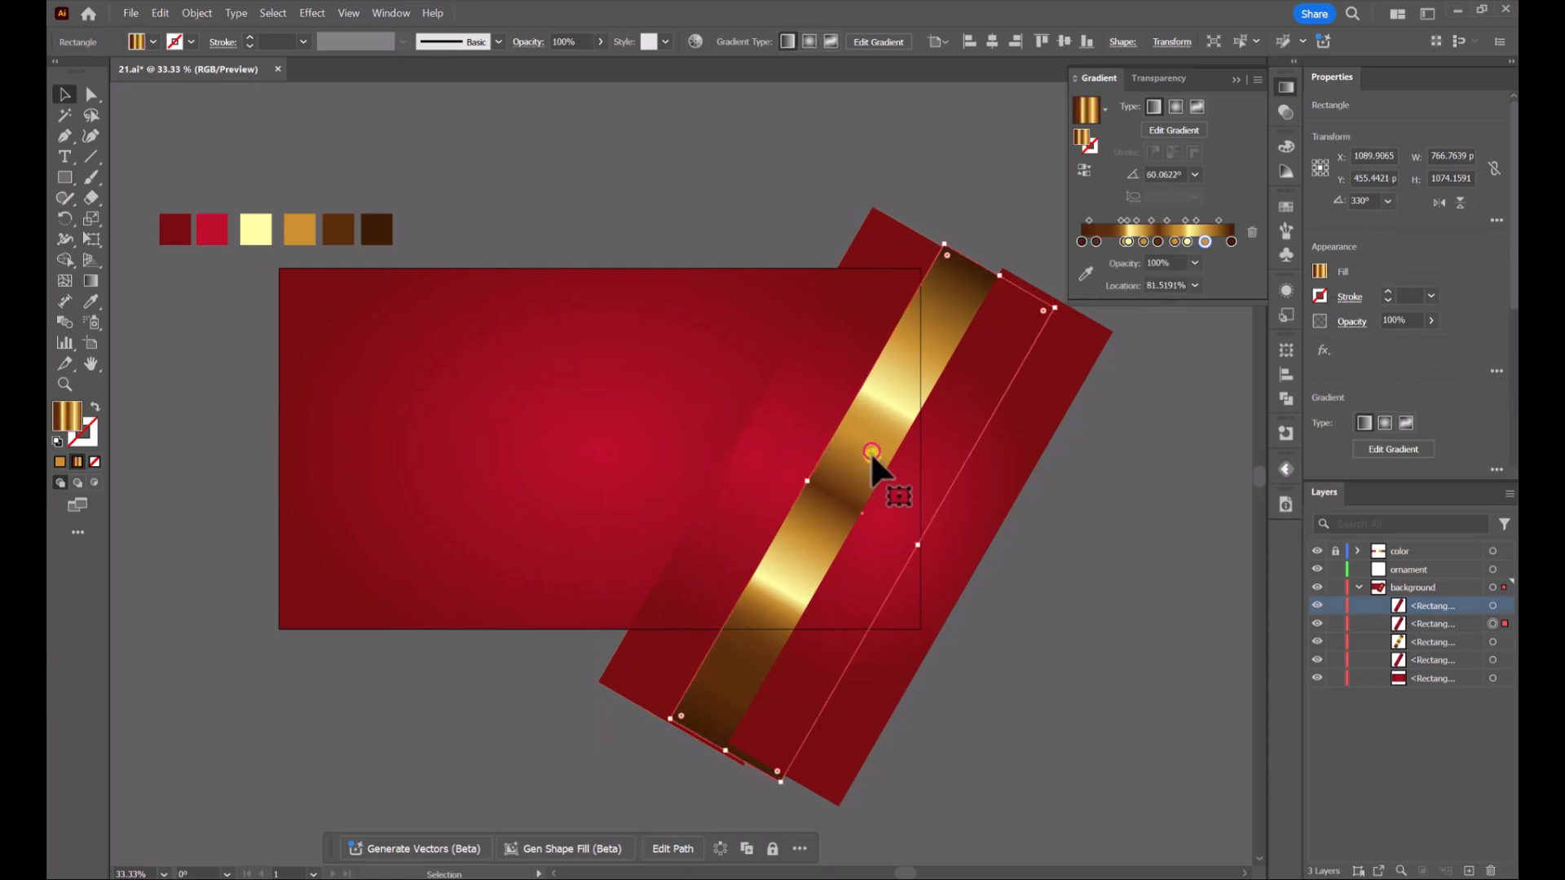
pyautogui.hotkey('ctrl', 'c')
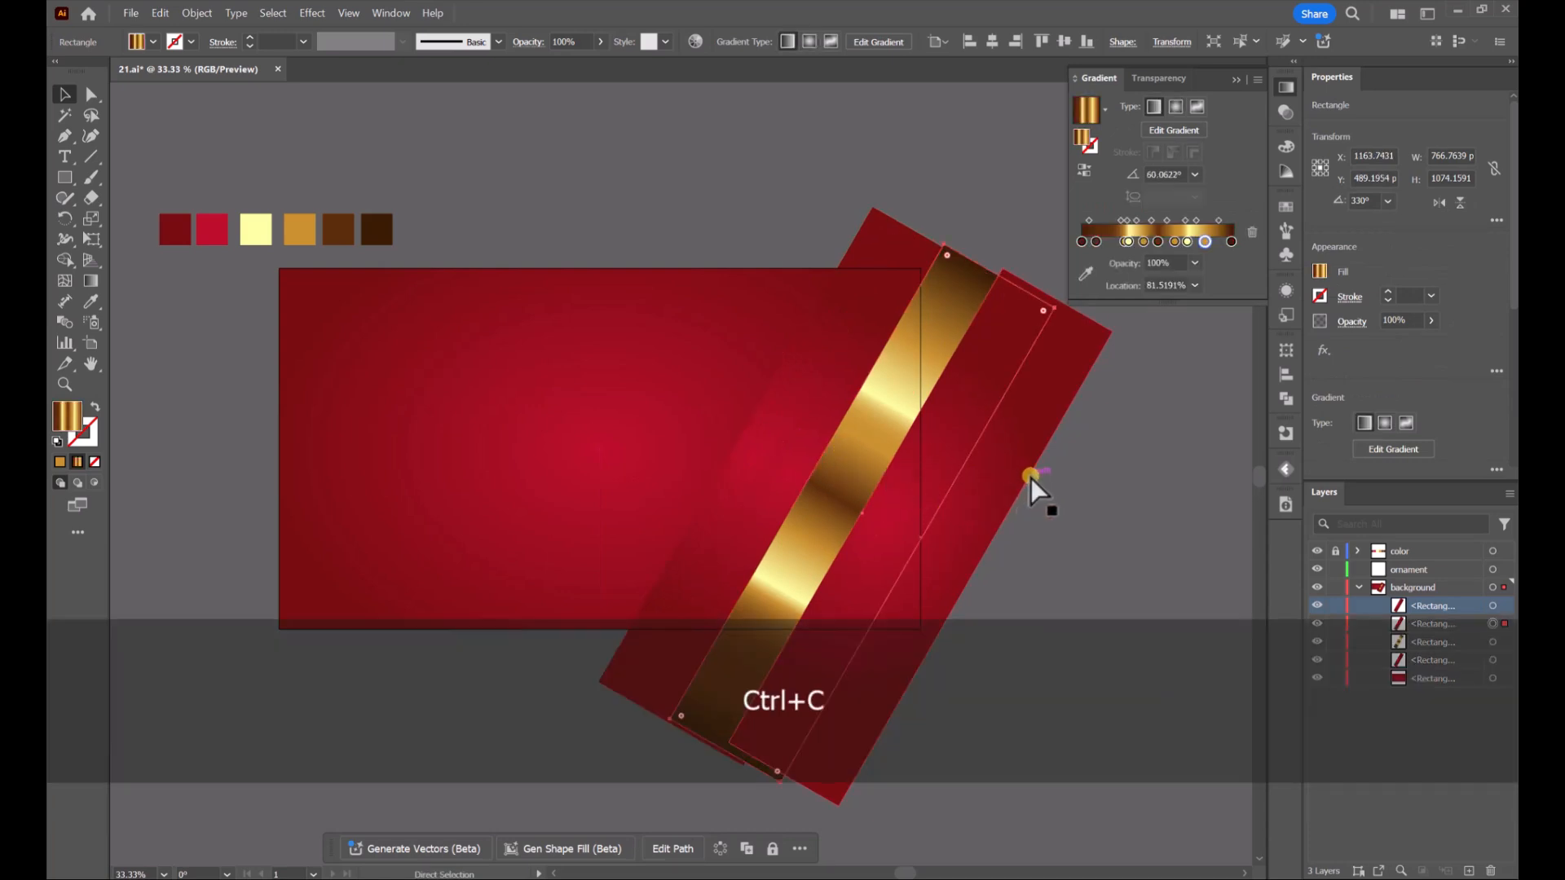
pyautogui.hotkey('ctrl', 'v')
pyautogui.moveTo(716, 439); pyautogui.dragTo(824, 450)
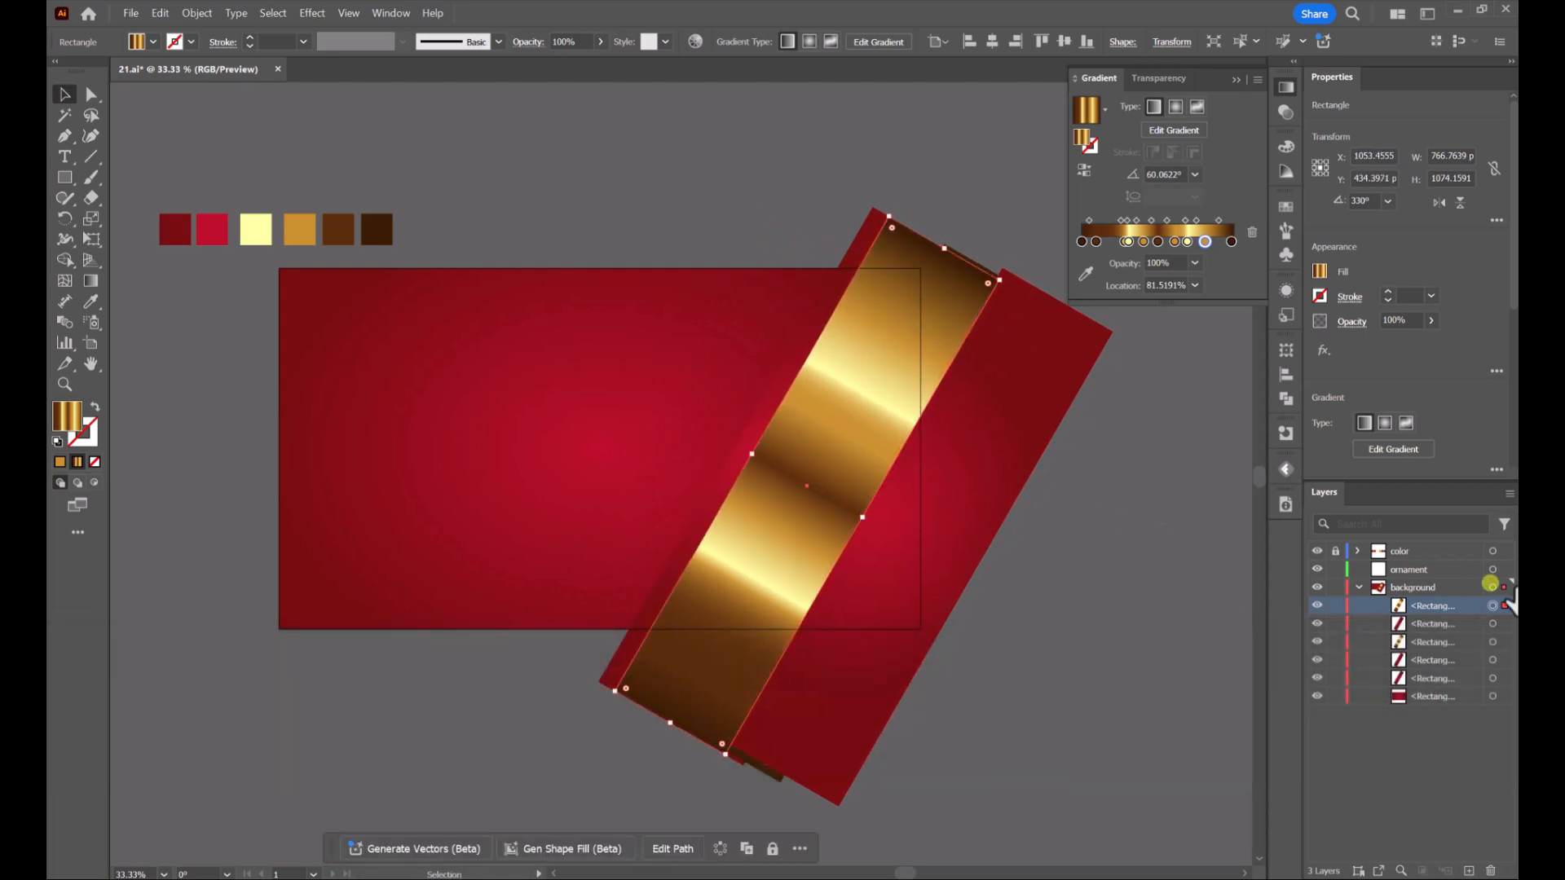
pyautogui.moveTo(1414, 607); pyautogui.dragTo(1424, 676)
pyautogui.click(1153, 601)
pyautogui.moveTo(762, 463); pyautogui.dragTo(768, 458)
pyautogui.click(1099, 515)
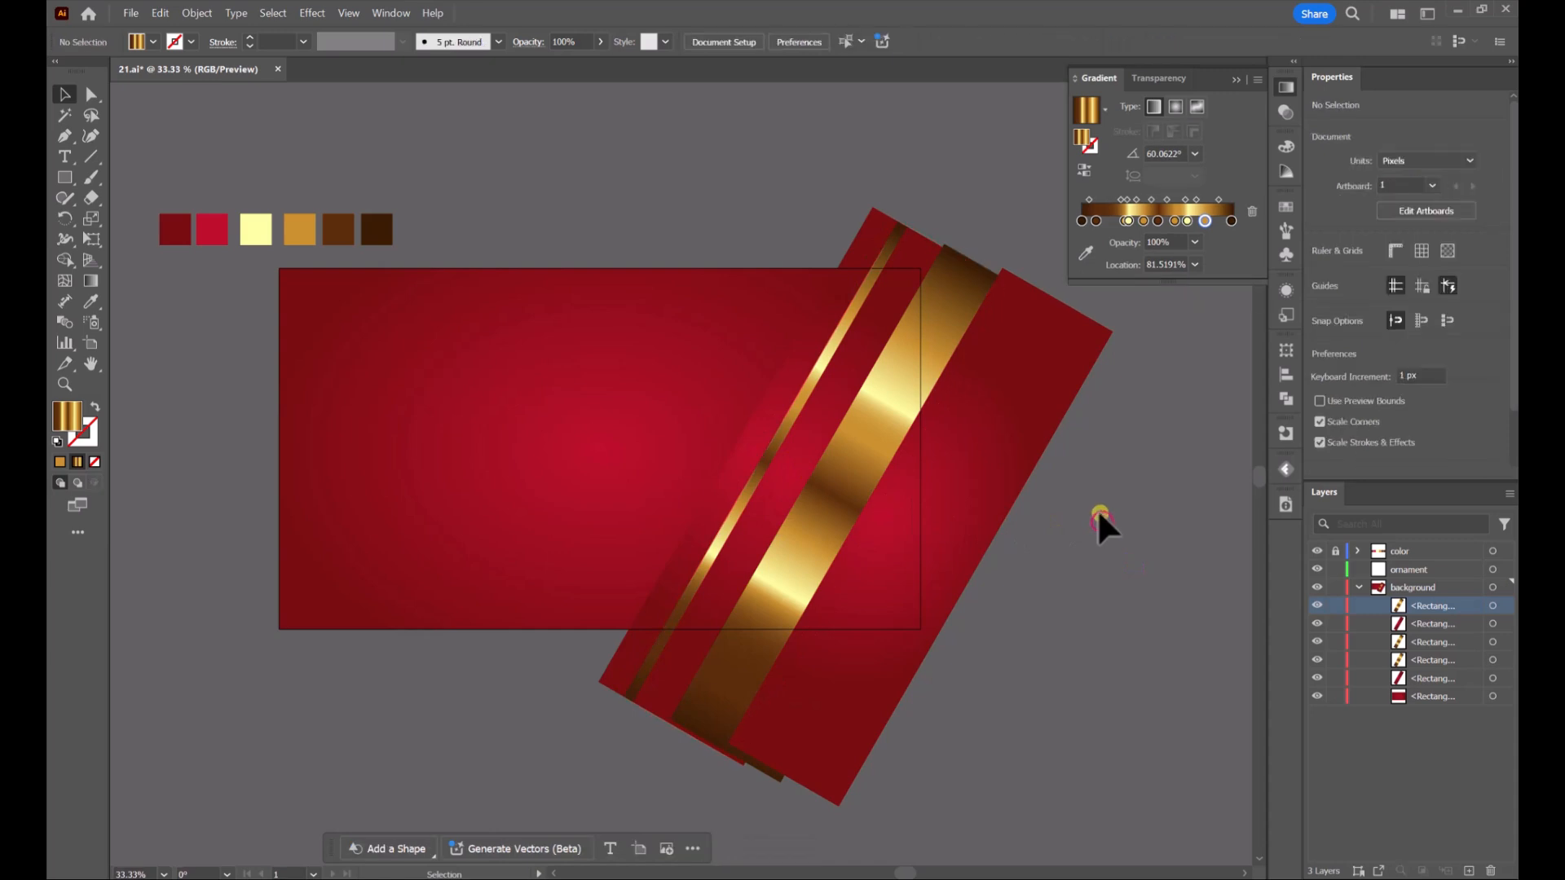
# Select the two outer red strips and both gold strips together, leaving out the middle red strip.
pyautogui.click(945, 501)
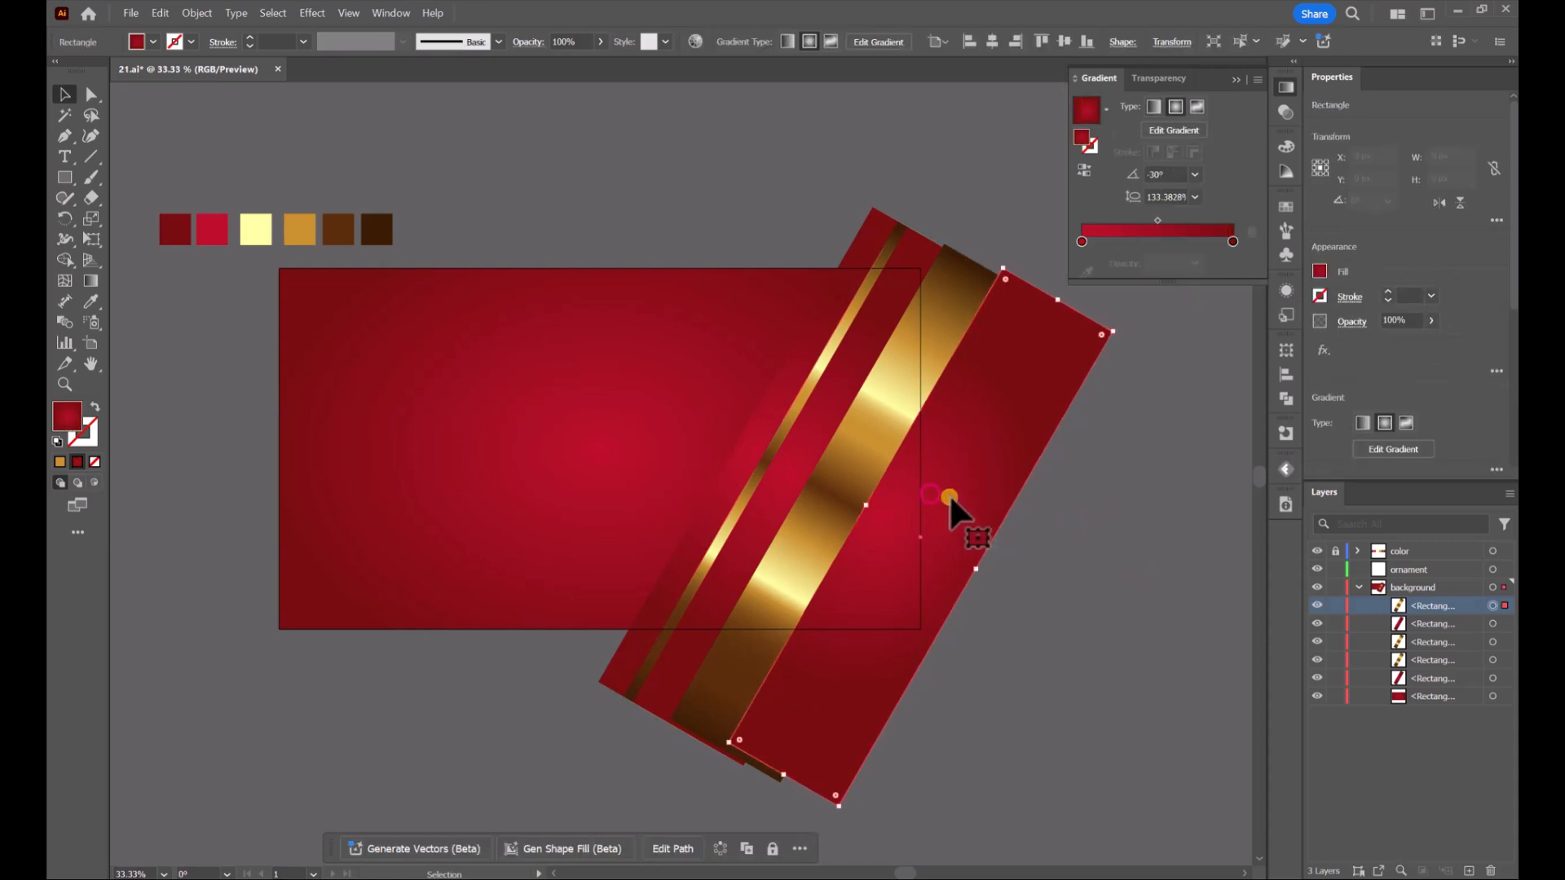
pyautogui.click(791, 385)
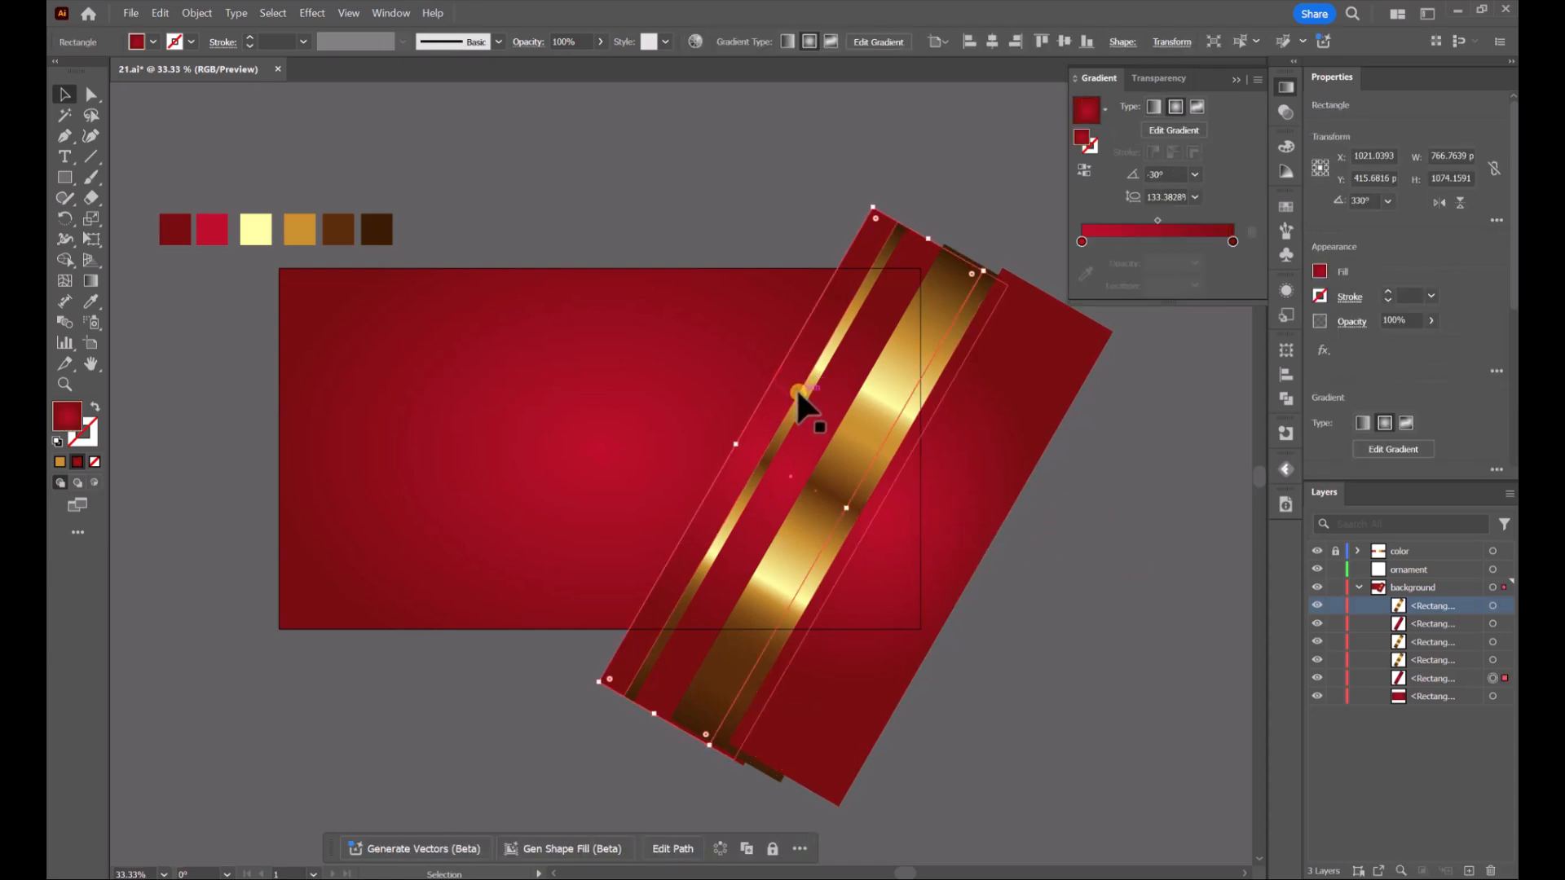
pyautogui.keyDown('shift'); pyautogui.click(798, 397); pyautogui.keyUp('shift')
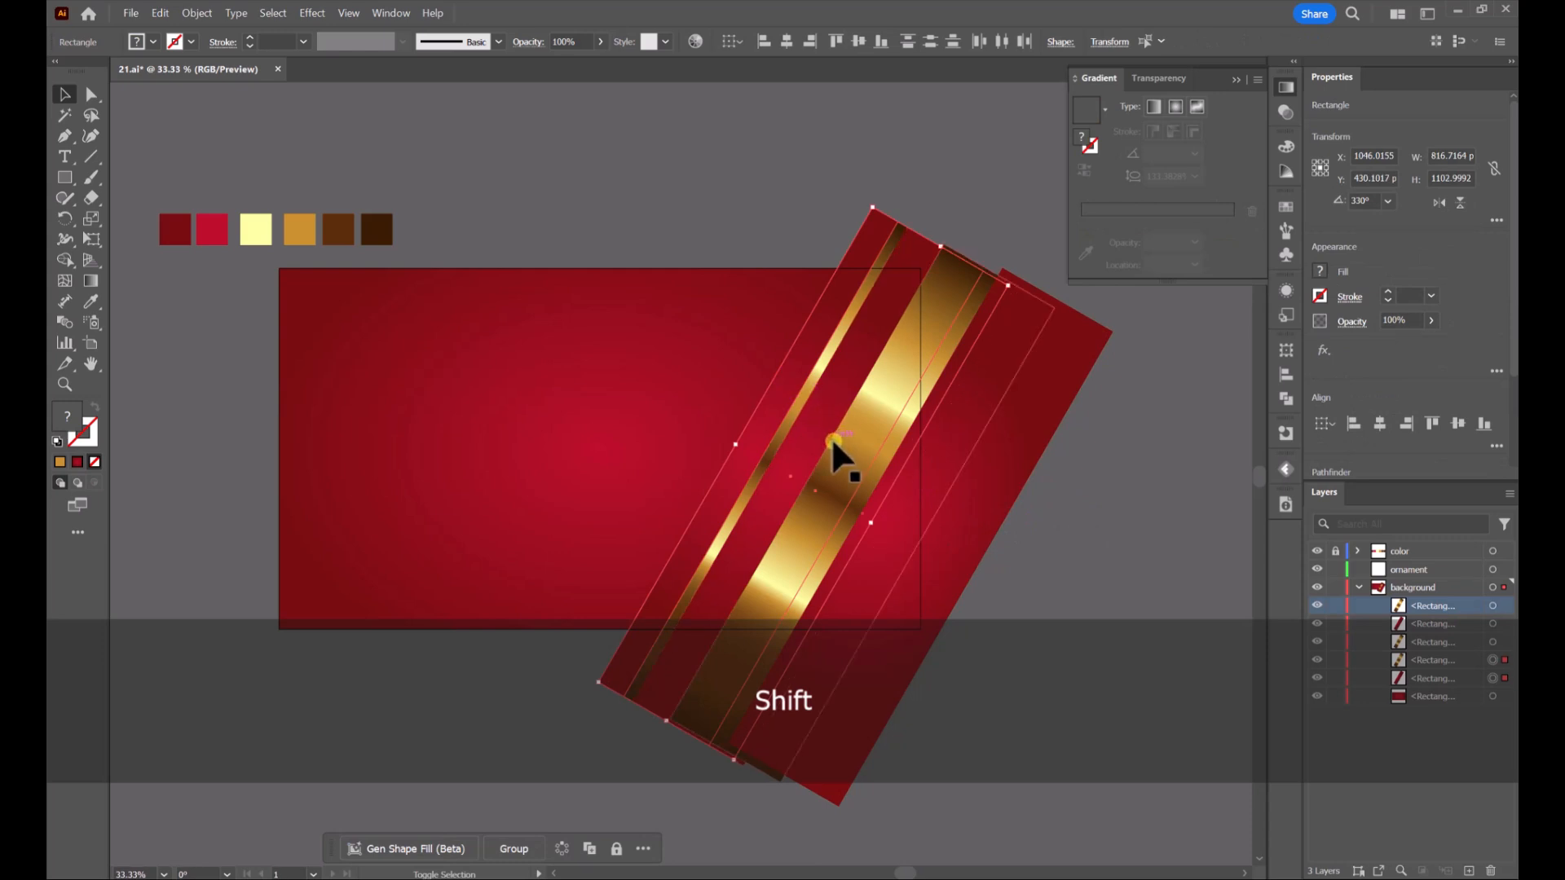
pyautogui.keyDown('shift'); pyautogui.click(927, 509); pyautogui.keyUp('shift')
pyautogui.moveTo(943, 494); pyautogui.dragTo(946, 549)
pyautogui.hotkey('ctrl', 'z')
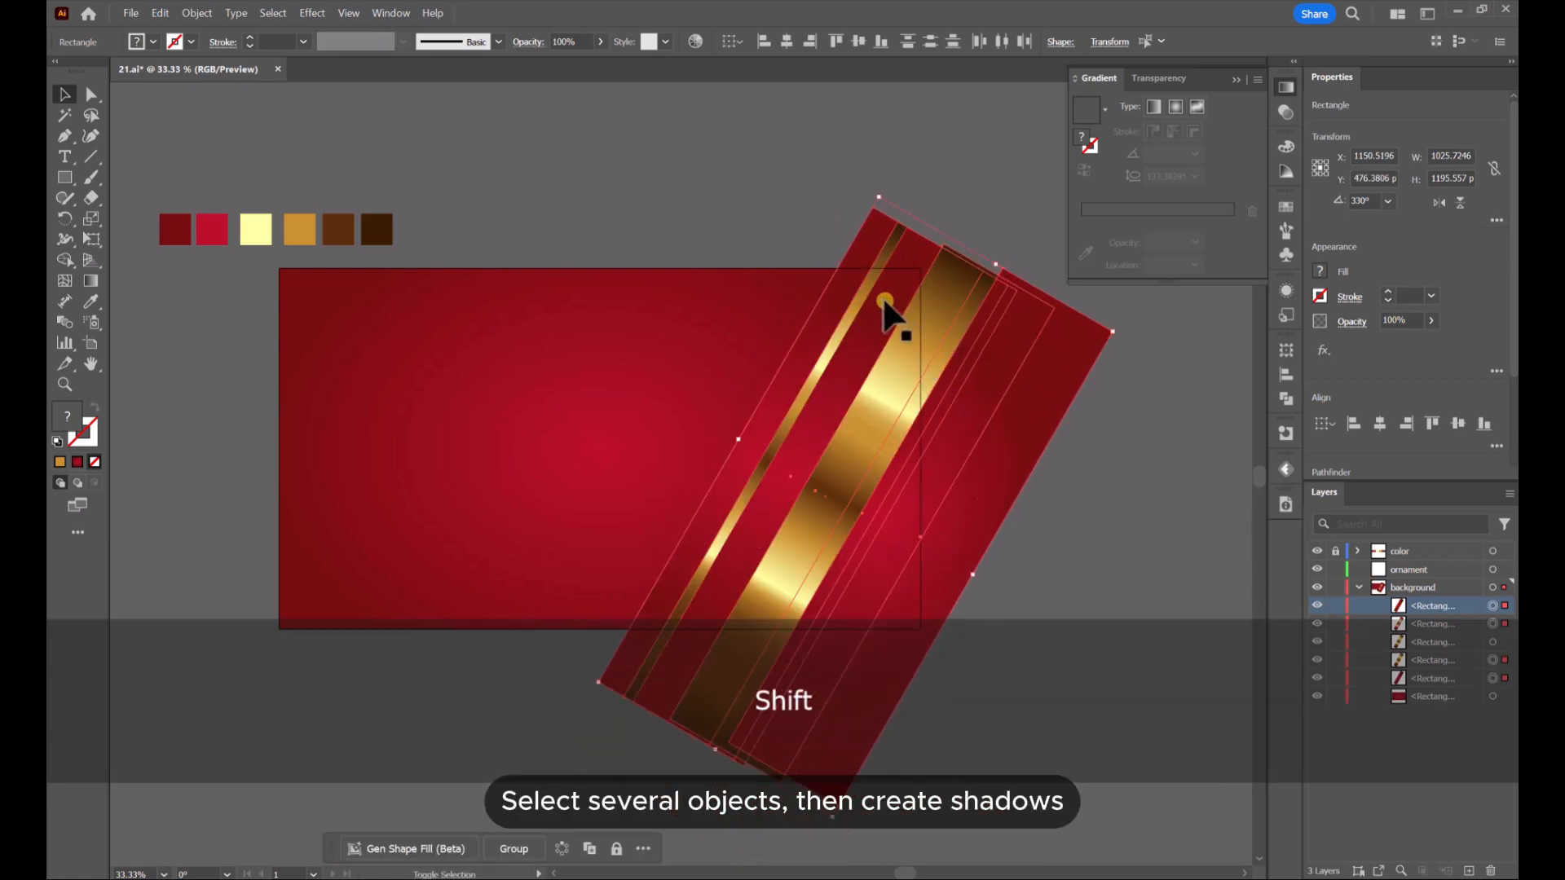
# Start a Drop Shadow effect on the selected strips with a Y offset of -20 px and a 20 px blur.
pyautogui.click(315, 15)
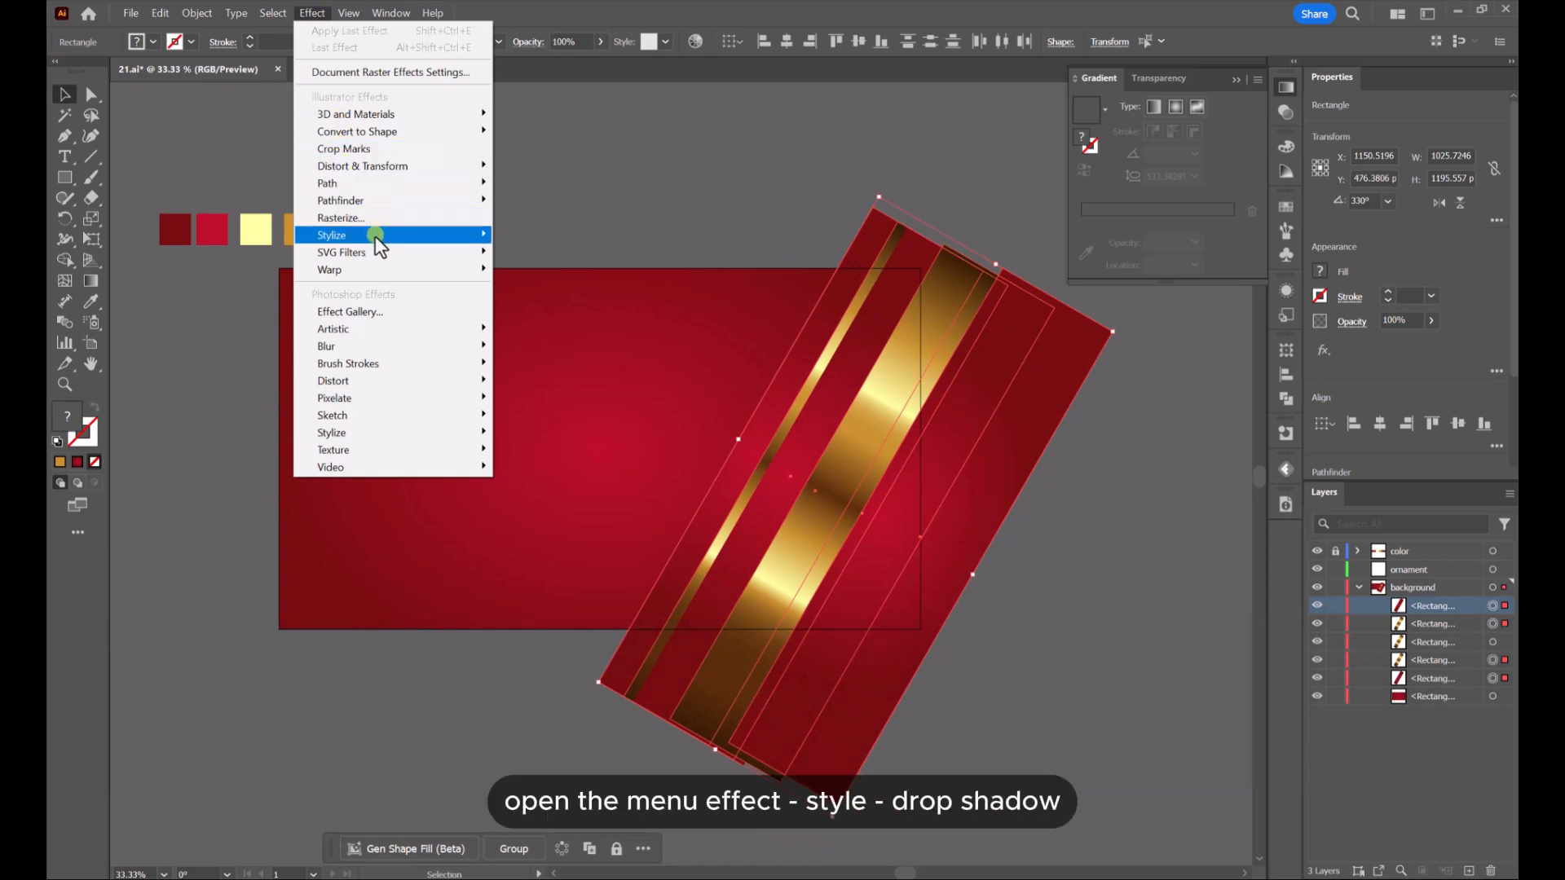
pyautogui.moveTo(382, 236)
pyautogui.click(553, 236)
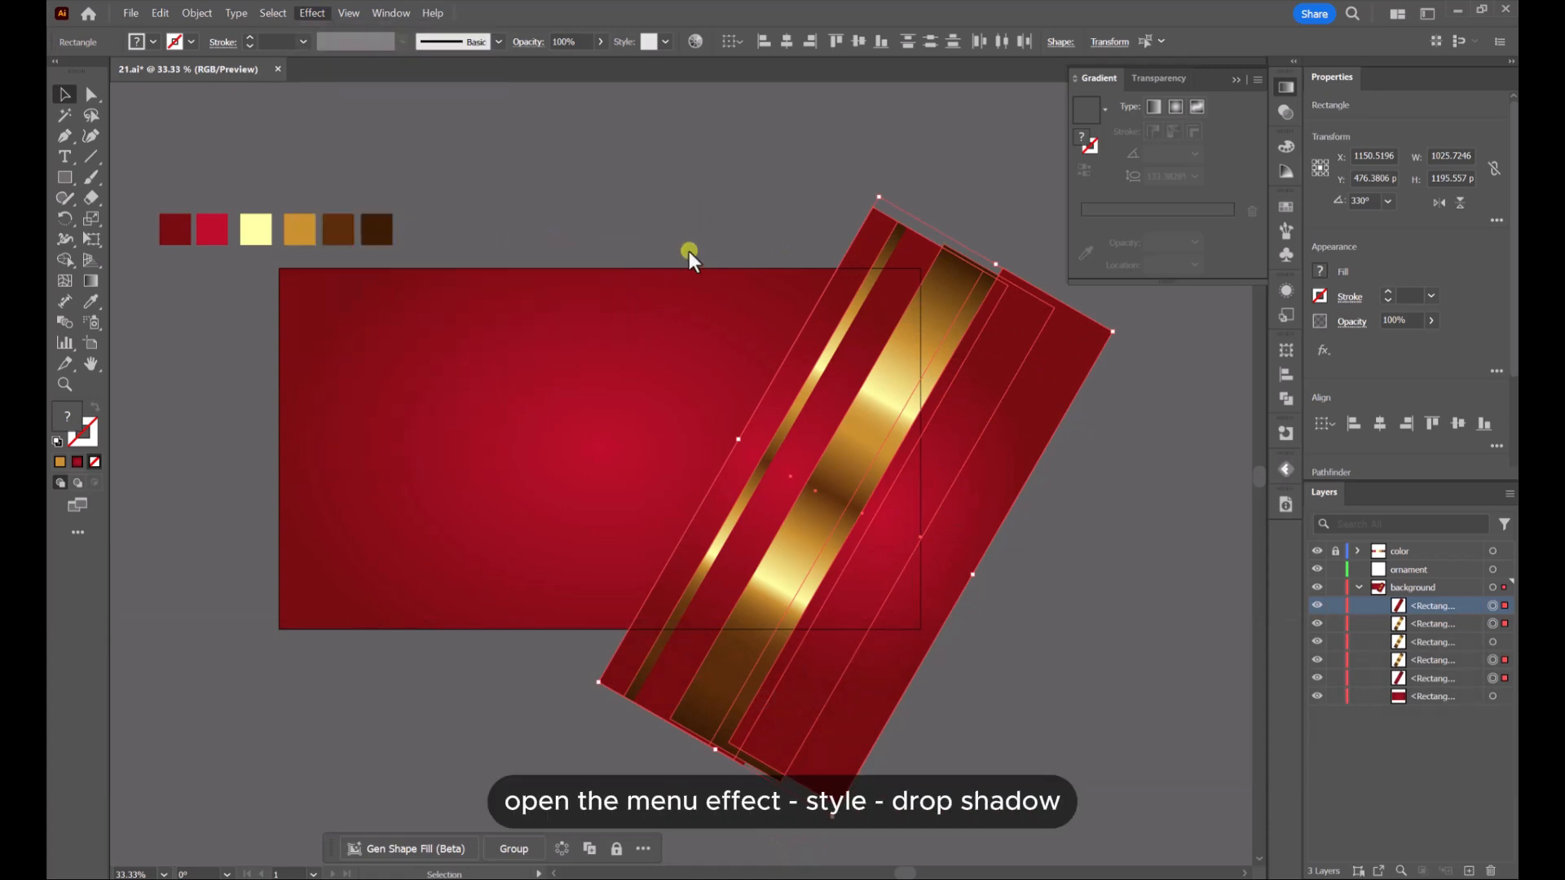
pyautogui.click(1129, 517)
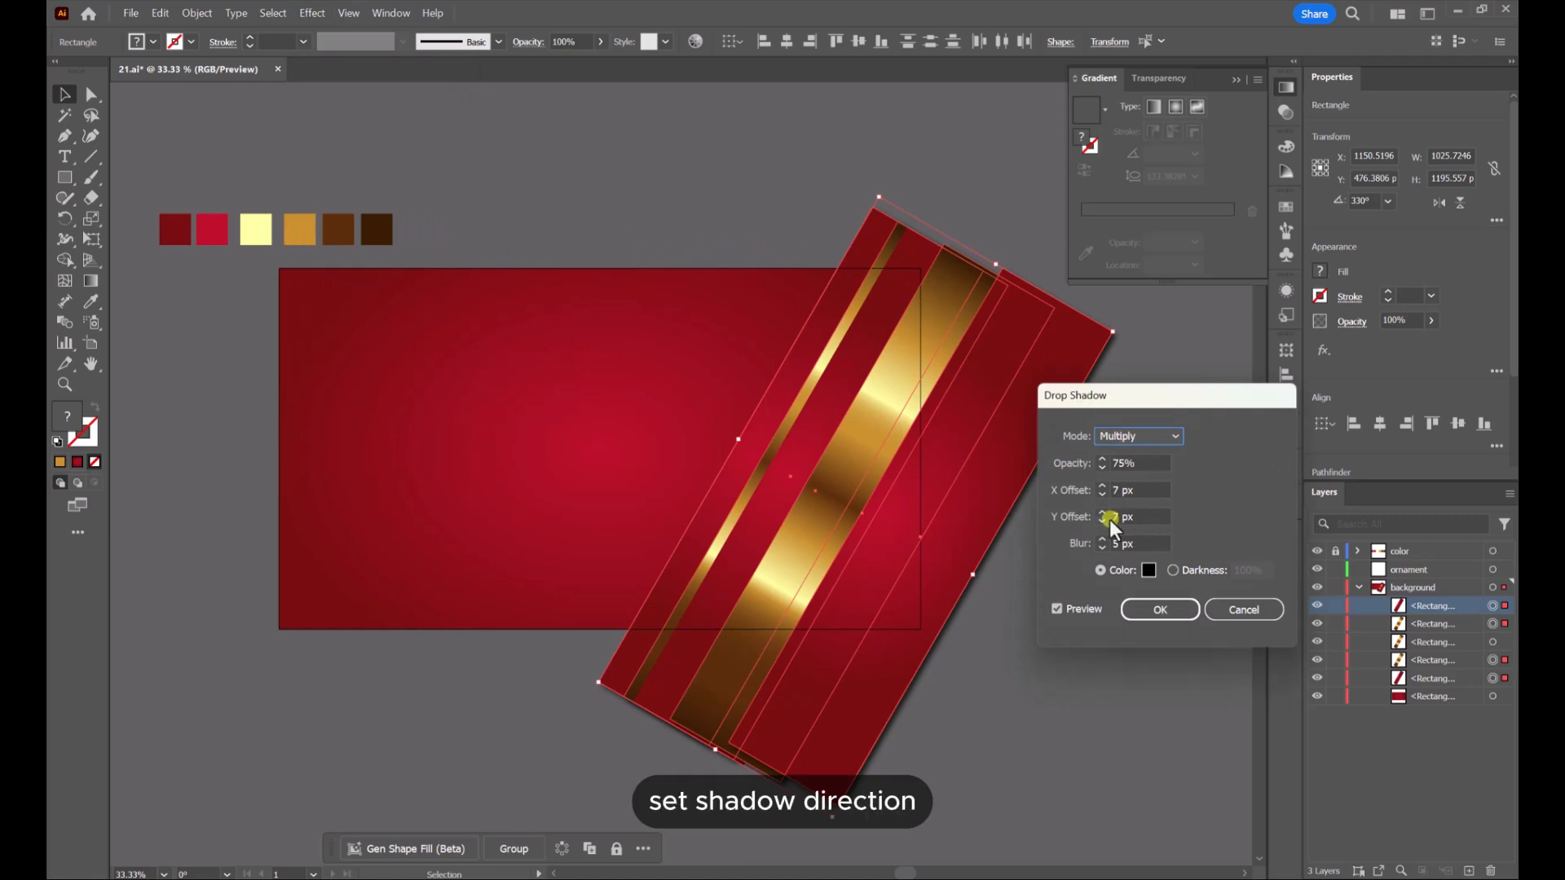
pyautogui.click(1114, 517)
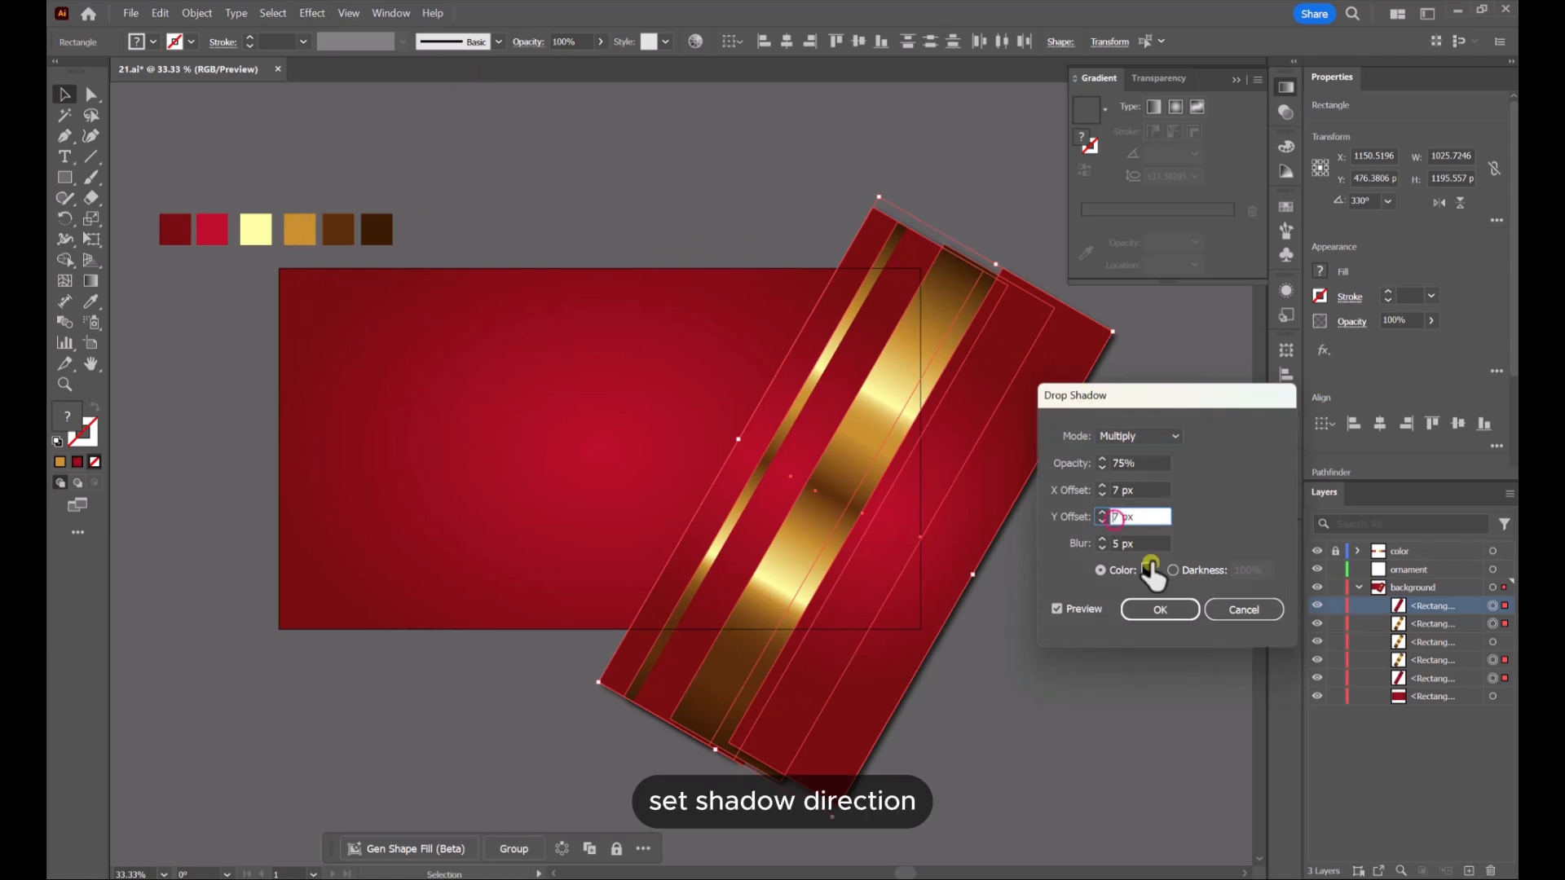
pyautogui.write('-20')
pyautogui.press('Delete')
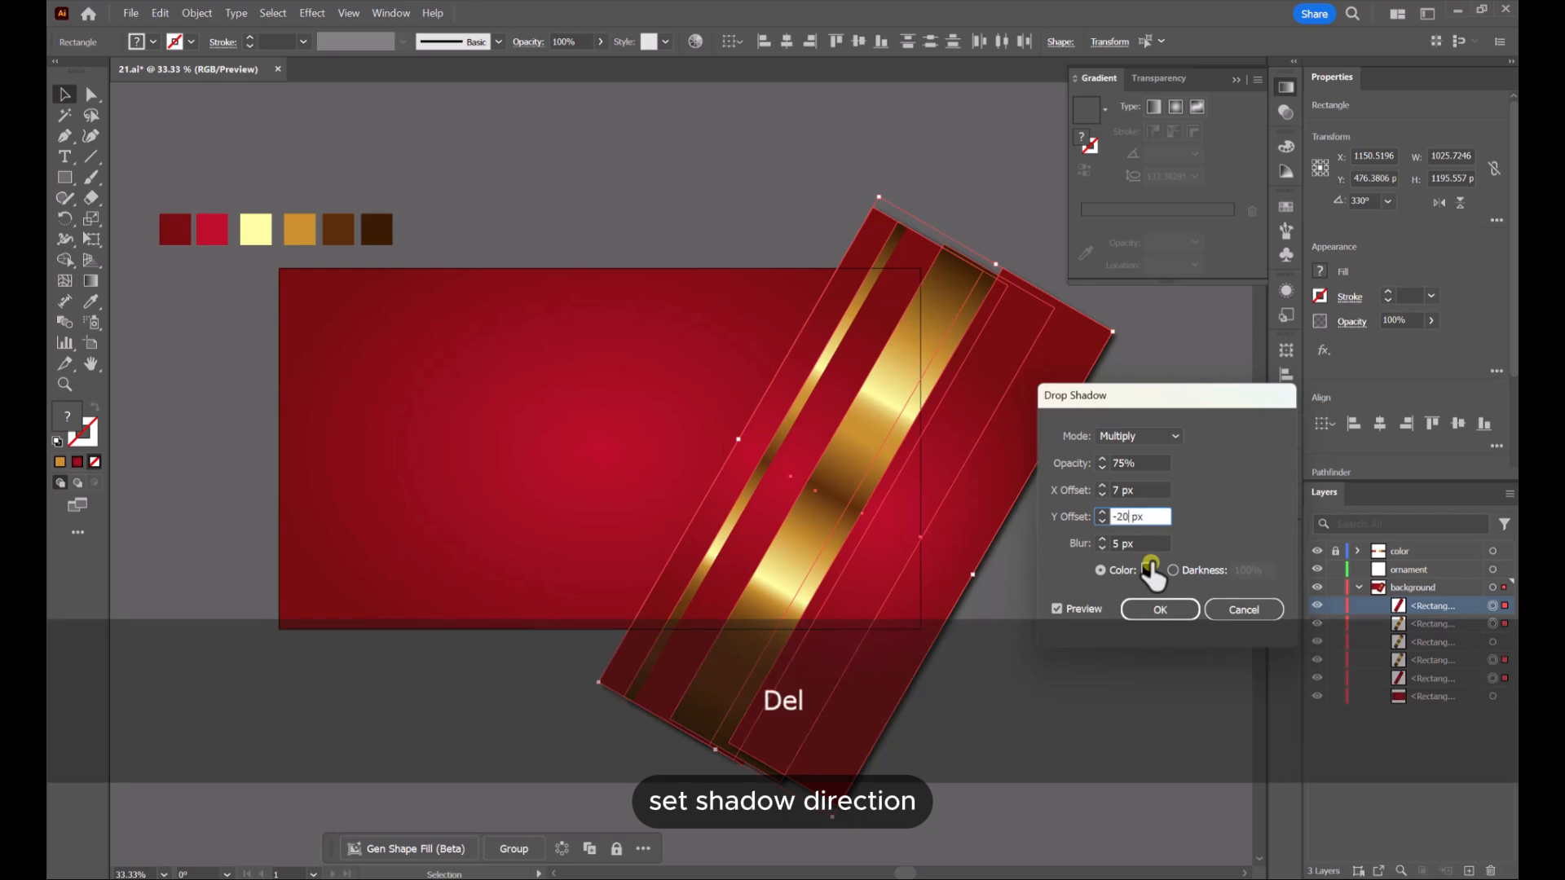
pyautogui.click(1058, 610)
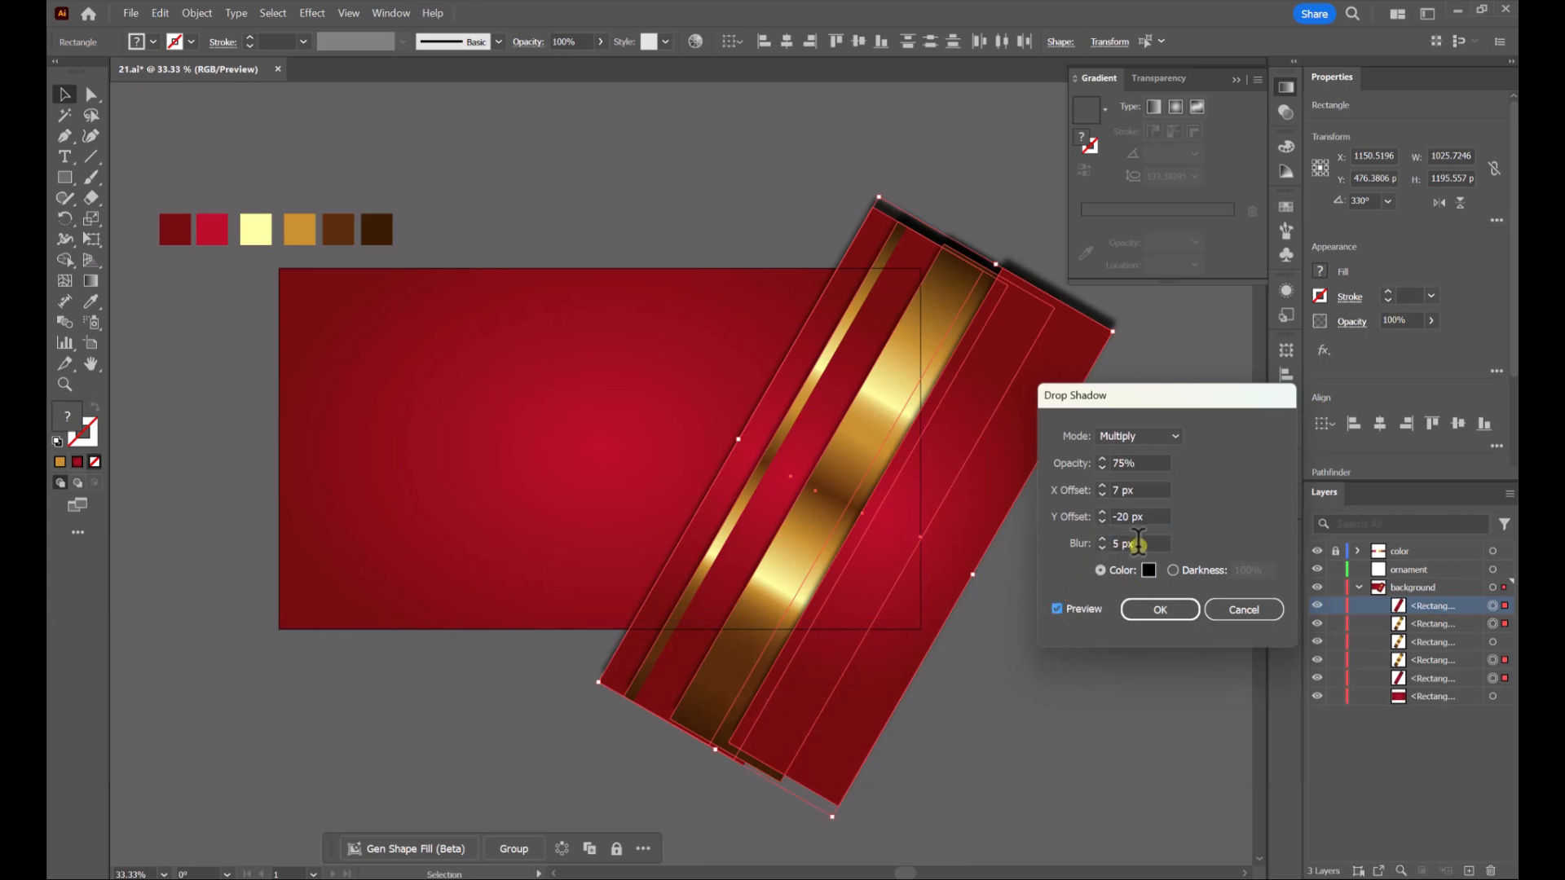
pyautogui.moveTo(1146, 544); pyautogui.dragTo(1112, 545)
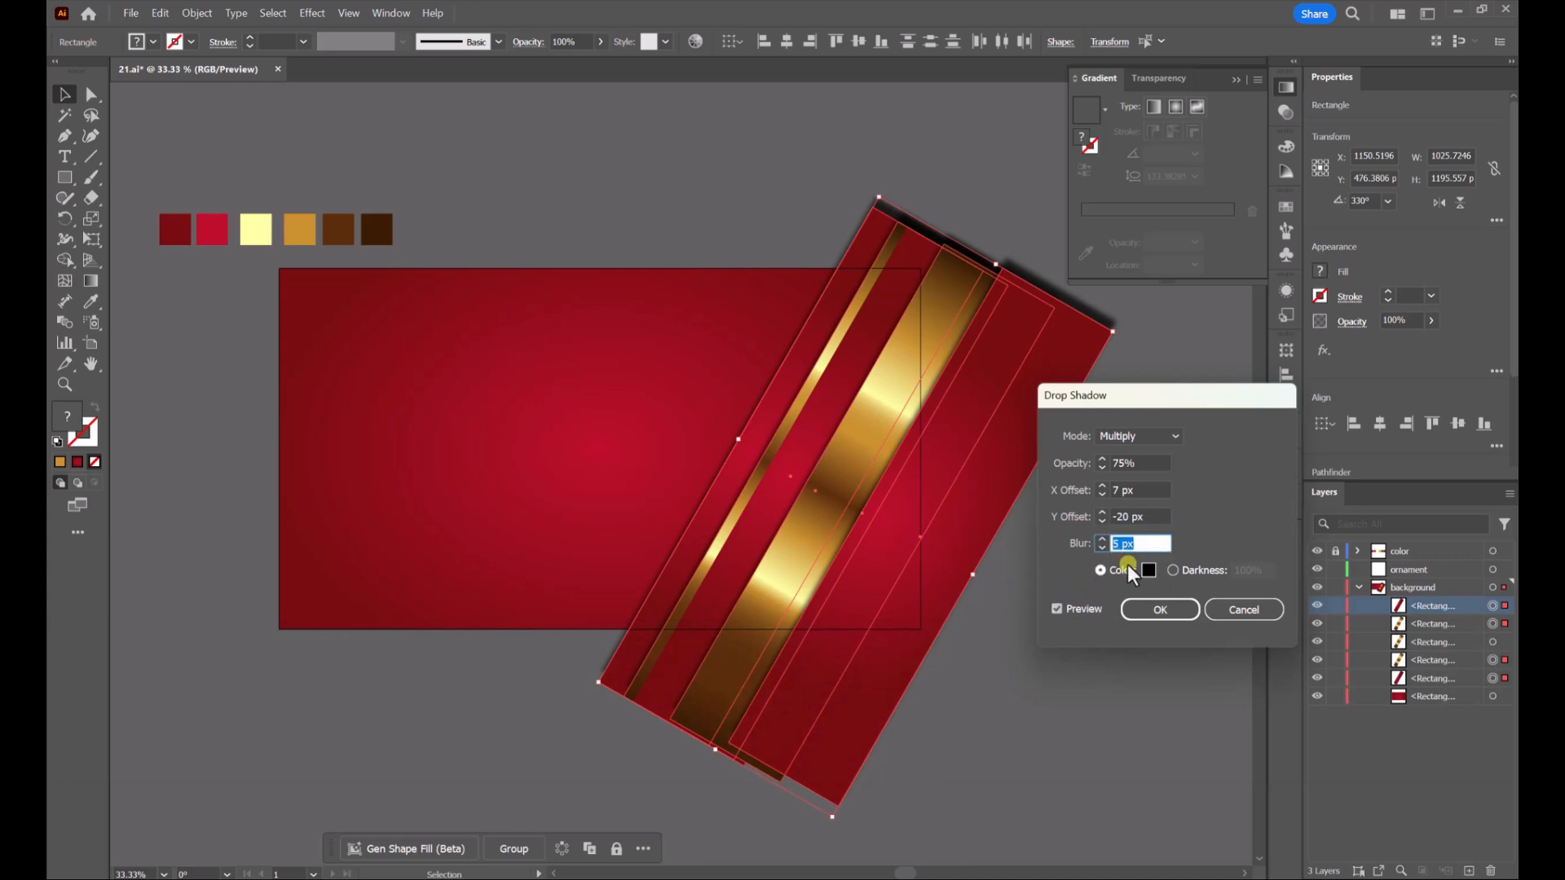
pyautogui.write('20')
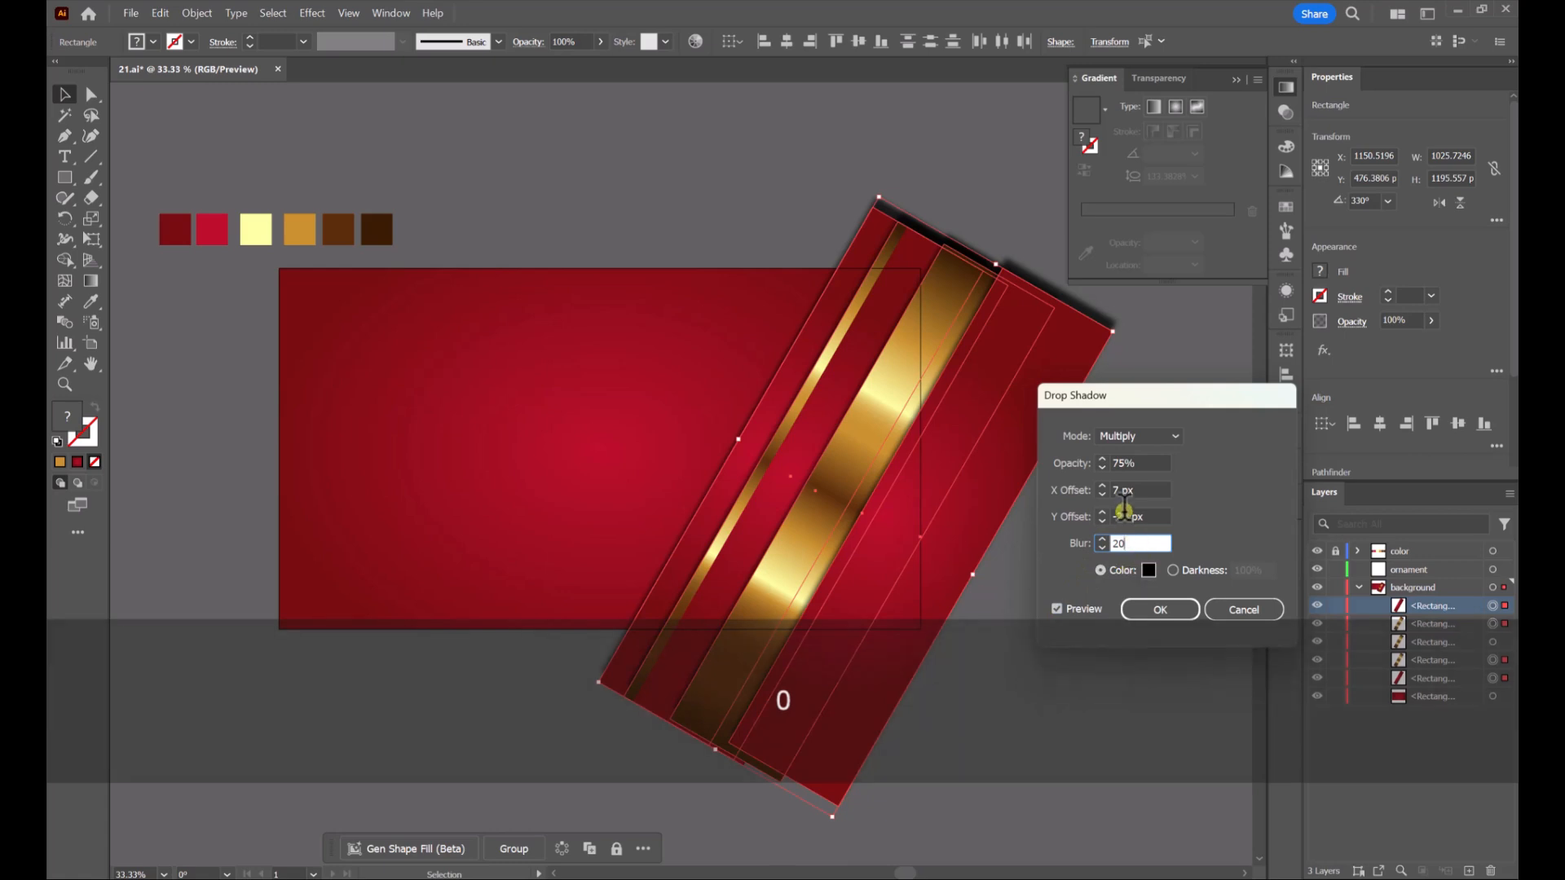
pyautogui.click(1057, 609)
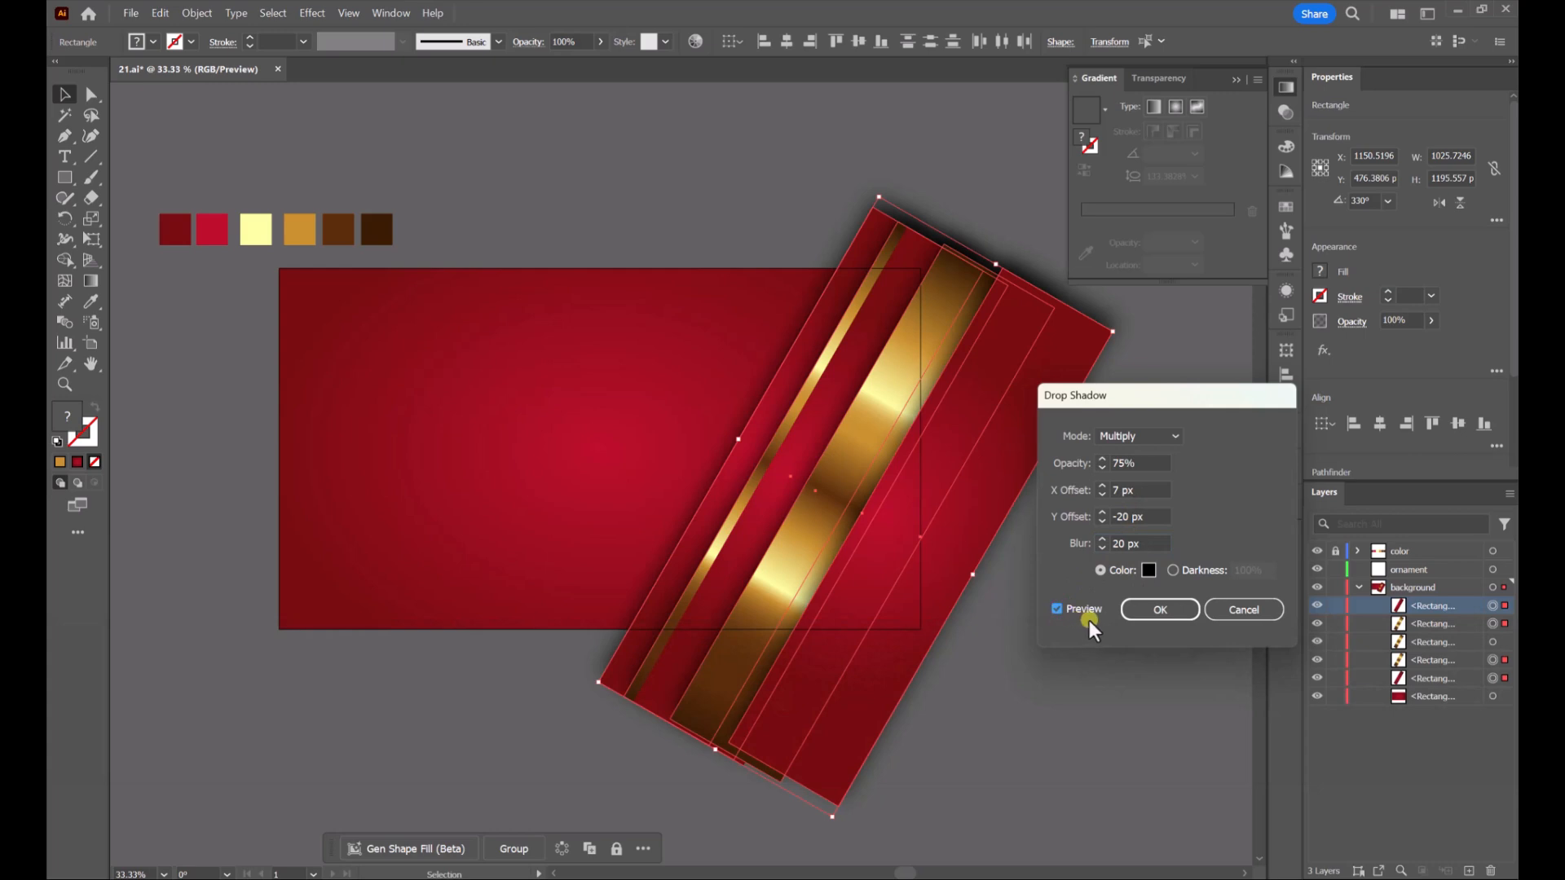
# Set the drop shadow's X offset to -10 px and opacity to 50%, apply it, and deselect the strips.
pyautogui.click(1145, 489)
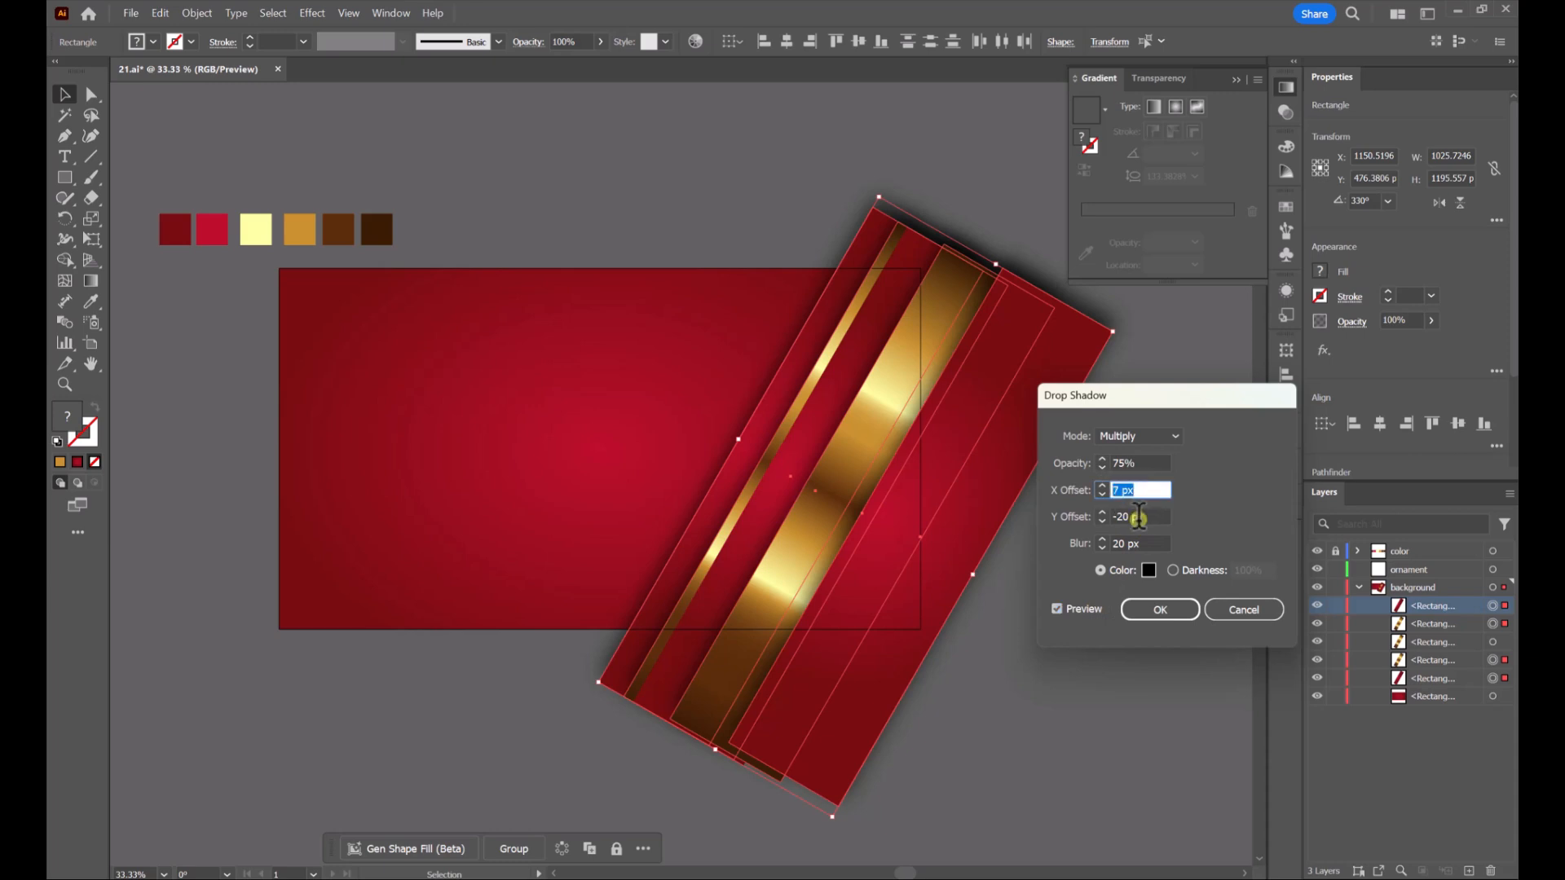
pyautogui.write('-10')
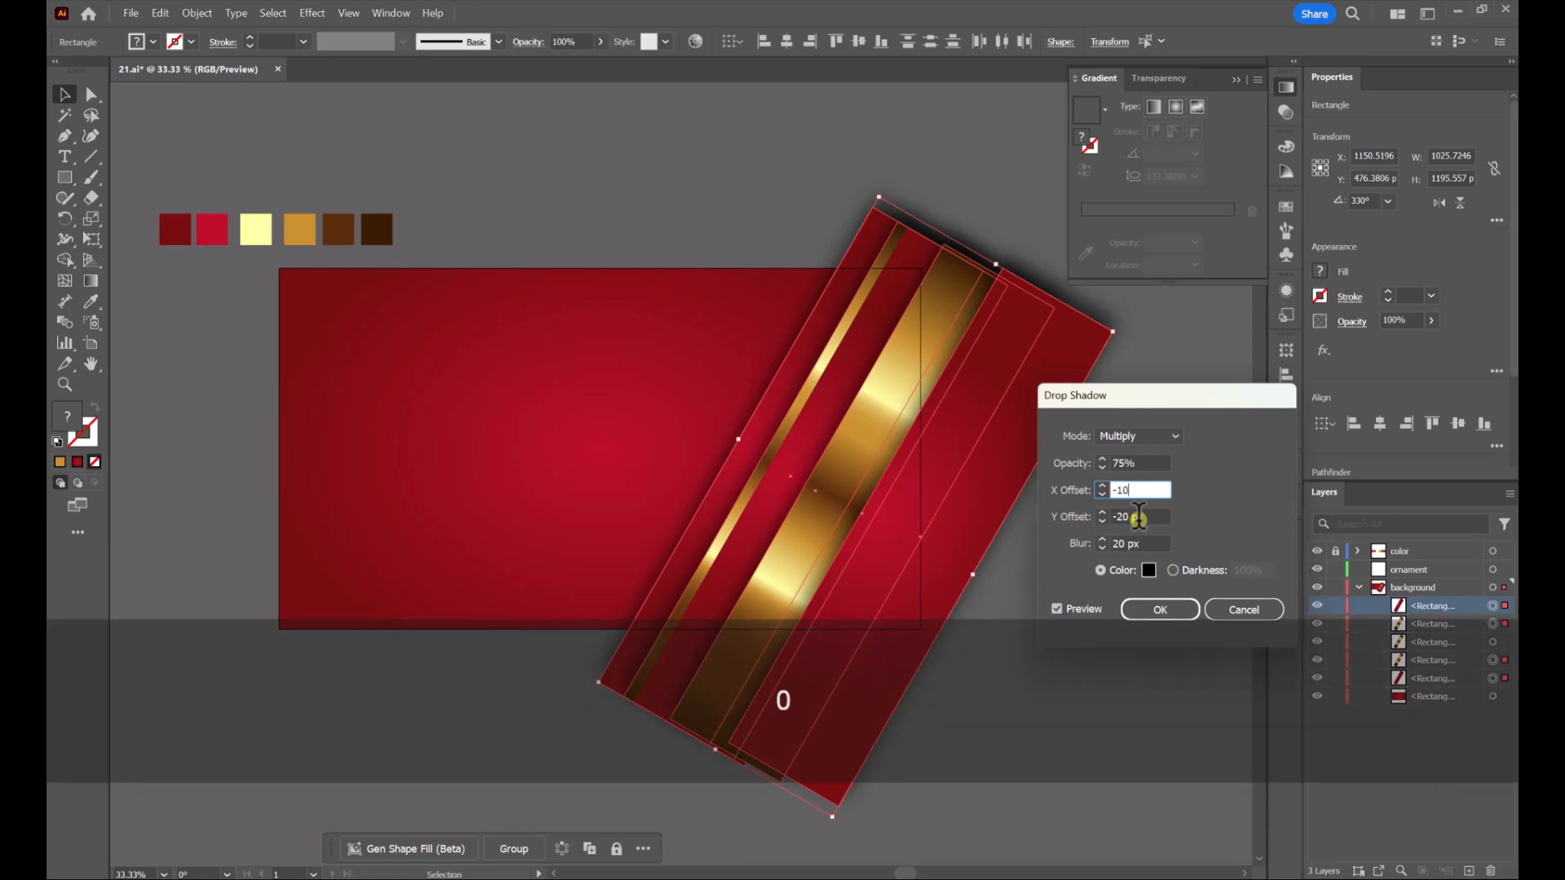
pyautogui.click(1055, 610)
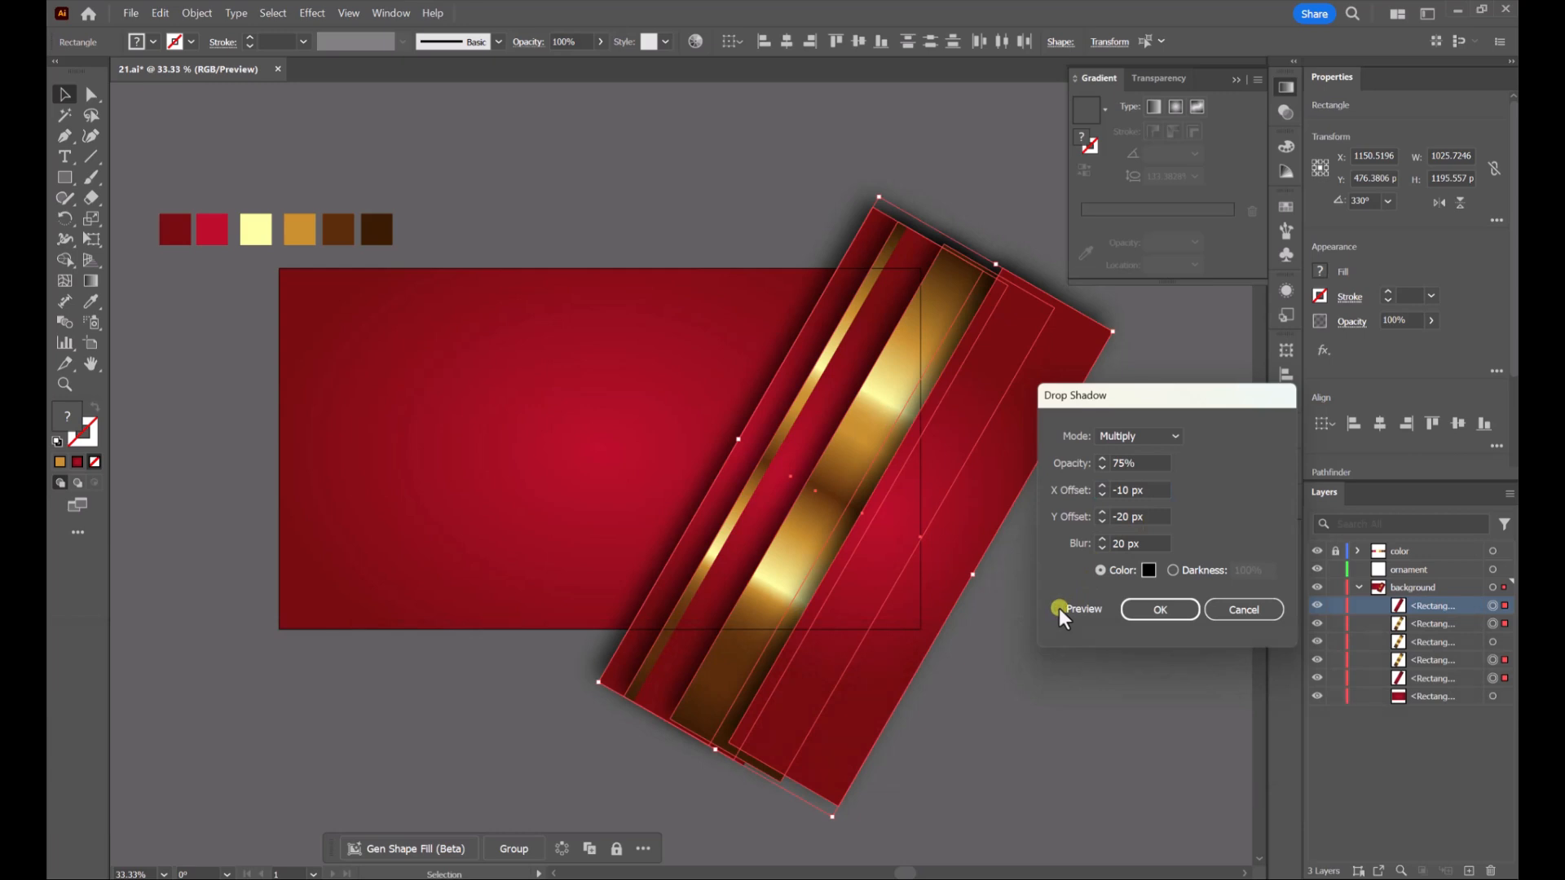
pyautogui.moveTo(1154, 462); pyautogui.dragTo(1110, 463)
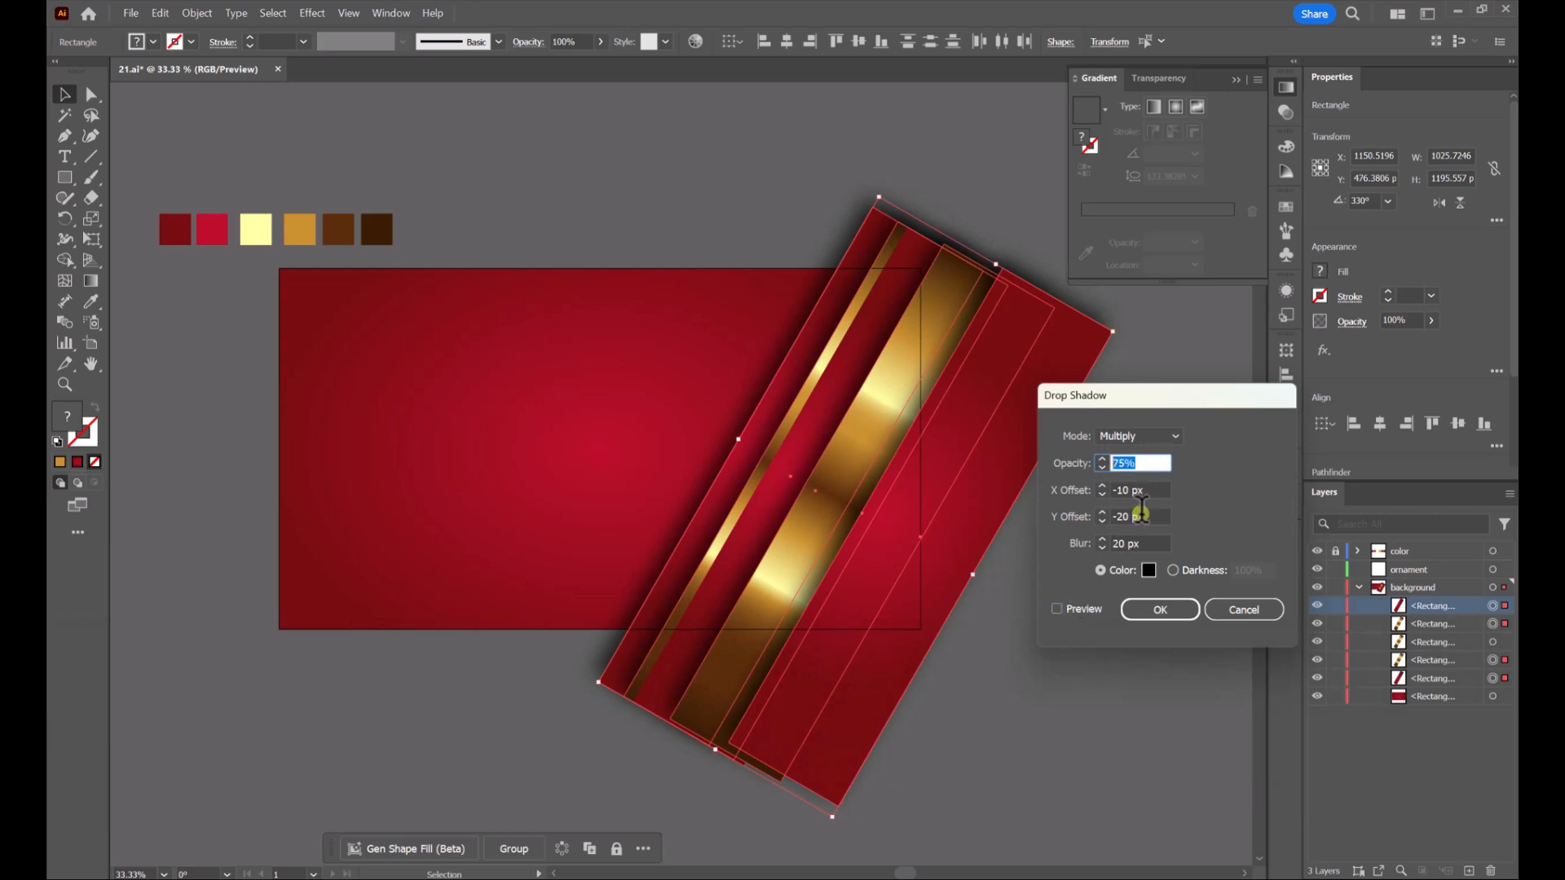
pyautogui.write('50')
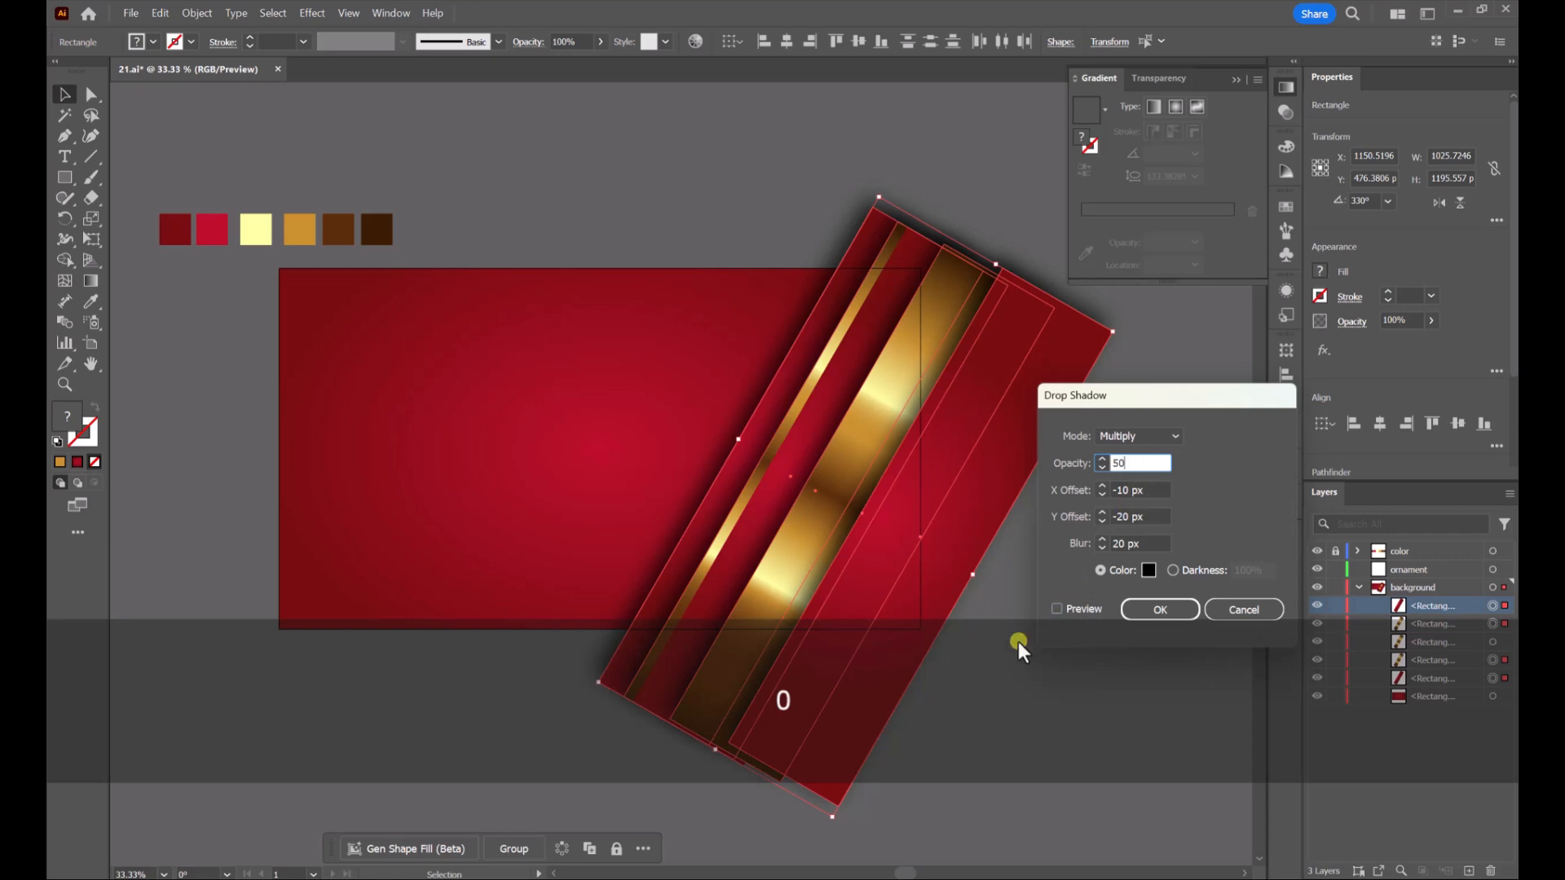
pyautogui.click(1053, 610)
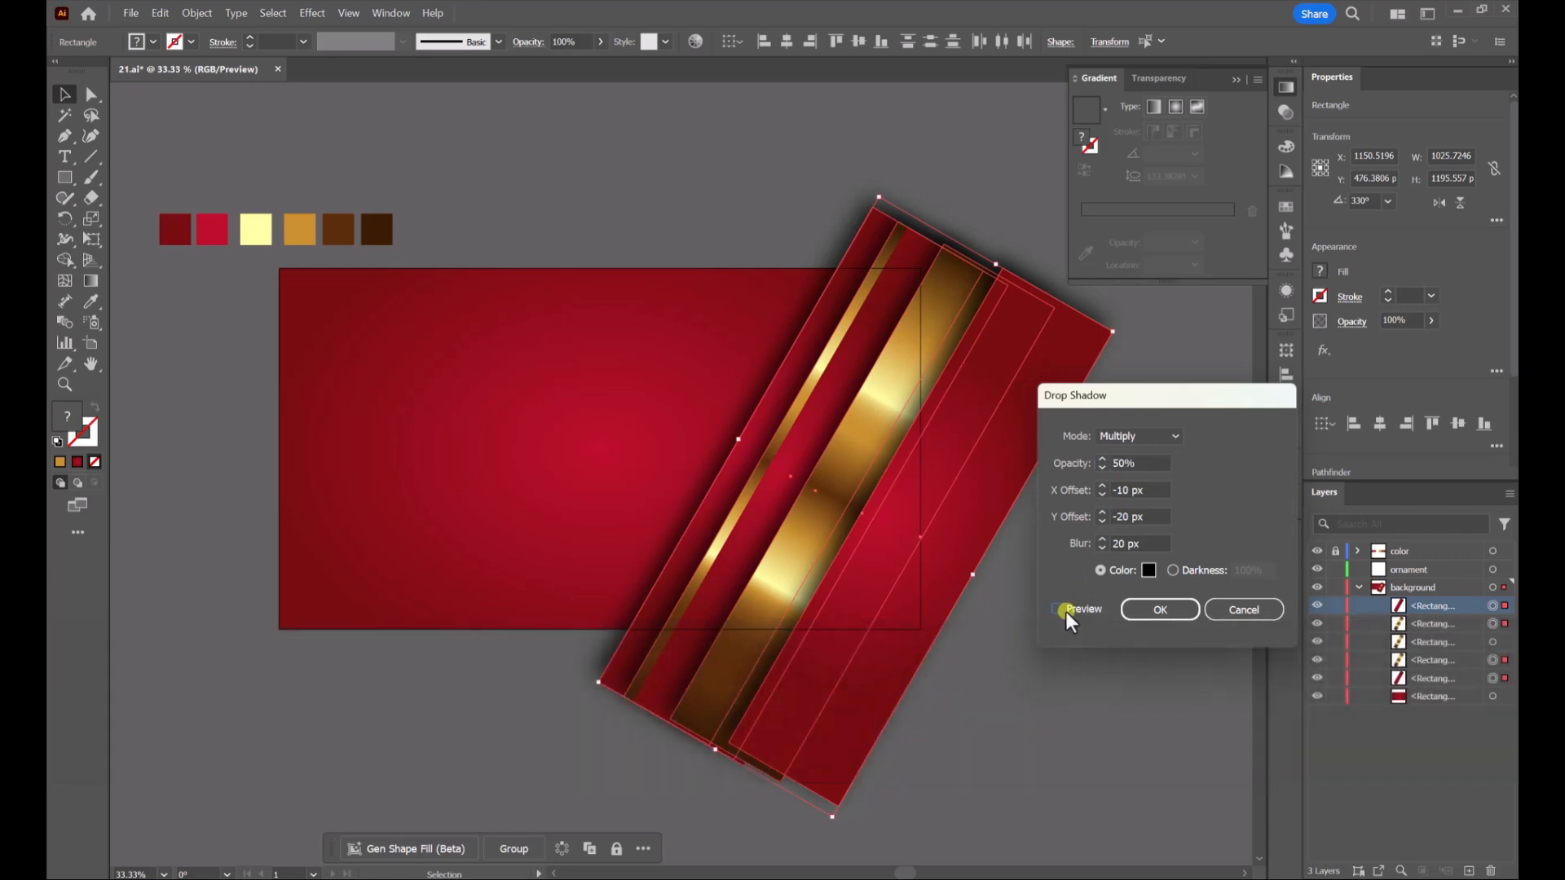
pyautogui.click(1160, 613)
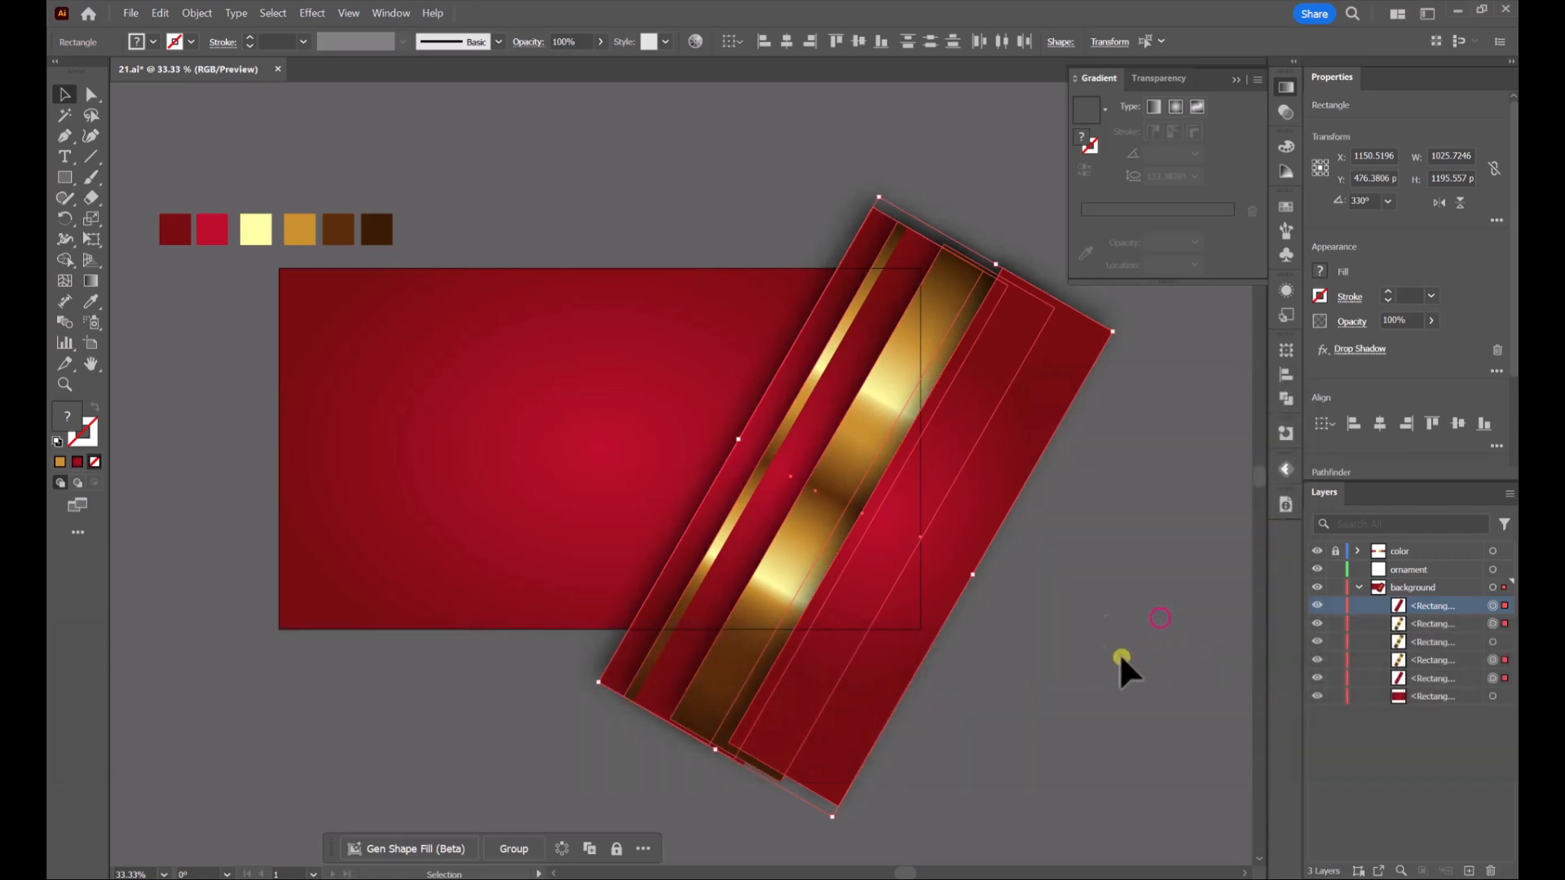
pyautogui.click(1109, 609)
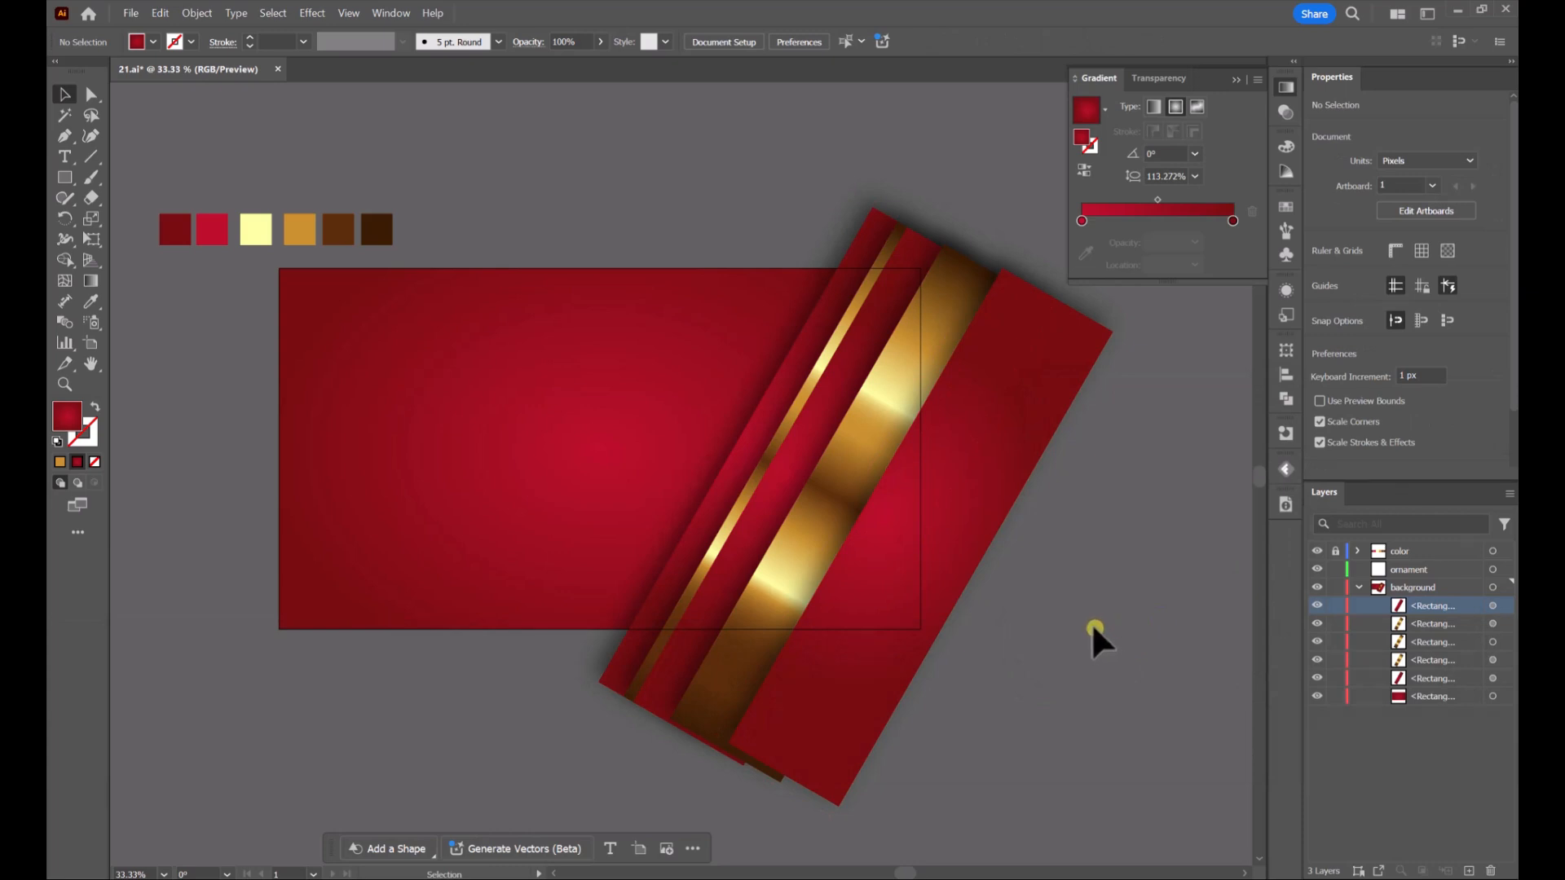
# Select all five diagonal strips and shift them slightly up and right to about X 1164 px, Y 470 px.
pyautogui.click(866, 210)
pyautogui.keyDown('shift'); pyautogui.click(715, 322); pyautogui.keyUp('shift')
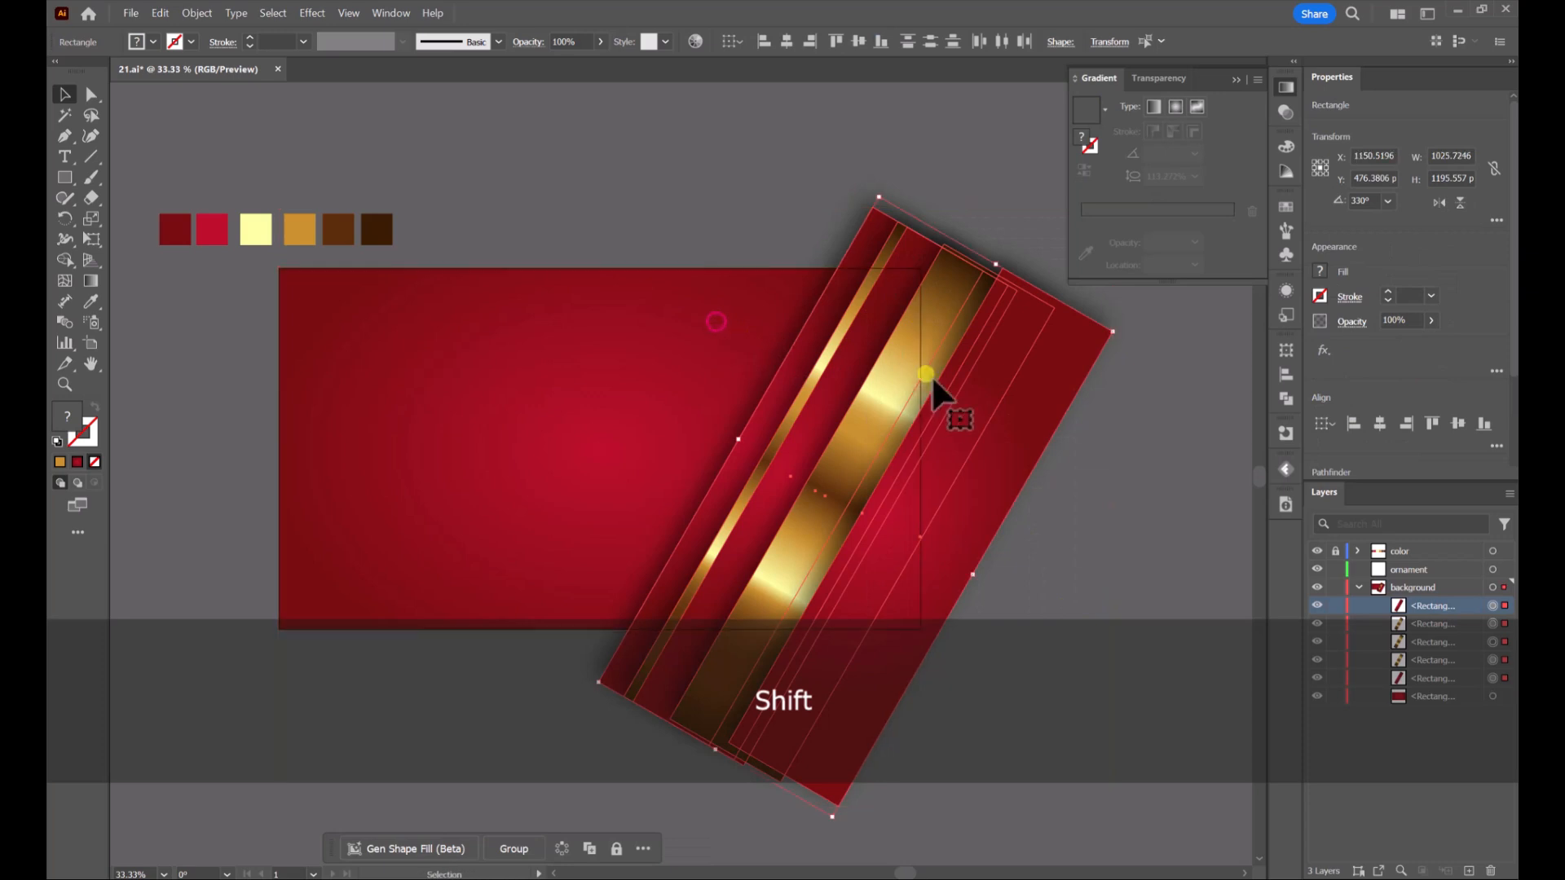
pyautogui.moveTo(959, 394)
pyautogui.mouseDown()
pyautogui.moveTo(928, 431)
pyautogui.moveTo(985, 381)
pyautogui.moveTo(963, 392)
pyautogui.mouseUp()
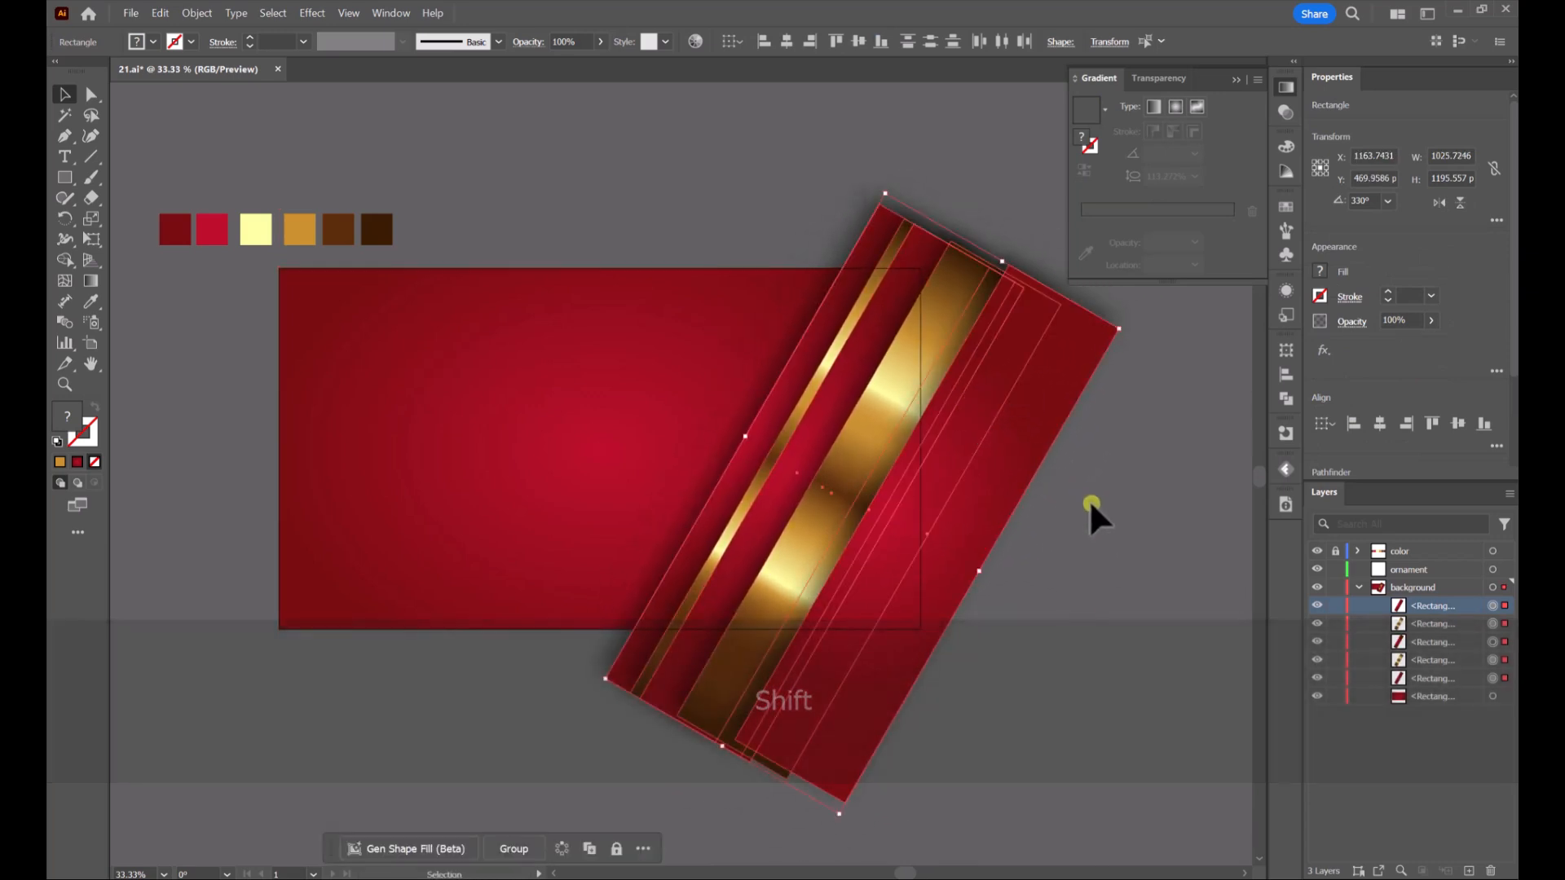
# Duplicate all five strips and move the copy to the left side of the artboard, about X 306 px, Y 399 px.
pyautogui.hotkey('ctrl', 'c')
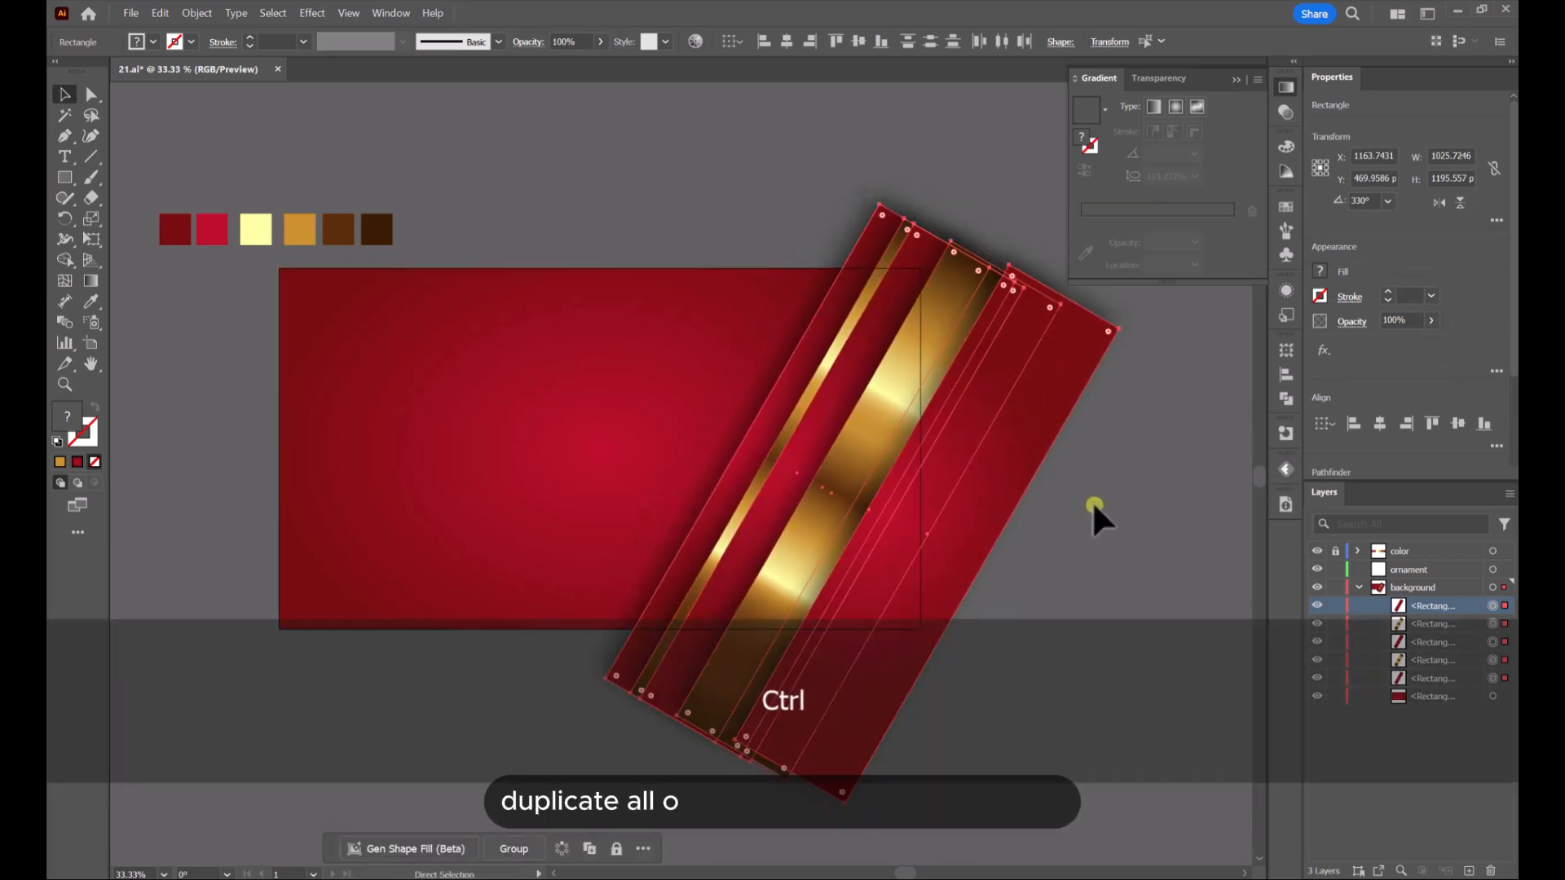
pyautogui.hotkey('ctrl', 'v')
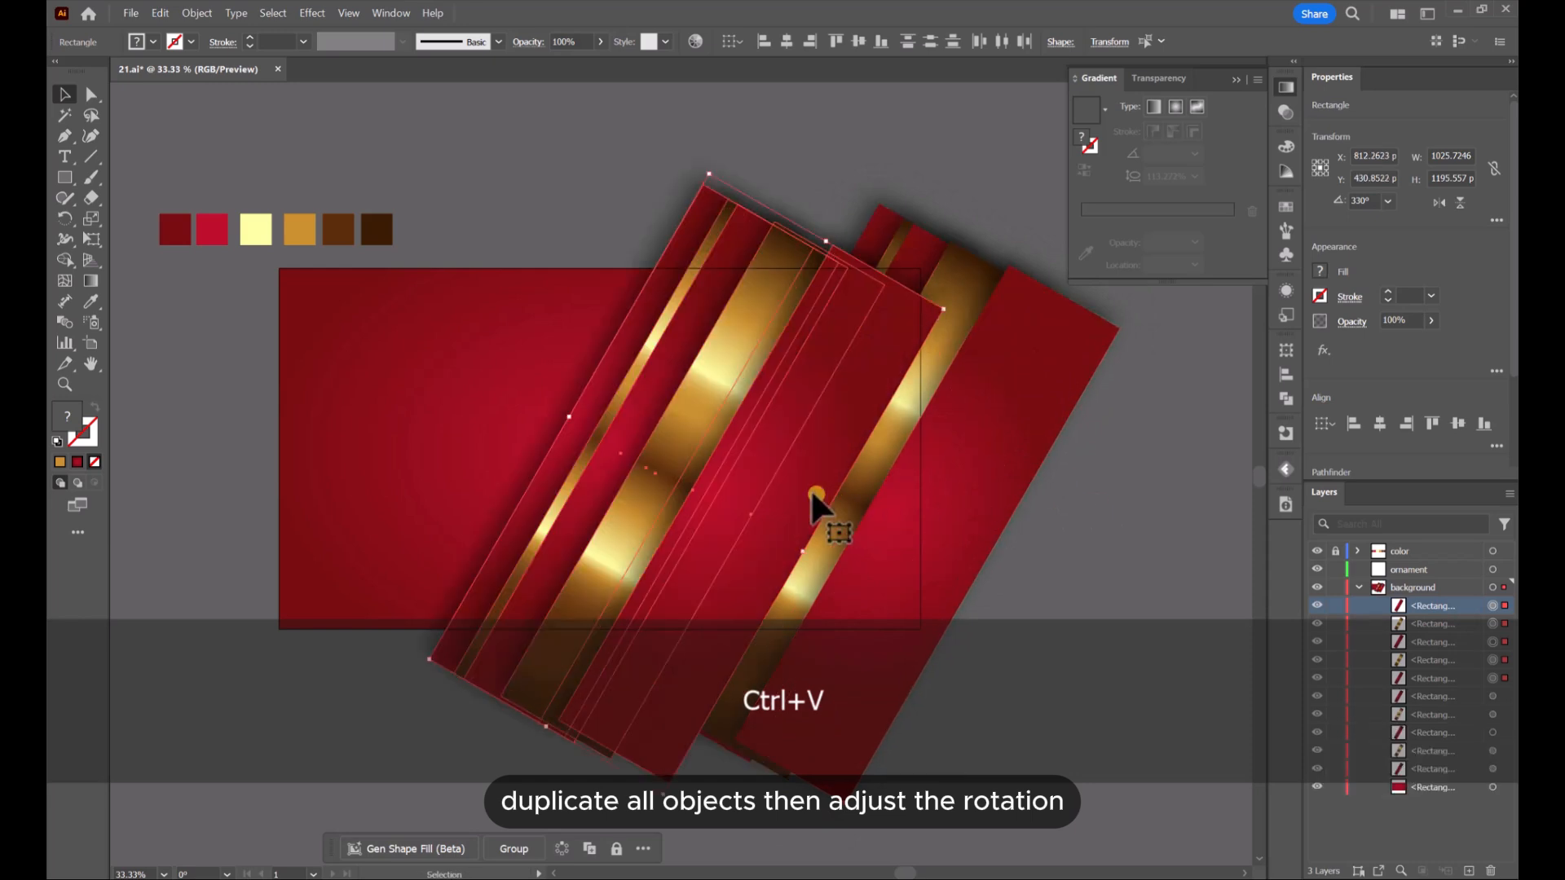
pyautogui.moveTo(812, 493); pyautogui.dragTo(512, 455)
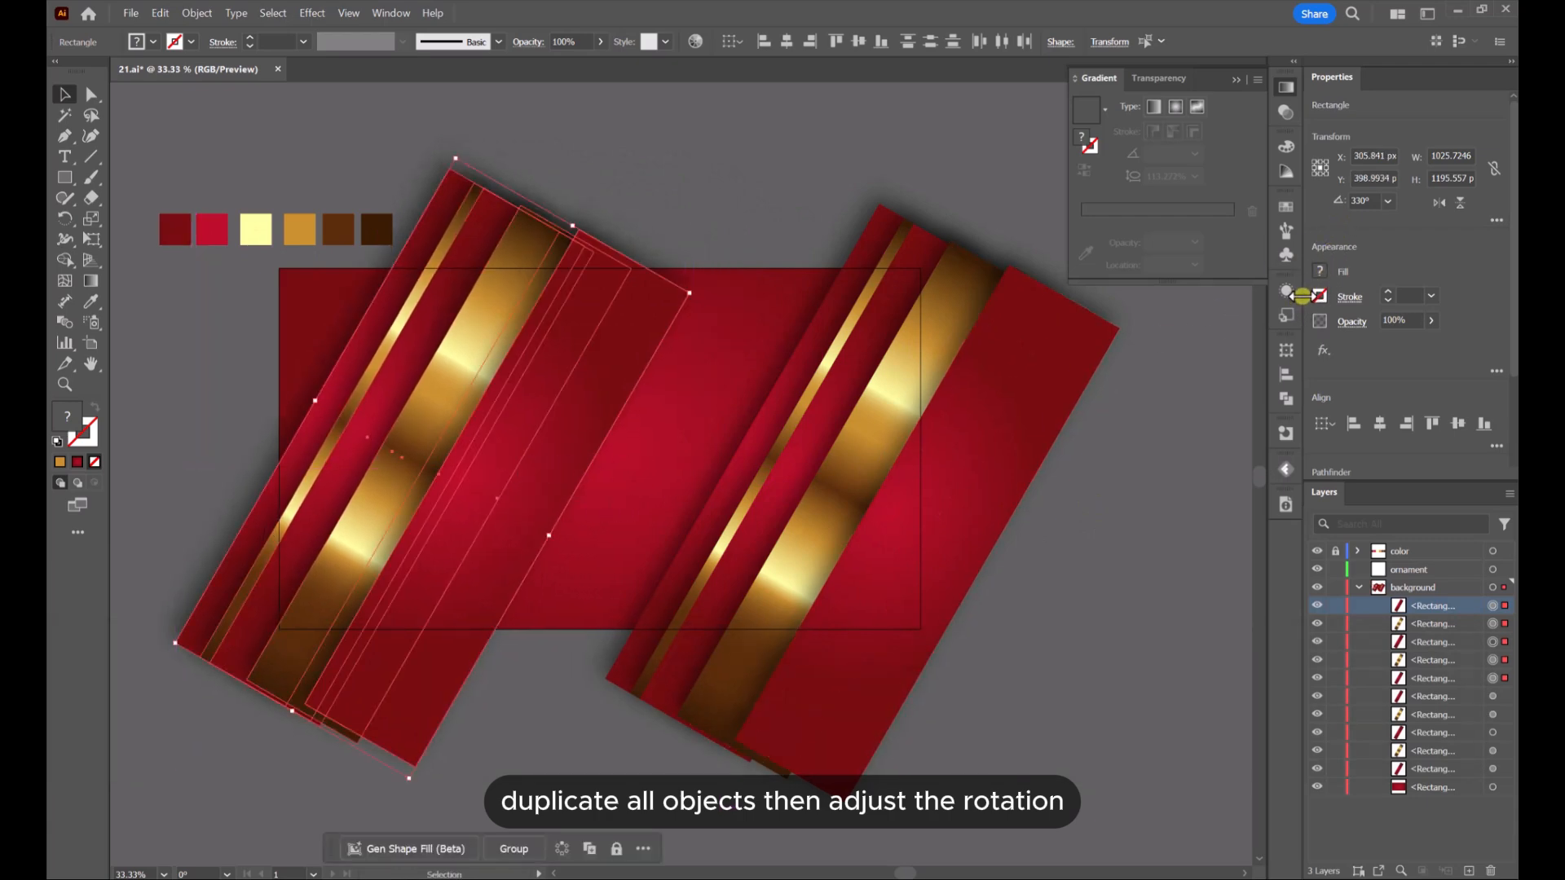
# Set the copied strips' rotation to 30° and move them to about X 150 px, Y 360 px.
pyautogui.click(1372, 200)
pyautogui.write('30')
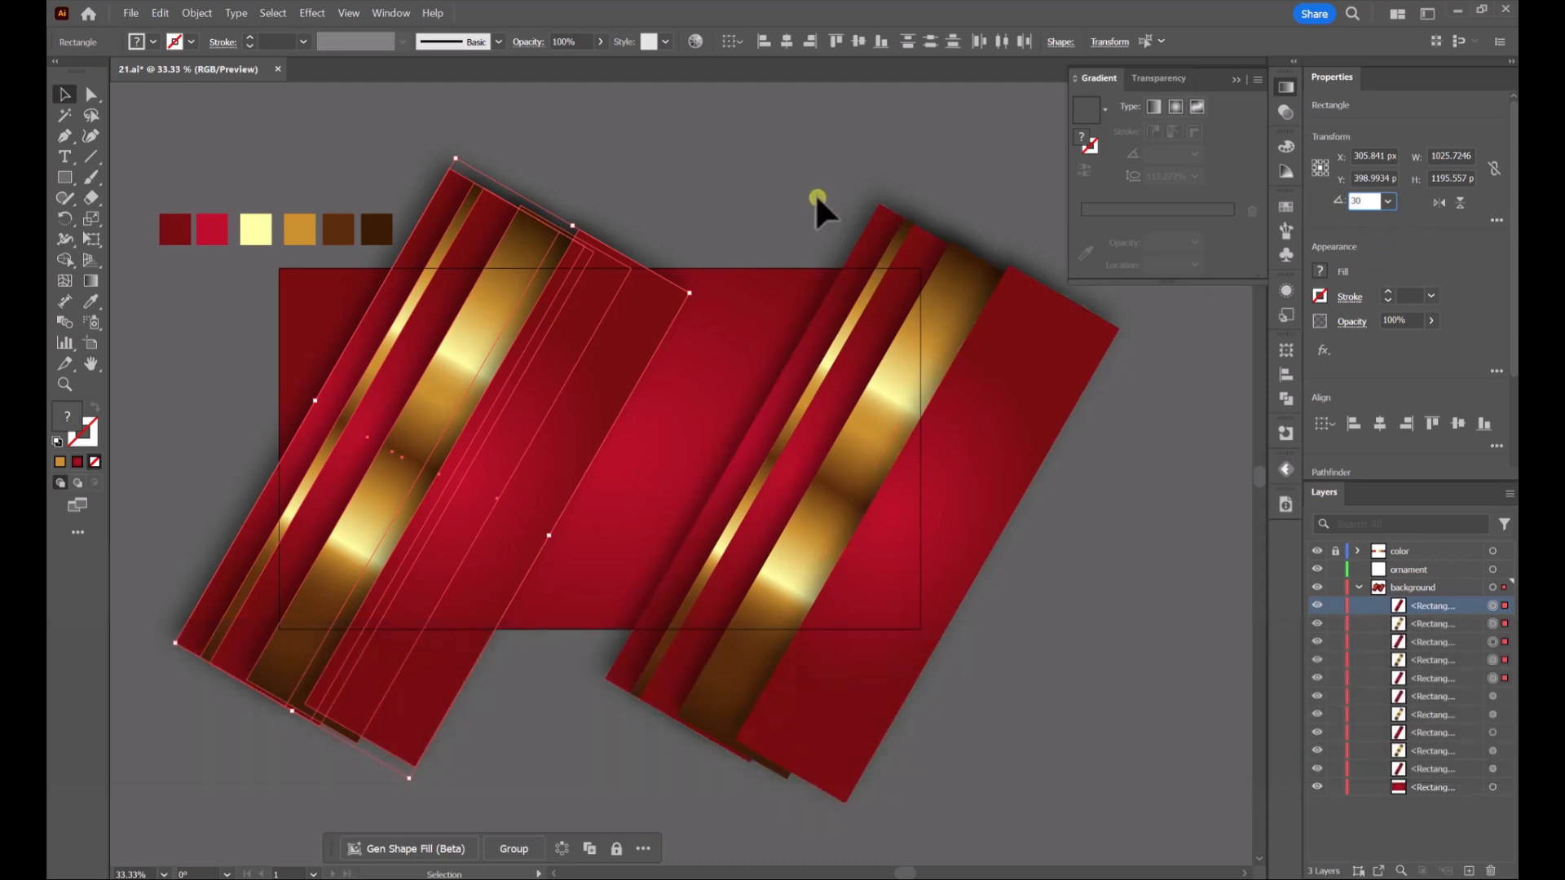
pyautogui.press('Return')
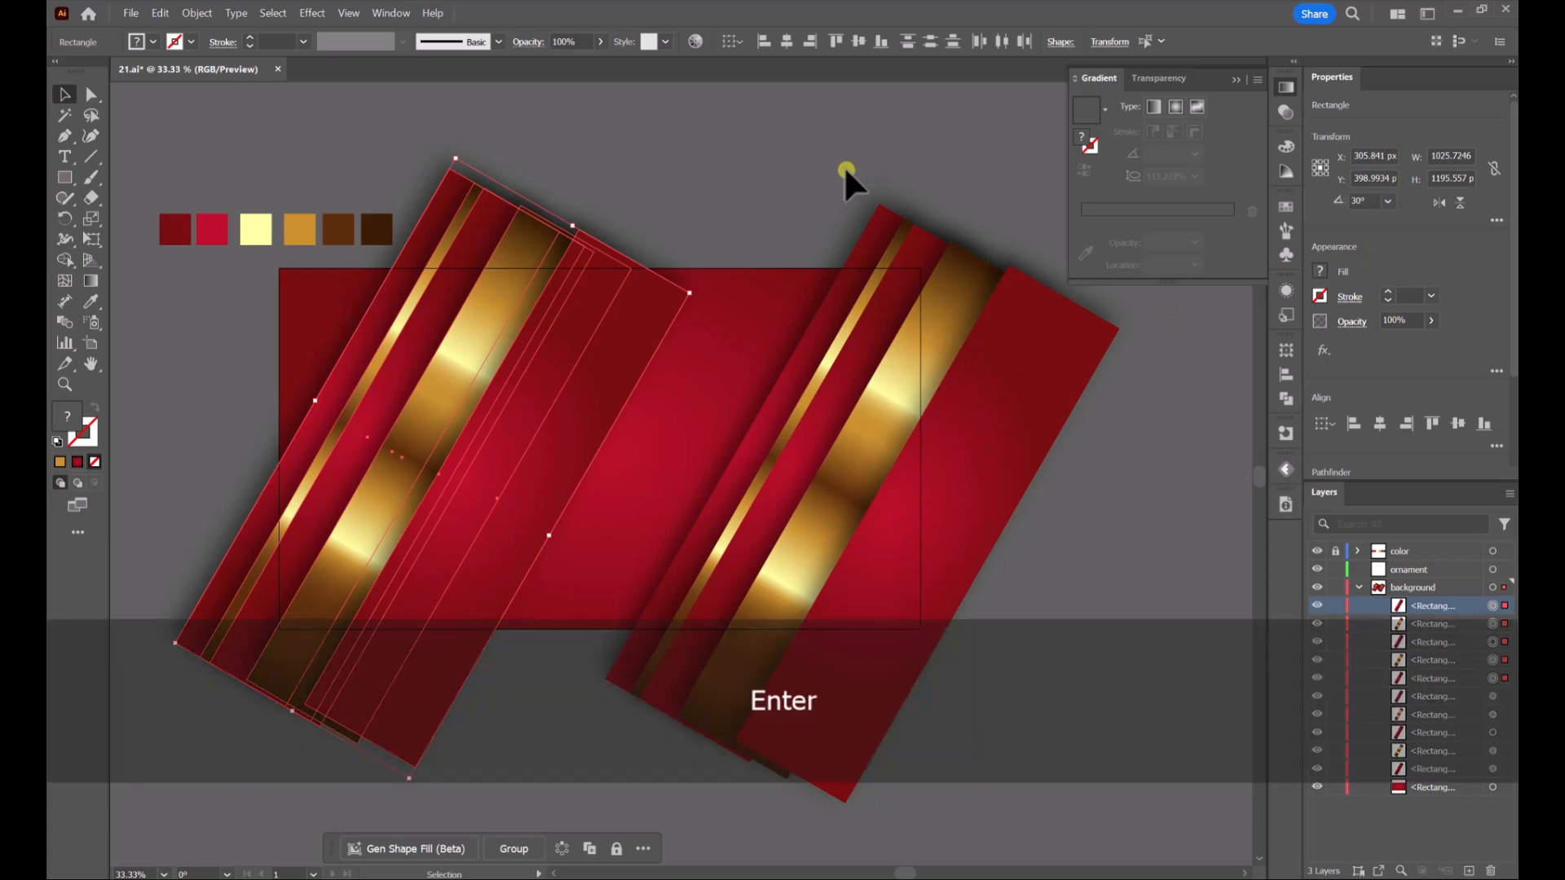
pyautogui.moveTo(425, 527); pyautogui.dragTo(406, 513)
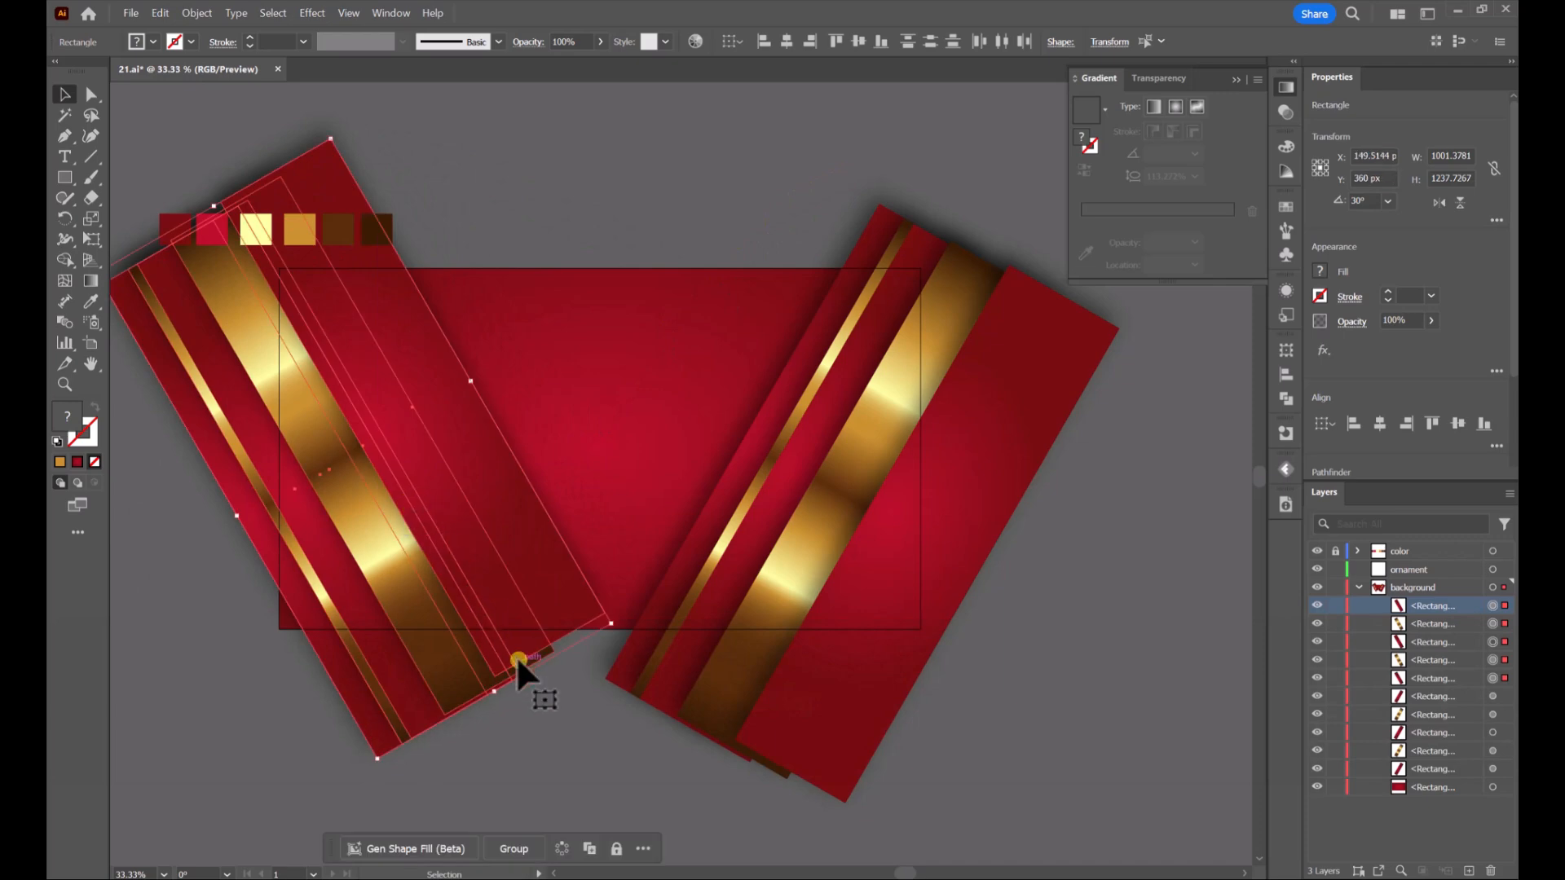
# Flip the copied strips horizontally, move them to about X 32 px, Y 278 px, and deselect them.
pyautogui.click(1434, 210)
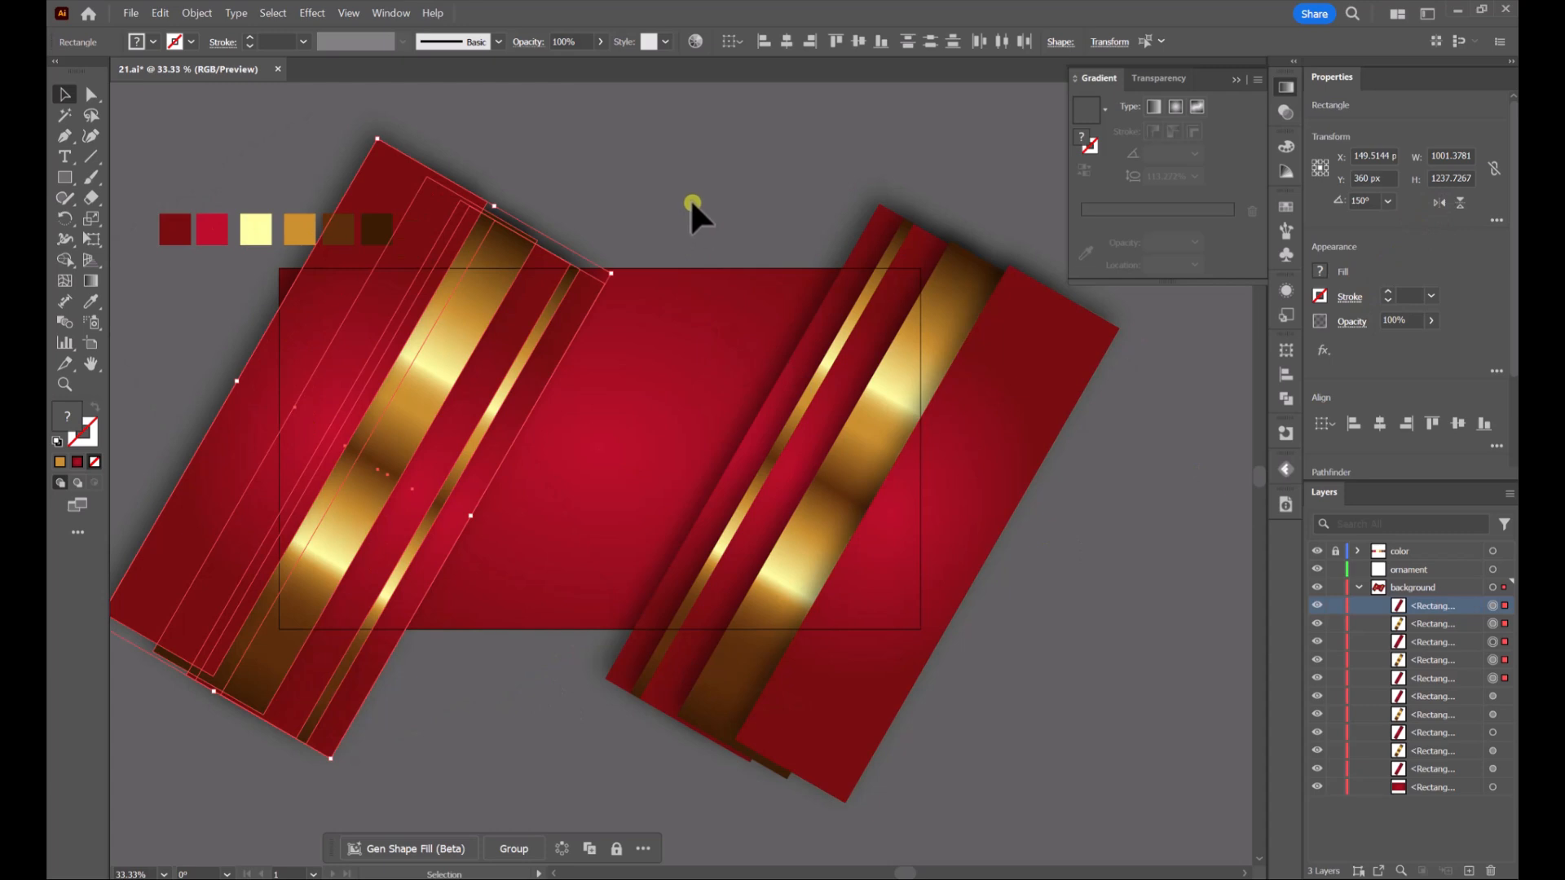
pyautogui.moveTo(596, 271); pyautogui.dragTo(390, 383)
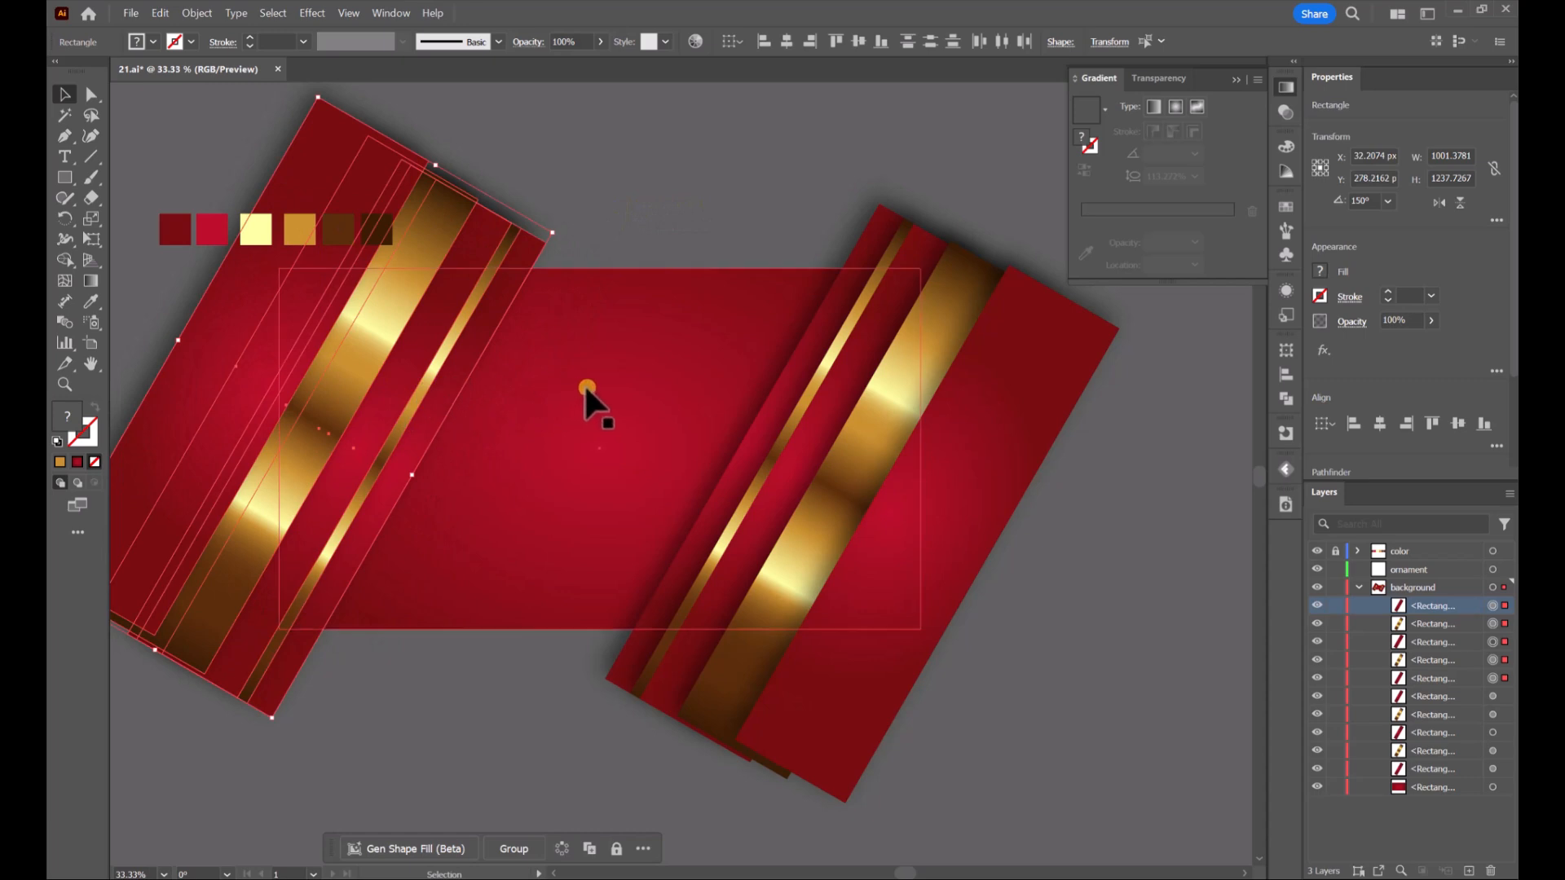
pyautogui.click(620, 214)
pyautogui.press('space')
pyautogui.moveTo(583, 210); pyautogui.dragTo(697, 242)
# Select the shadowed strips in the left-hand copy and set their drop shadow to X offset 10 px and Y offset 20 px.
pyautogui.click(608, 351)
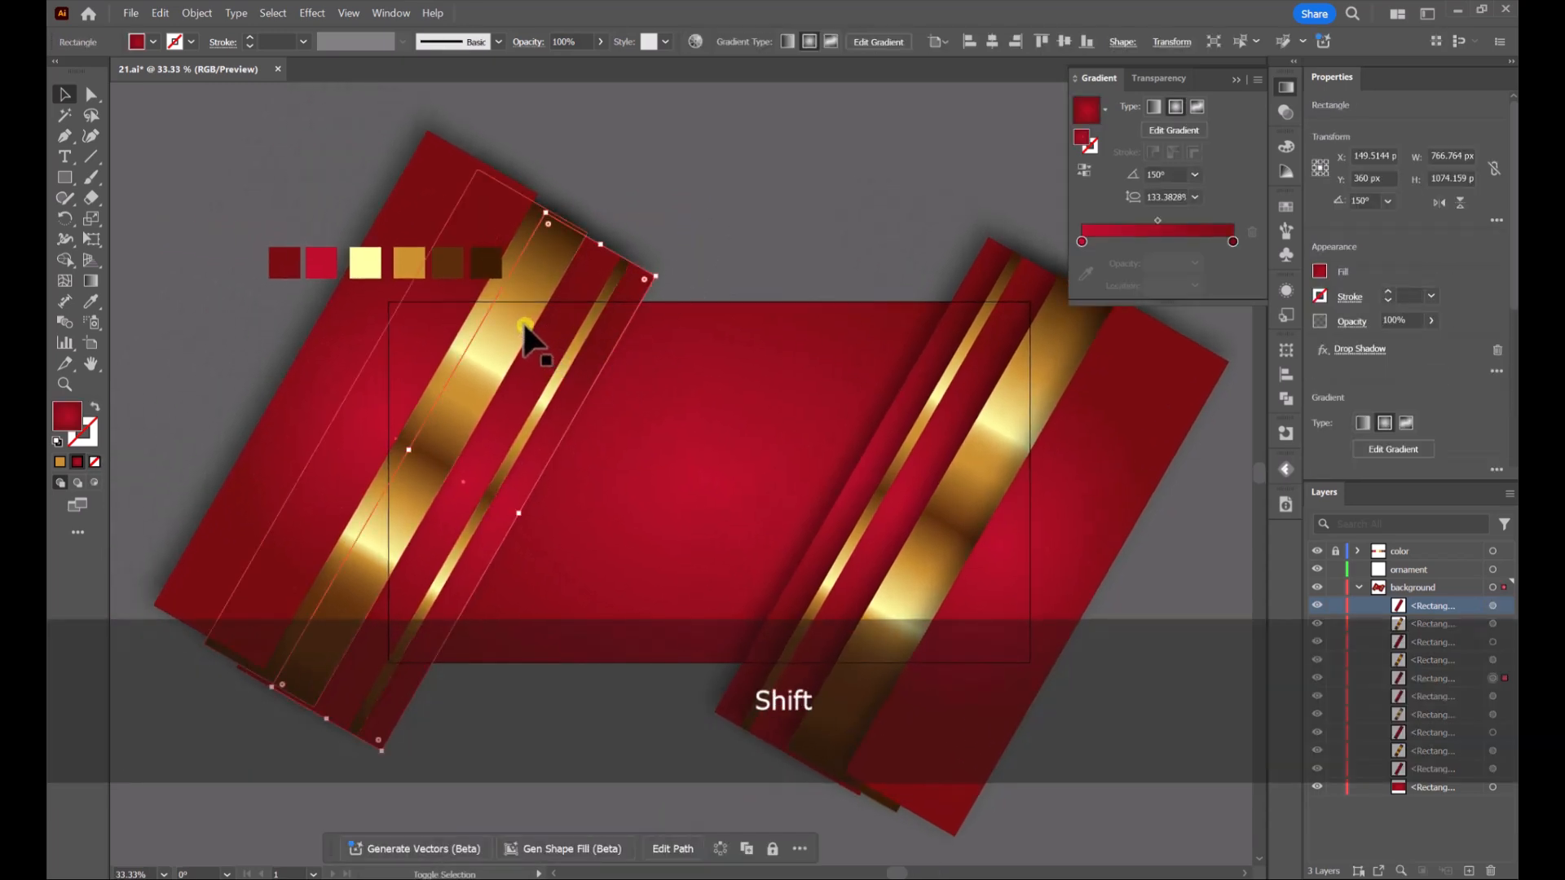
pyautogui.keyDown('shift'); pyautogui.click(505, 342); pyautogui.keyUp('shift')
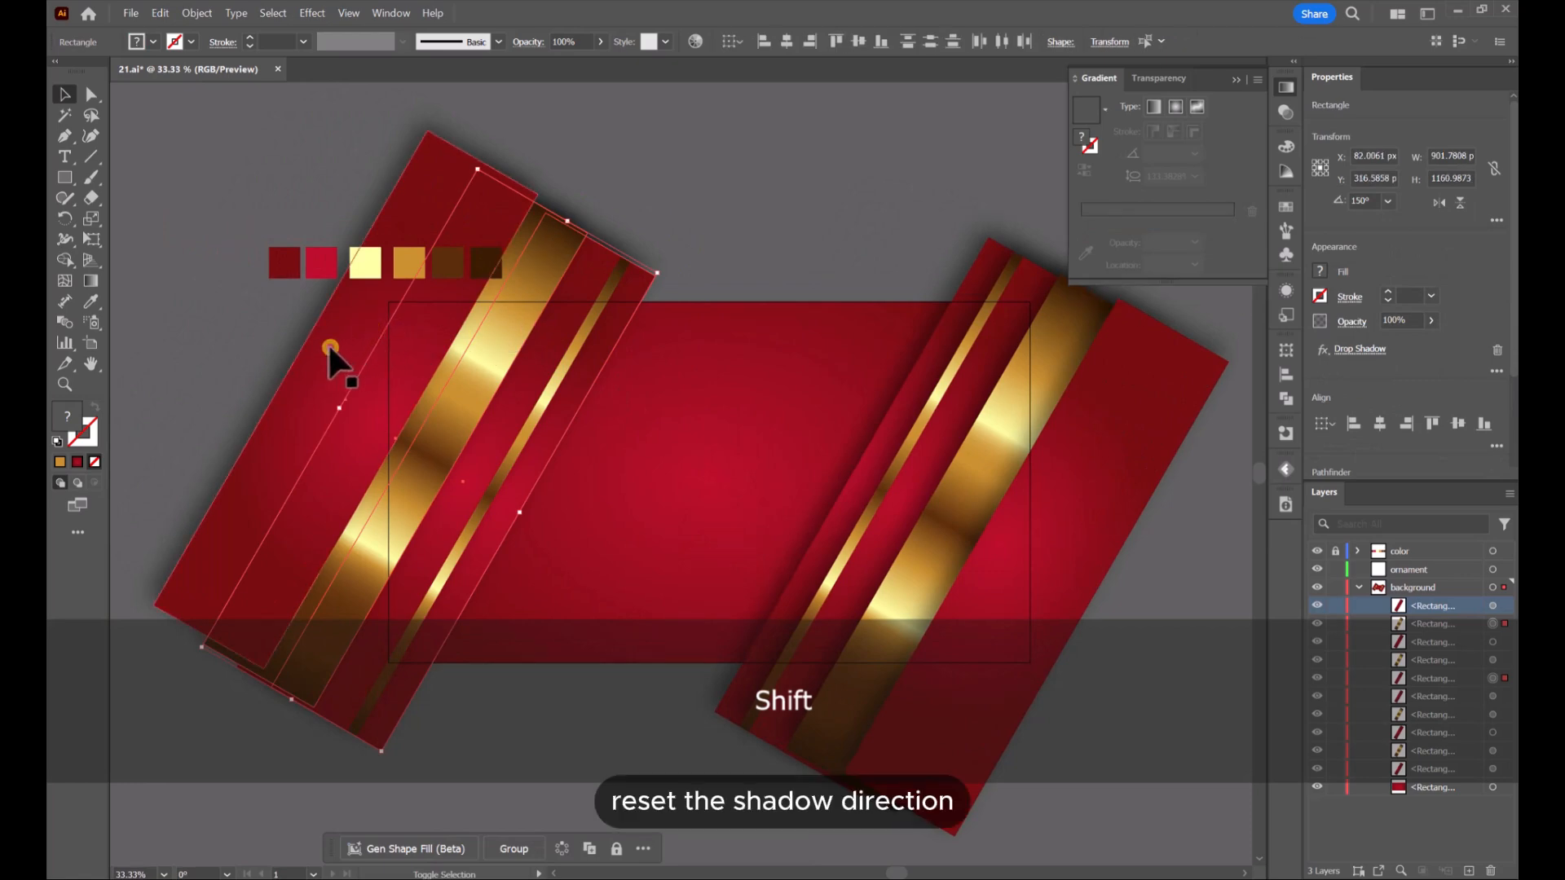
pyautogui.keyDown('shift'); pyautogui.click(562, 379); pyautogui.keyUp('shift')
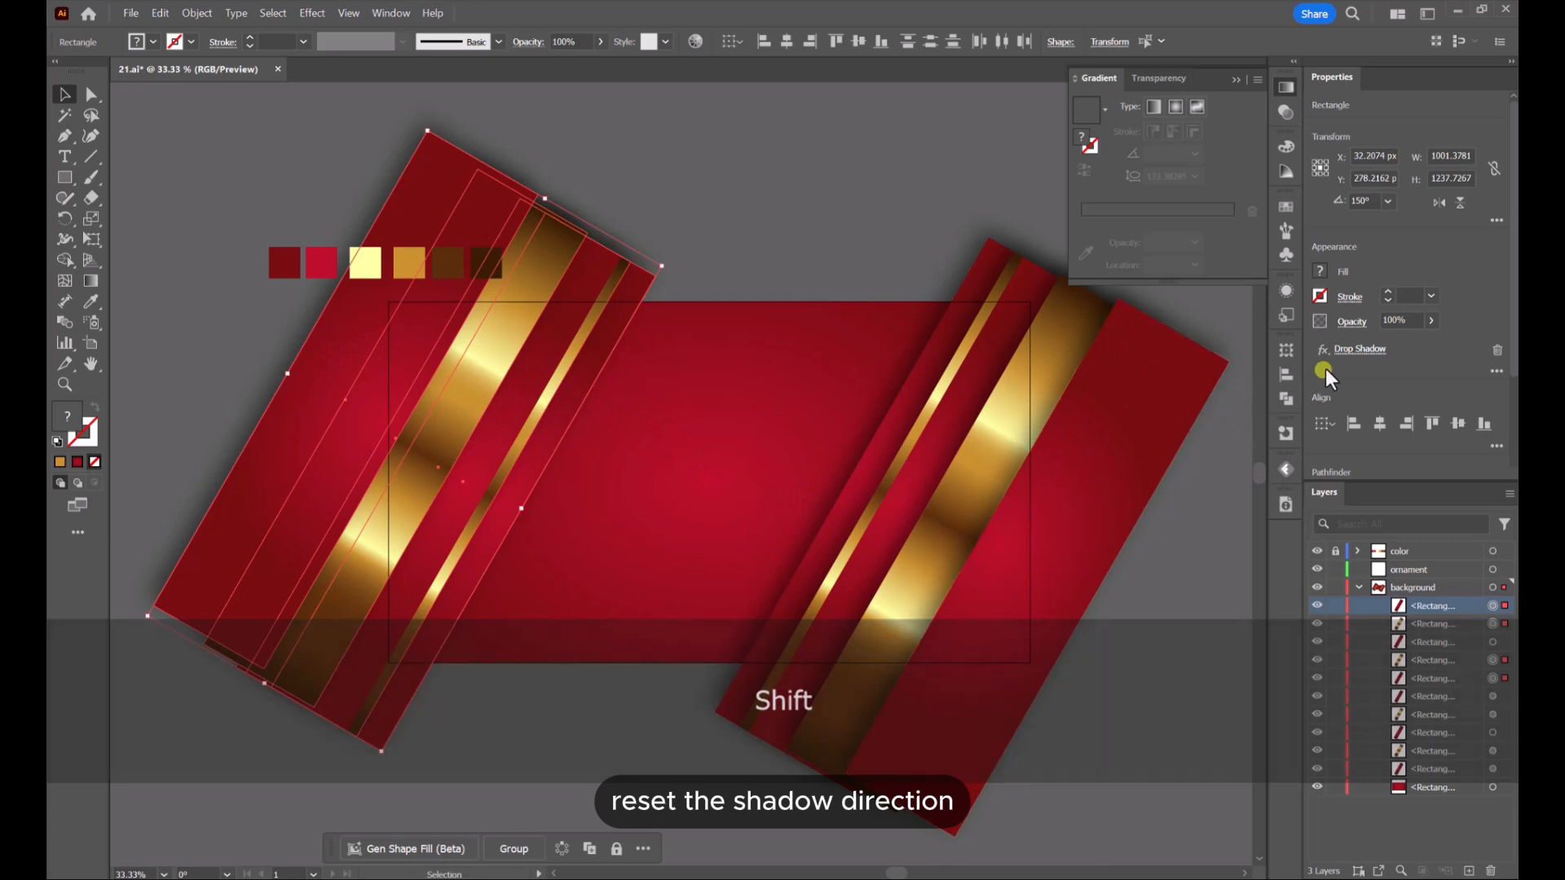
pyautogui.click(1351, 354)
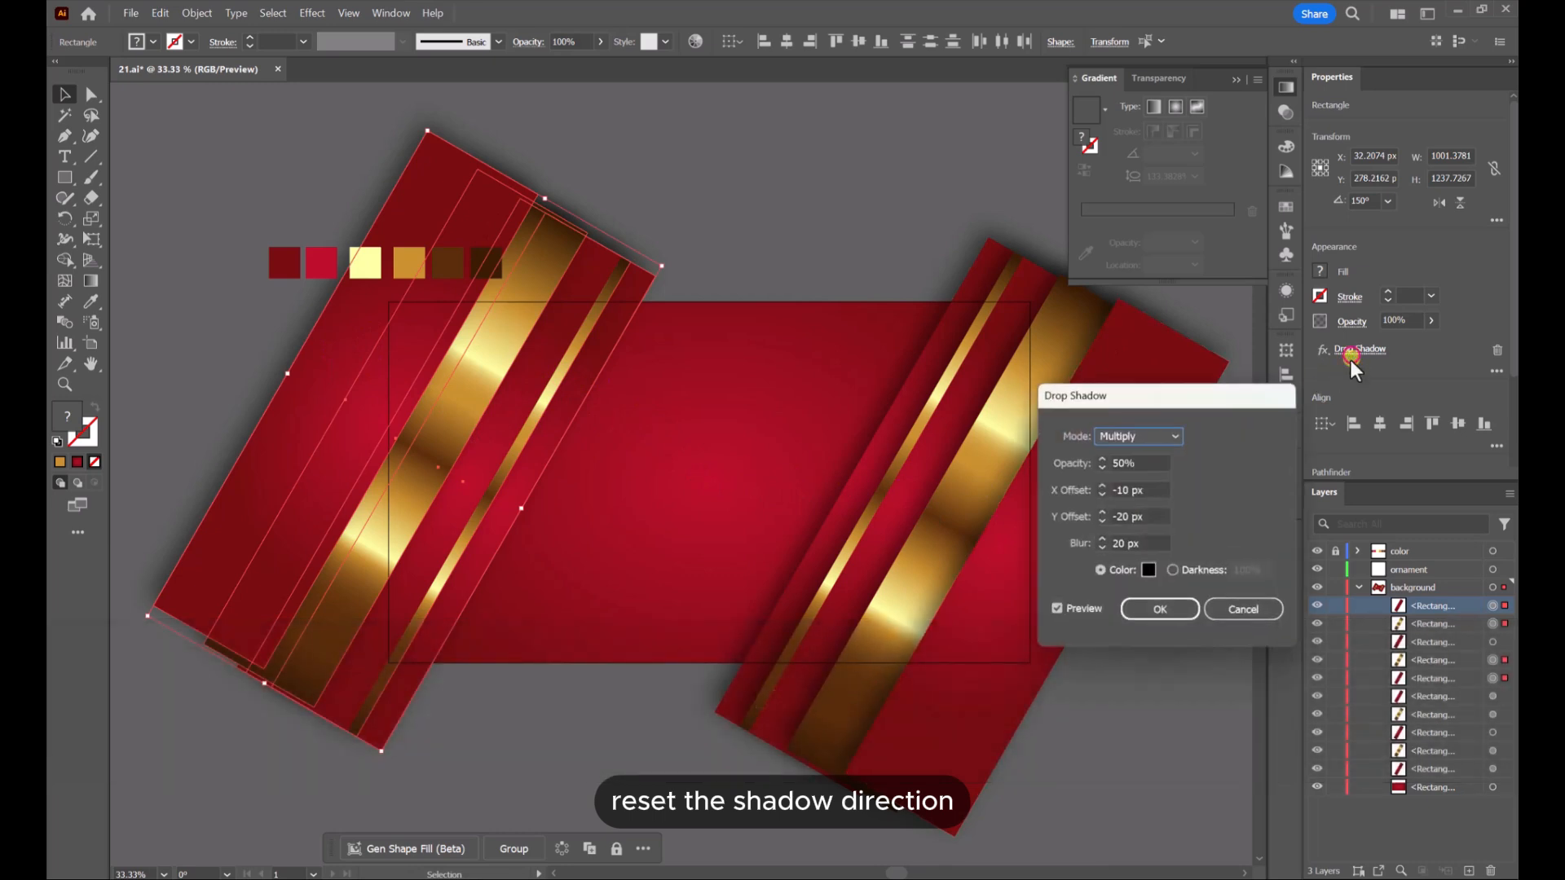
pyautogui.click(1118, 490)
pyautogui.press('BackSpace')
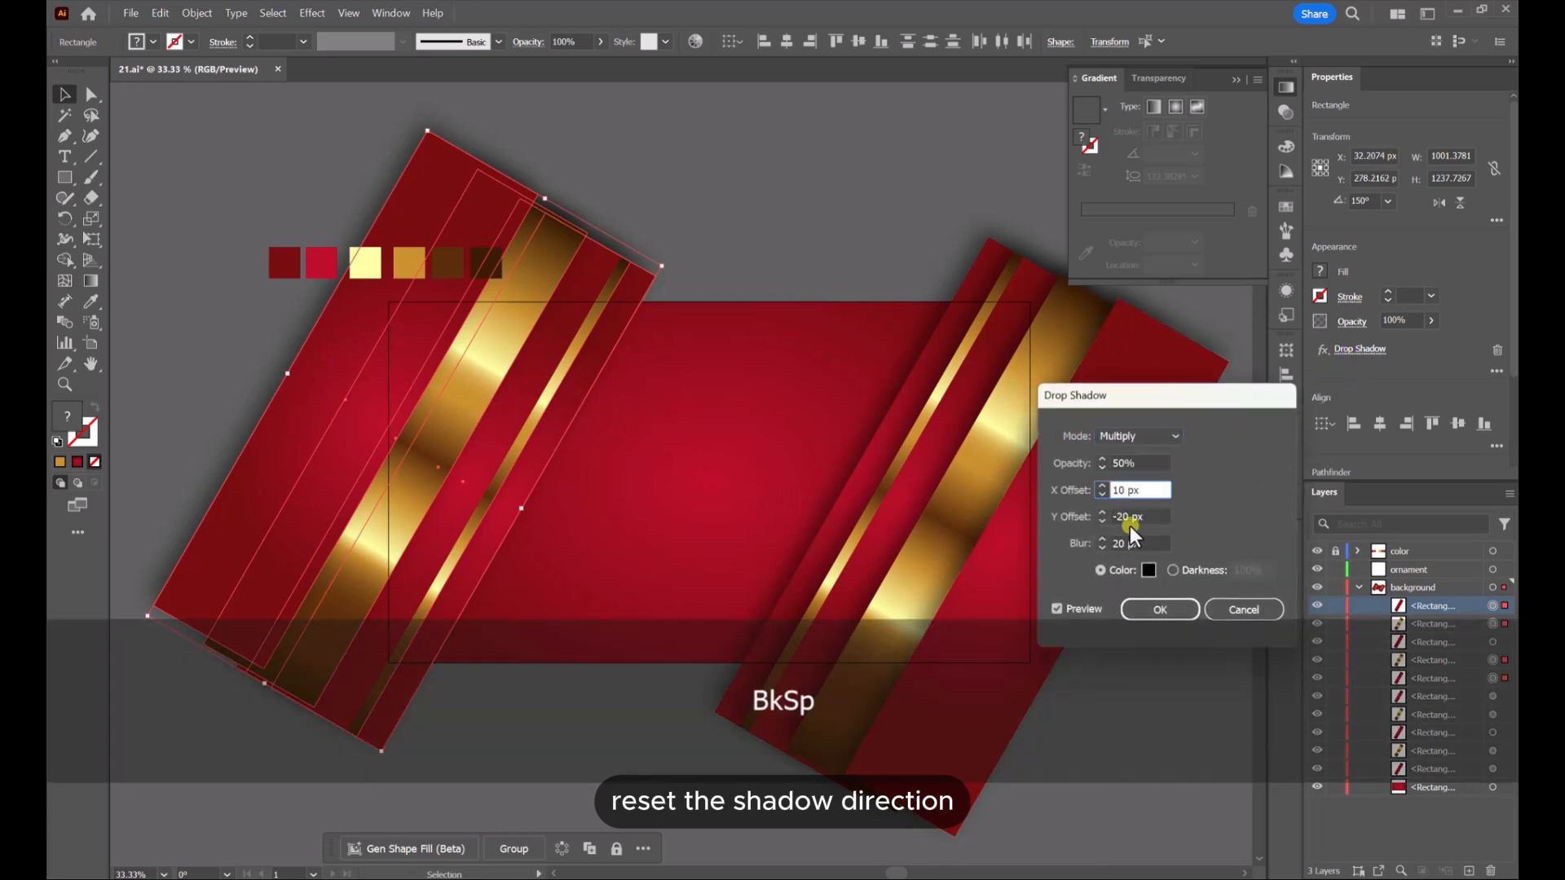
pyautogui.click(1119, 517)
pyautogui.press('BackSpace')
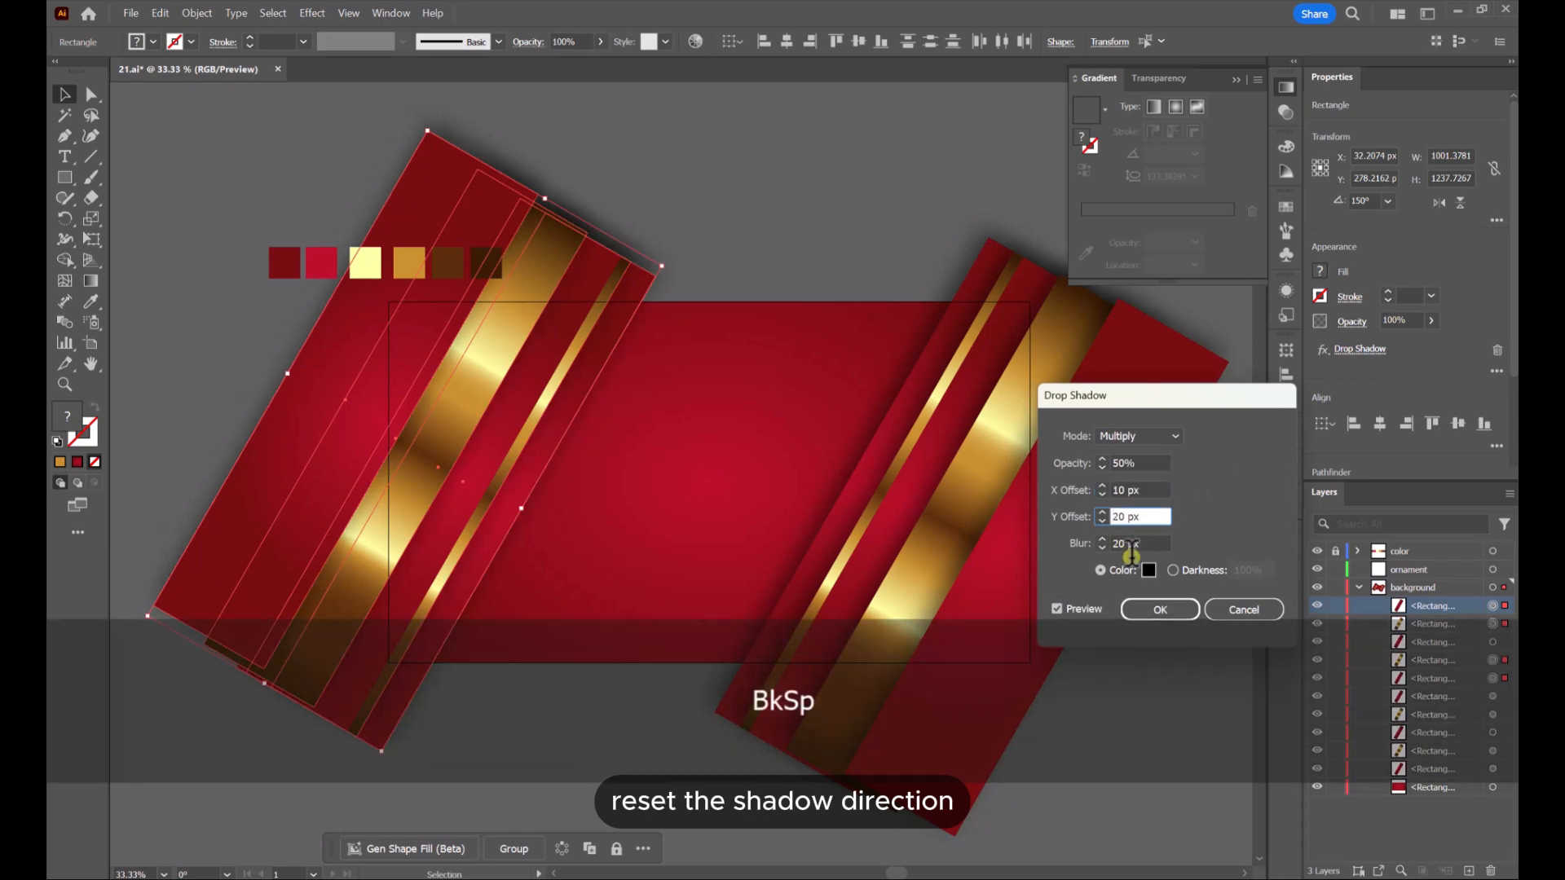
pyautogui.click(1058, 610)
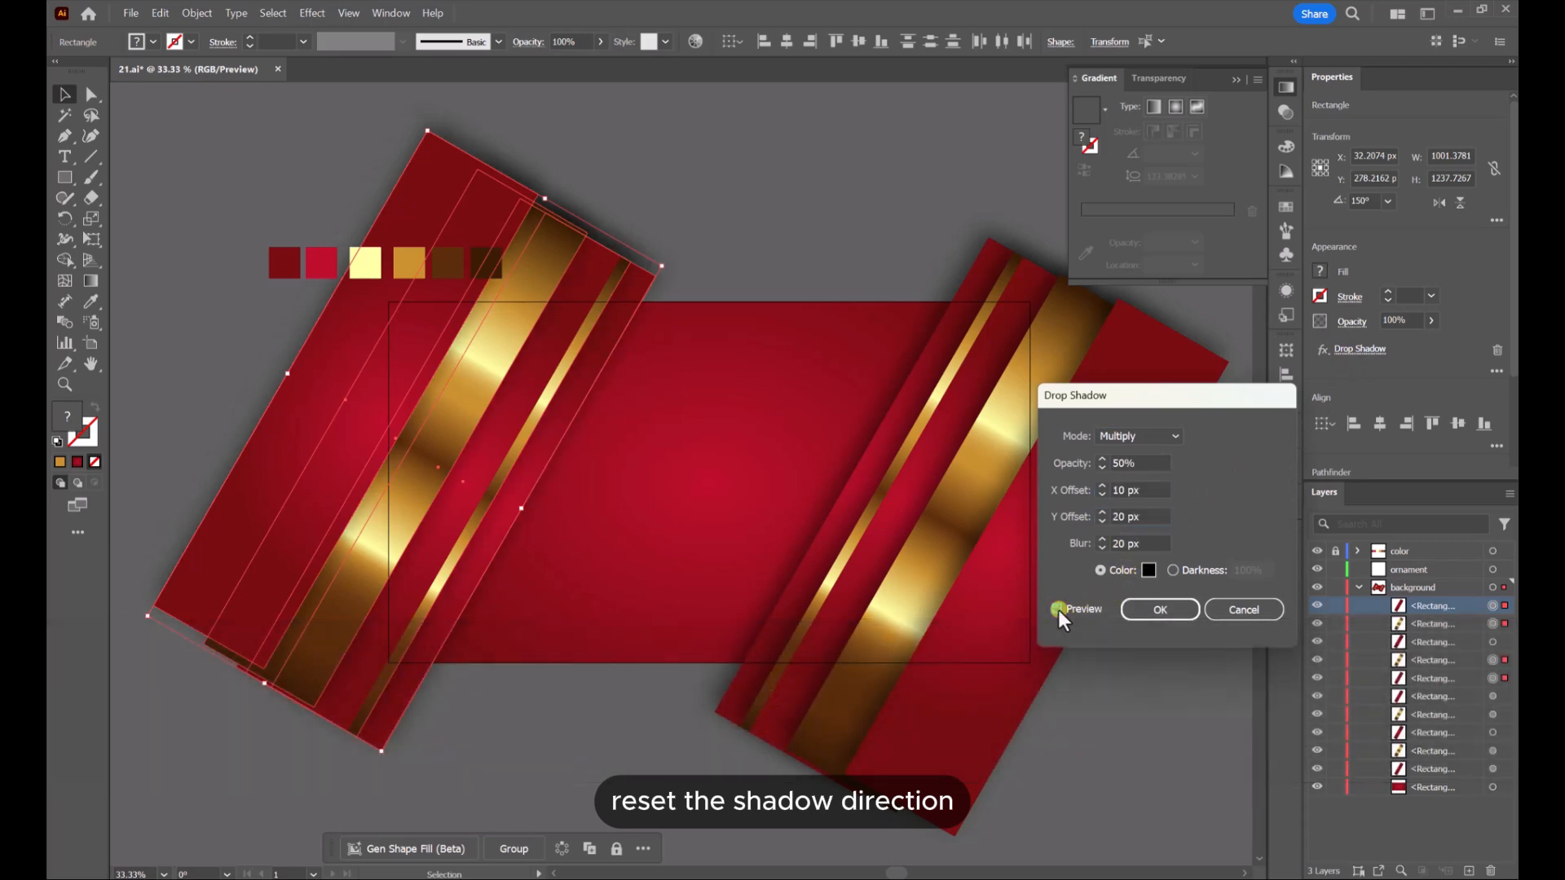
pyautogui.click(1151, 611)
pyautogui.click(741, 200)
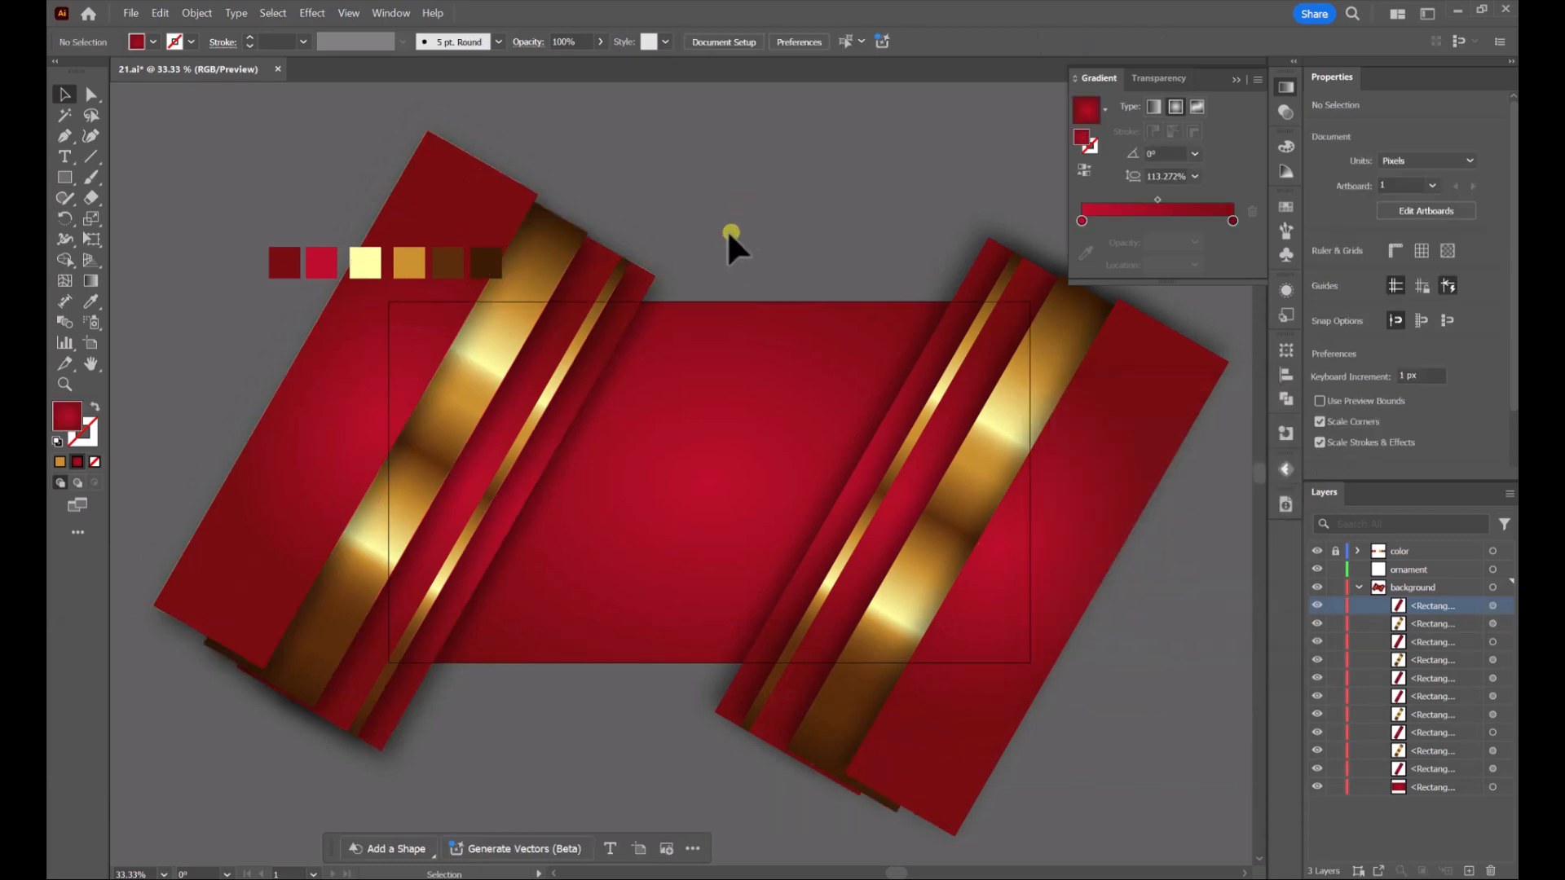
# Reposition the left-hand strips closer together so the wide gold band is narrower and the inner strips sit nearer the artboard's left edge.
pyautogui.click(414, 392)
pyautogui.moveTo(494, 383)
pyautogui.mouseDown()
pyautogui.moveTo(475, 362)
pyautogui.moveTo(485, 408)
pyautogui.mouseUp()
pyautogui.moveTo(545, 457); pyautogui.dragTo(506, 432)
pyautogui.click(668, 228)
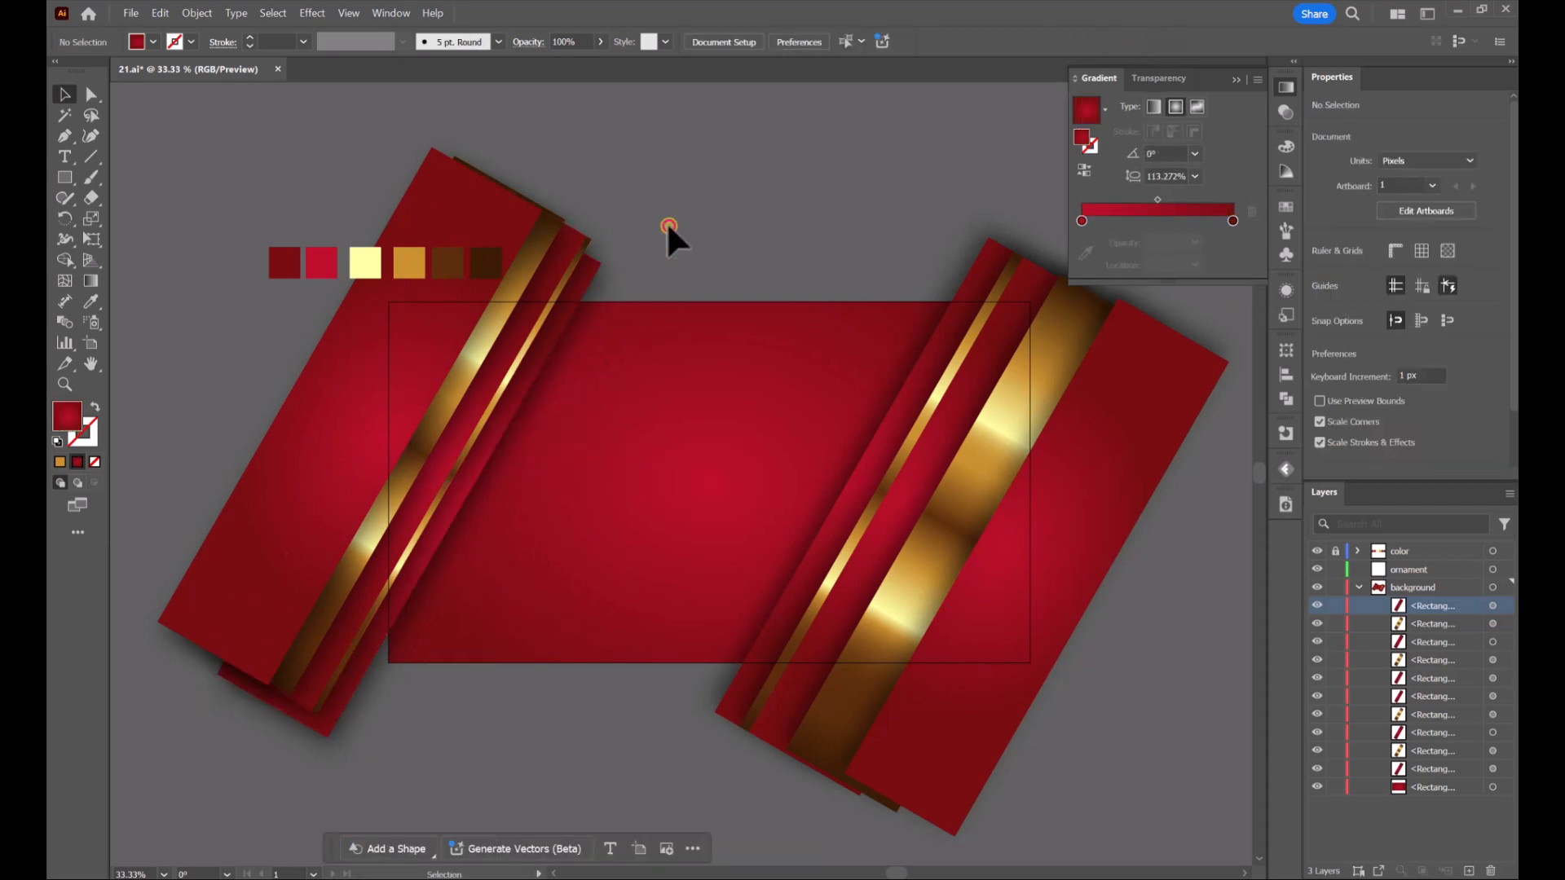
# Shift the outermost left red strip slightly up and right over the gold band, and move the left strips together to X 0 px.
pyautogui.click(479, 364)
pyautogui.click(480, 367)
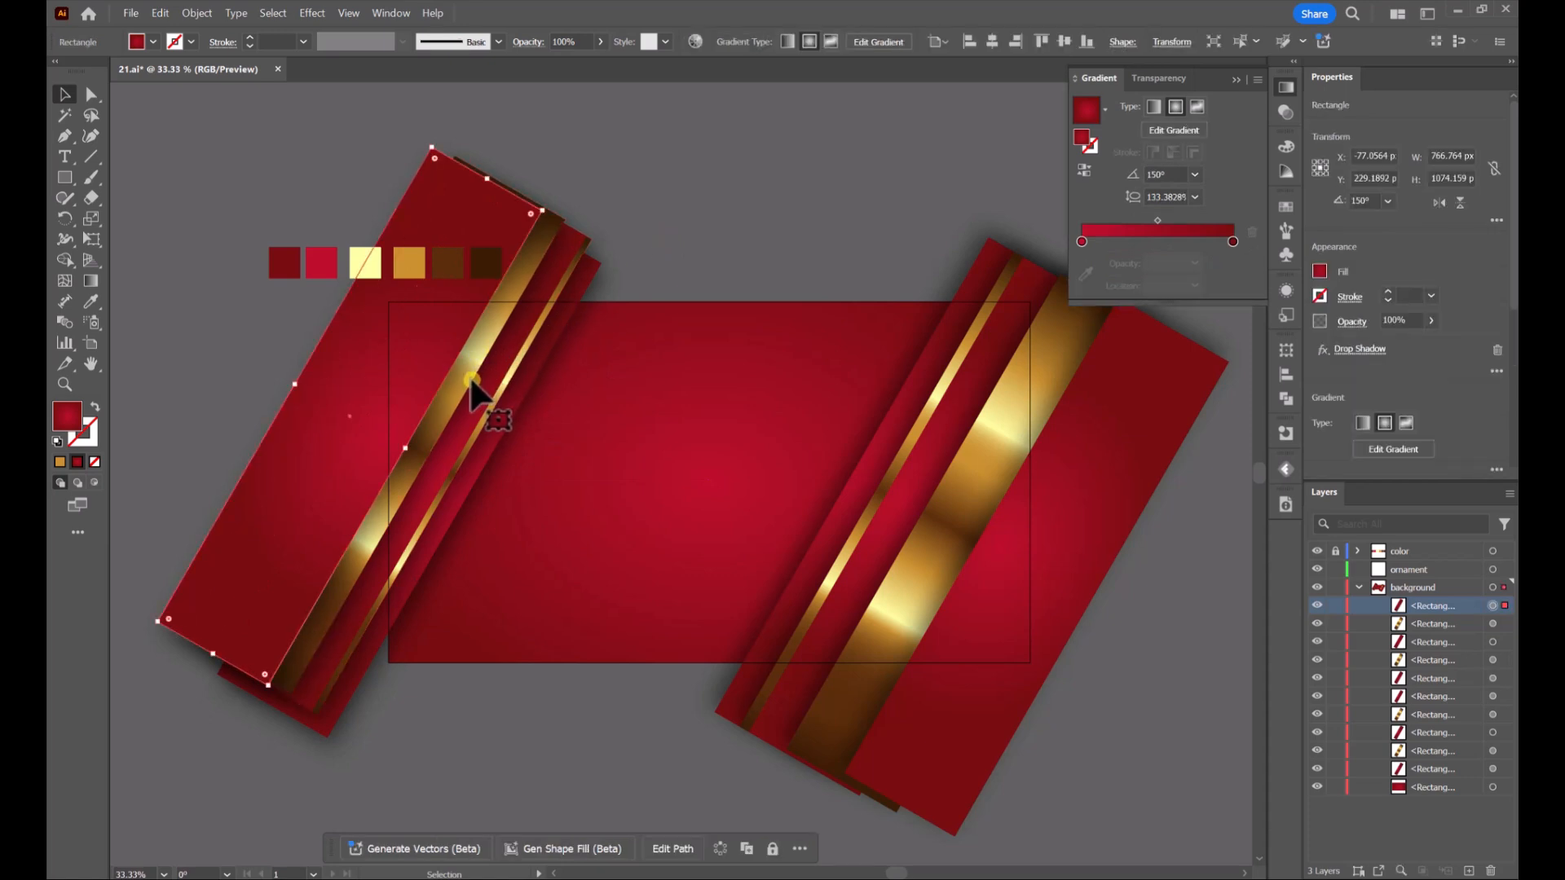
pyautogui.moveTo(476, 391); pyautogui.dragTo(491, 383)
pyautogui.click(727, 212)
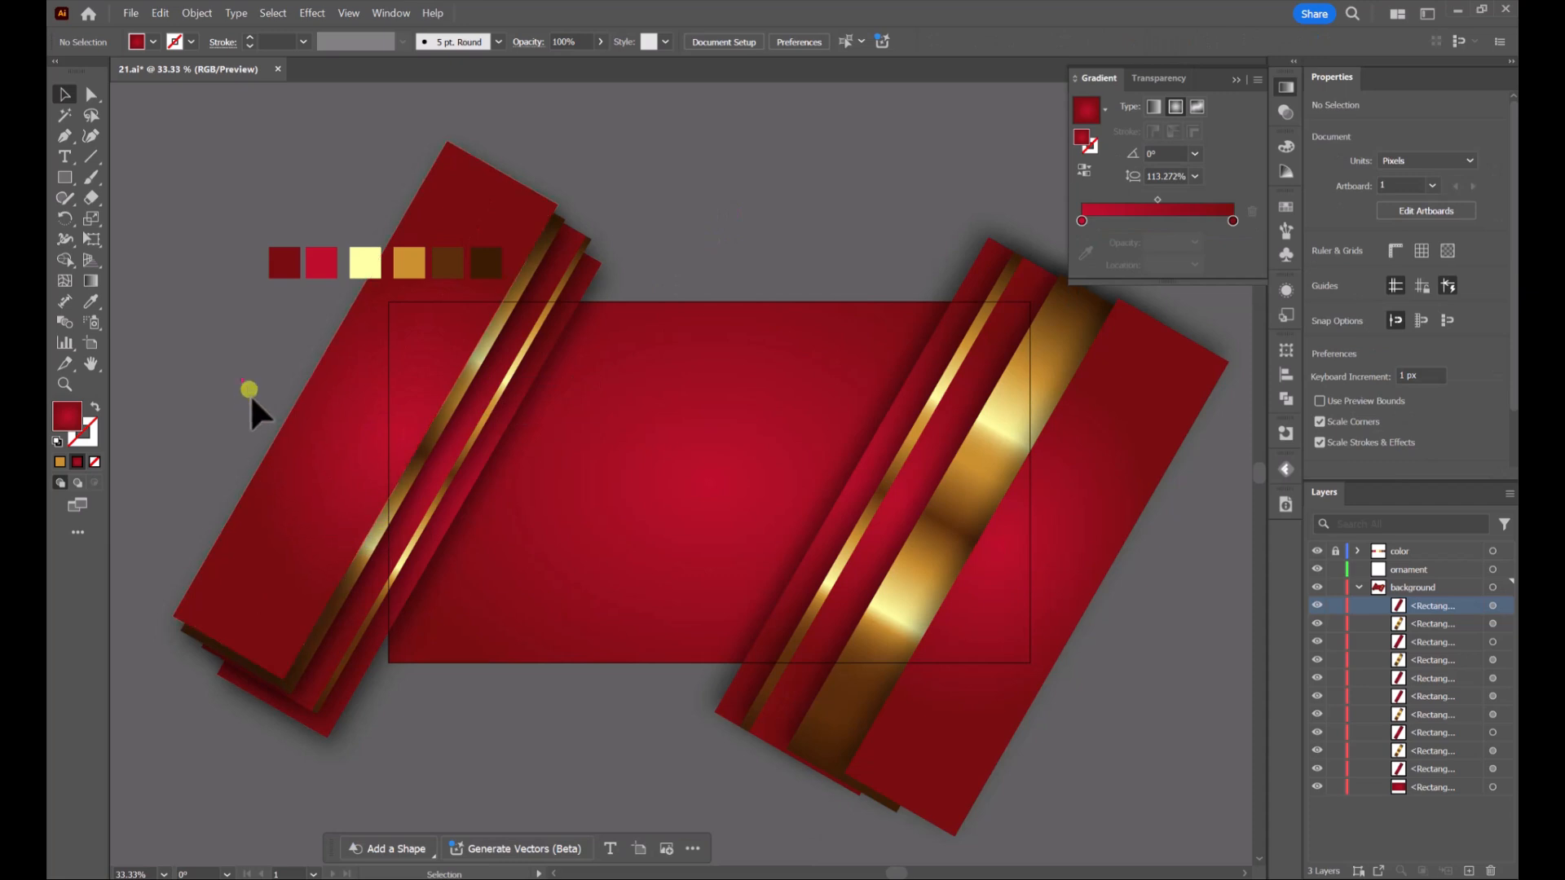
pyautogui.moveTo(249, 394); pyautogui.dragTo(306, 525)
pyautogui.click(816, 241)
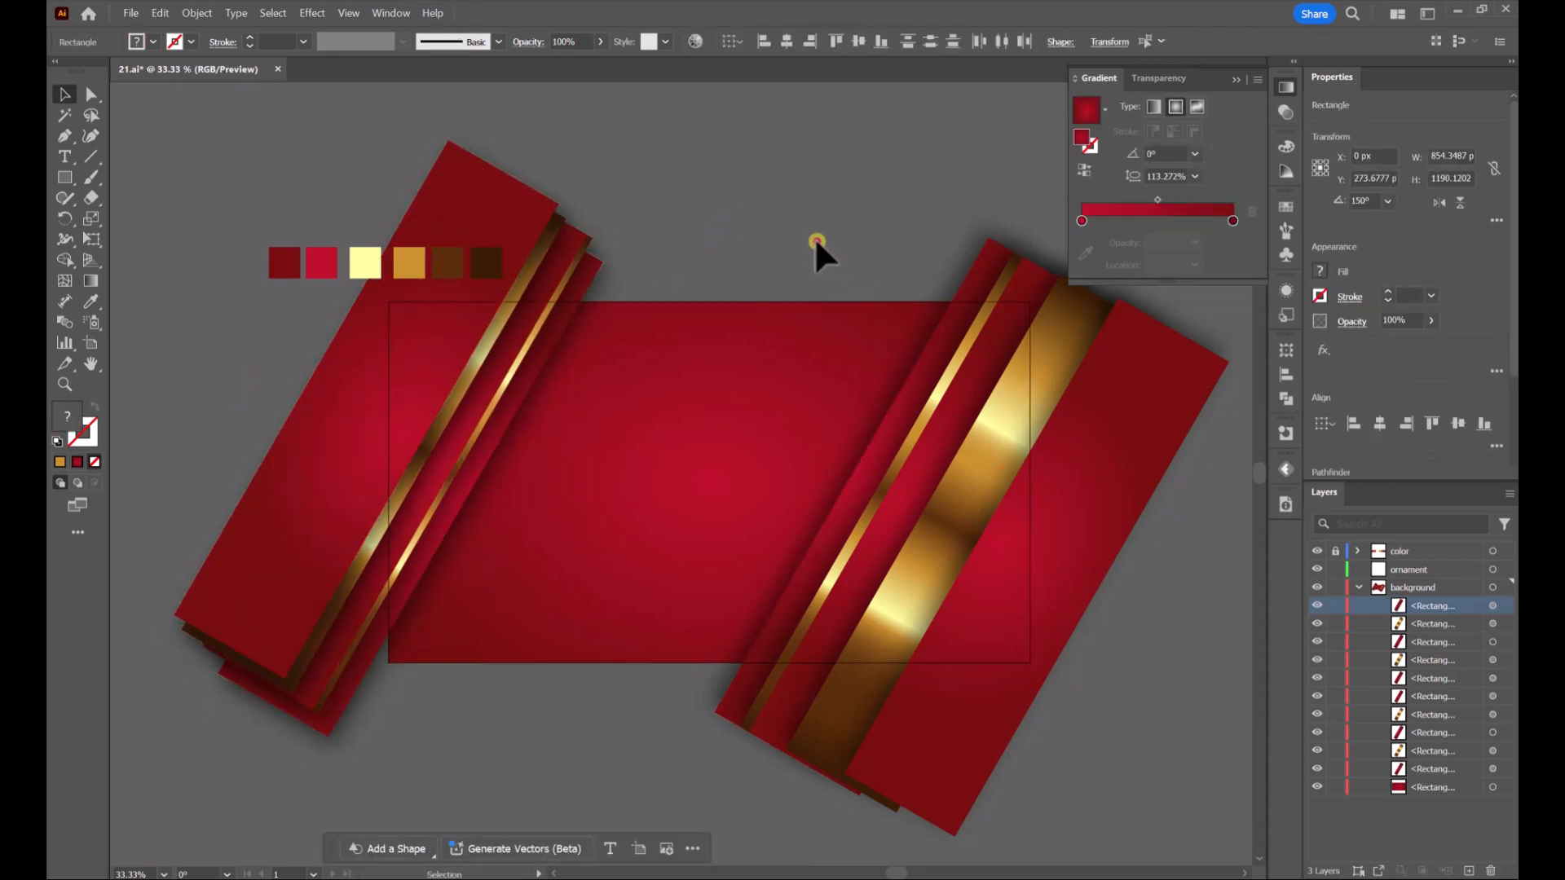
# Set the midpoint of the background rectangle's radial gradient to about 45%.
pyautogui.click(674, 461)
pyautogui.moveTo(1157, 224); pyautogui.dragTo(1149, 223)
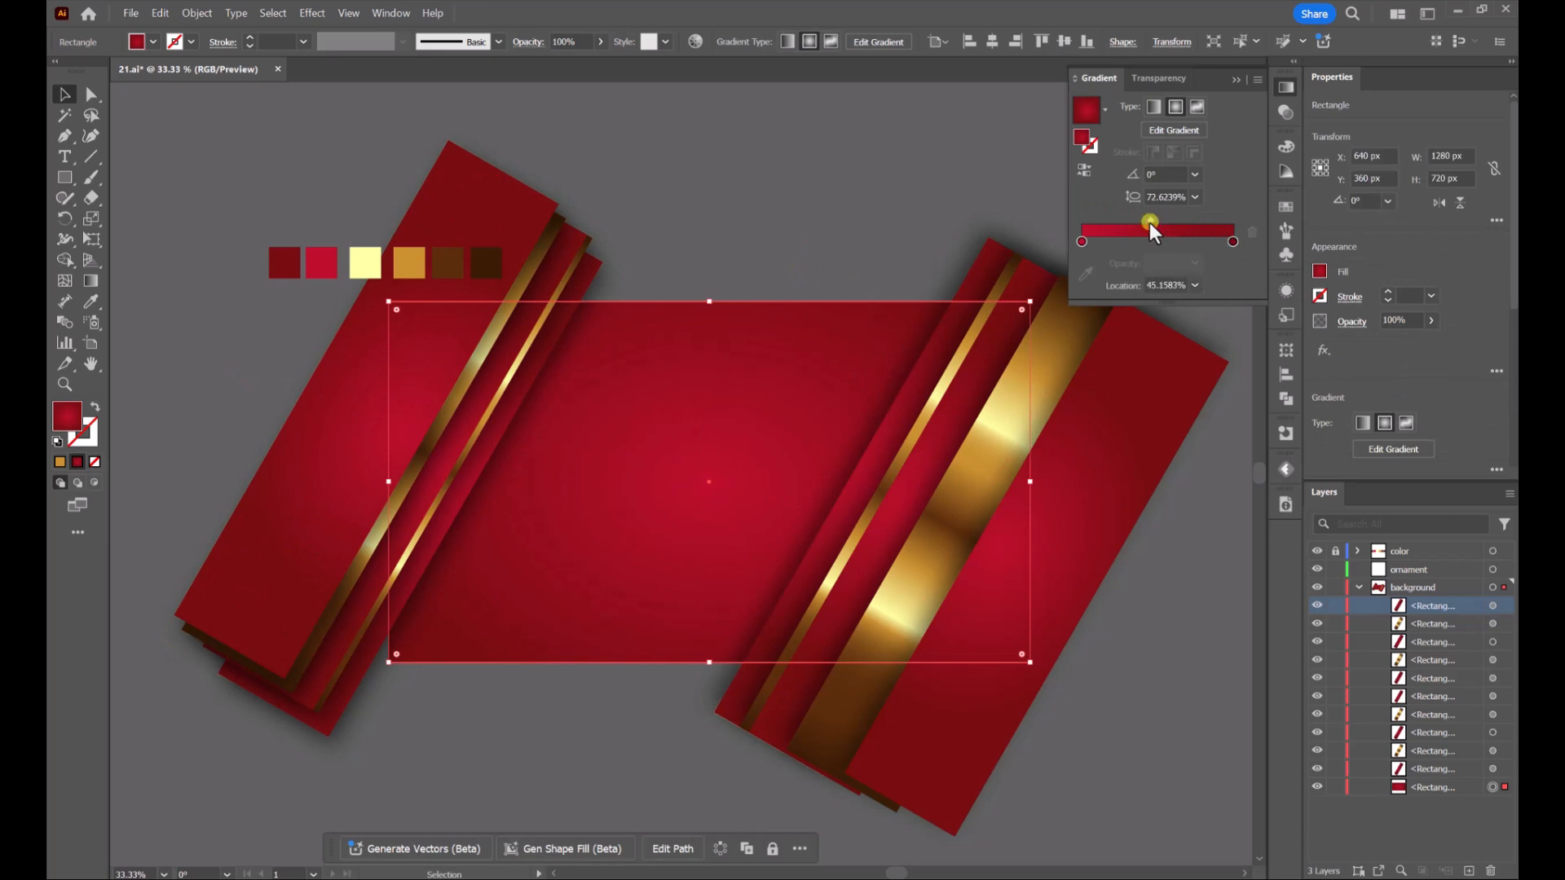
pyautogui.click(812, 187)
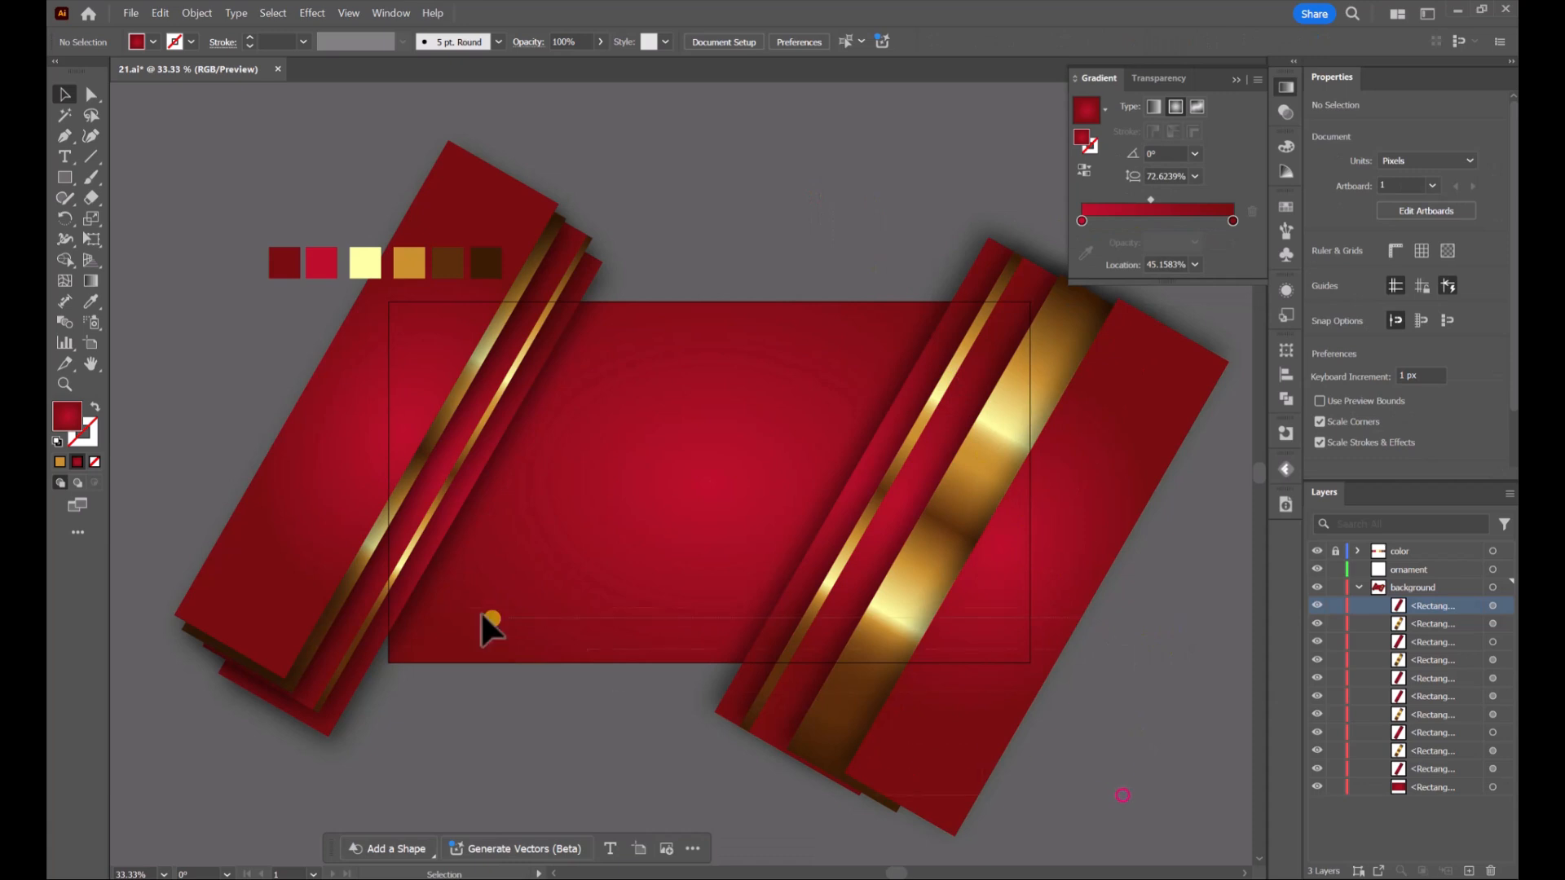
# Select all diagonal strips on both sides without the background rectangle and group them.
pyautogui.click(273, 522)
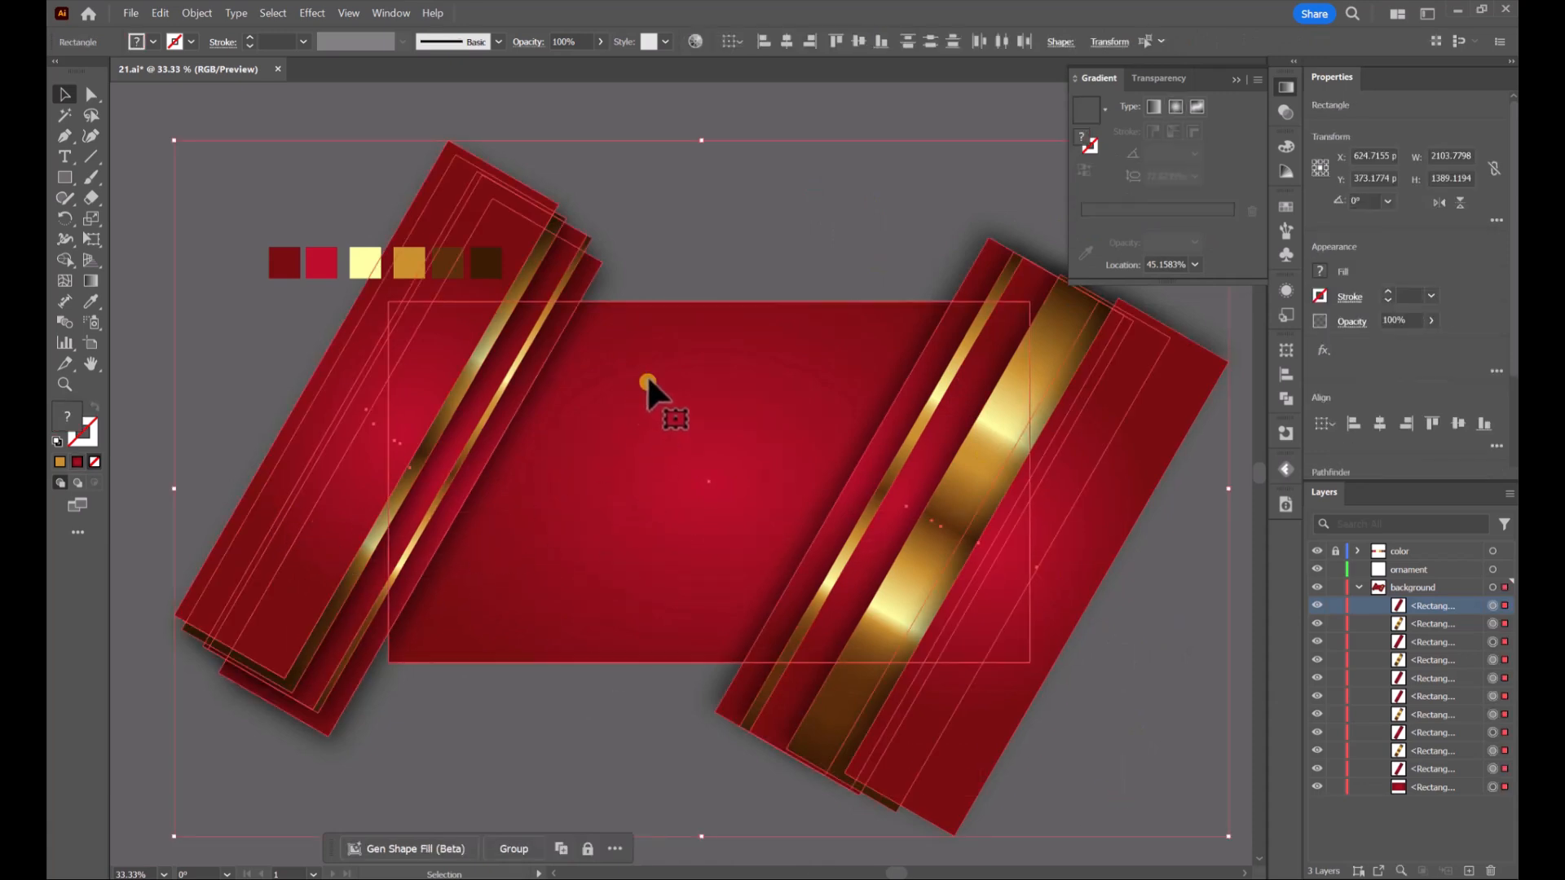
pyautogui.moveTo(478, 350); pyautogui.dragTo(507, 363)
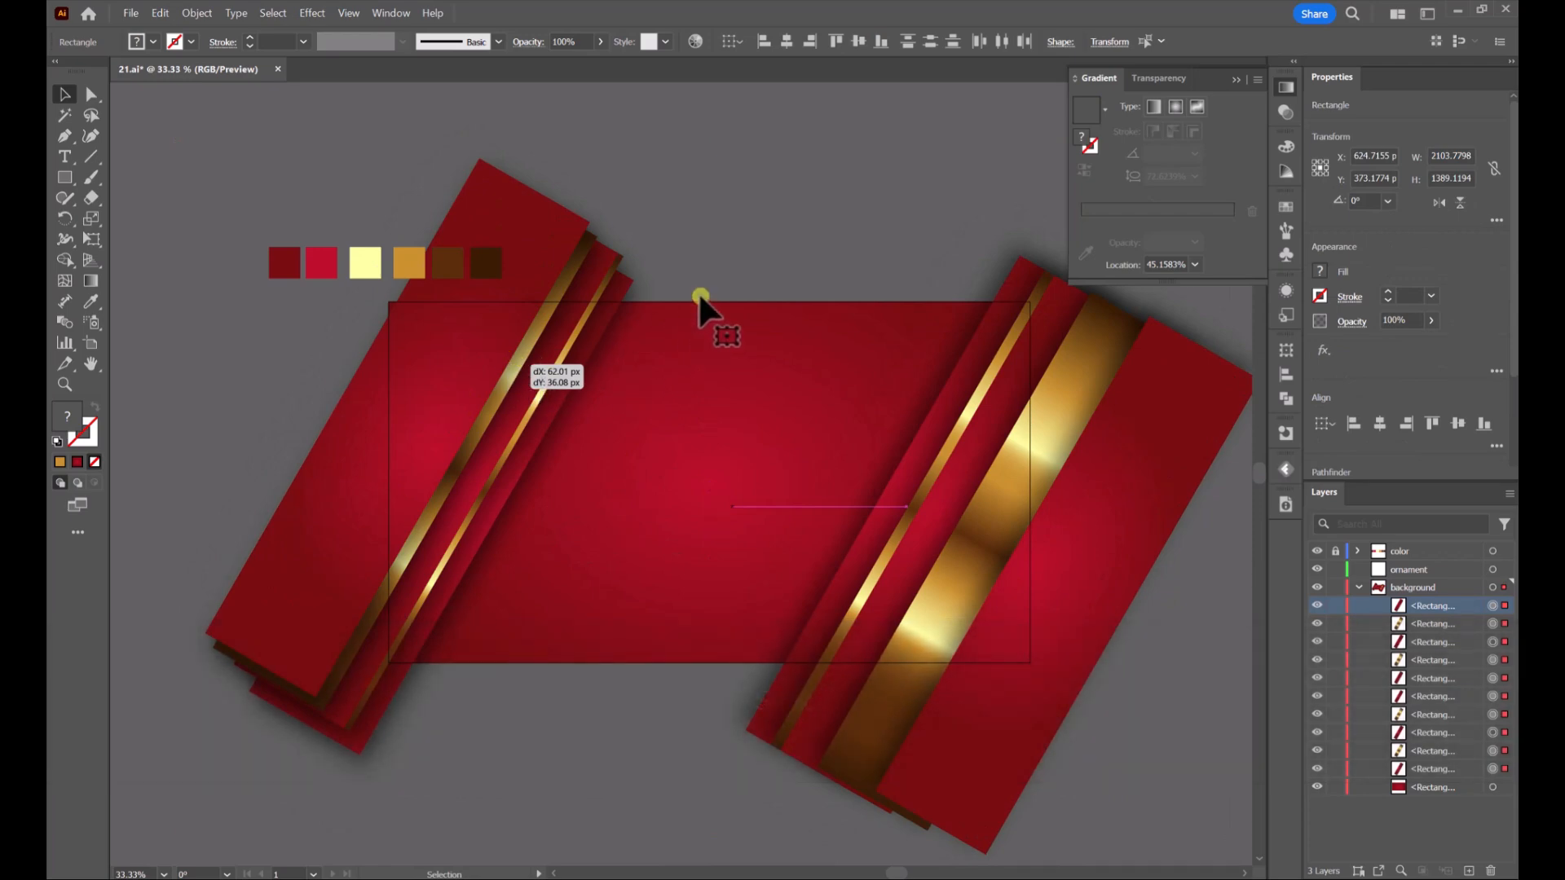
pyautogui.press('z')
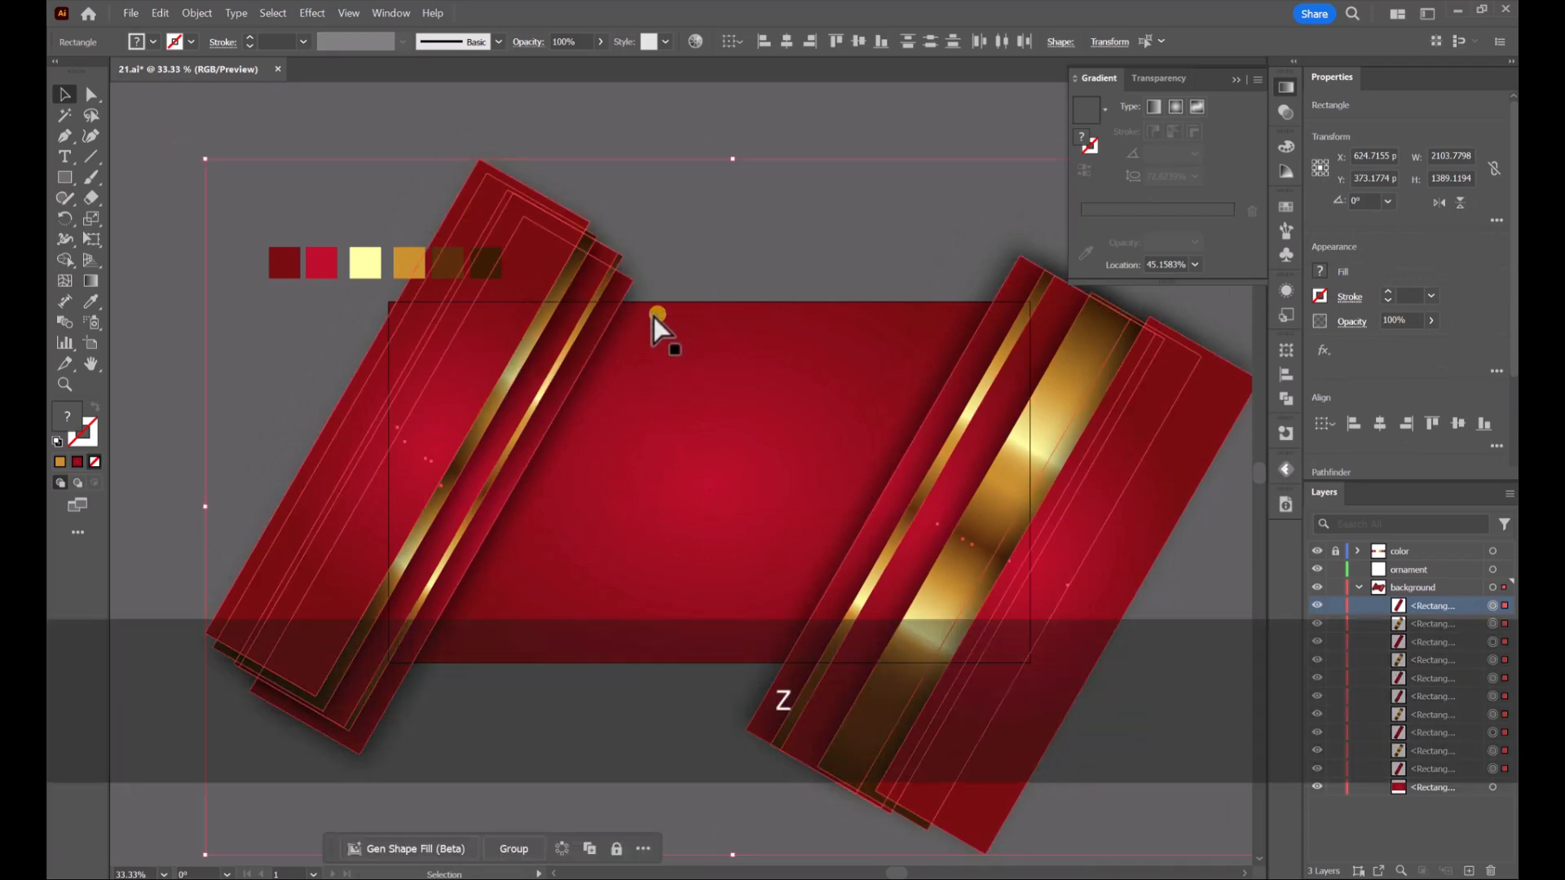
pyautogui.hotkey('ctrl', 'z')
pyautogui.rightClick(559, 333)
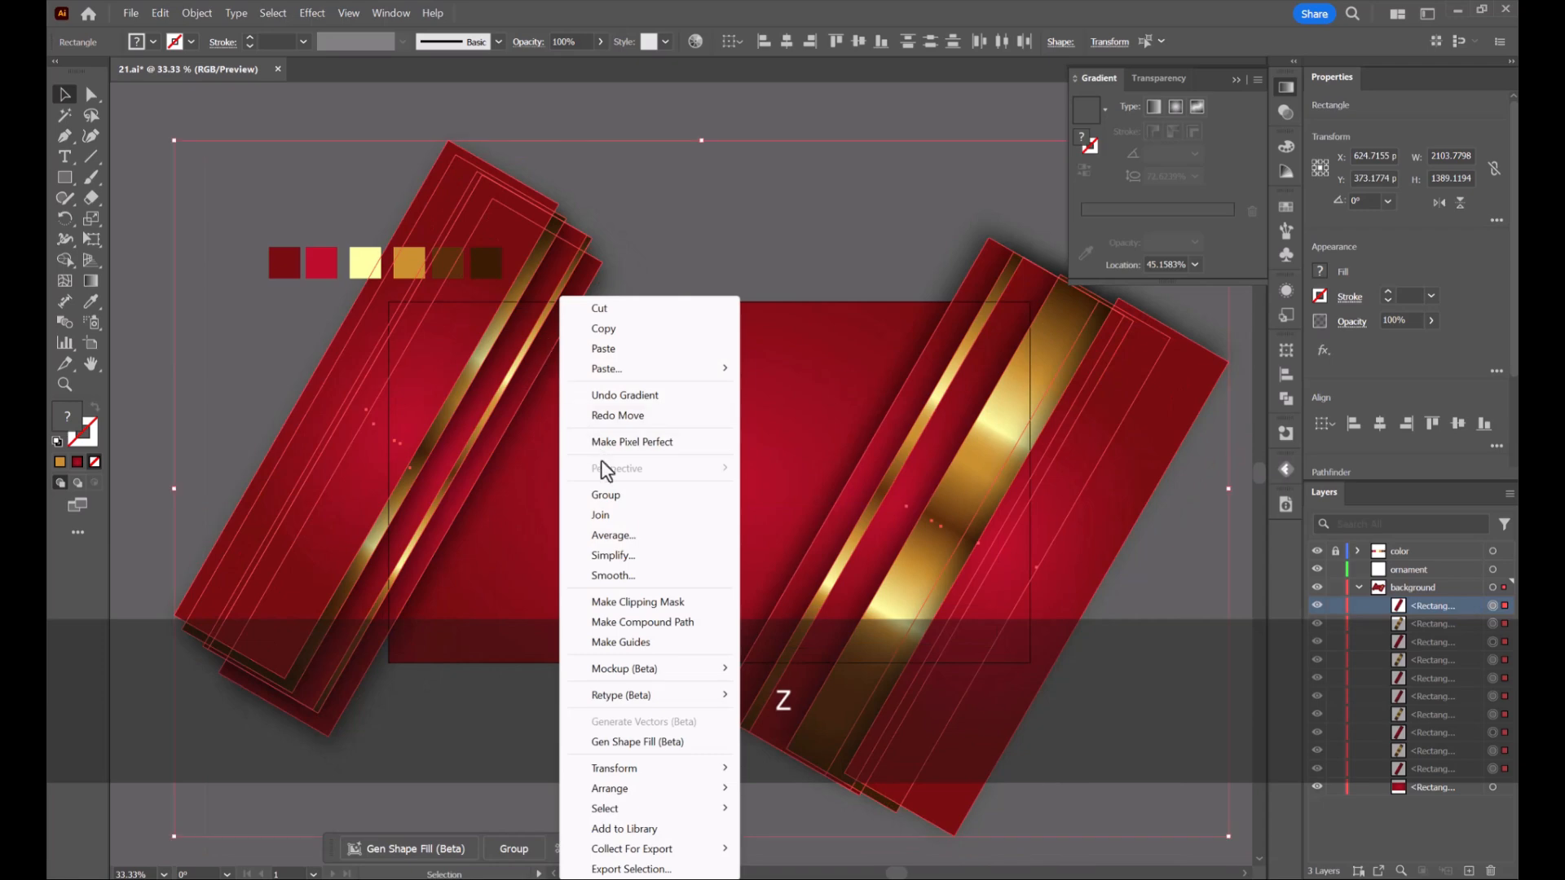
pyautogui.click(618, 495)
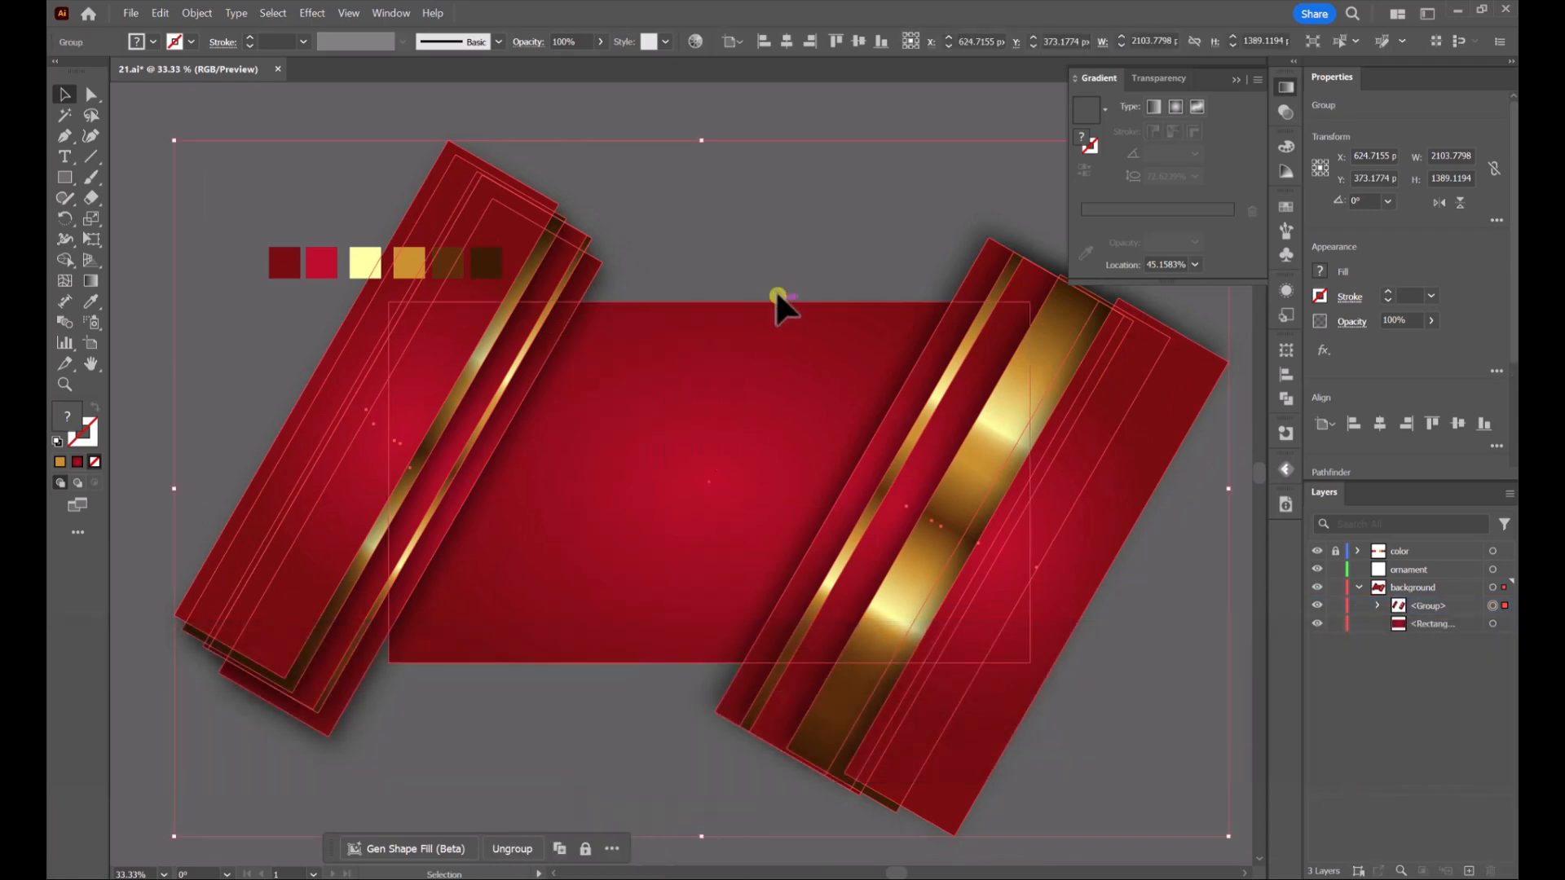
pyautogui.click(780, 208)
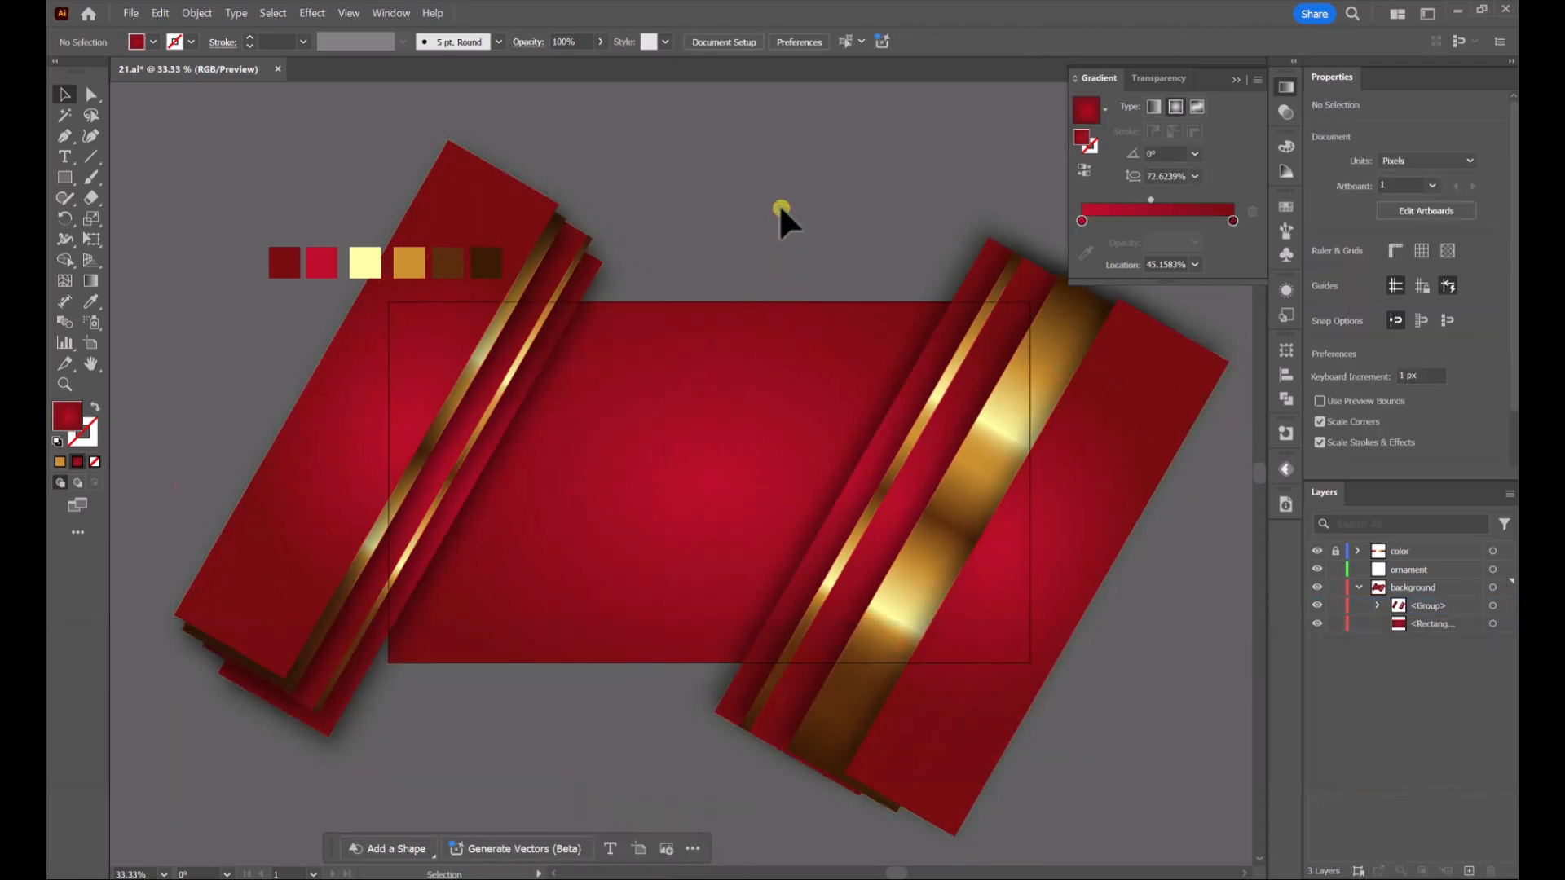
# Draw a masking rectangle of about 1278 × 718 px over the whole artboard.
pyautogui.click(64, 176)
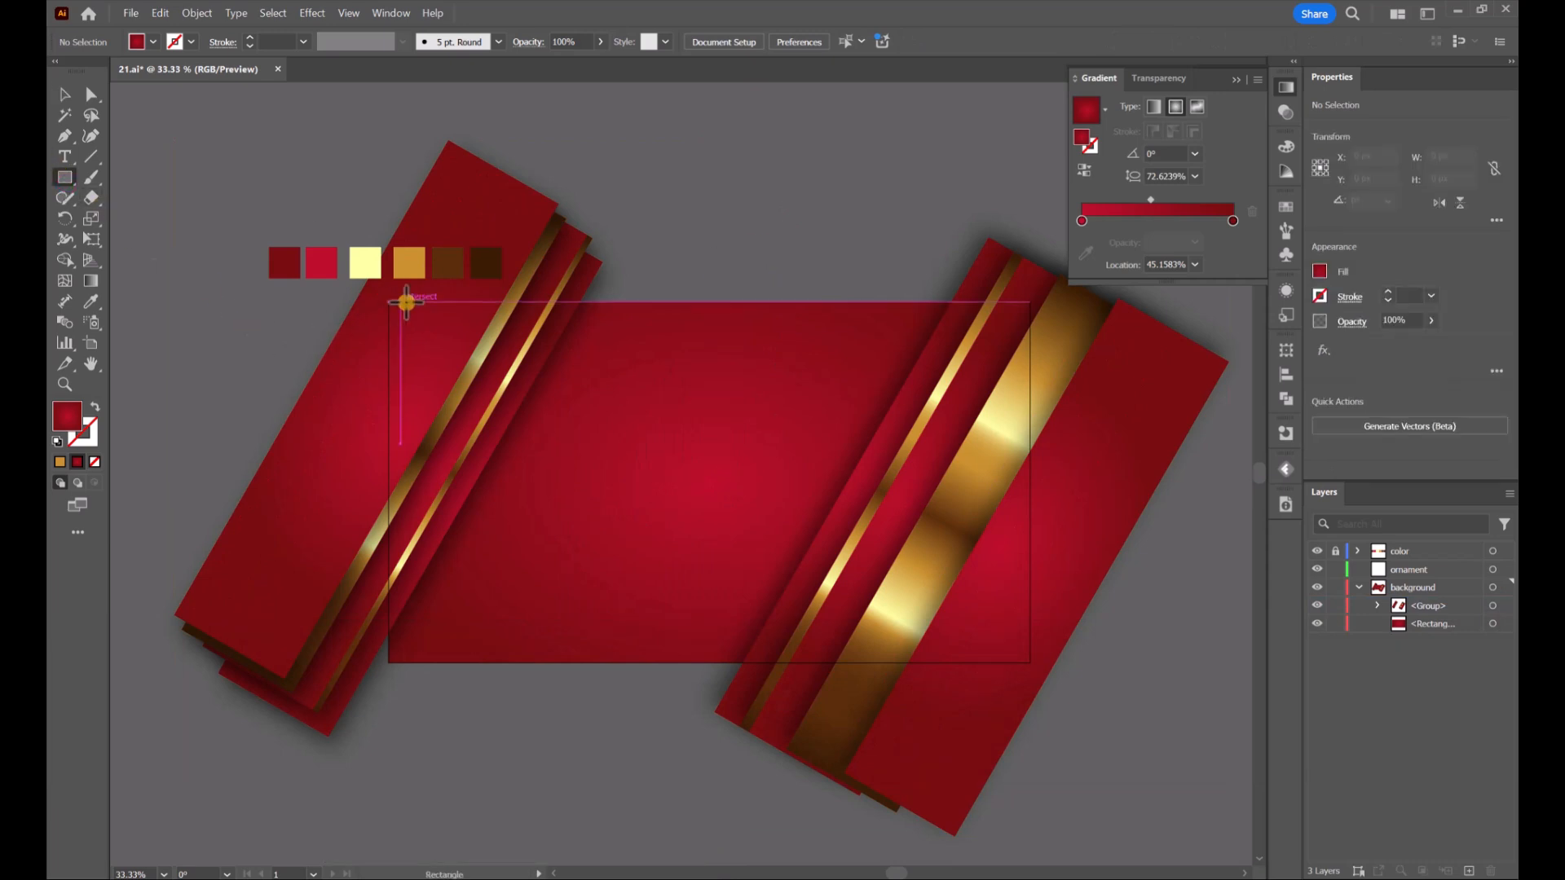
pyautogui.moveTo(391, 302); pyautogui.dragTo(576, 428)
pyautogui.hotkey('ctrl', 'z')
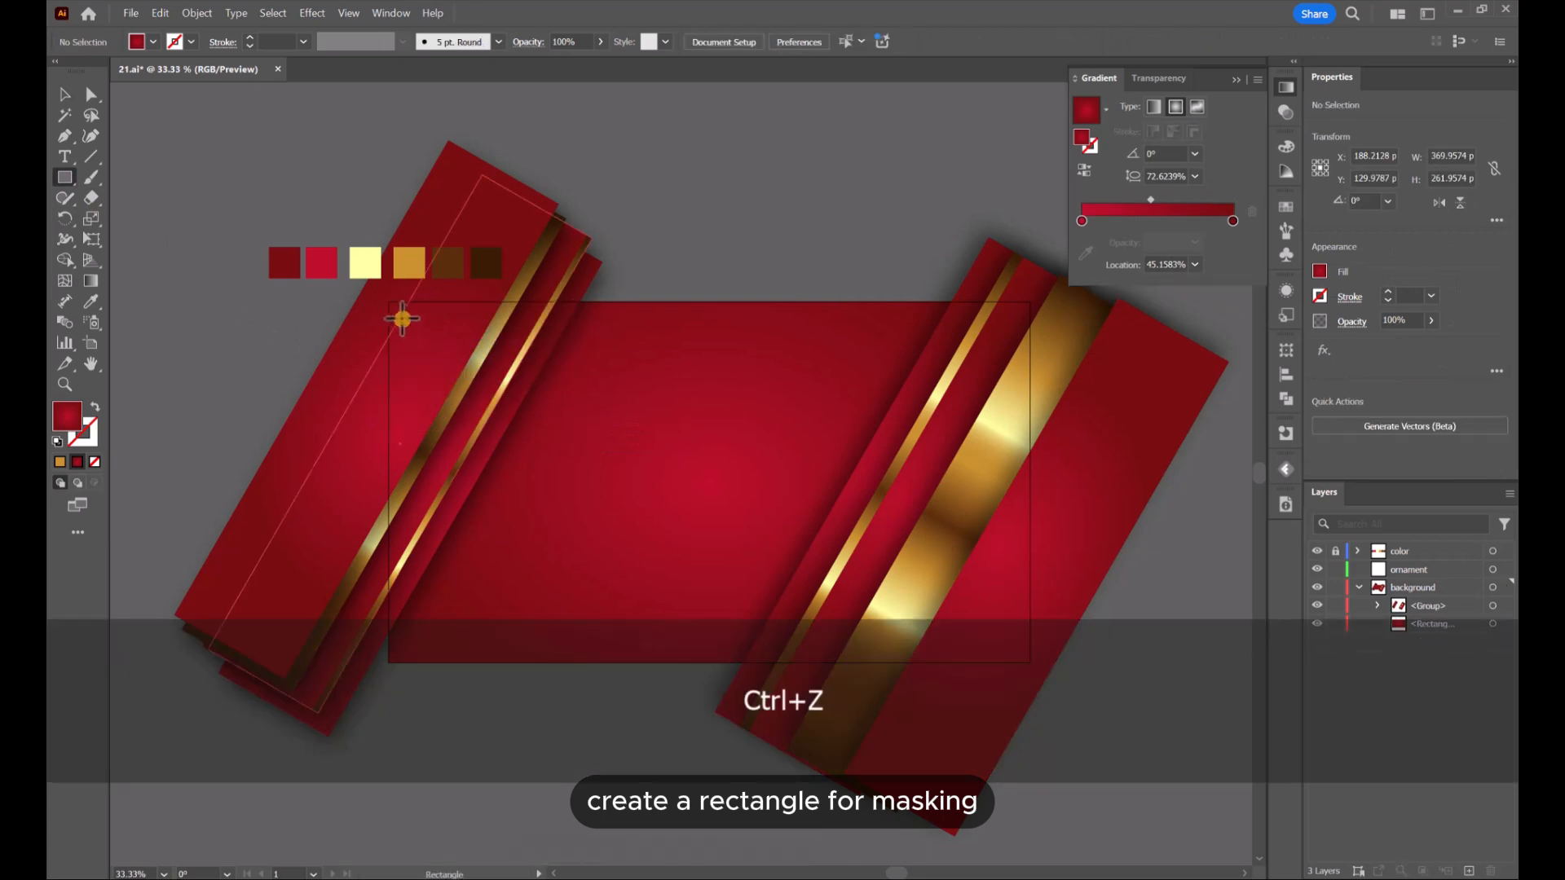
pyautogui.moveTo(390, 304); pyautogui.dragTo(1029, 662)
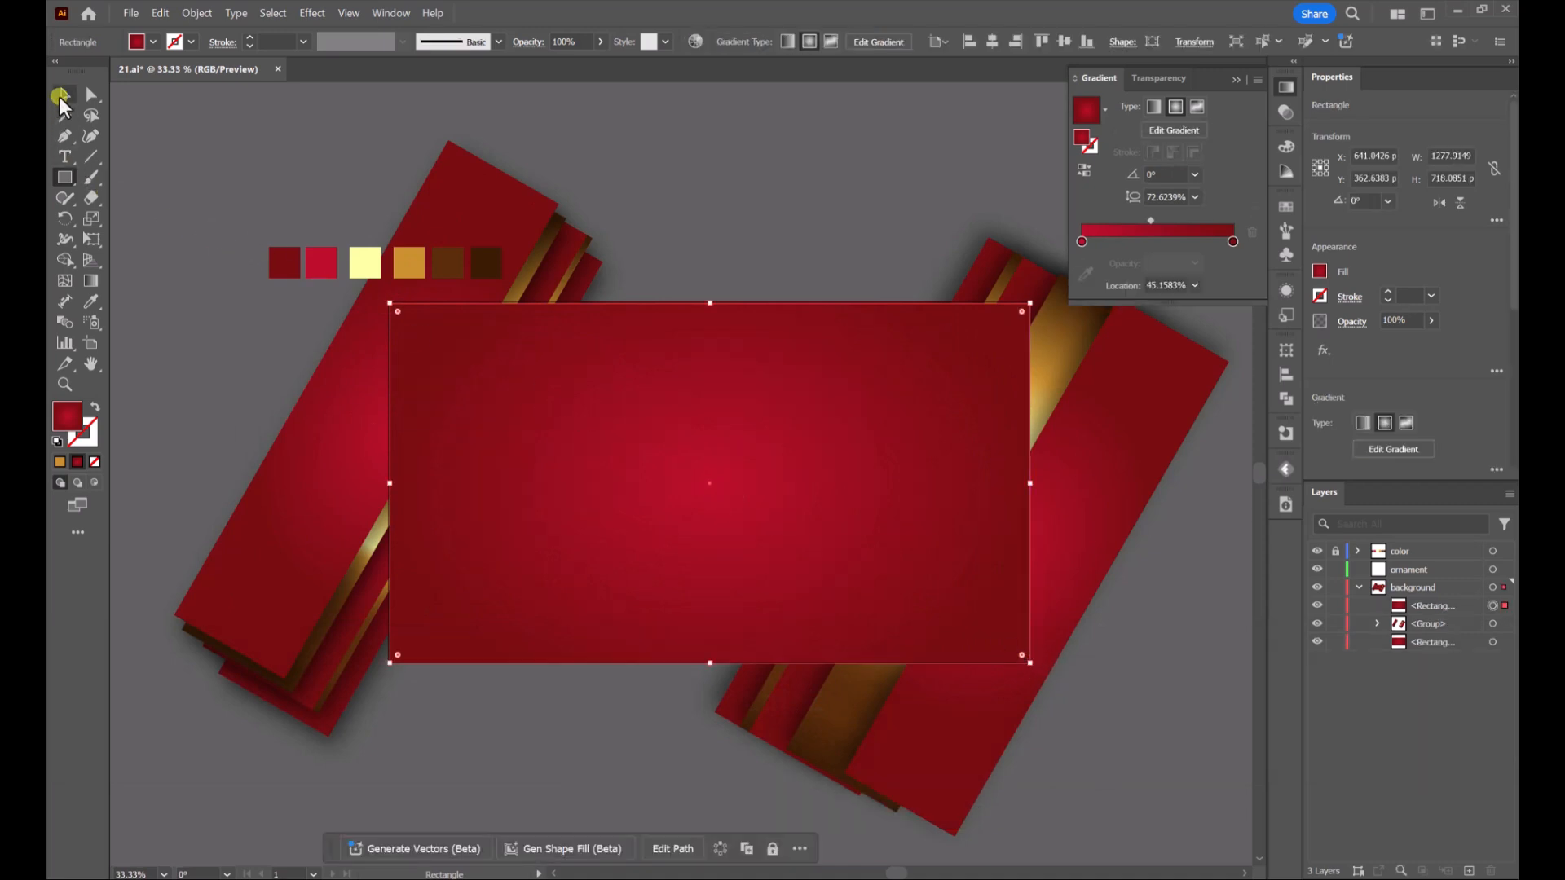
pyautogui.click(61, 96)
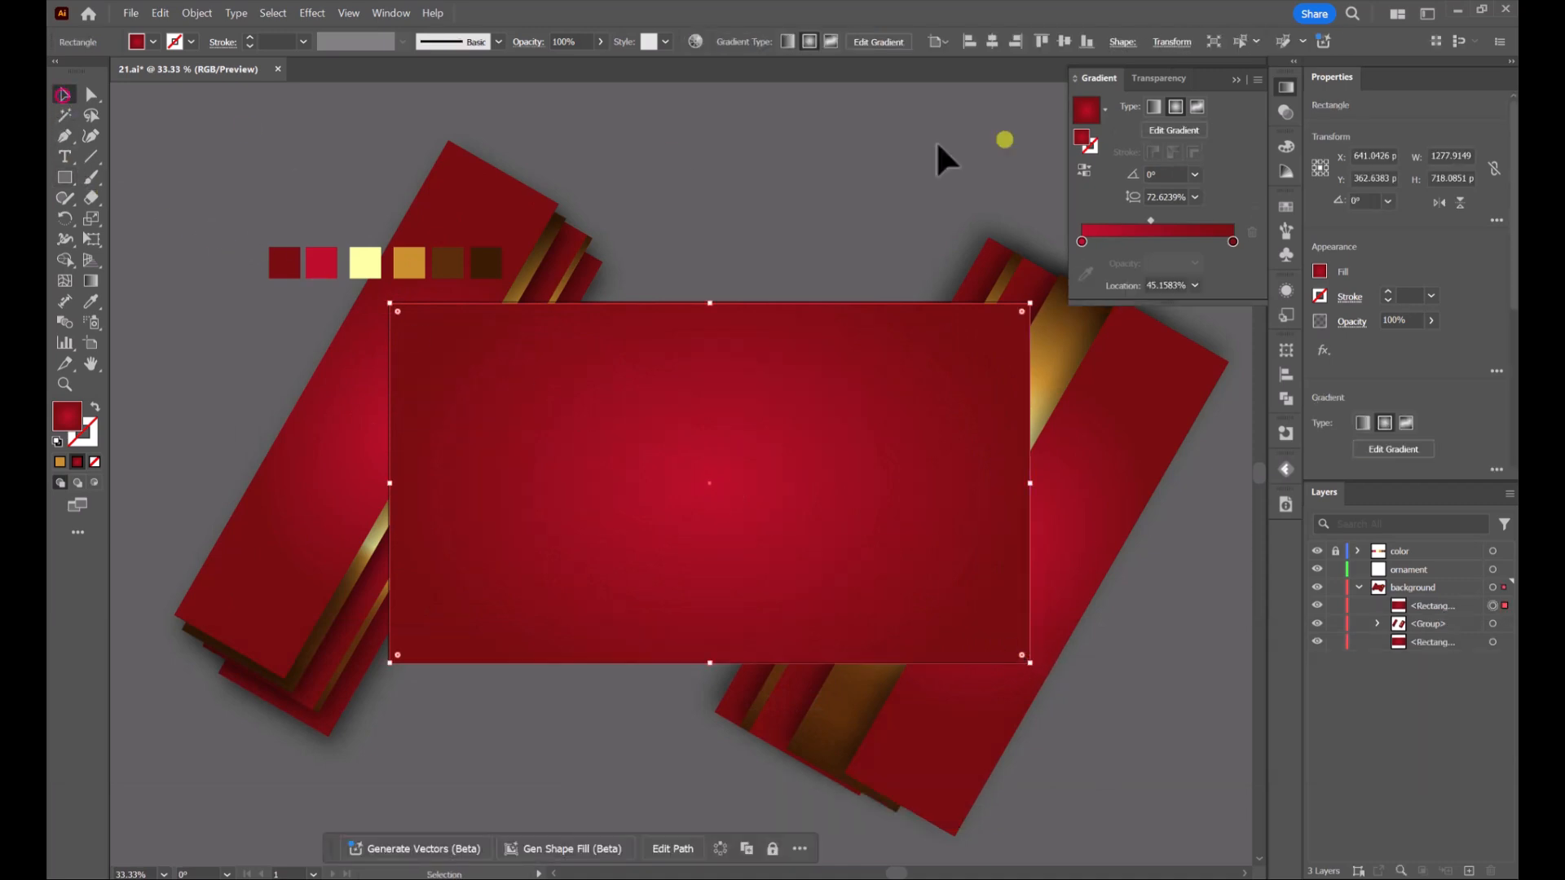
# Set the masking rectangle's size to 1280 px wide and 720 px high.
pyautogui.click(1493, 169)
pyautogui.click(1455, 156)
pyautogui.hotkey('ctrl', 'a')
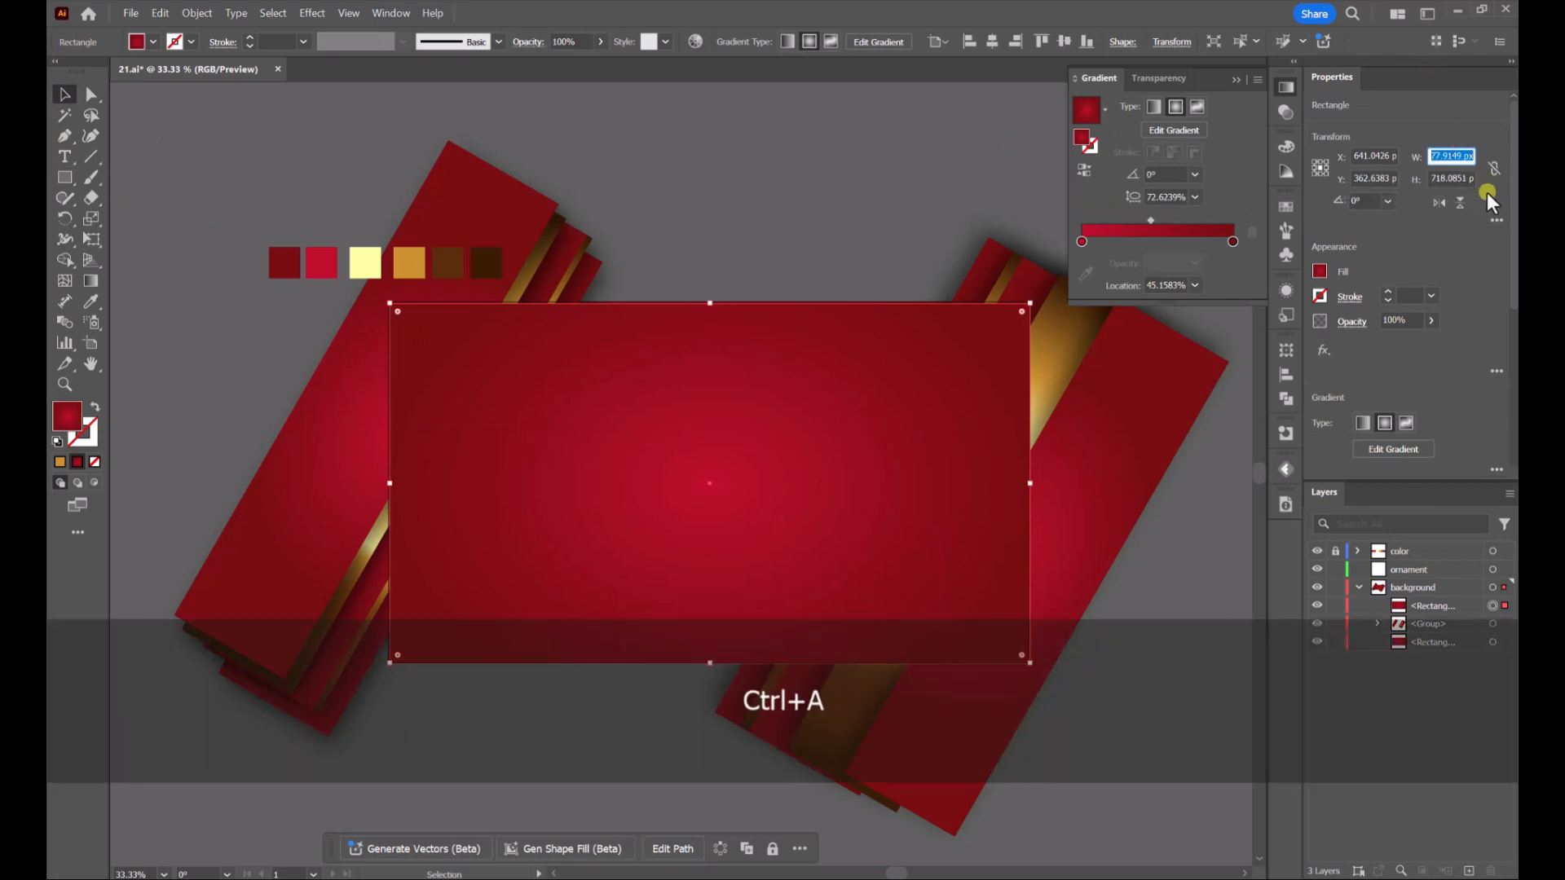
pyautogui.write('1280')
pyautogui.press('Return')
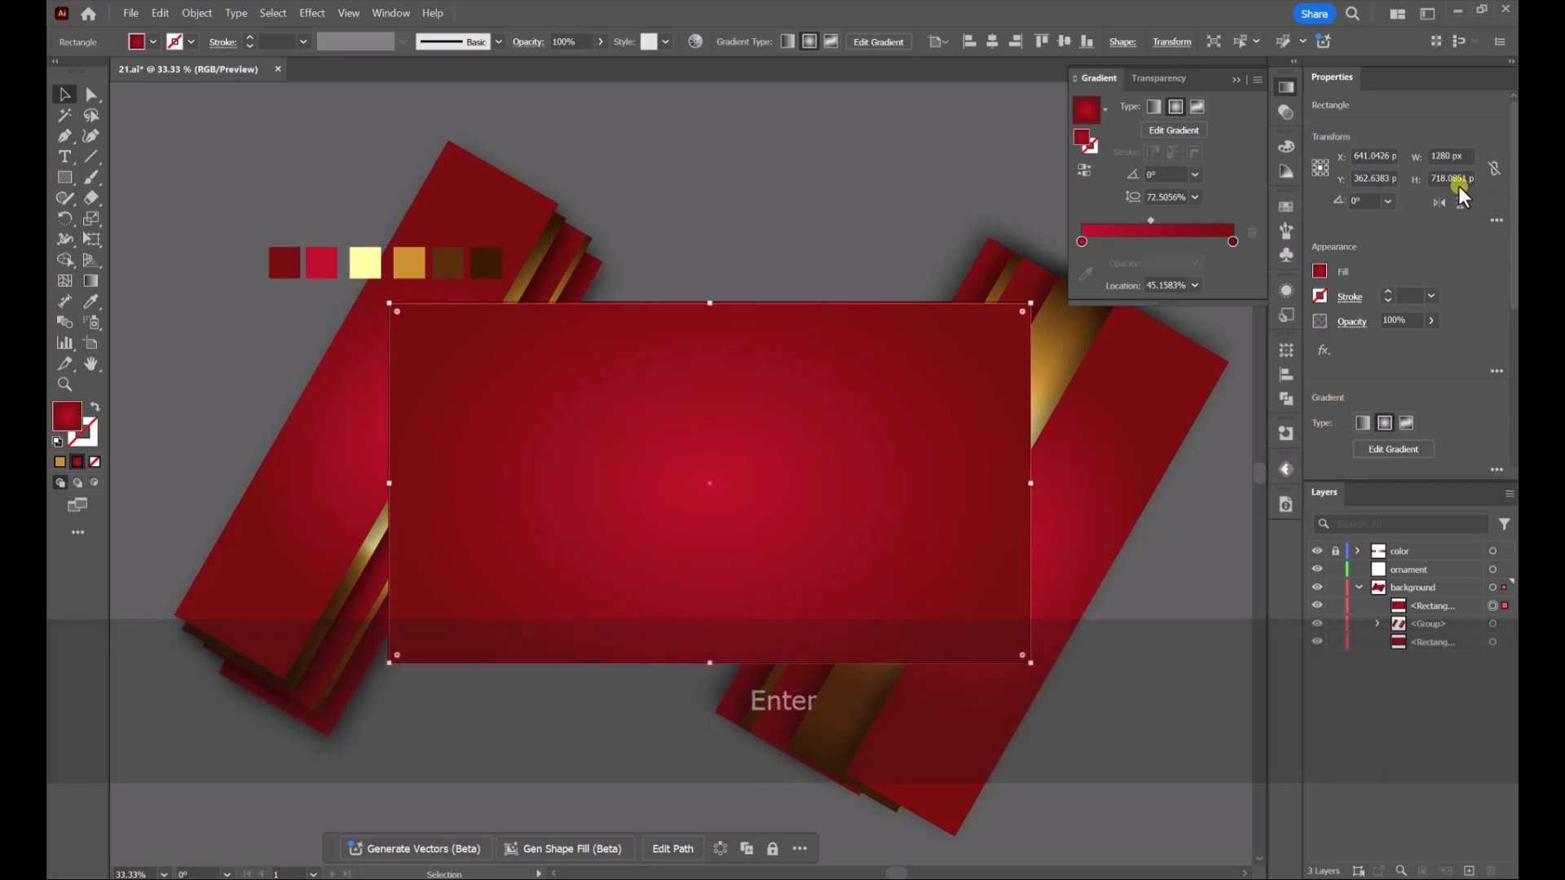
pyautogui.click(1453, 178)
pyautogui.hotkey('ctrl', 'a')
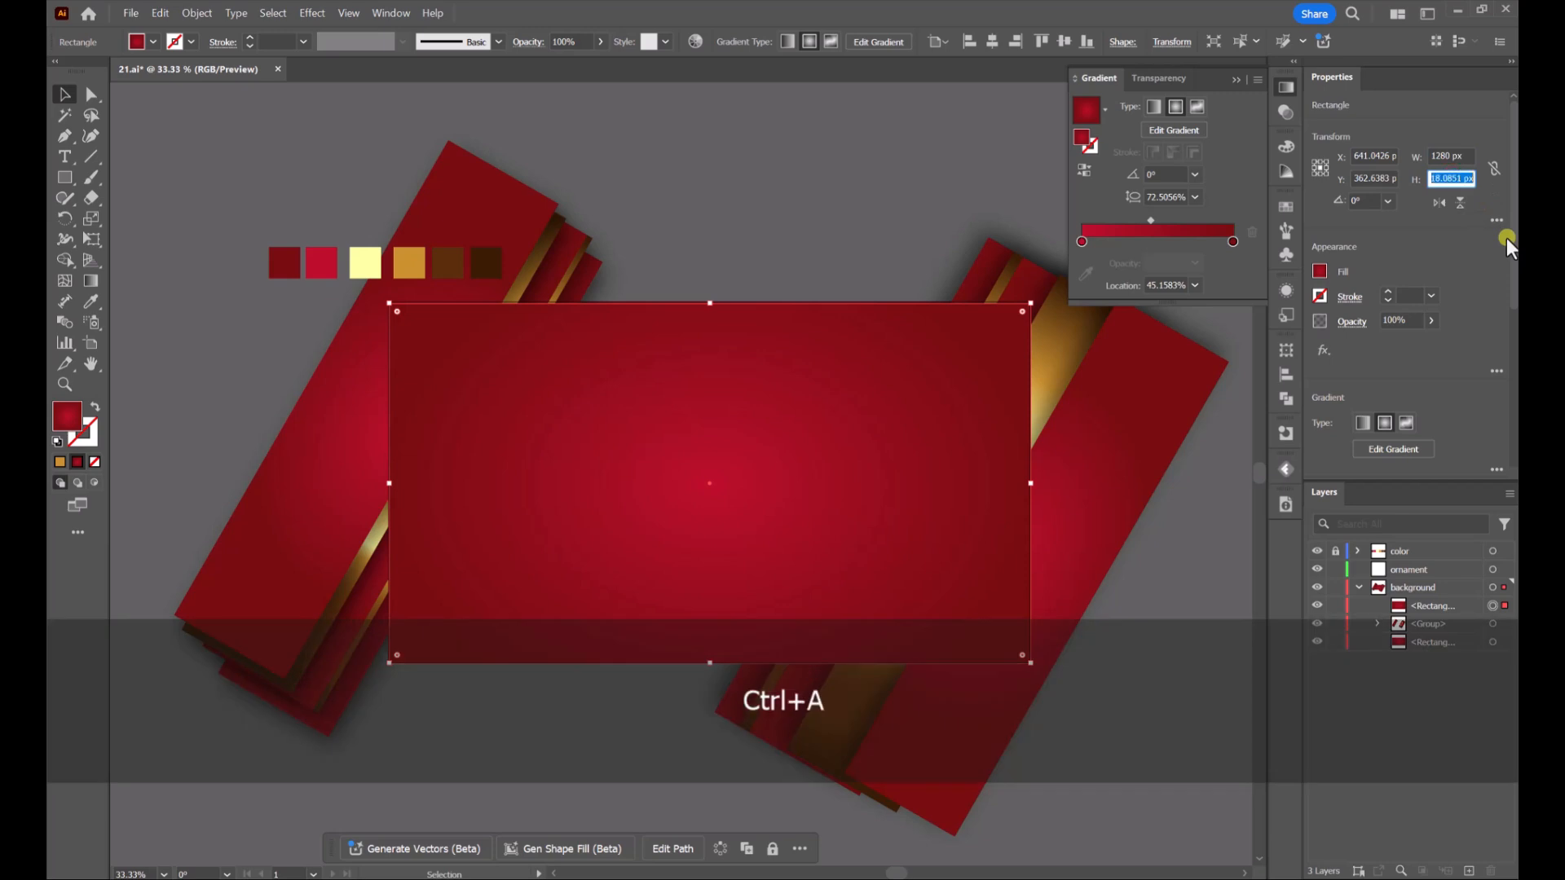
pyautogui.write('720')
pyautogui.press('Return')
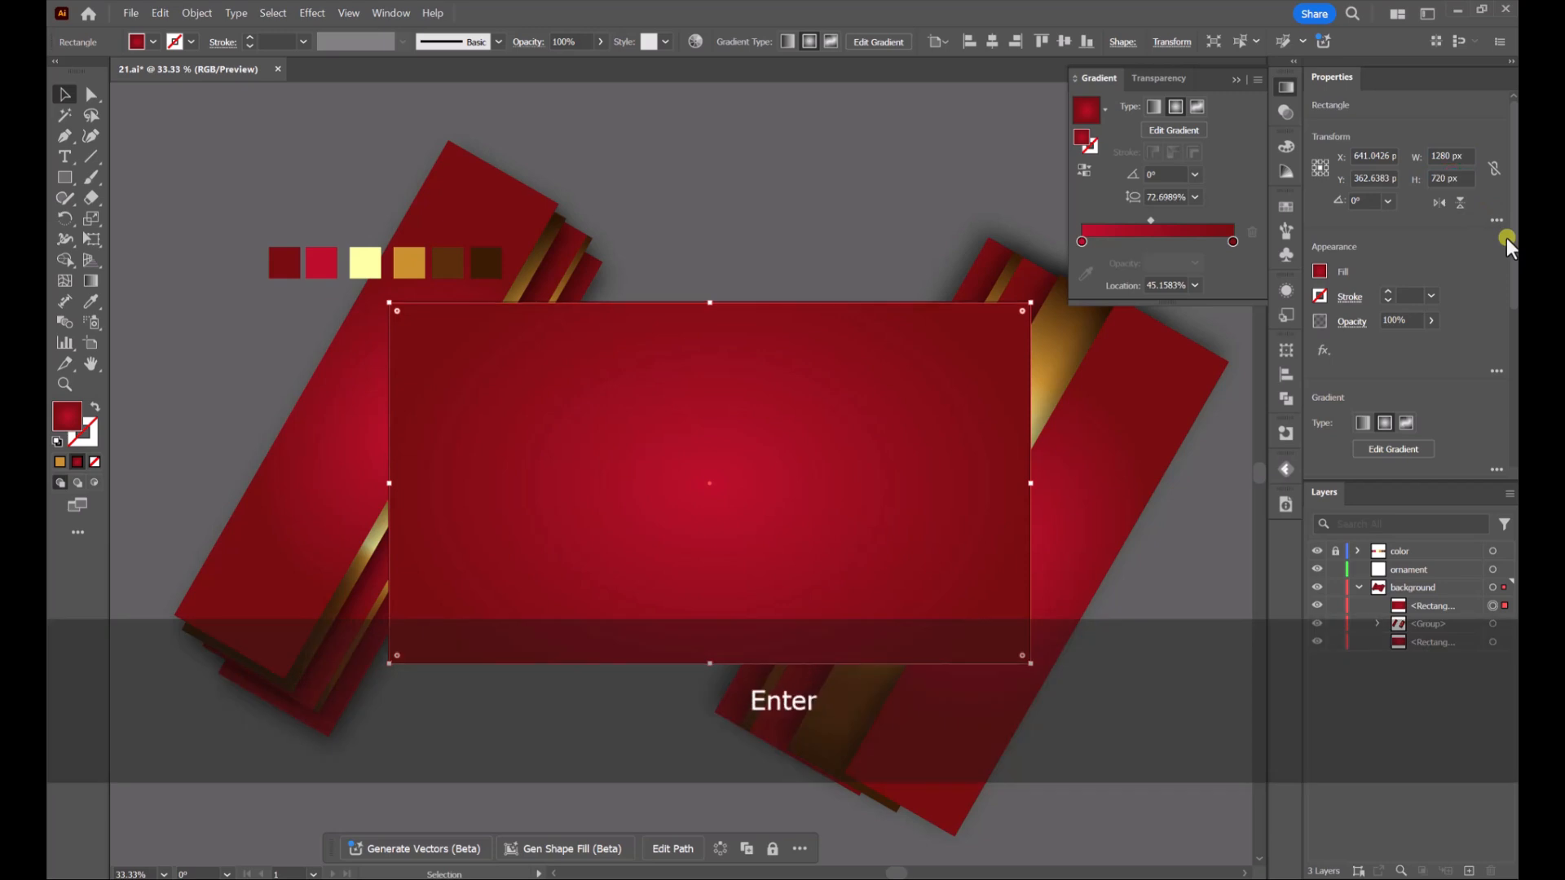
# Center the masking rectangle horizontally and vertically on the artboard and deselect it.
pyautogui.click(992, 43)
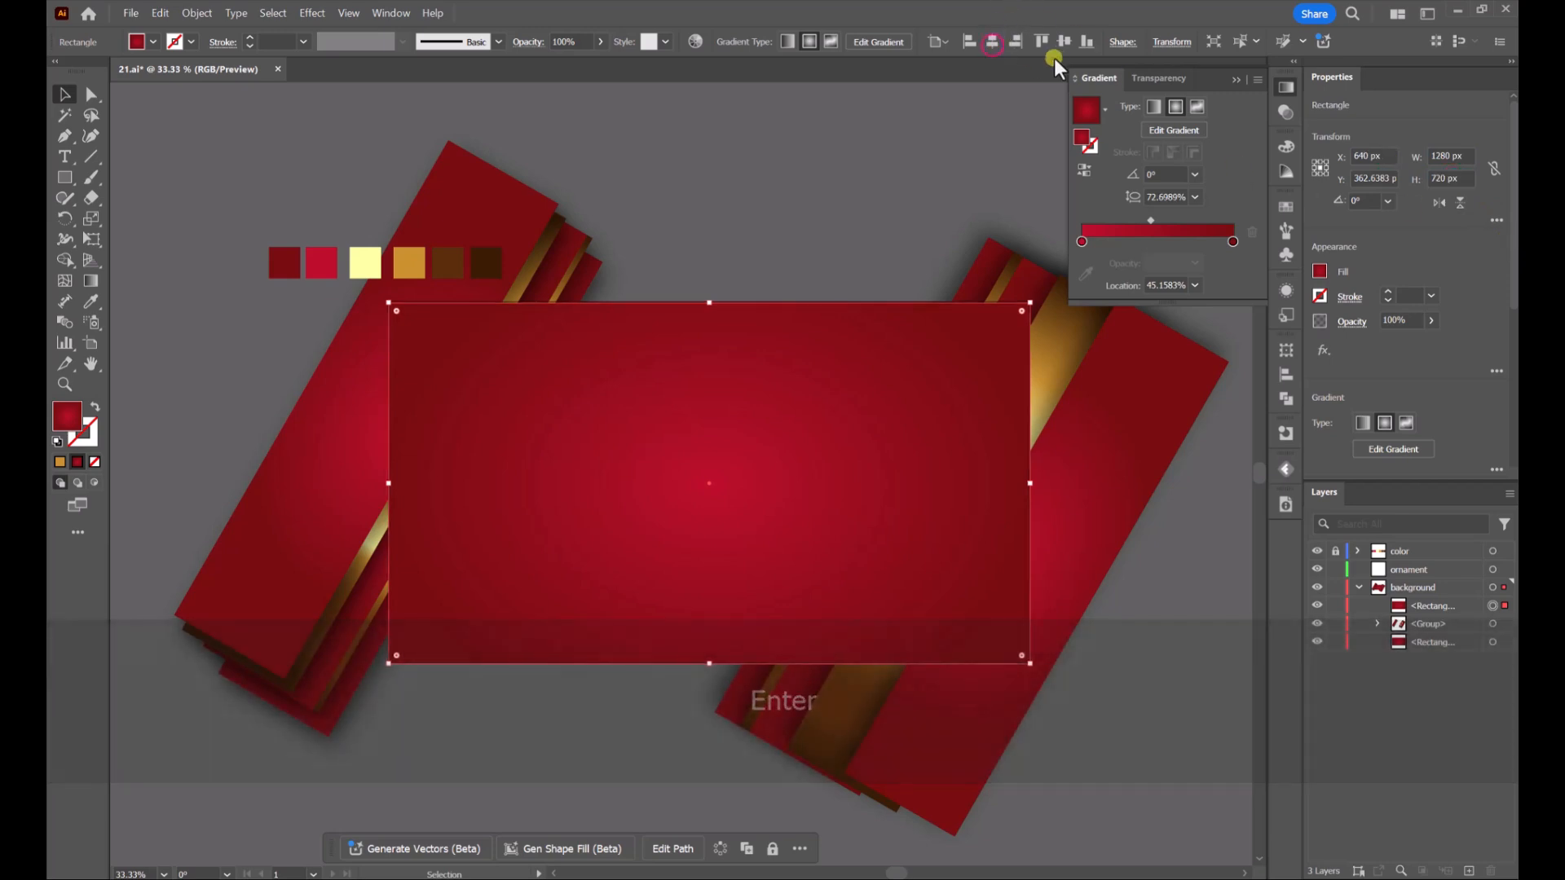
pyautogui.click(1077, 47)
pyautogui.click(892, 160)
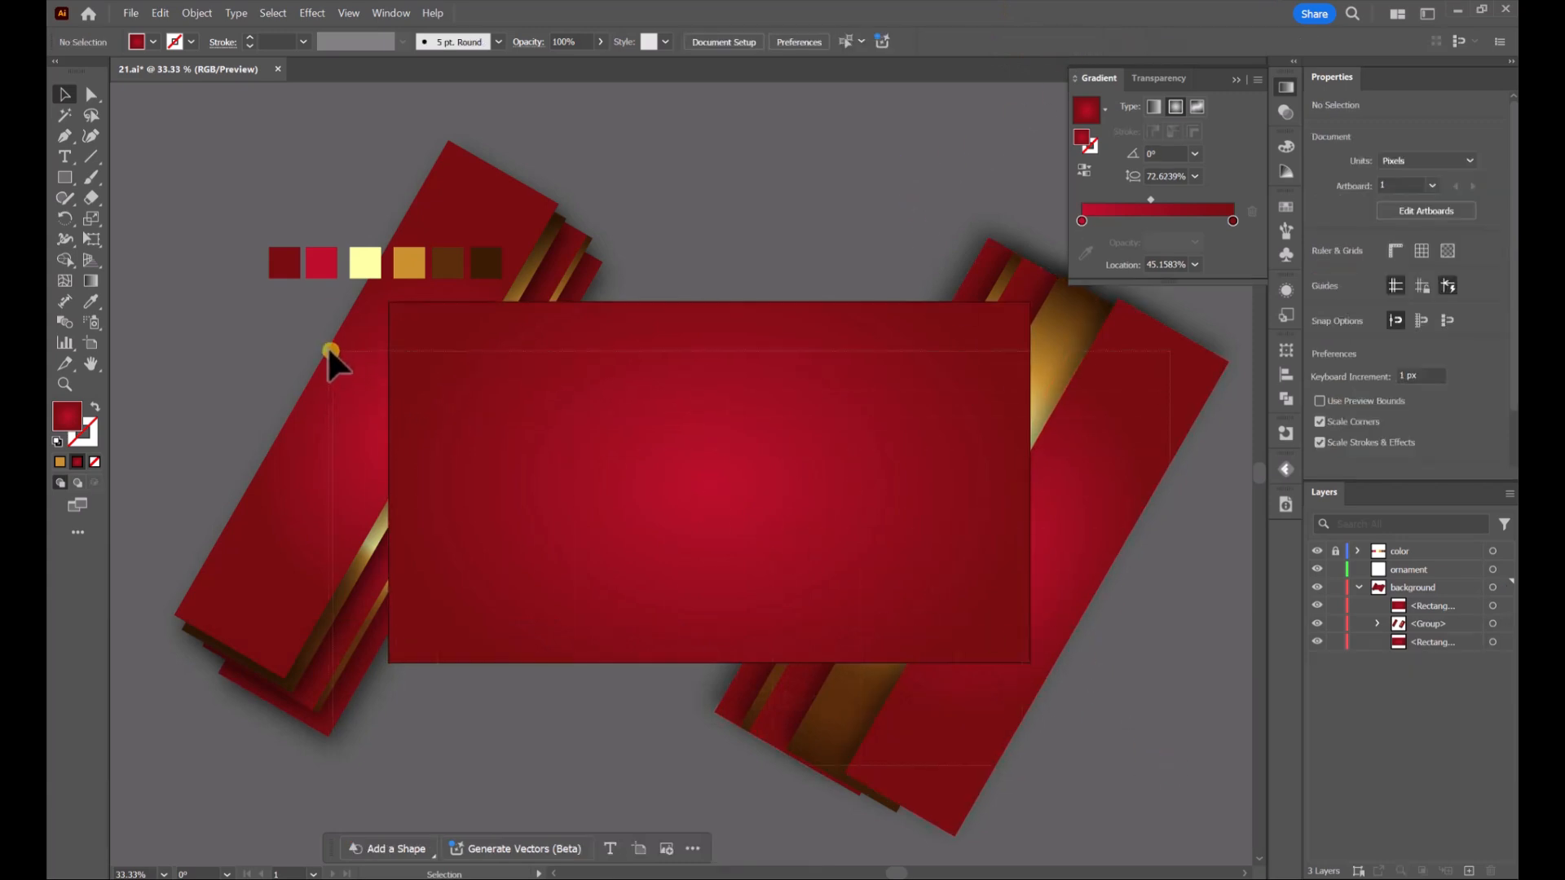
# Select the masking rectangle, the strip group and the background, and make a clipping mask from them.
pyautogui.moveTo(328, 349); pyautogui.dragTo(670, 456)
pyautogui.rightClick(730, 426)
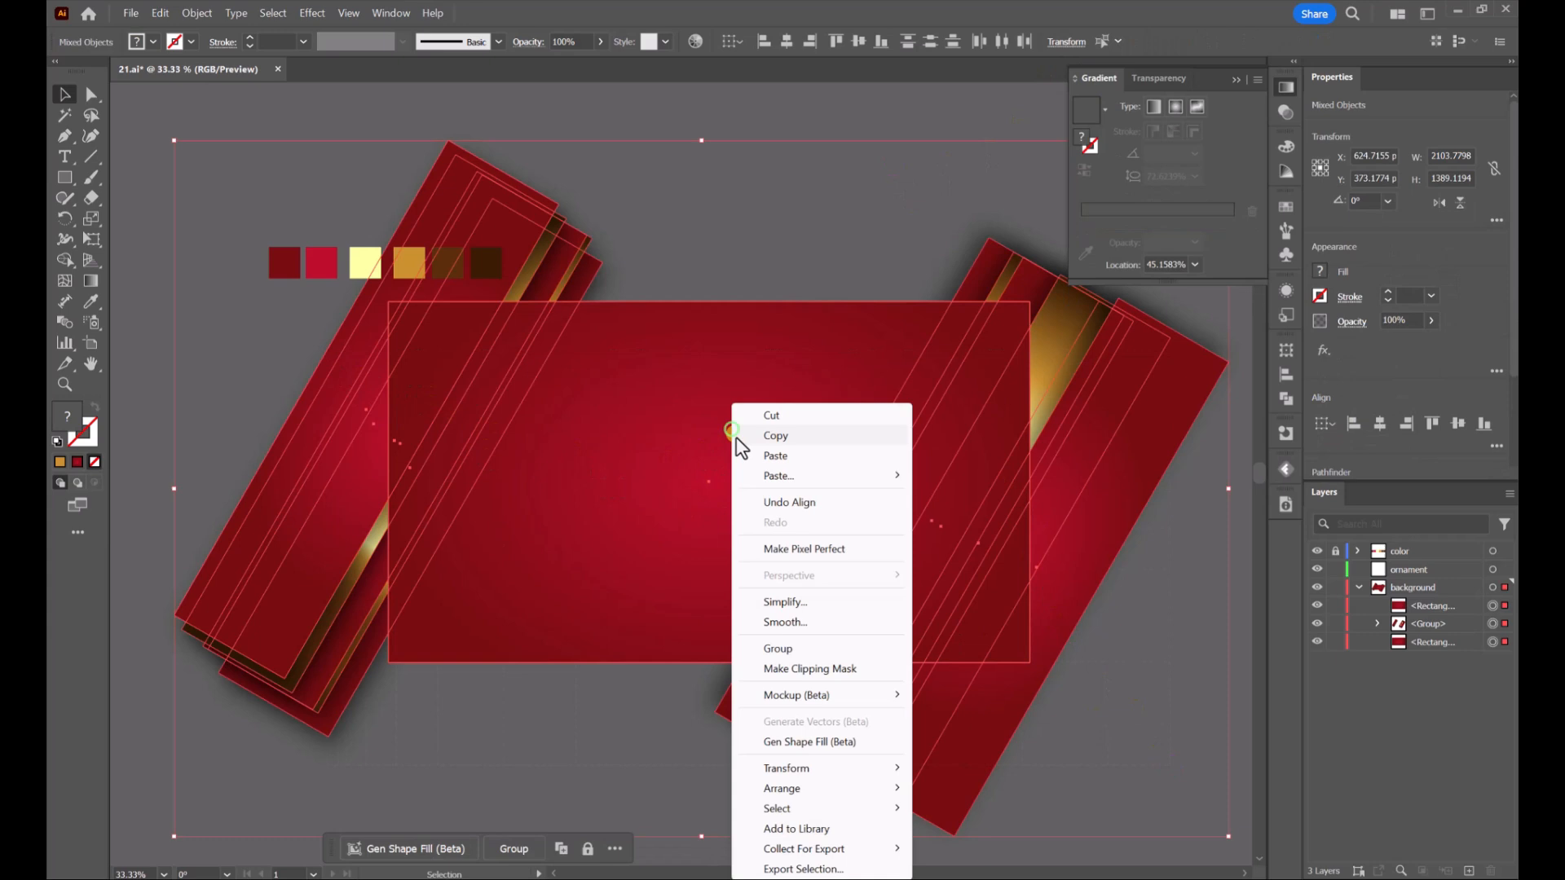
pyautogui.click(802, 666)
pyautogui.click(780, 199)
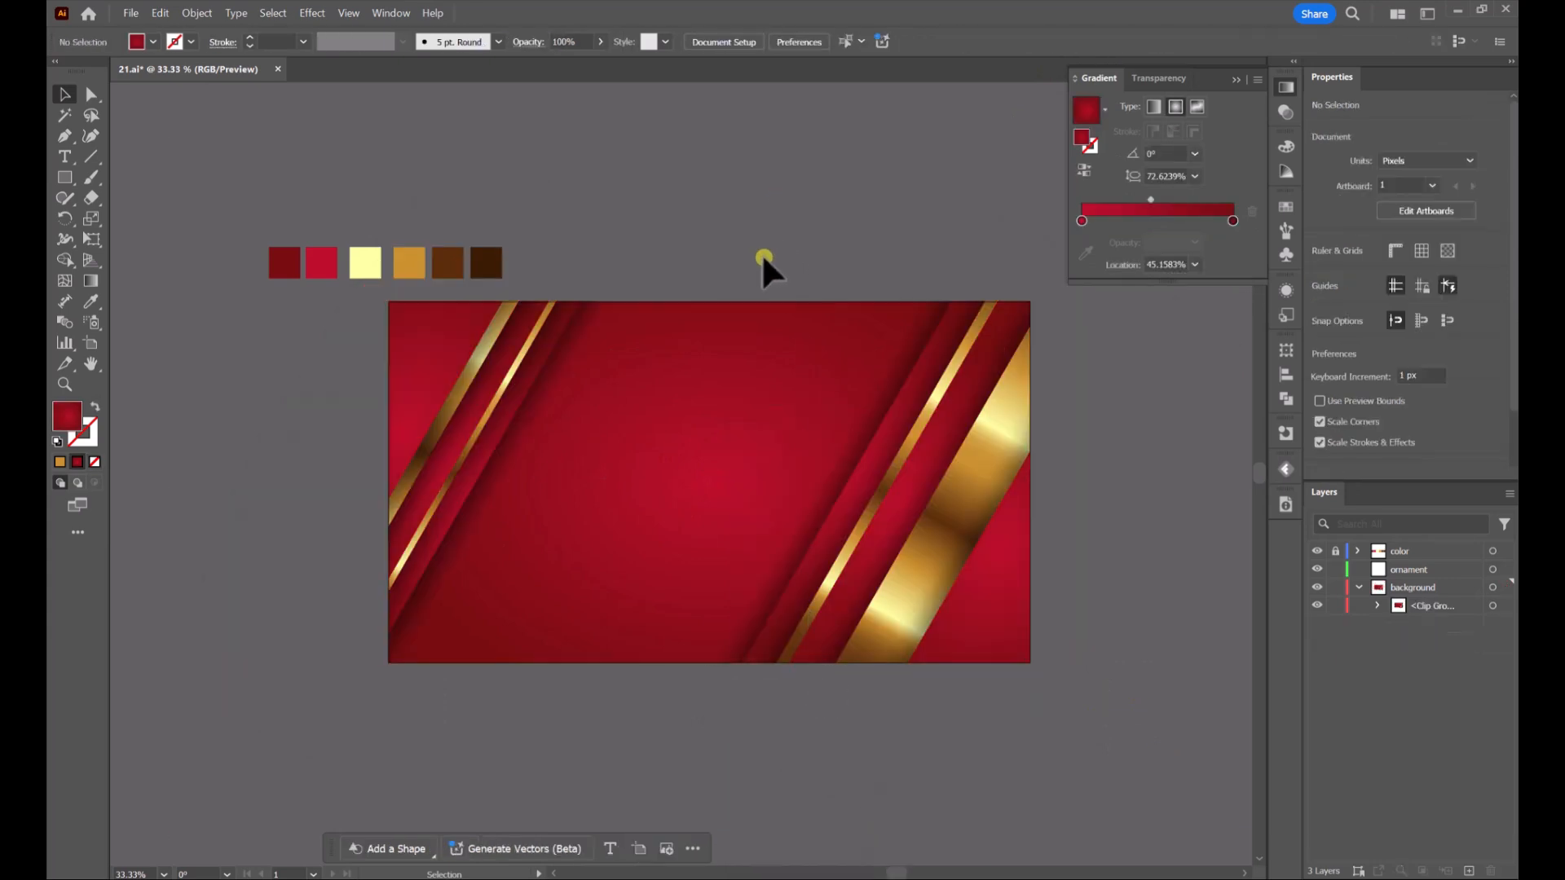
# On the ornament layer, add the text ABSTRACT in the middle of the artboard and scale it to about 65 pt.
pyautogui.scroll(1, 763, 256)
pyautogui.moveTo(618, 304); pyautogui.dragTo(622, 209)
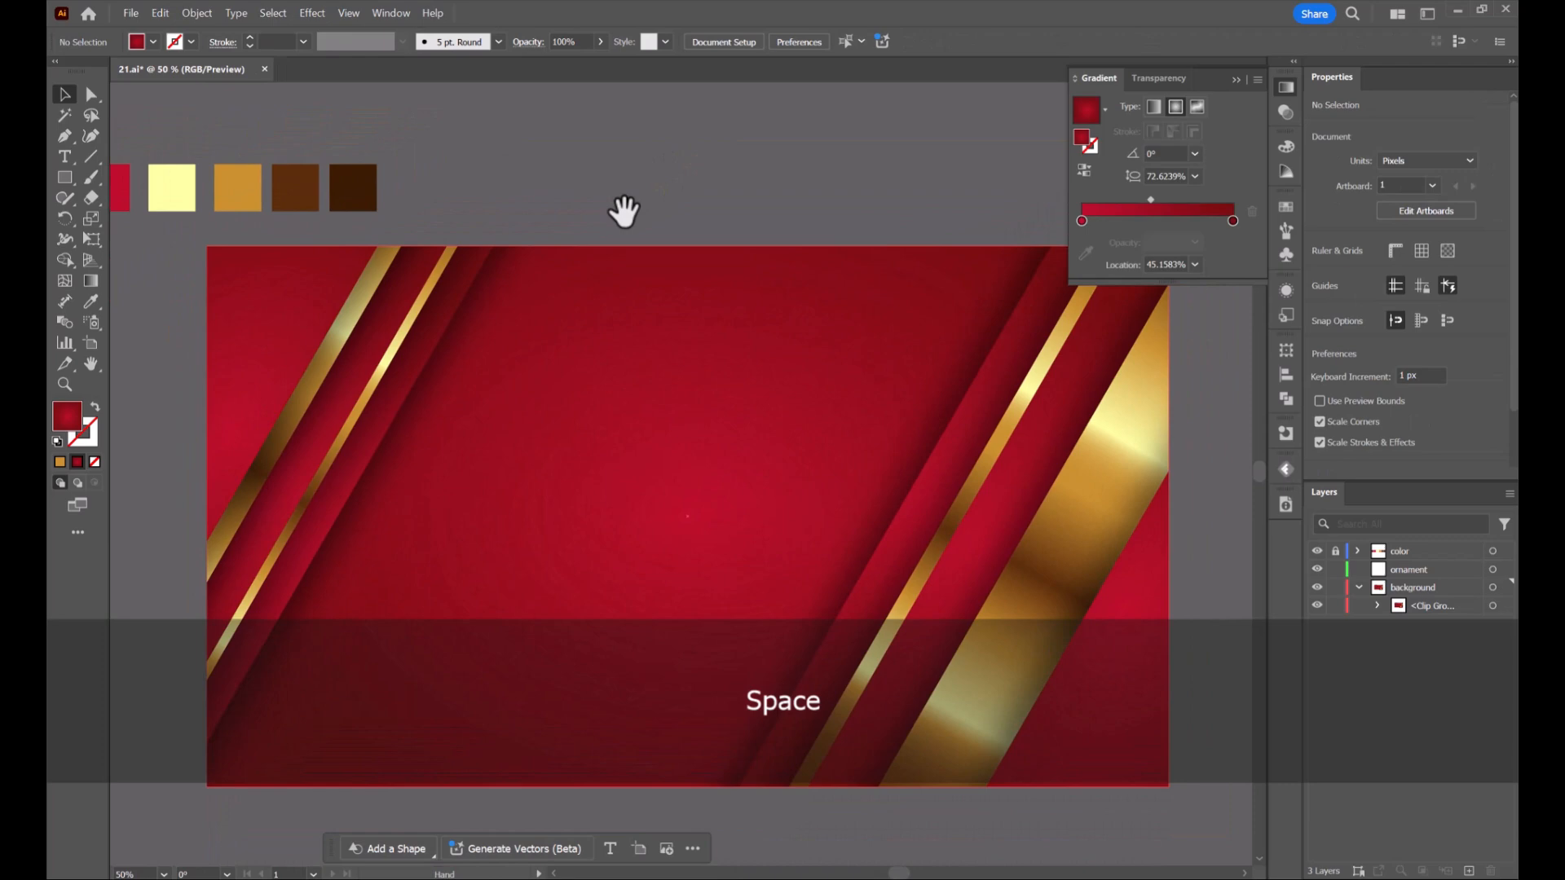
pyautogui.click(1412, 570)
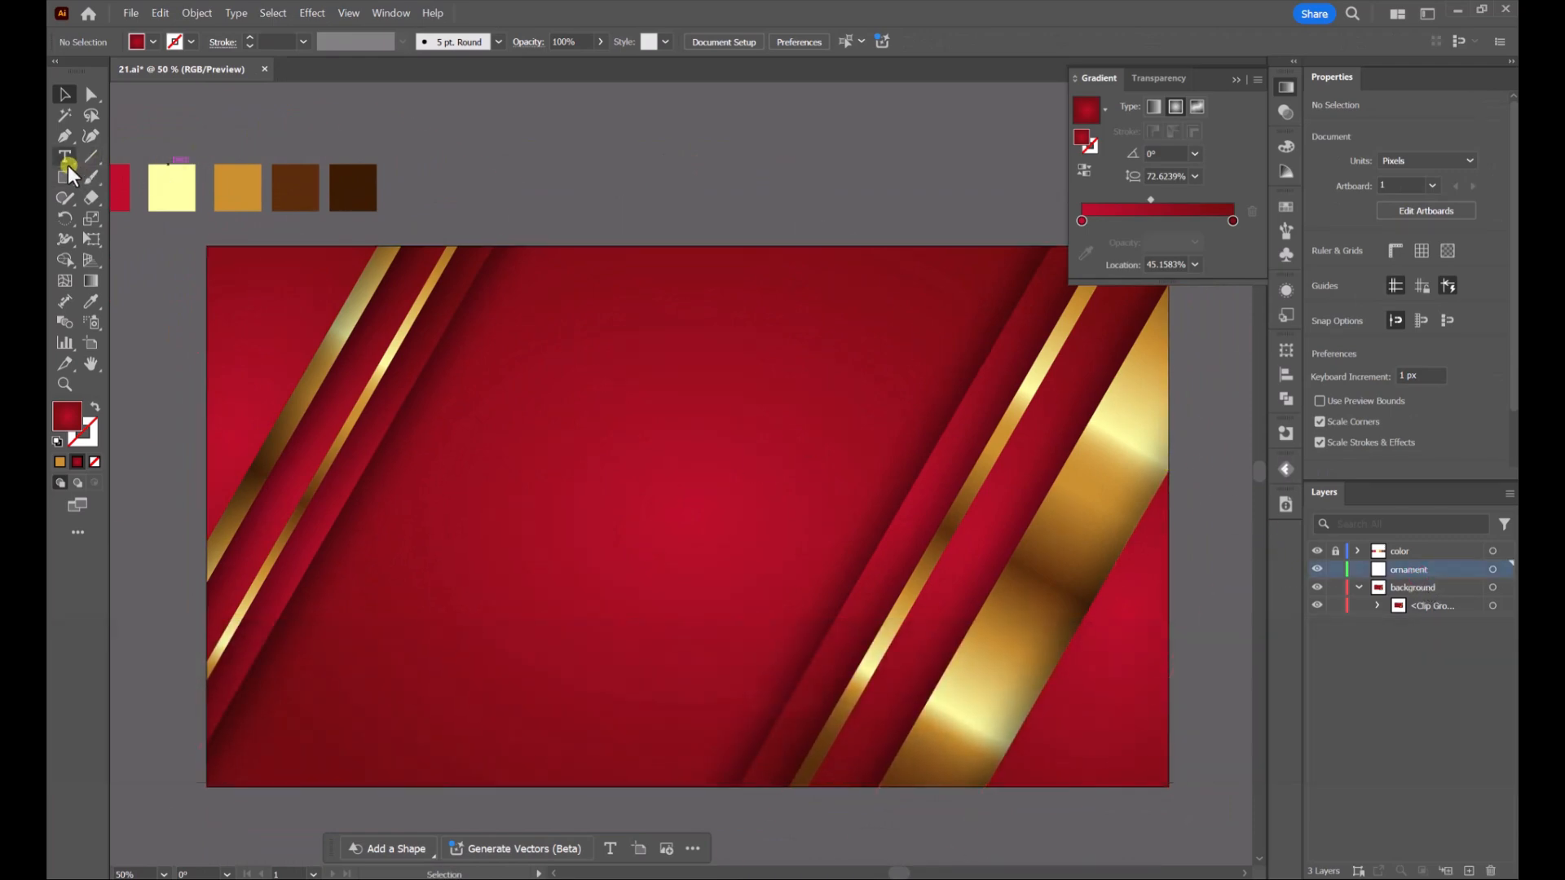
pyautogui.press('t')
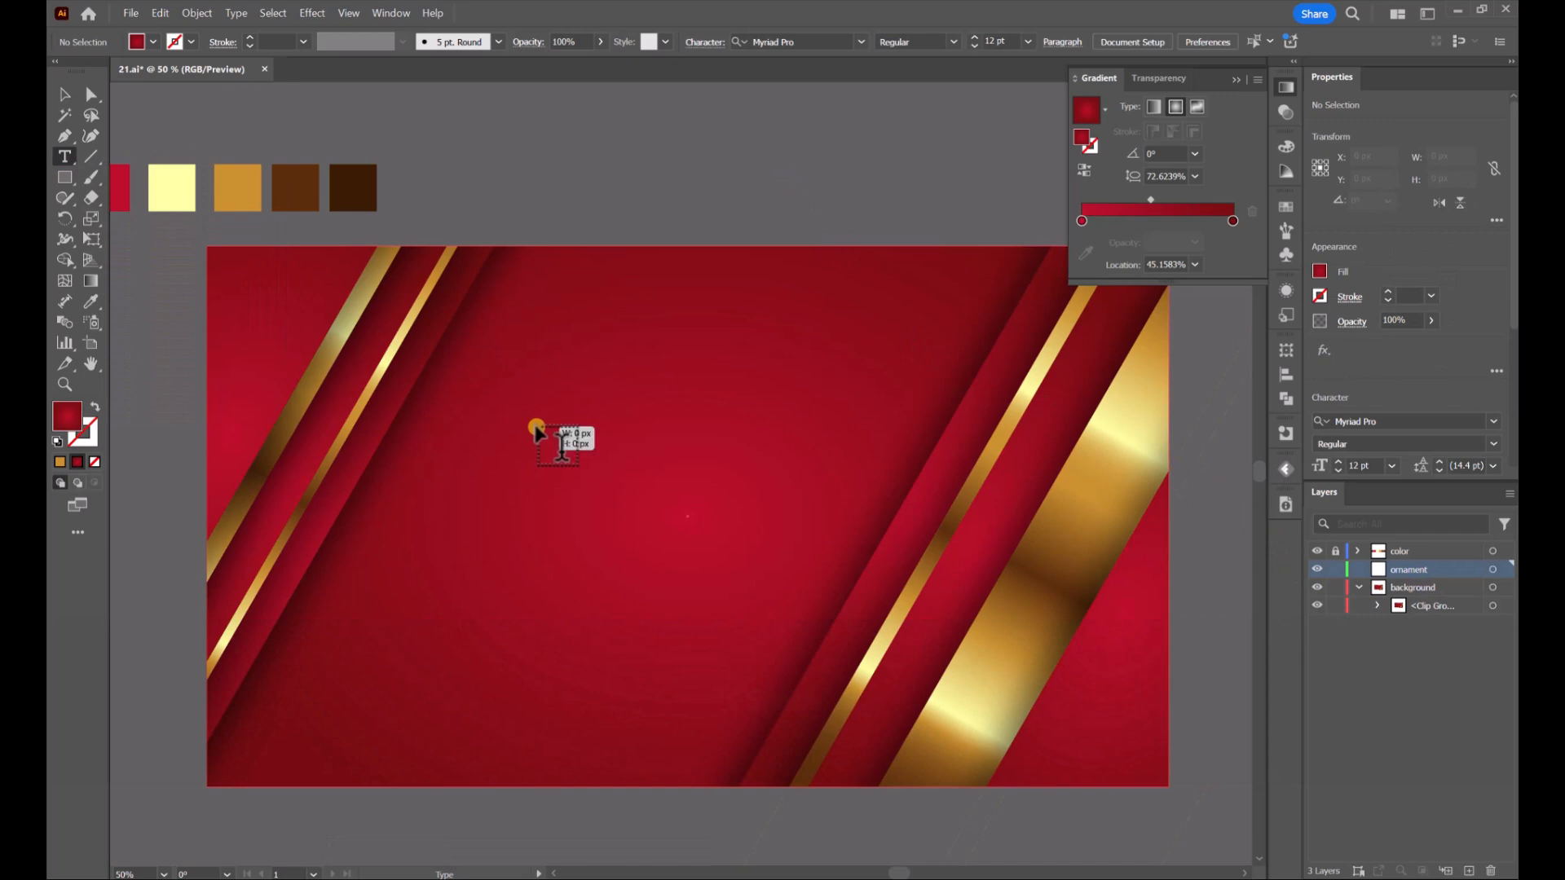
pyautogui.click(537, 427)
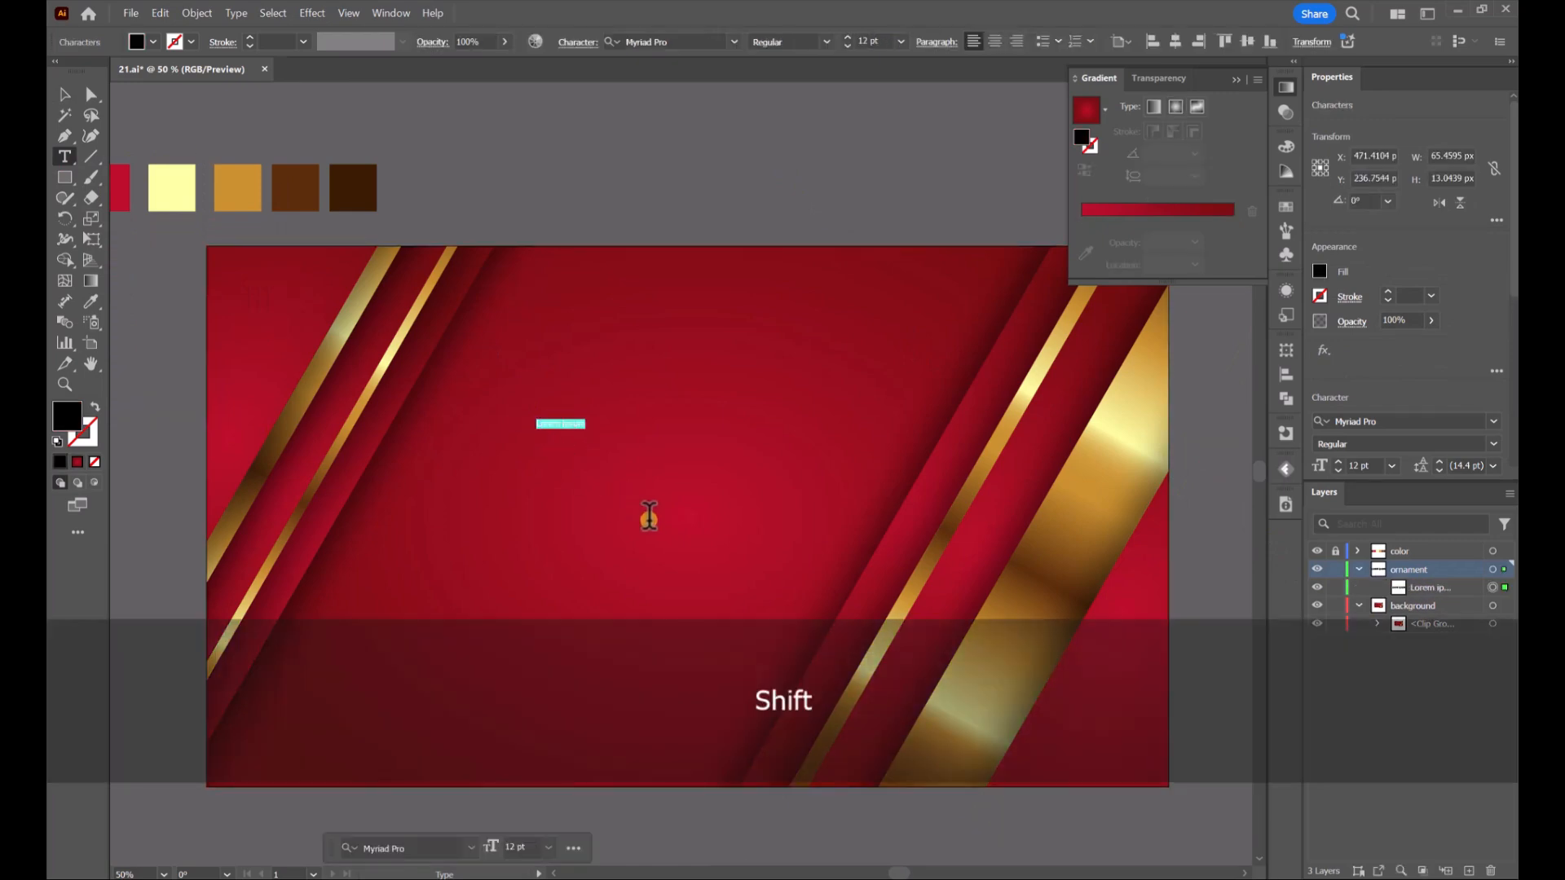
pyautogui.write('BSTRACT')
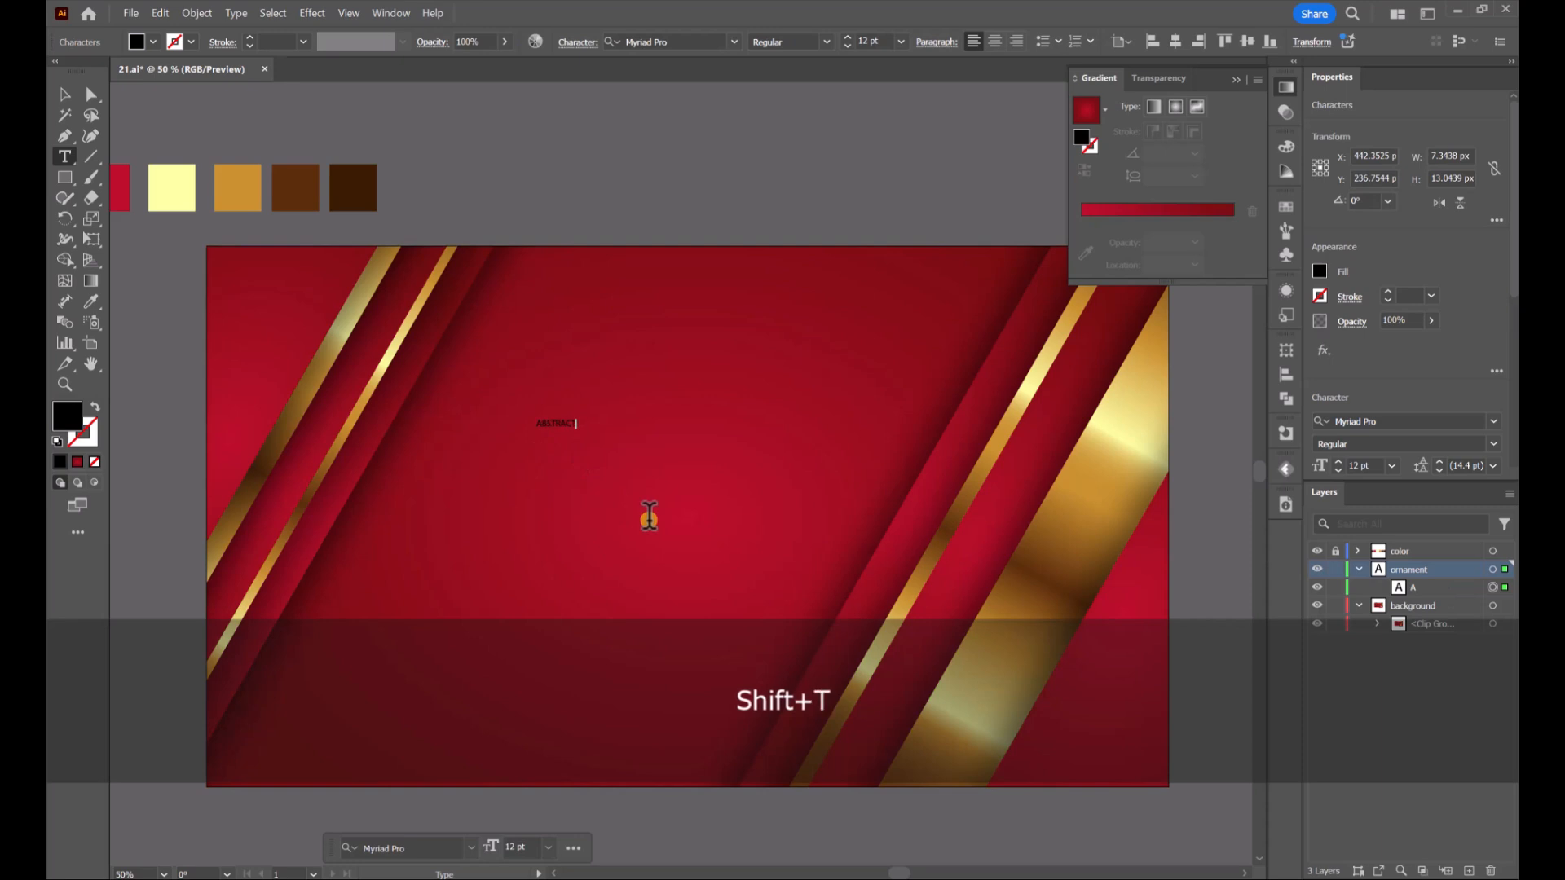
pyautogui.write('BSTRACT')
pyautogui.press('Escape')
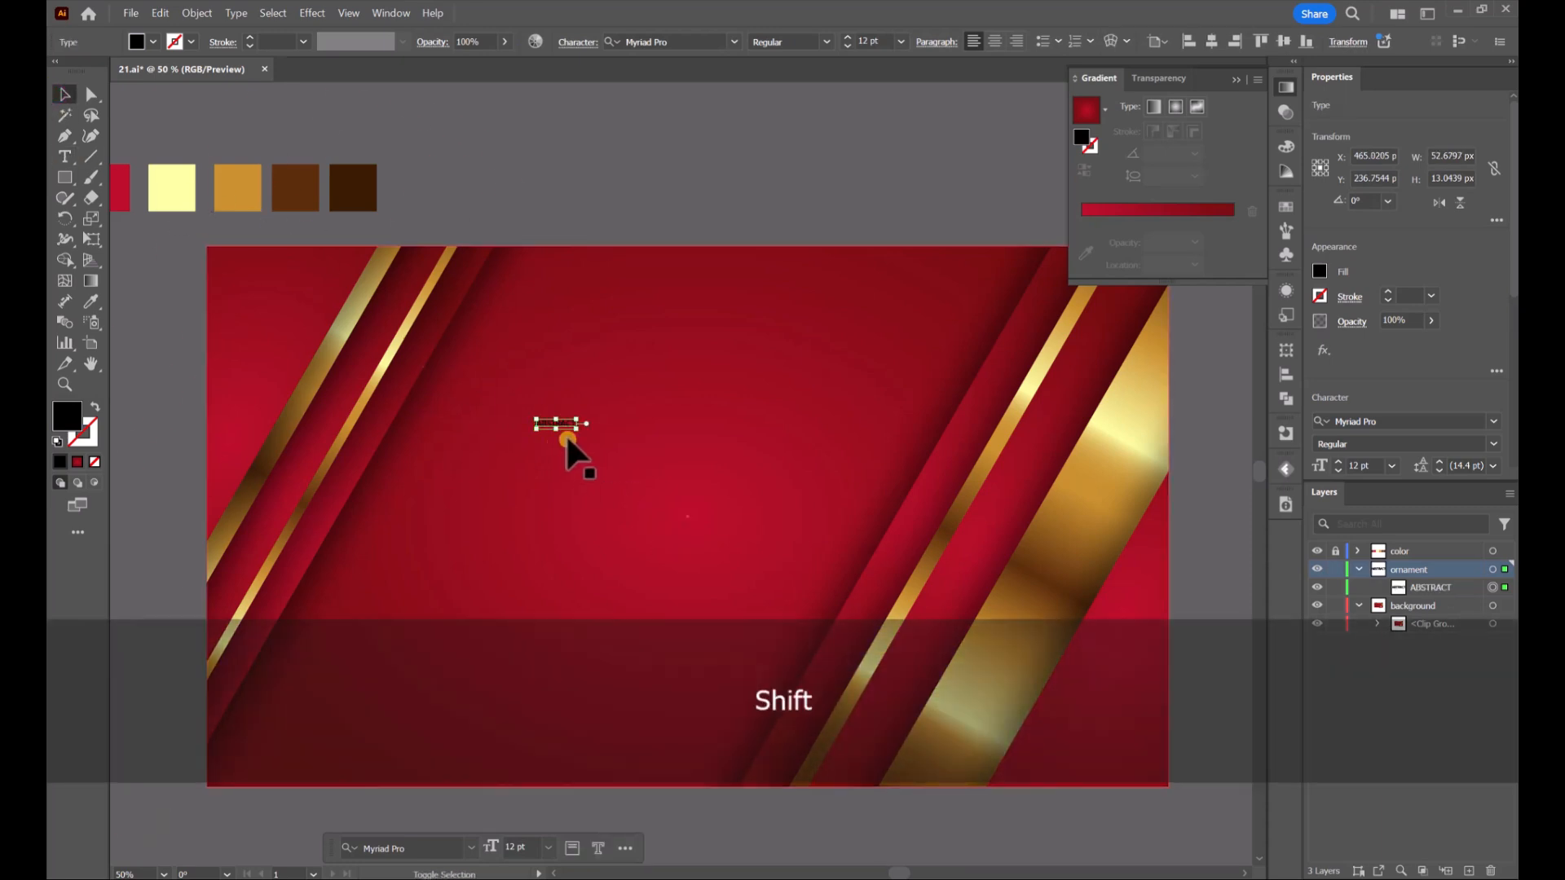
pyautogui.moveTo(579, 429); pyautogui.dragTo(716, 531)
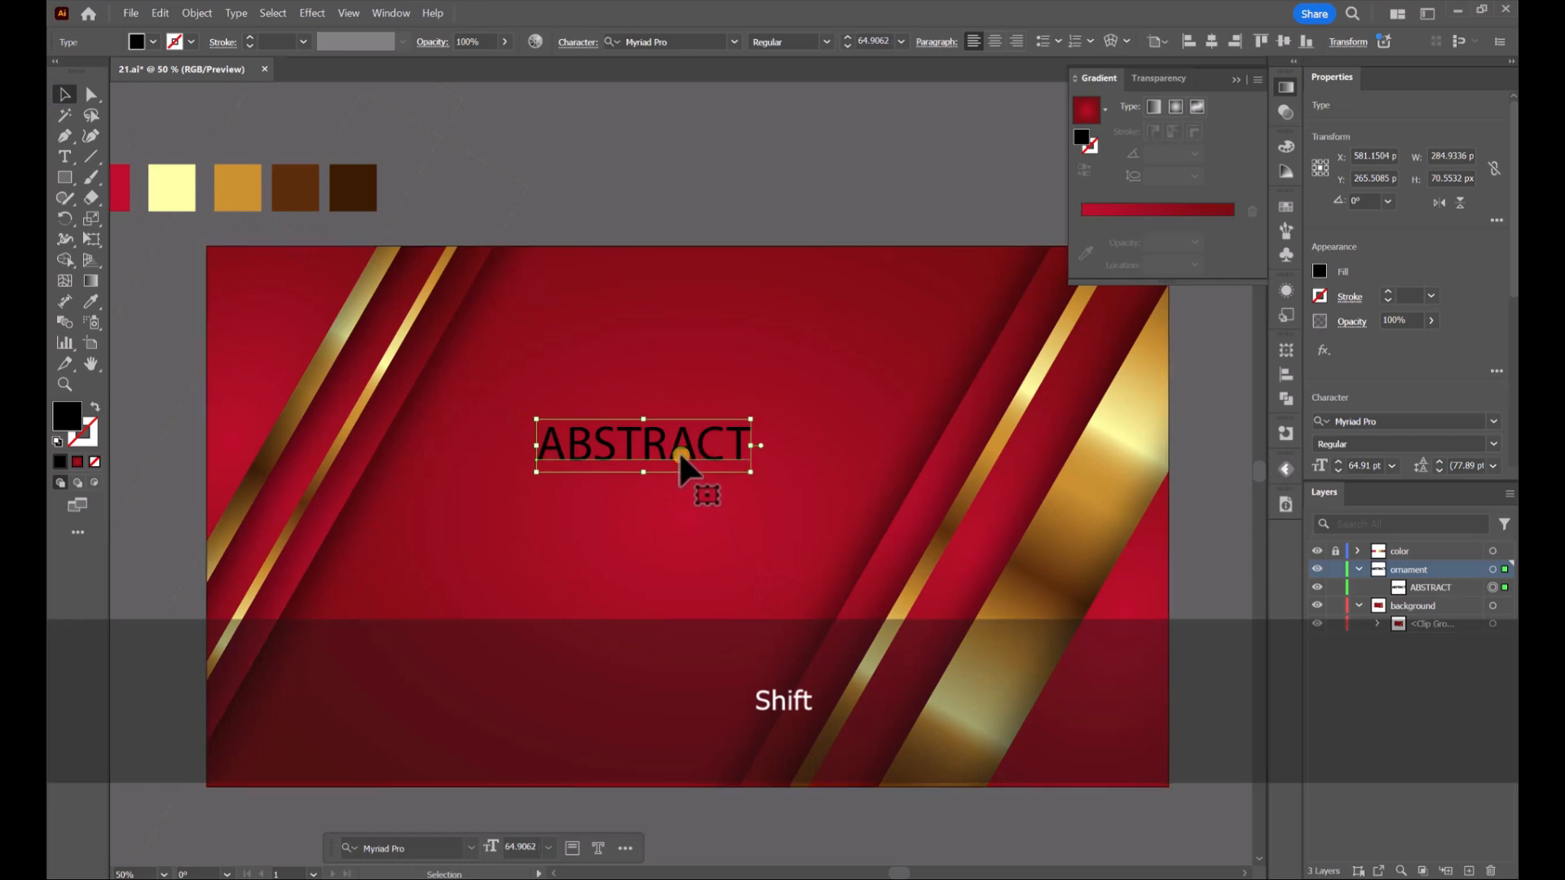
# Duplicate the ABSTRACT text directly below itself and change the copy's wording to BACKGROUND.
pyautogui.moveTo(688, 454); pyautogui.dragTo(682, 524)
pyautogui.doubleClick(699, 522)
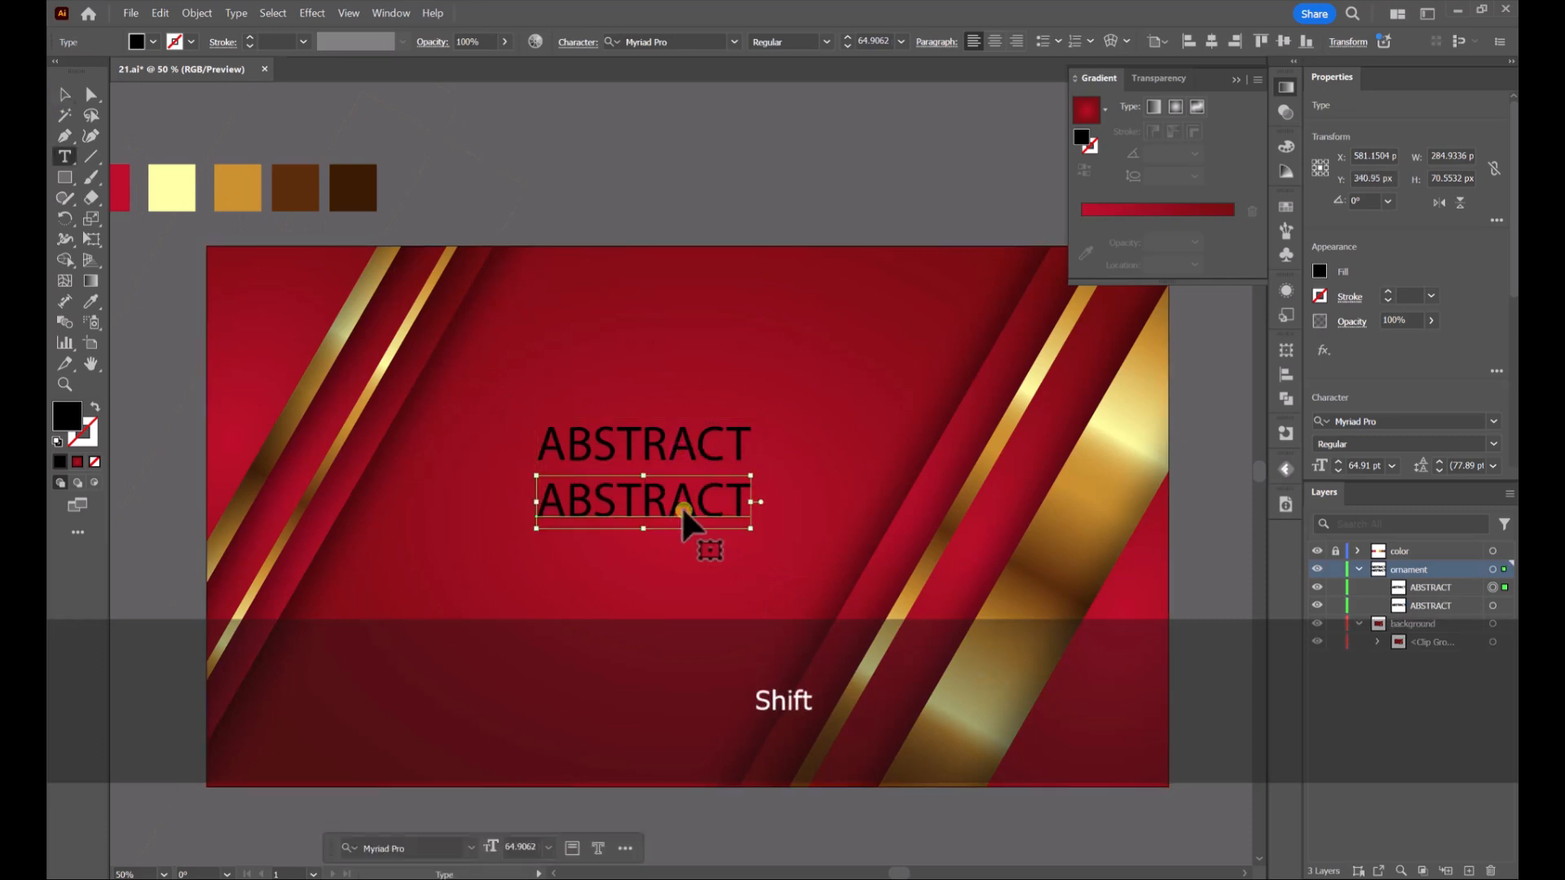
pyautogui.hotkey('ctrl', 'a')
pyautogui.write('BACKG')
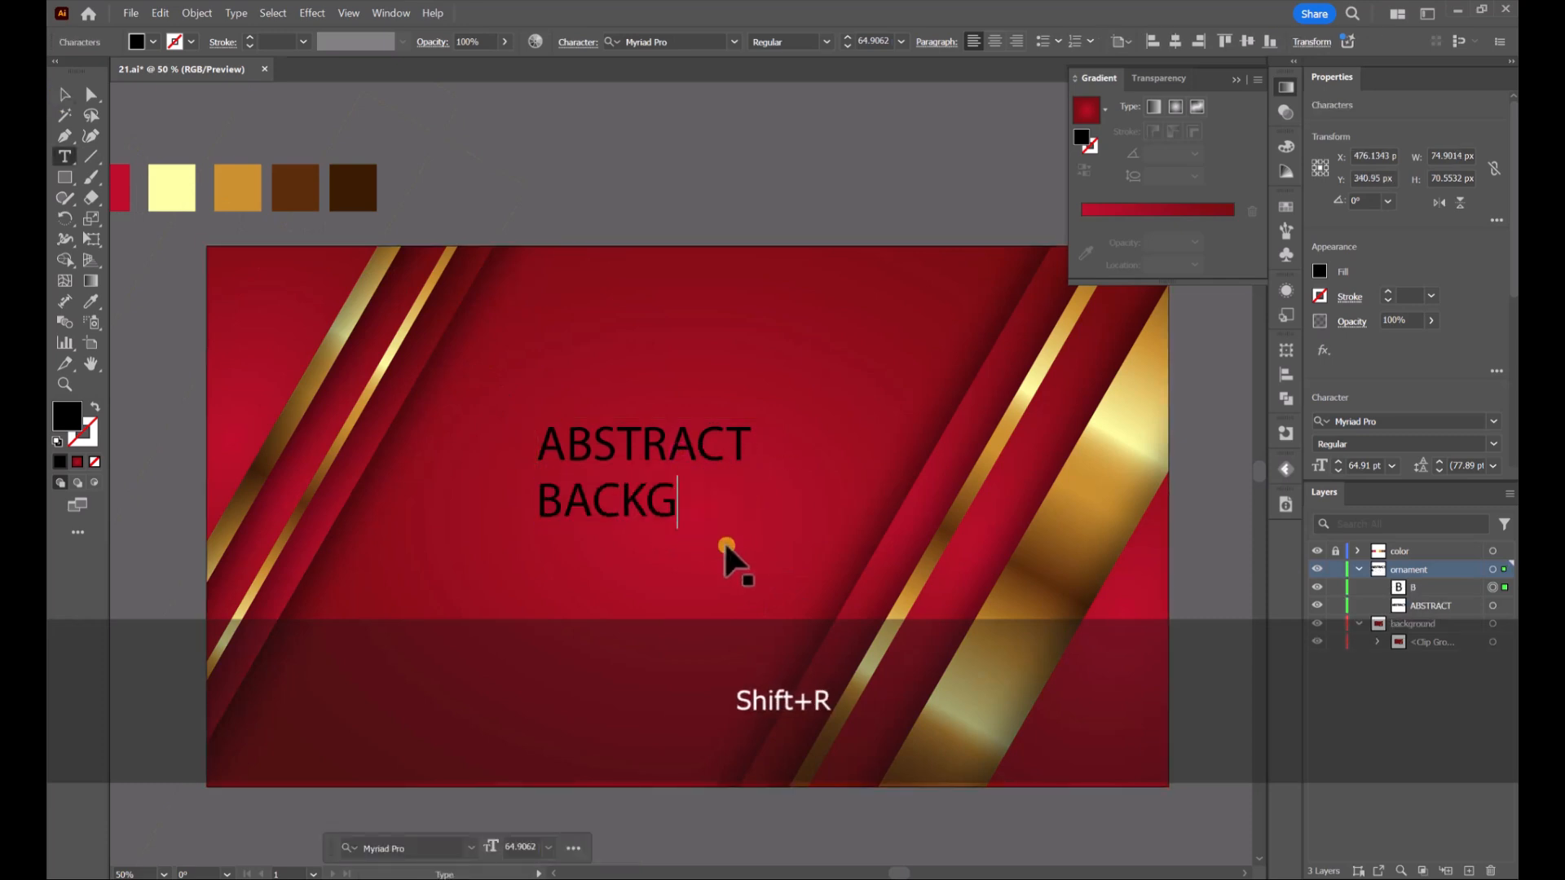
pyautogui.write('ROUND')
pyautogui.click(65, 95)
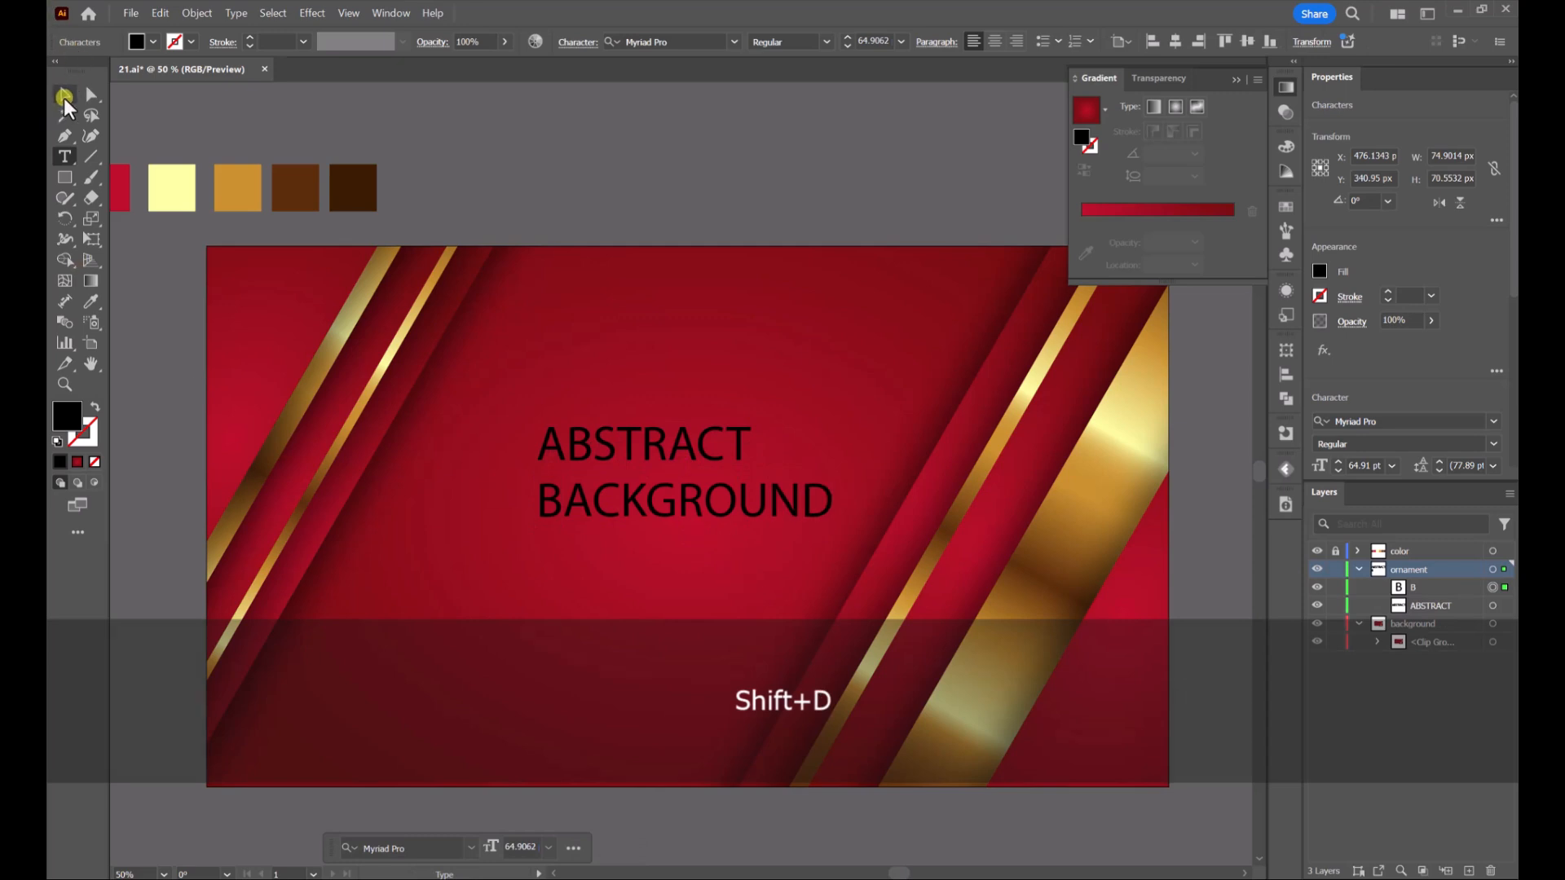
# Select both text lines and set their fill to white.
pyautogui.keyDown('shift'); pyautogui.click(762, 433); pyautogui.keyUp('shift')
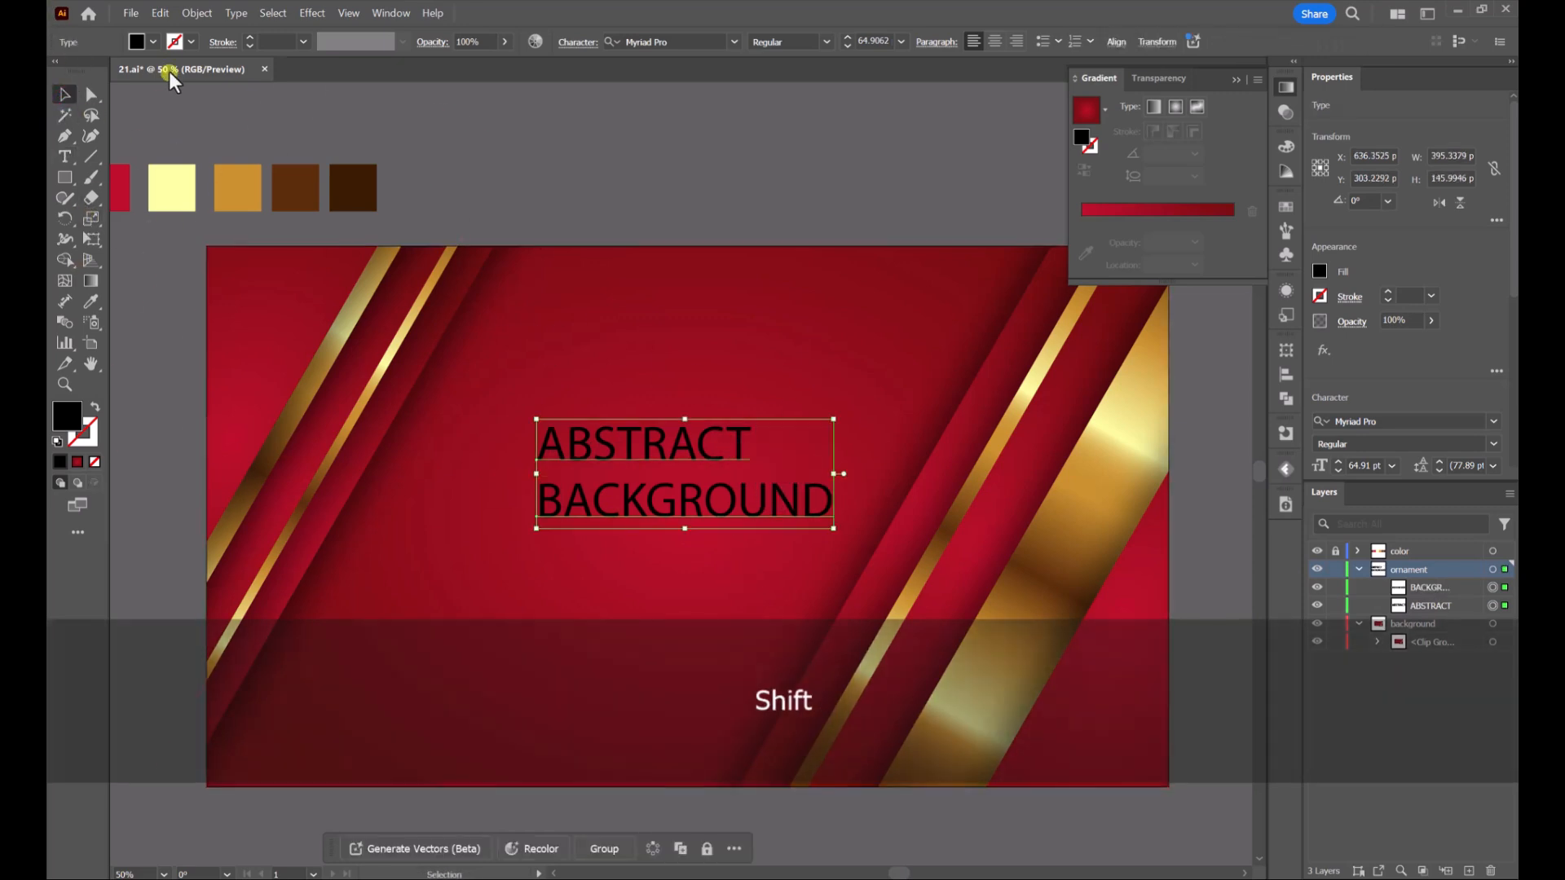
pyautogui.click(153, 41)
pyautogui.click(82, 106)
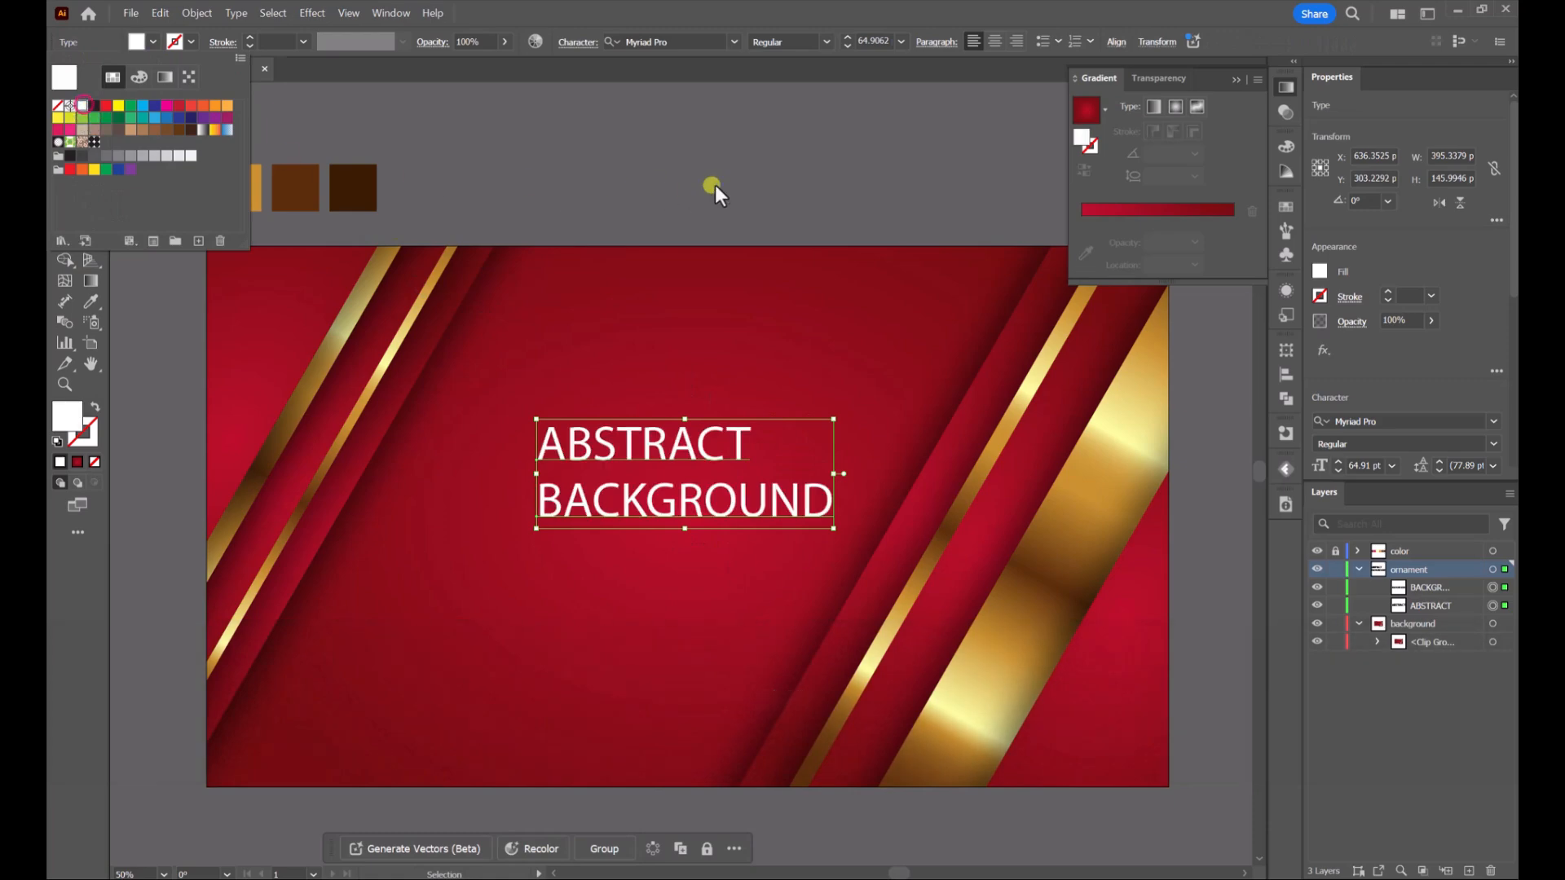
pyautogui.click(739, 179)
# Set the font of both text lines to Poppins Medium and deselect them.
pyautogui.click(706, 41)
pyautogui.write('p')
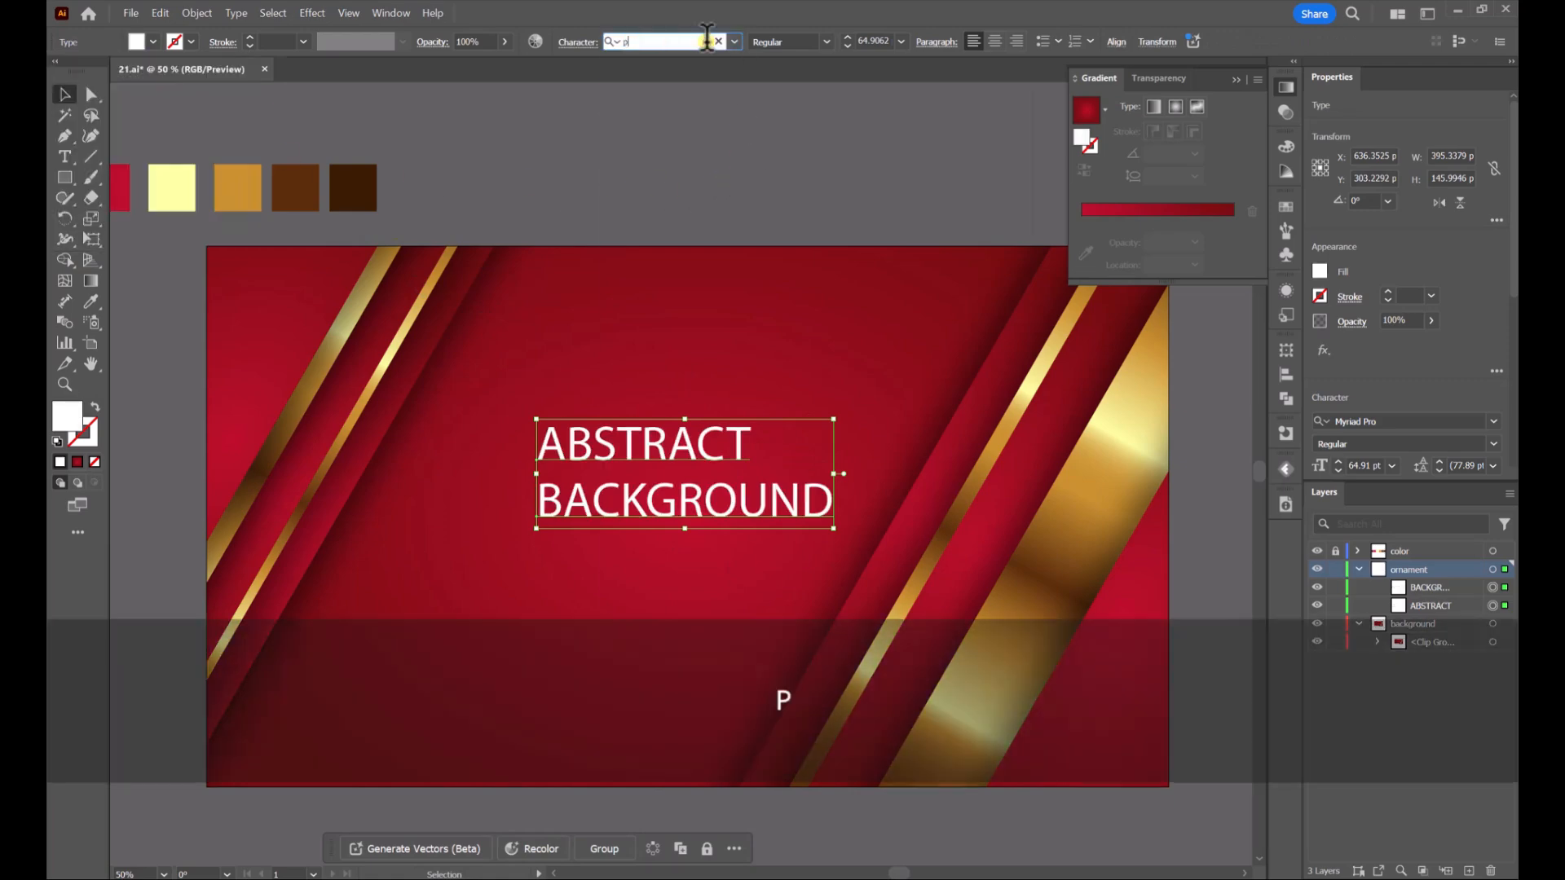
pyautogui.write('op')
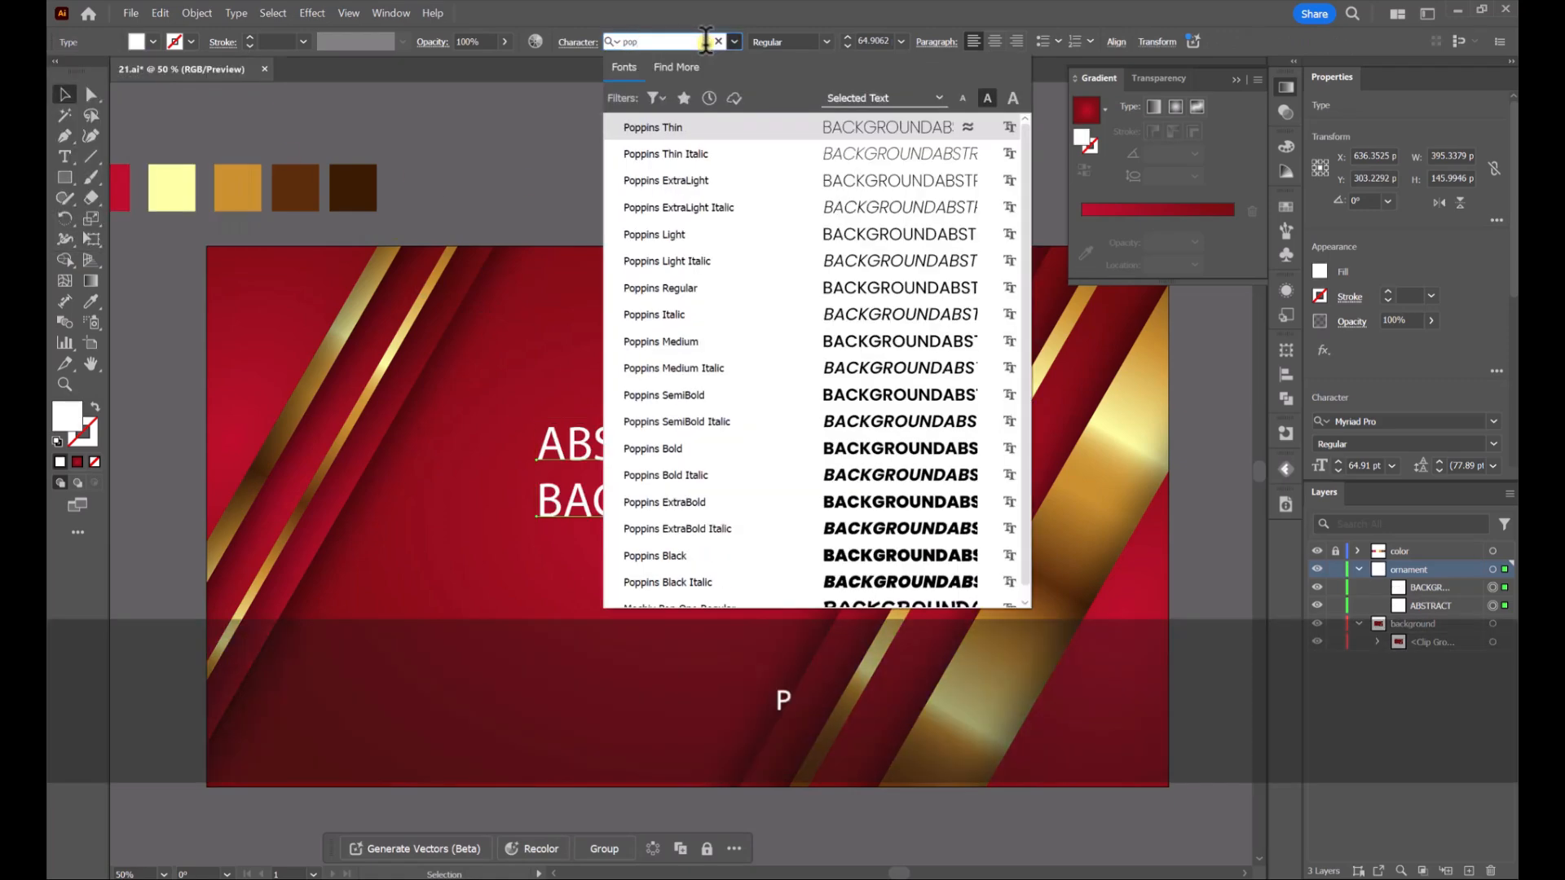
pyautogui.click(735, 342)
pyautogui.click(802, 178)
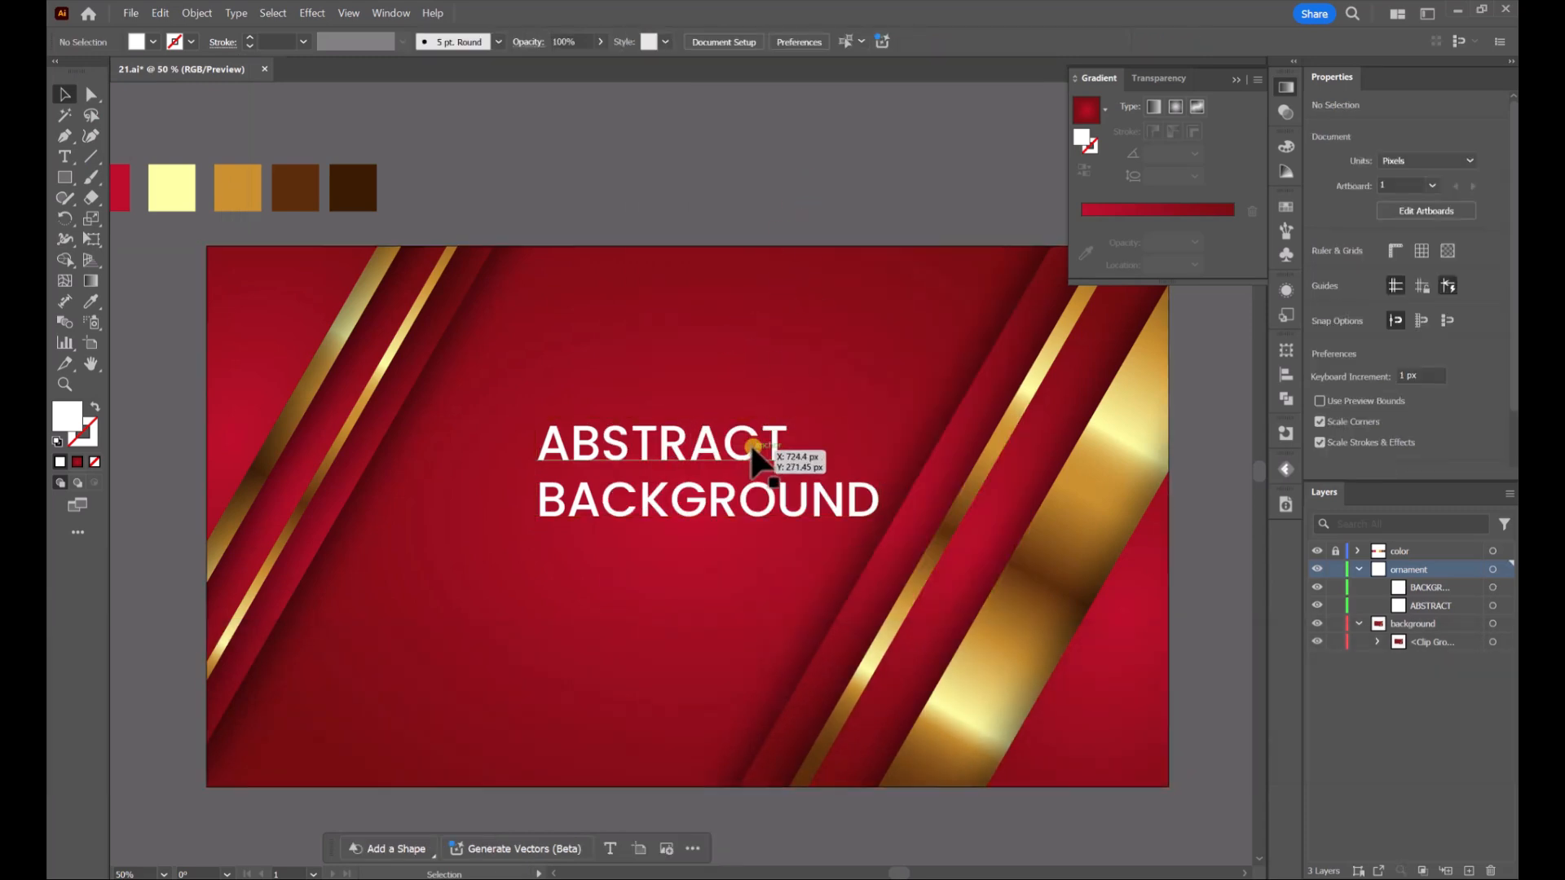
# Set the BACKGROUND text to Poppins Regular with a tracking of 500.
pyautogui.click(806, 512)
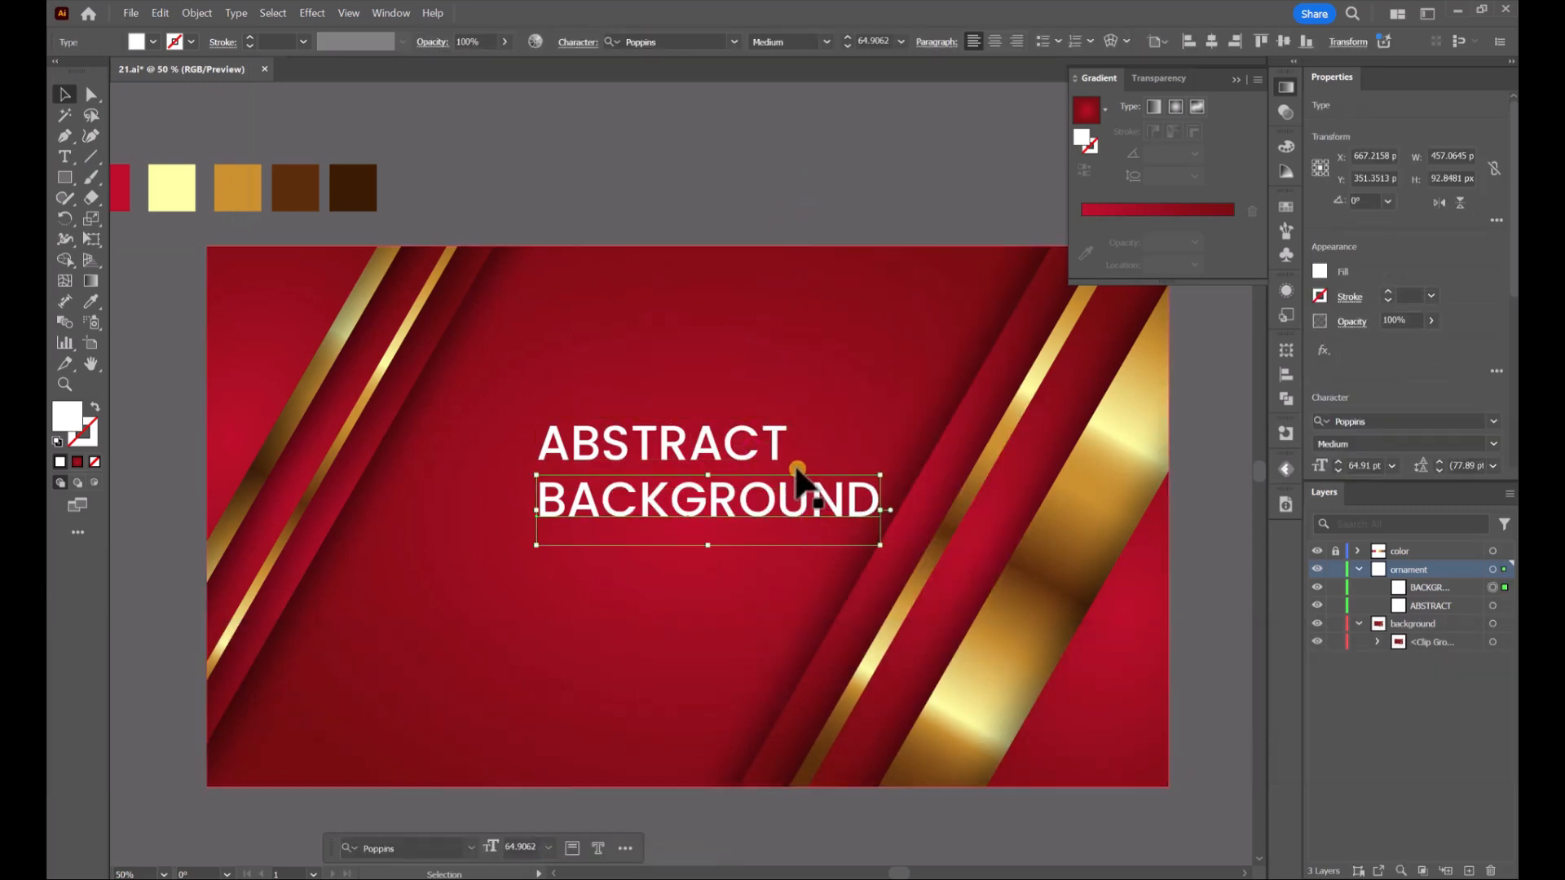
pyautogui.click(828, 37)
pyautogui.click(799, 177)
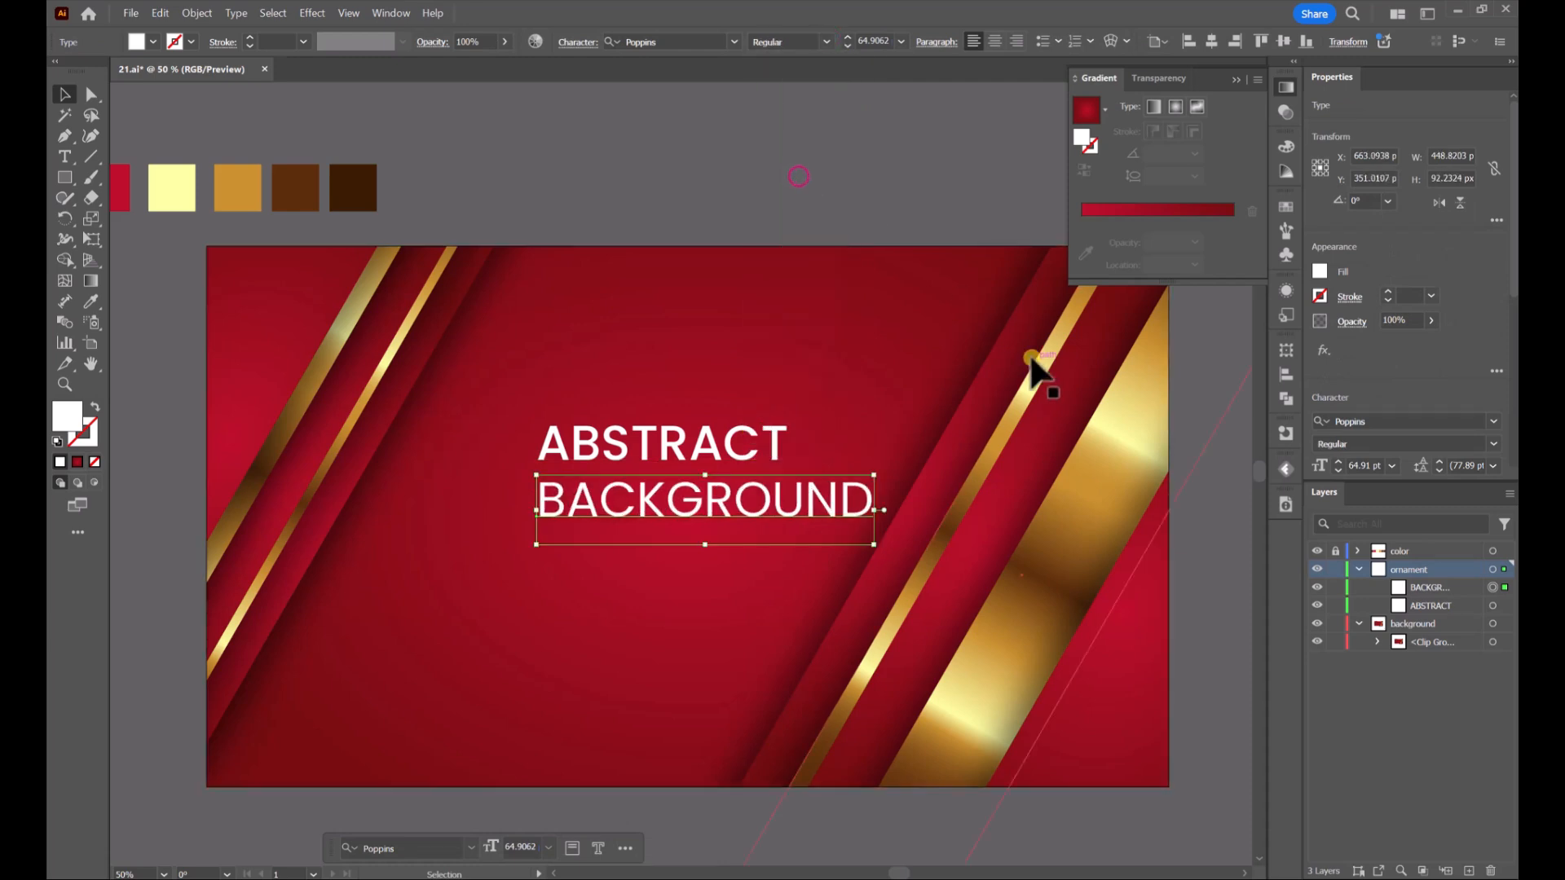
pyautogui.scroll(-3, 1444, 378)
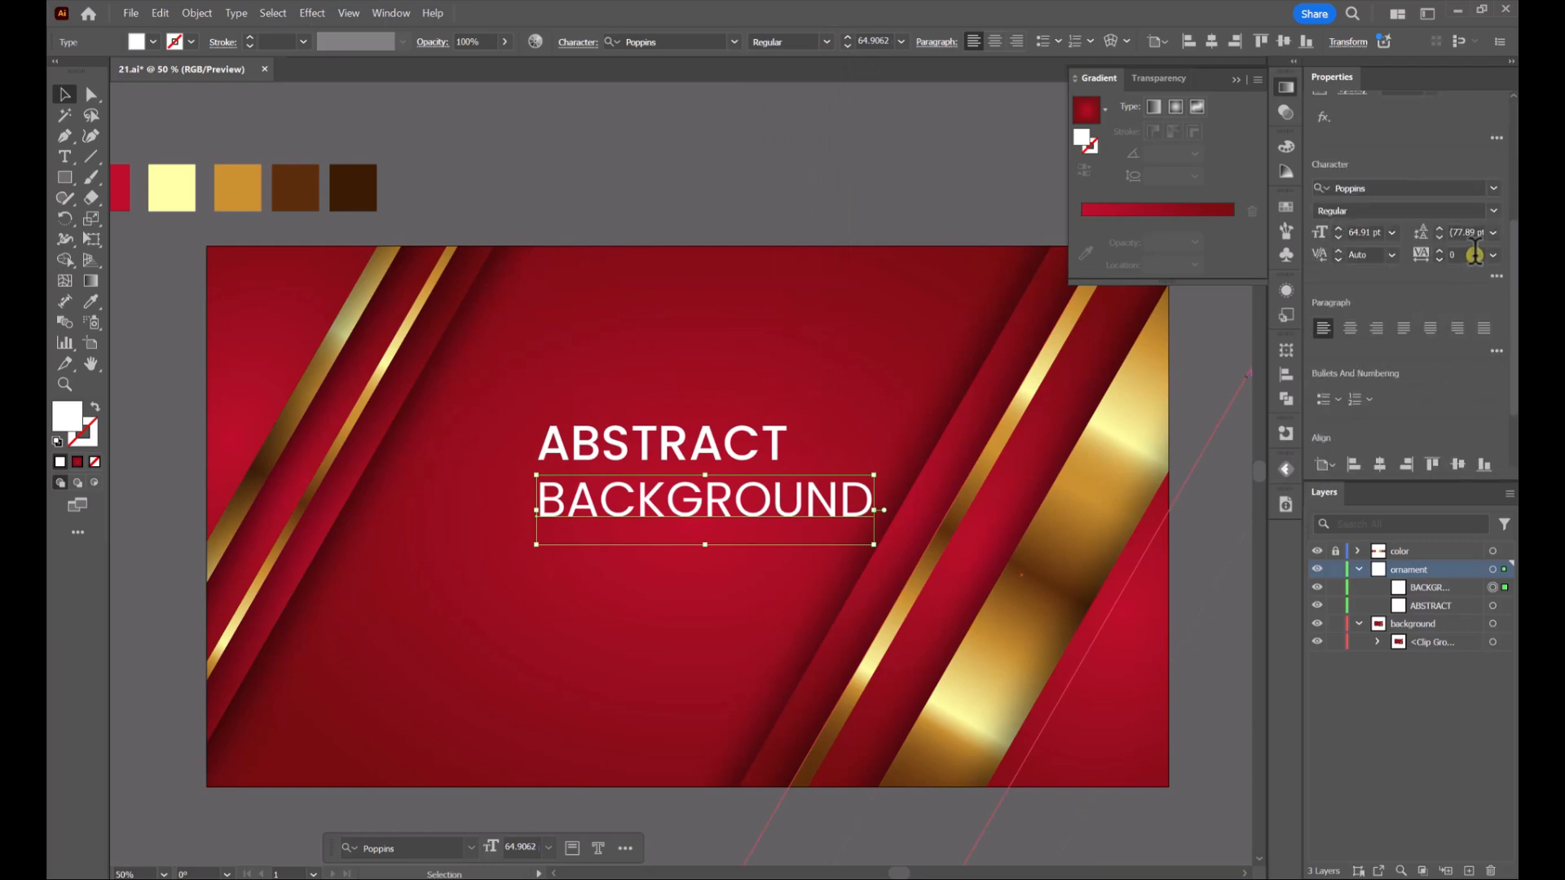
pyautogui.write('500')
pyautogui.press('Return')
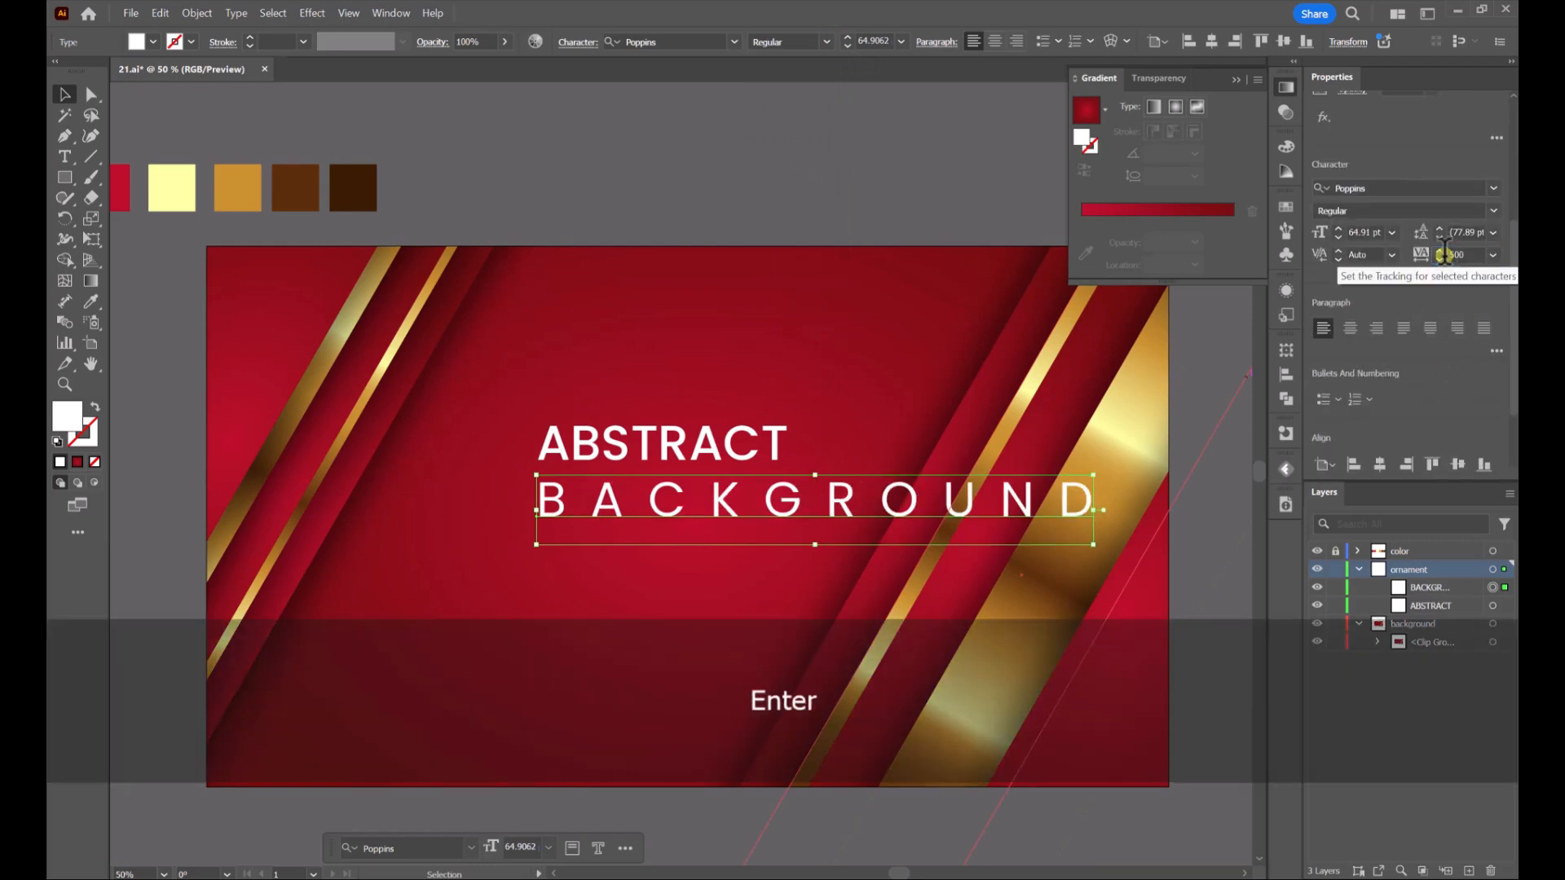
# Scale BACKGROUND down to roughly the width of ABSTRACT, and move both lines toward the left strips.
pyautogui.moveTo(1093, 510); pyautogui.dragTo(773, 492)
pyautogui.click(741, 447)
pyautogui.keyDown('shift'); pyautogui.click(749, 443); pyautogui.keyUp('shift')
pyautogui.moveTo(726, 440); pyautogui.dragTo(650, 482)
pyautogui.click(781, 183)
pyautogui.press('space')
pyautogui.moveTo(756, 194)
pyautogui.mouseDown()
pyautogui.moveTo(692, 207)
pyautogui.moveTo(770, 196)
pyautogui.mouseUp()
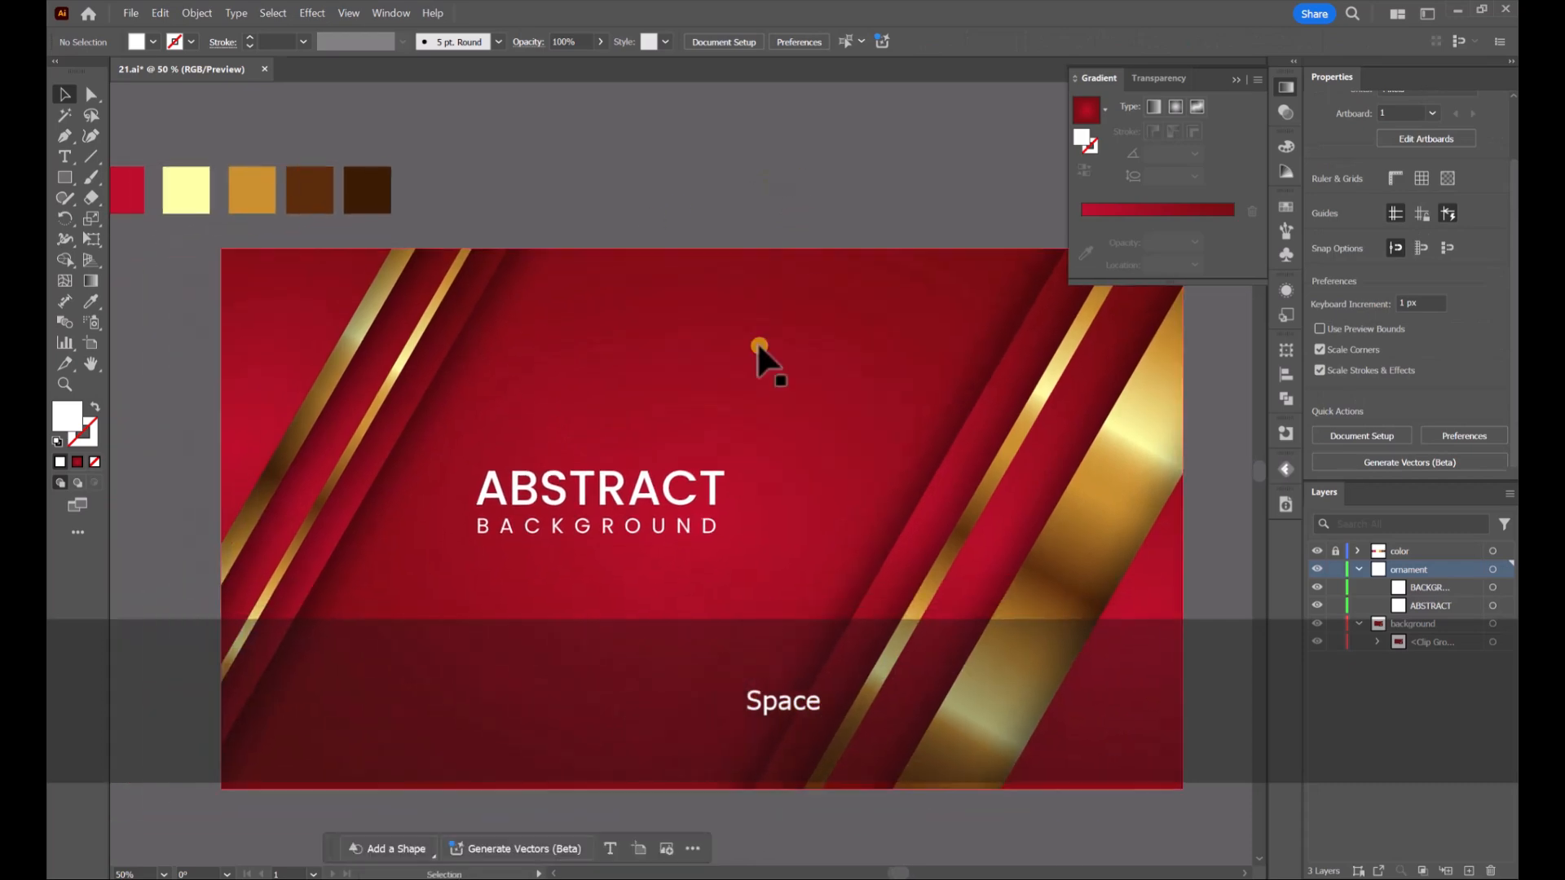
# Select both text lines and scale them down together to a combined height of about 64 px.
pyautogui.click(675, 498)
pyautogui.keyDown('shift'); pyautogui.click(697, 528); pyautogui.keyUp('shift')
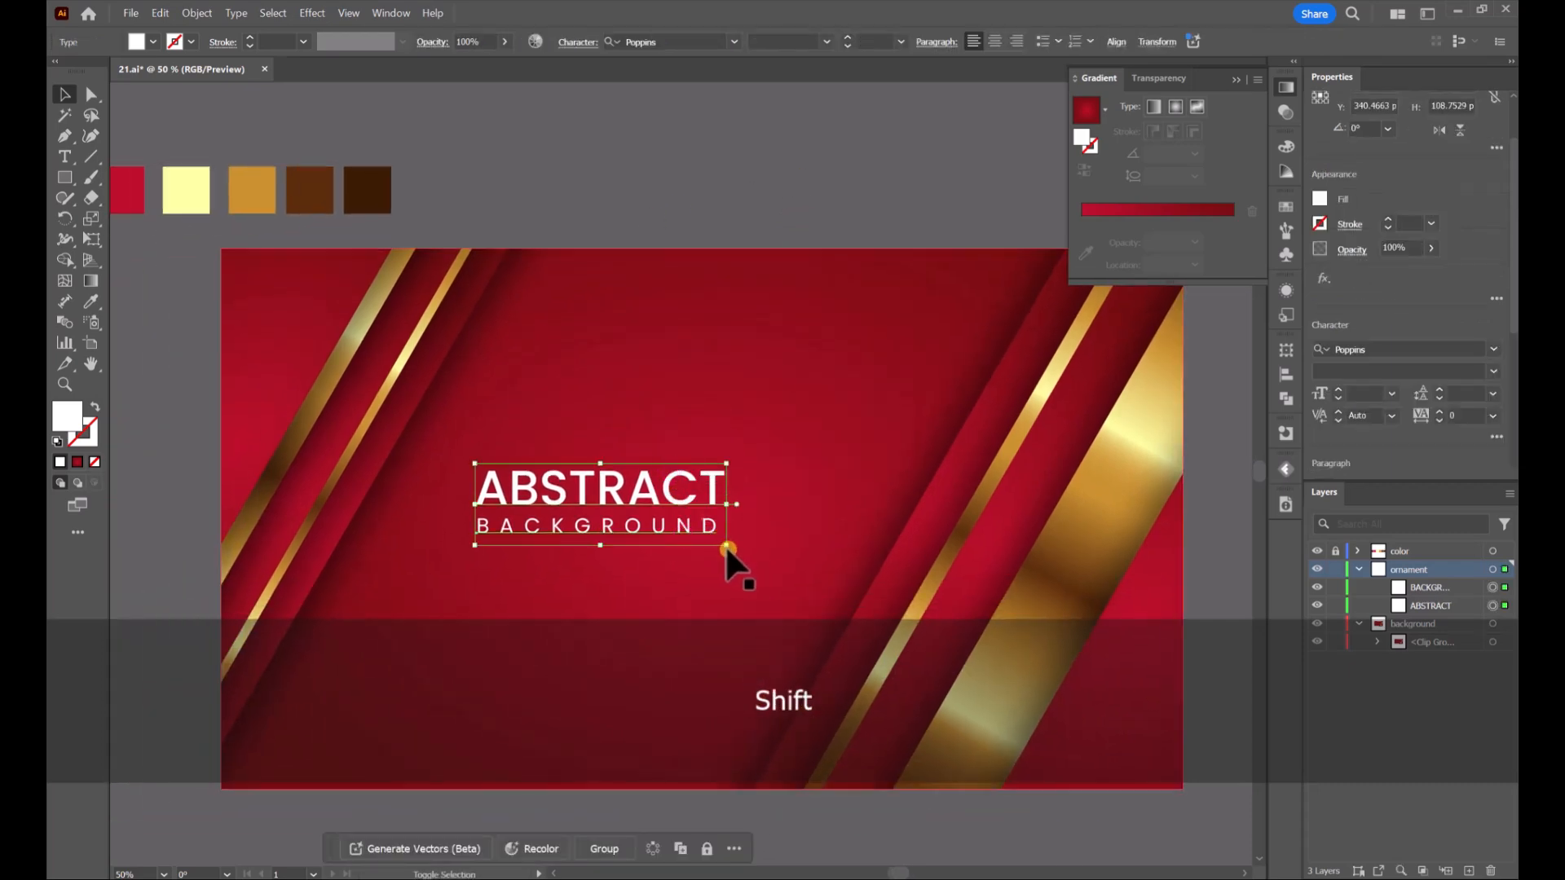
pyautogui.moveTo(728, 545); pyautogui.dragTo(626, 511)
pyautogui.click(801, 148)
pyautogui.press('space')
pyautogui.moveTo(756, 185)
pyautogui.mouseDown()
pyautogui.moveTo(796, 160)
pyautogui.moveTo(781, 181)
pyautogui.mouseUp()
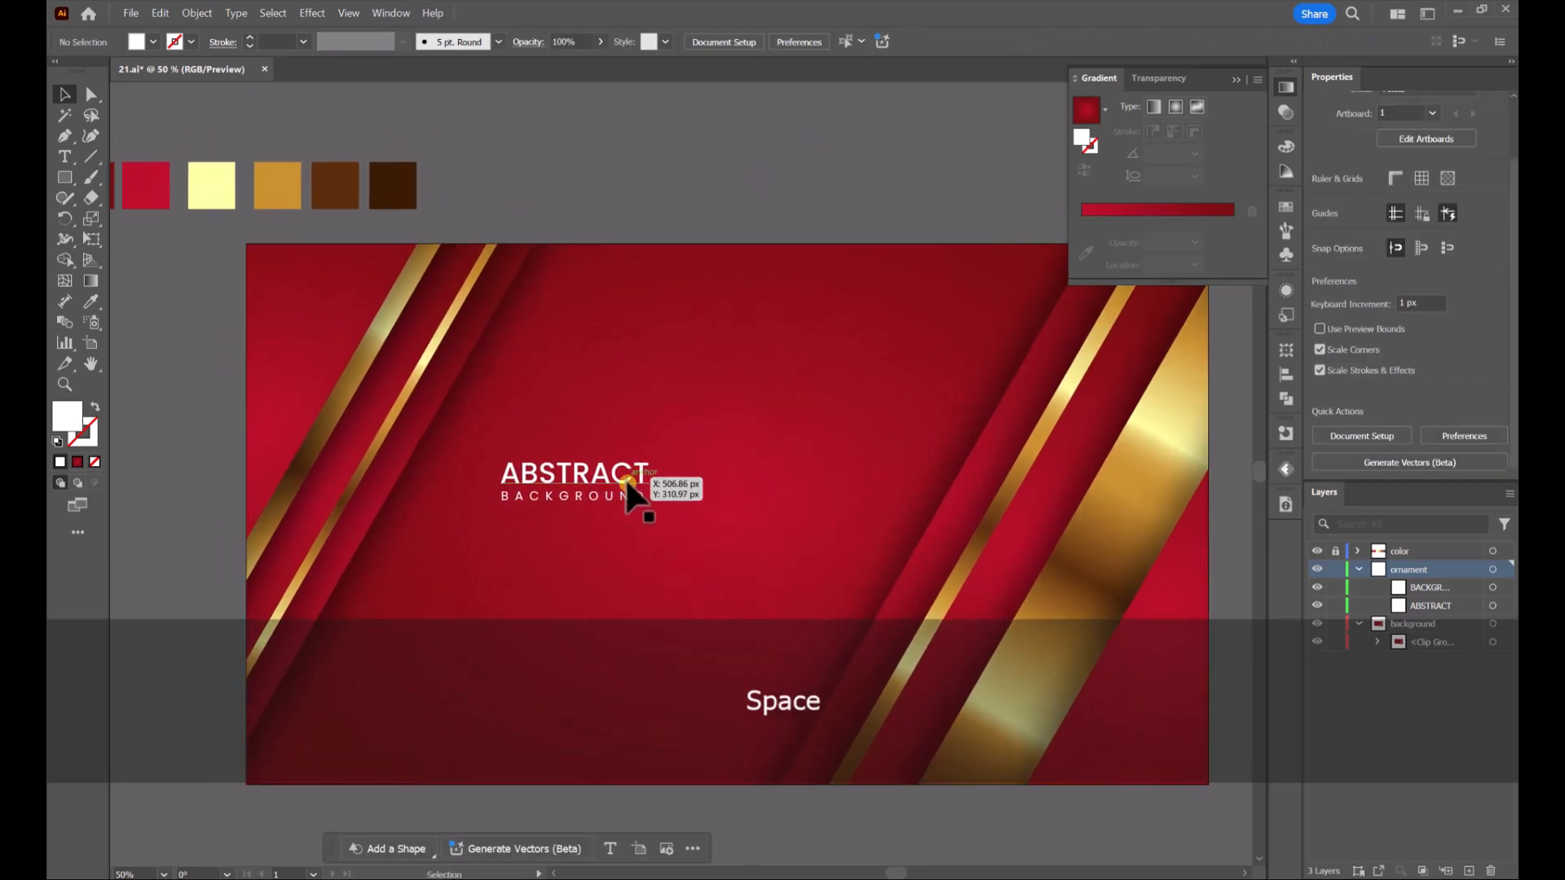
# Align ABSTRACT and BACKGROUND to each other by their horizontal centers.
pyautogui.click(628, 498)
pyautogui.keyDown('shift'); pyautogui.click(629, 481); pyautogui.keyUp('shift')
pyautogui.click(1113, 43)
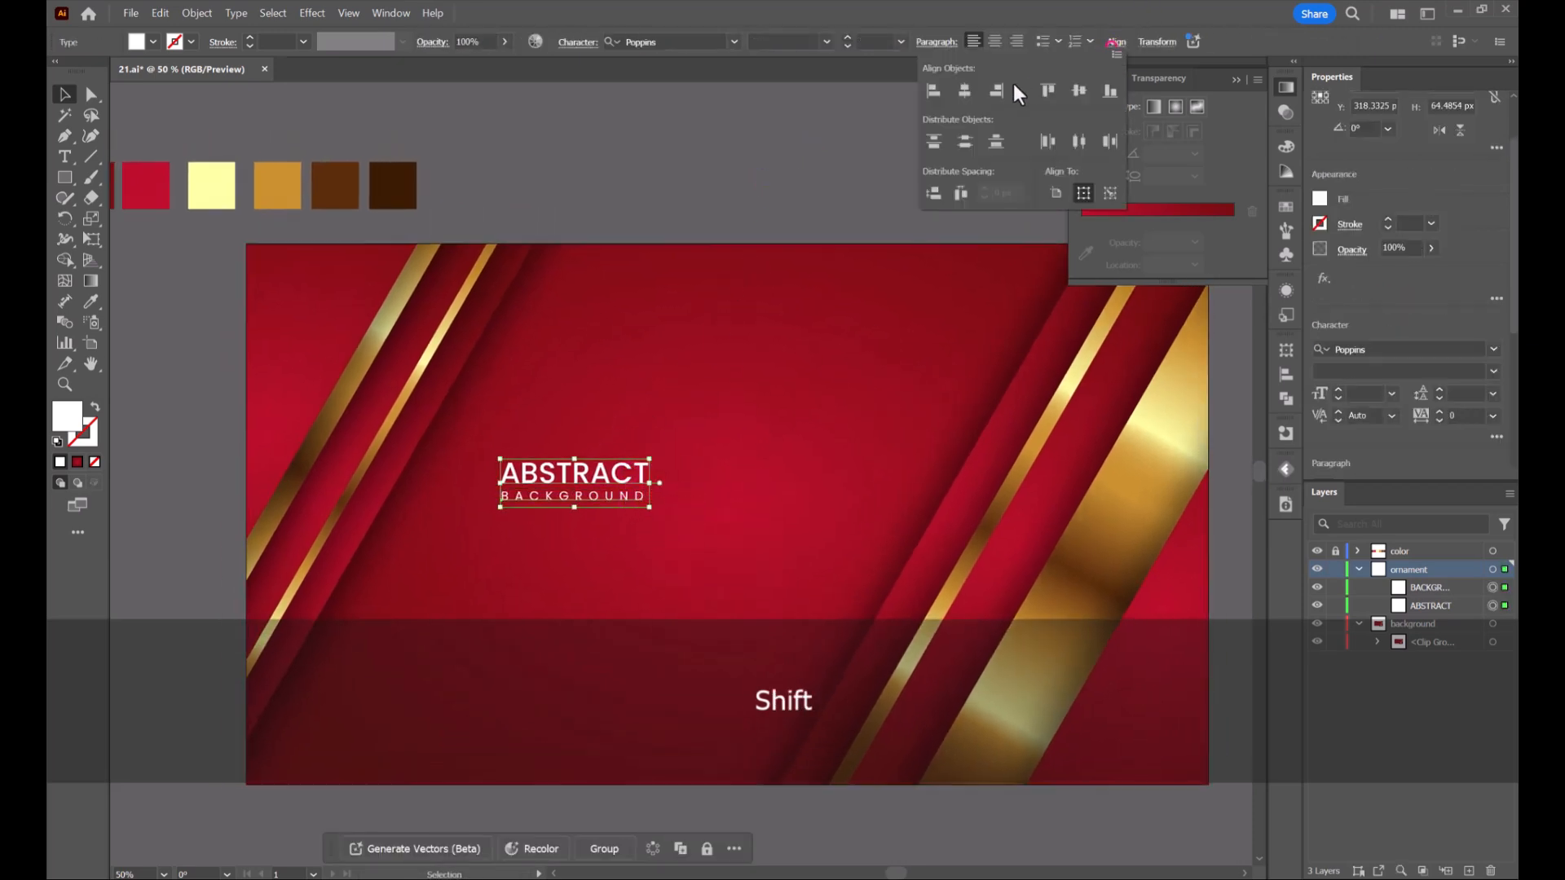
pyautogui.click(813, 156)
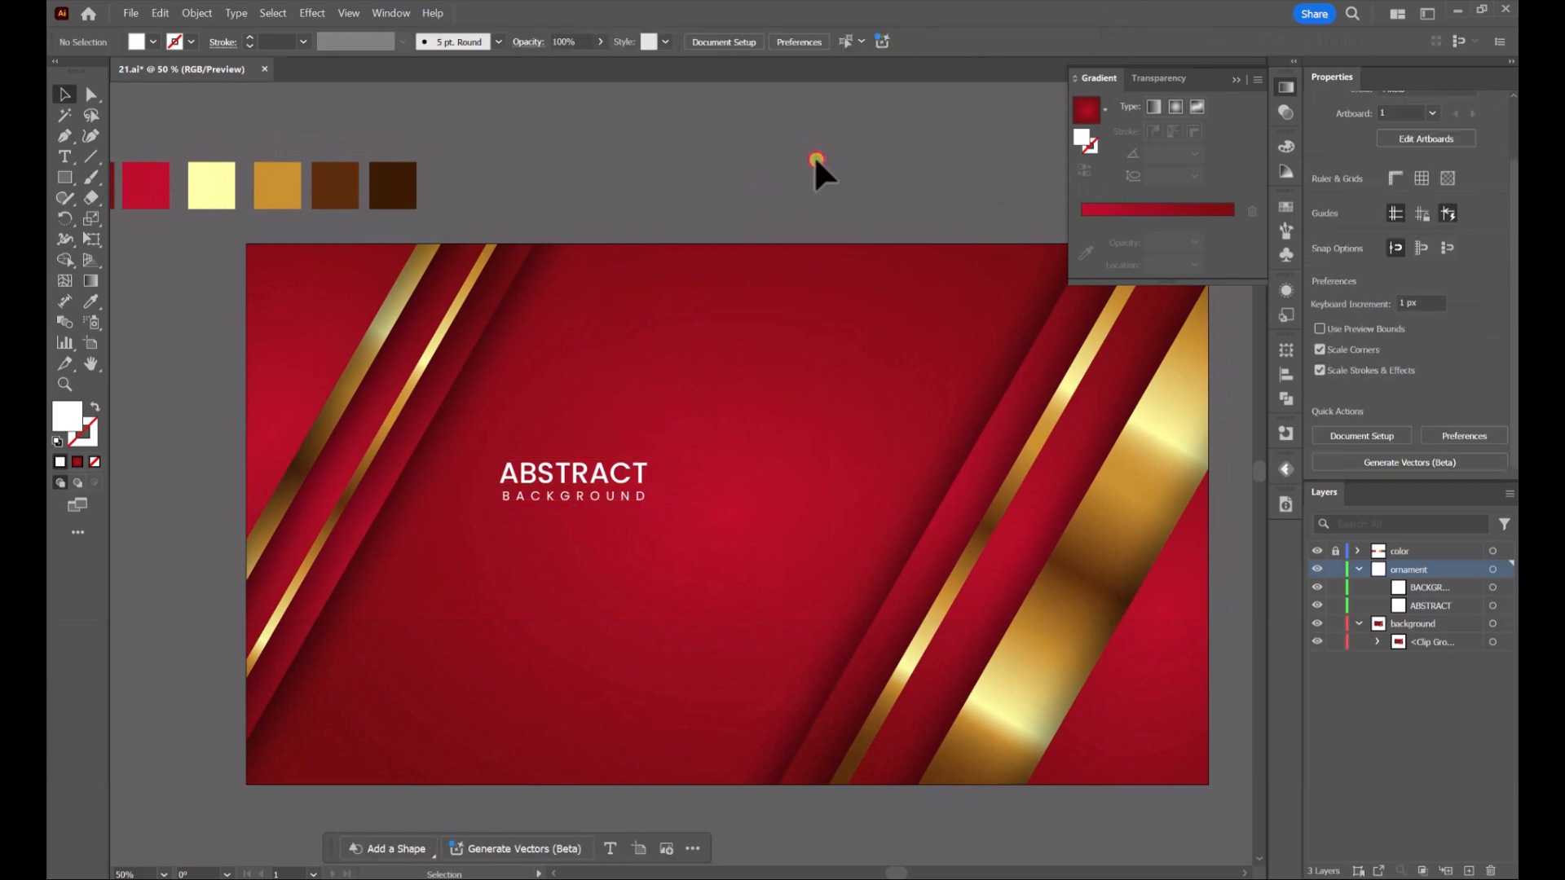
# Deselect everything and view the finished artwork in presentation mode.
pyautogui.click(574, 511)
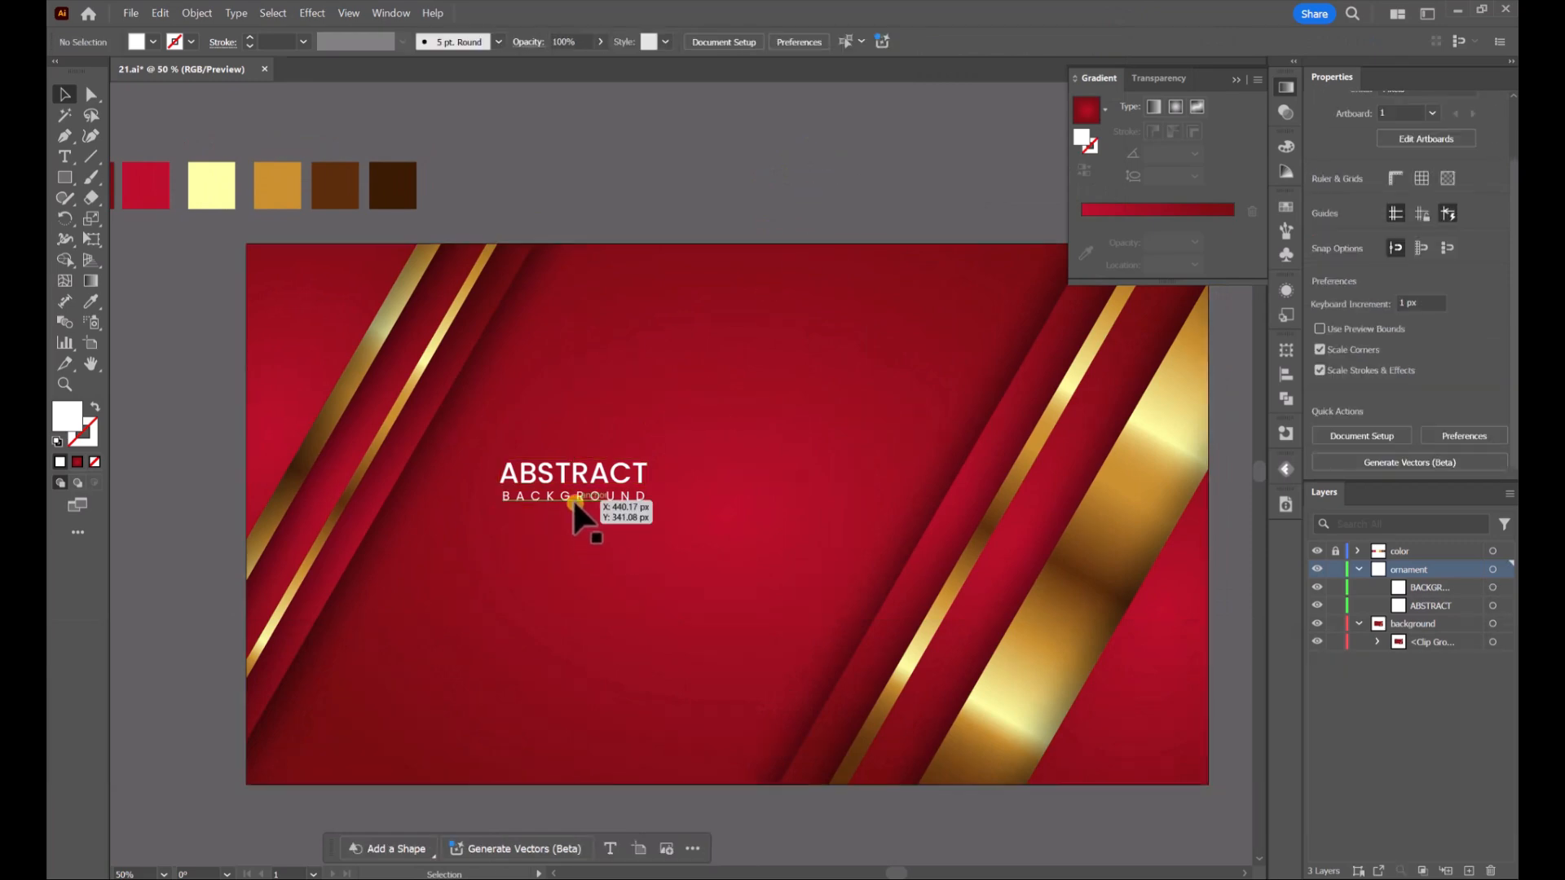
pyautogui.click(769, 194)
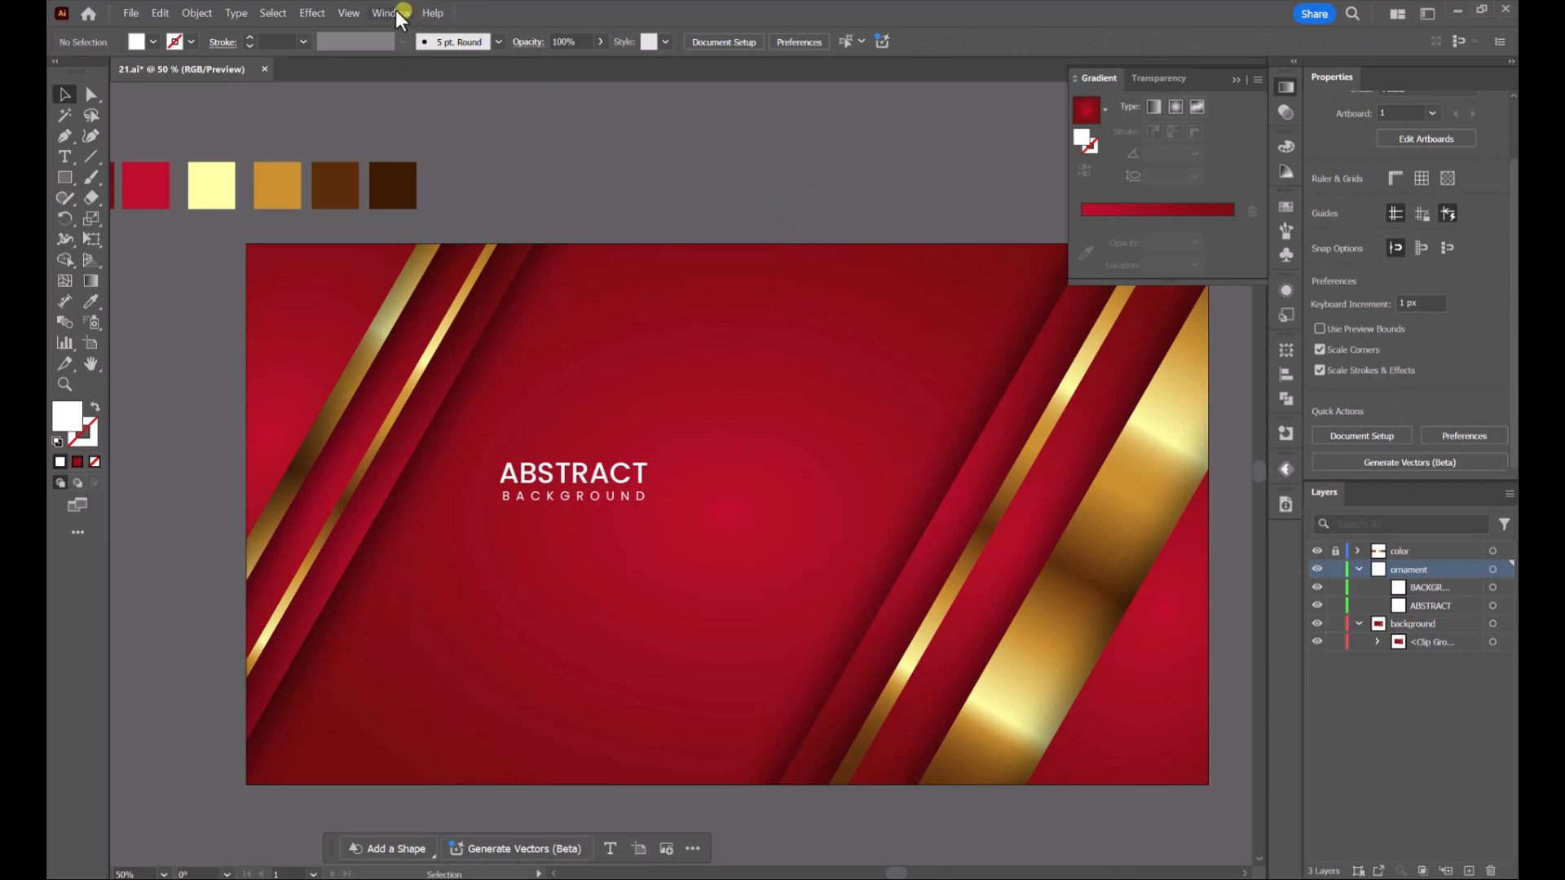
pyautogui.click(349, 13)
pyautogui.click(399, 162)
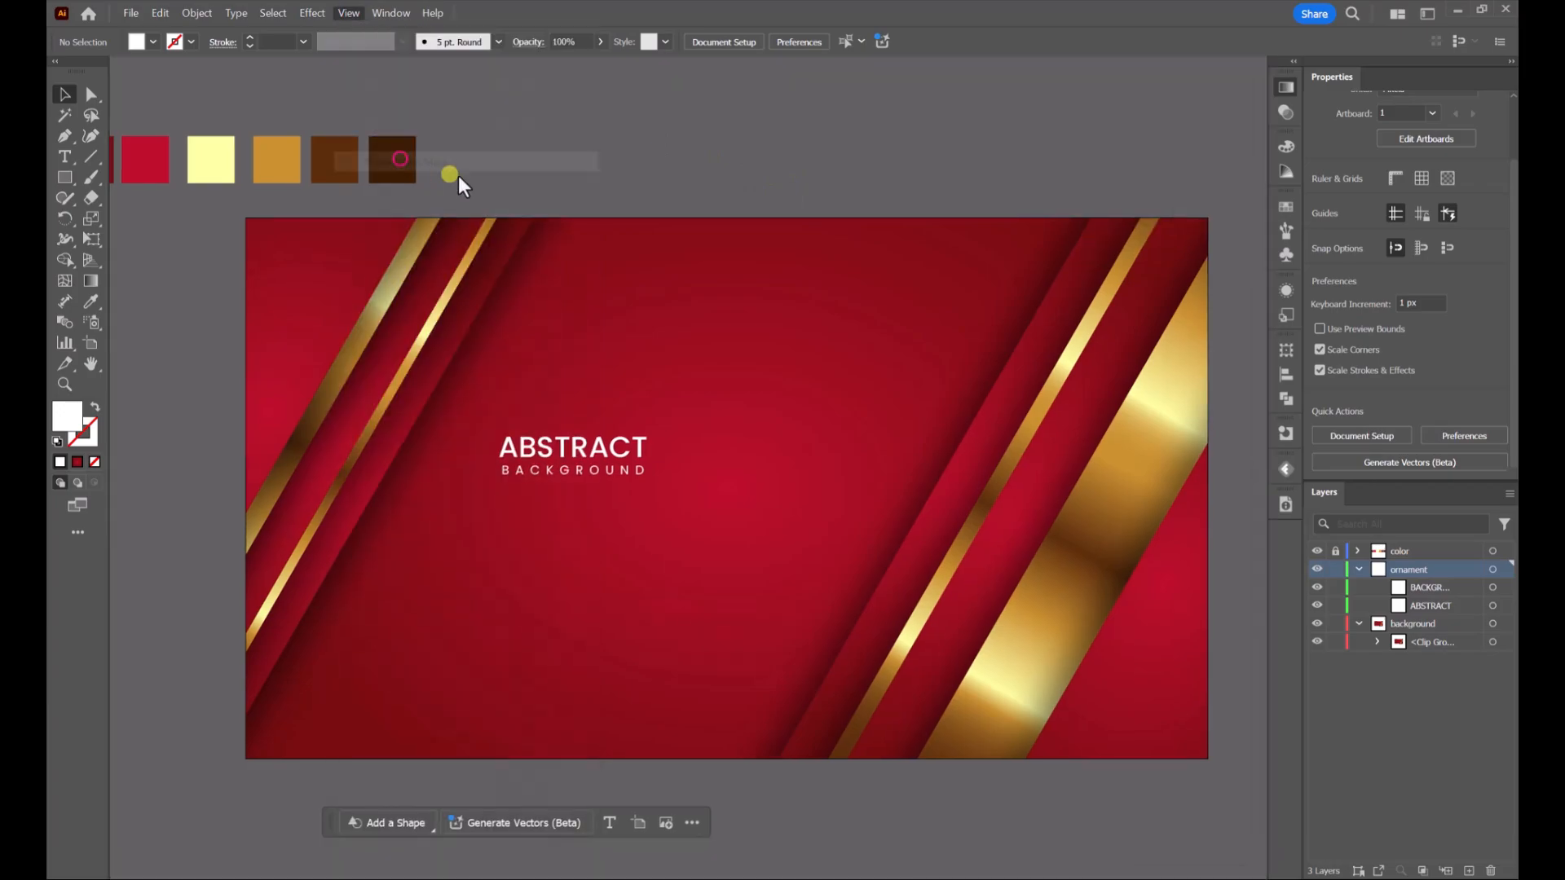